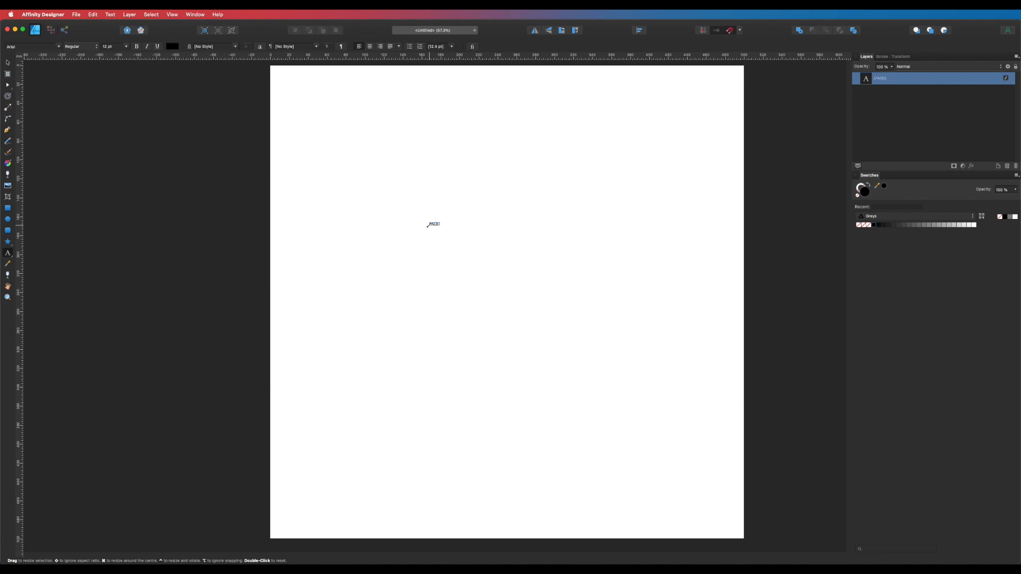
# Enlarge the FADE text to about 268 pt and position it around the horizontal middle of the page
pyautogui.moveTo(440, 226); pyautogui.dragTo(635, 315)
pyautogui.click(8, 63)
pyautogui.moveTo(511, 263); pyautogui.dragTo(484, 269)
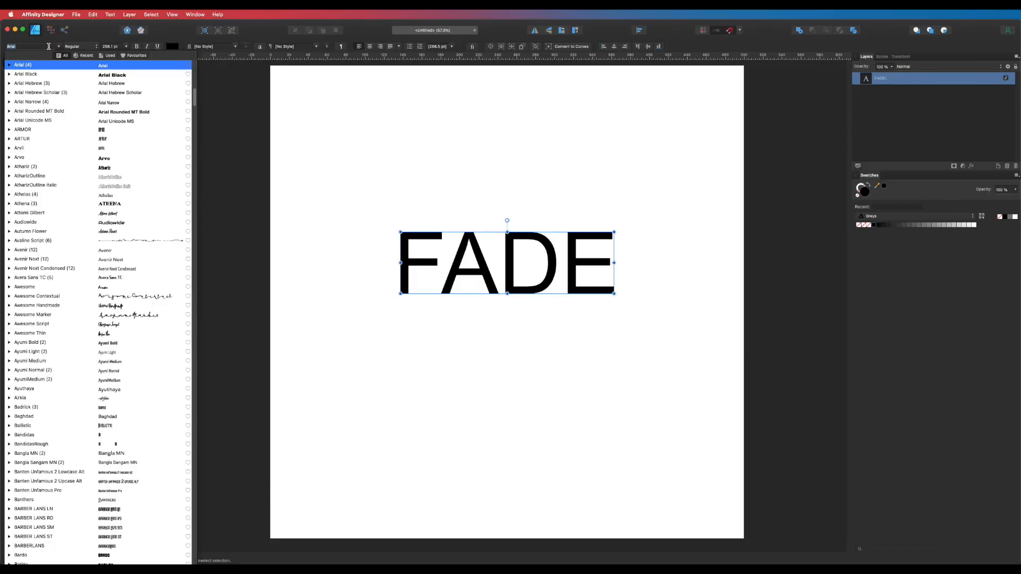
# Set the FADE text's font to Bebas Neue and enlarge it to about 437 pt near the page's centre
pyautogui.write('beb')
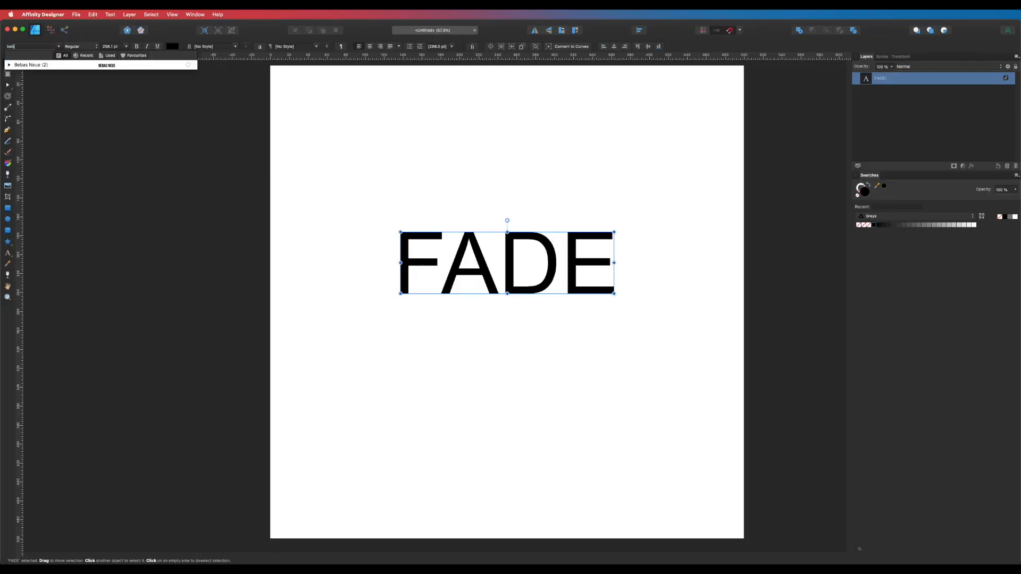
pyautogui.press('Return')
pyautogui.moveTo(522, 295); pyautogui.dragTo(613, 352)
pyautogui.moveTo(549, 306); pyautogui.dragTo(563, 320)
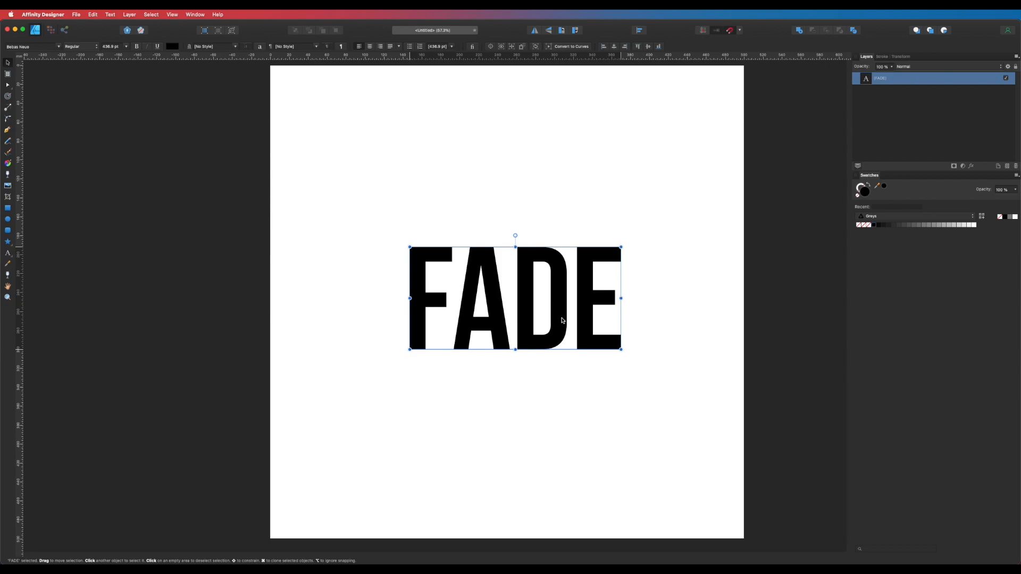
# Duplicate the FADE text above the original and change the copy's wording to DO NOT
pyautogui.moveTo(560, 327)
pyautogui.mouseDown()
pyautogui.moveTo(550, 227)
pyautogui.moveTo(562, 203)
pyautogui.mouseUp()
pyautogui.doubleClick(561, 190)
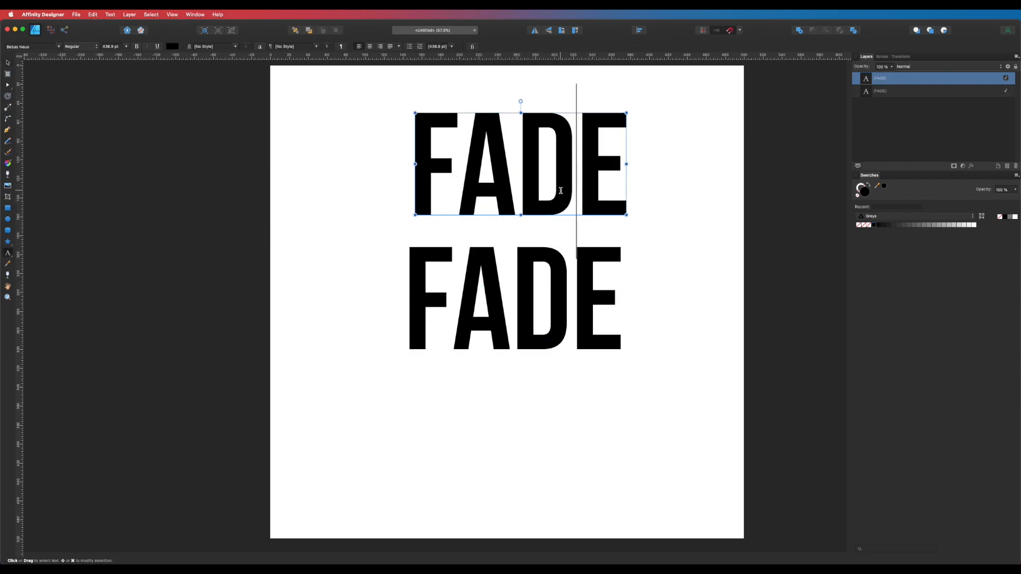
pyautogui.doubleClick(561, 190)
pyautogui.write('DO NUT')
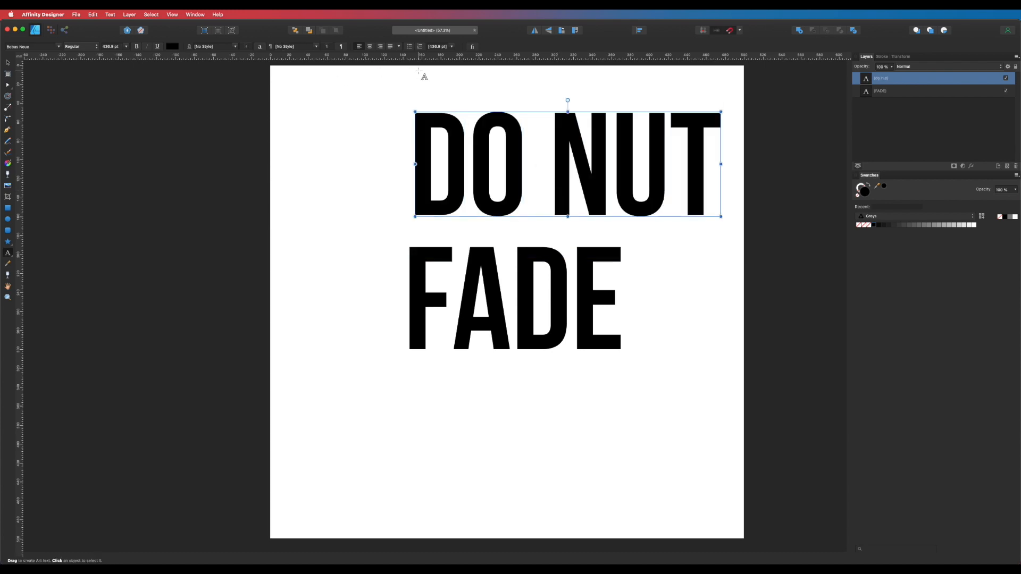
pyautogui.press('BackSpace')
pyautogui.press('BackSpace')
pyautogui.write('OT')
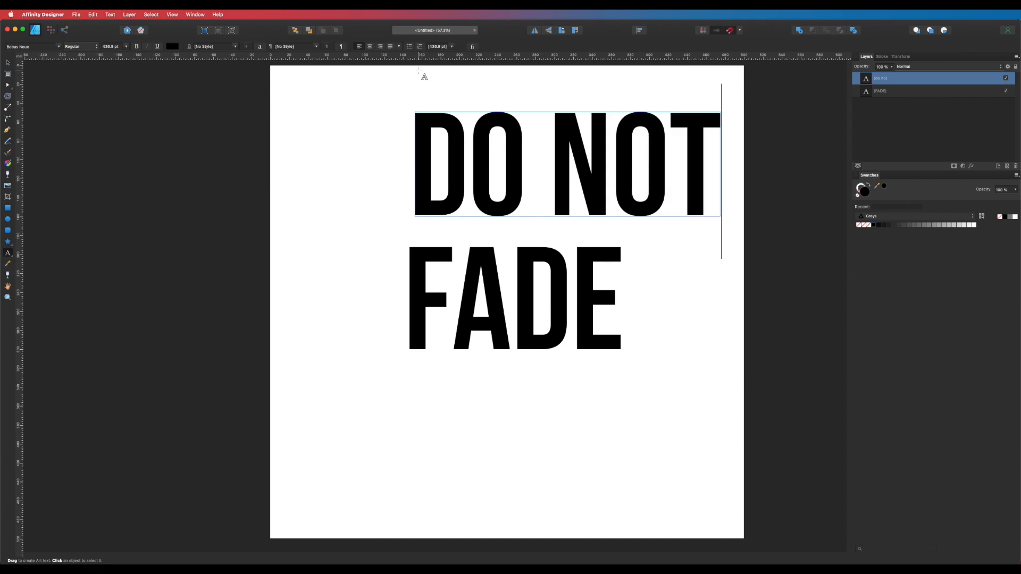
pyautogui.press('Escape')
# Shrink the DO NOT text to a small line above FADE and centre both texts horizontally on the page
pyautogui.click(8, 62)
pyautogui.moveTo(722, 112); pyautogui.dragTo(506, 126)
pyautogui.click(479, 180)
pyautogui.click(529, 153)
pyautogui.click(558, 291)
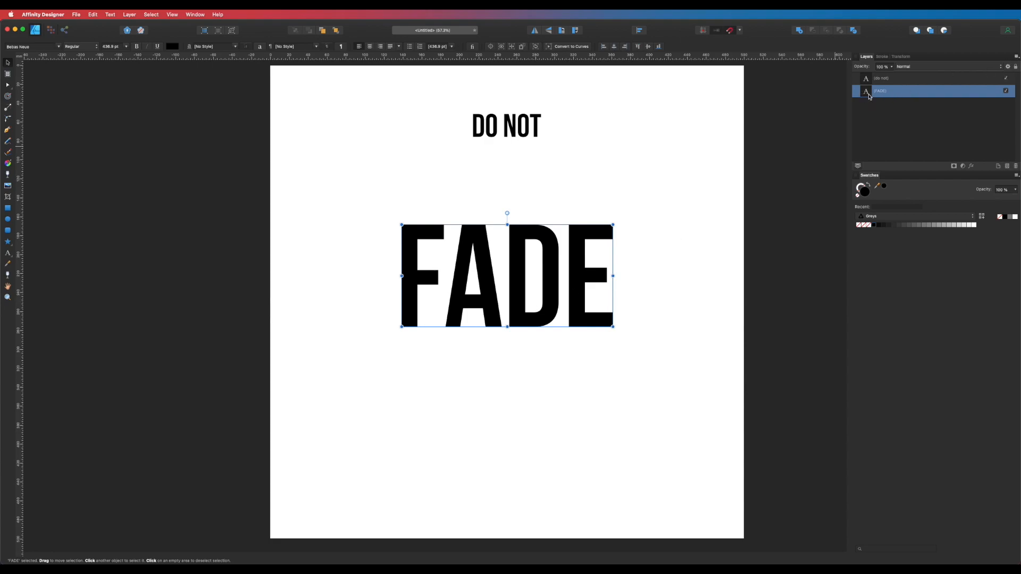
# Convert the FADE text to curves and ungroup it into four separate letter shapes
pyautogui.press('super+Return')
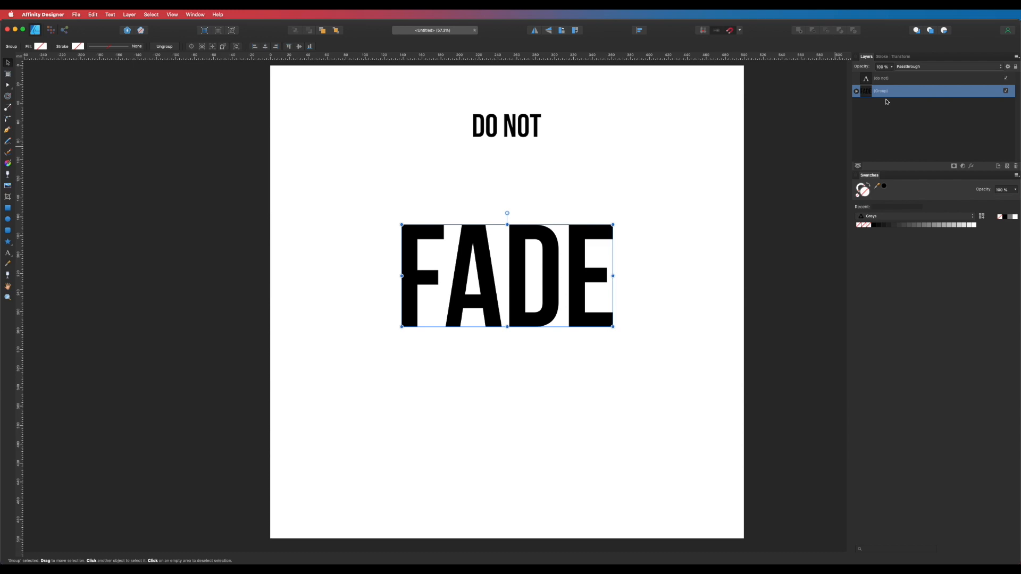
pyautogui.press('super+shift+g')
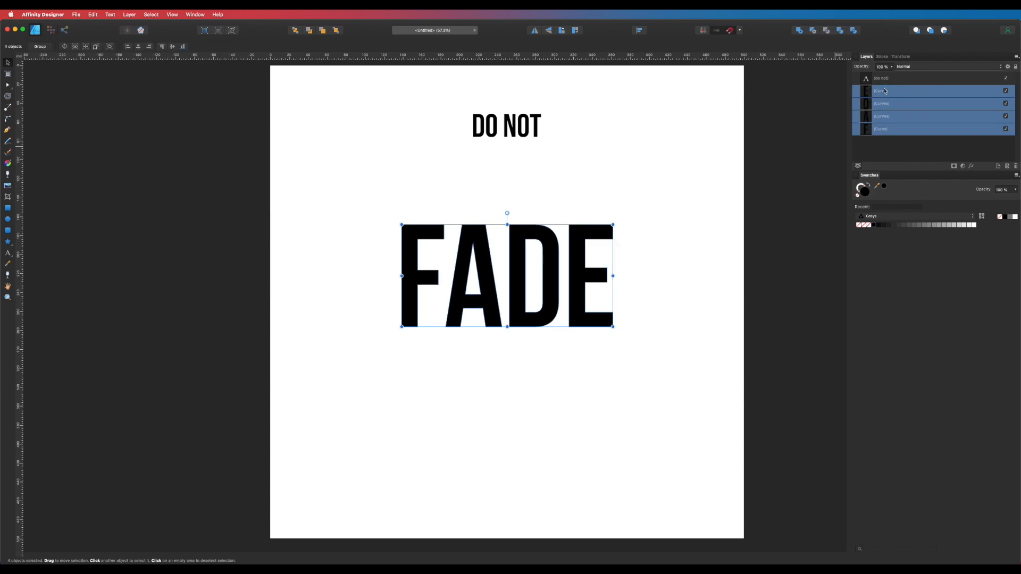
pyautogui.click(709, 185)
# Move the letter A closer to the F to tighten the gap between them
pyautogui.moveTo(697, 272); pyautogui.dragTo(736, 244)
pyautogui.moveTo(511, 227); pyautogui.dragTo(580, 259)
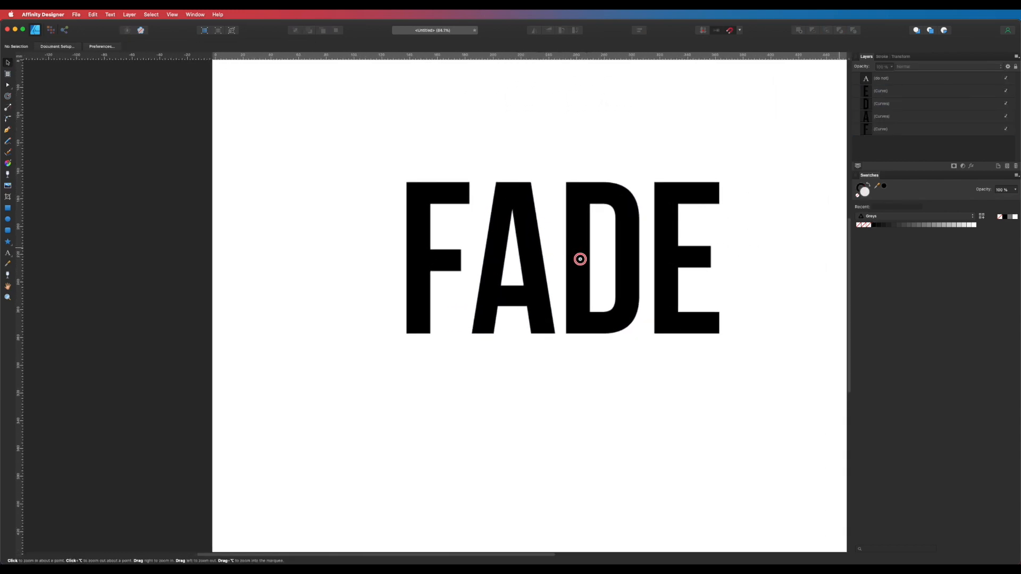
pyautogui.click(531, 229)
pyautogui.press('v')
pyautogui.click(534, 241)
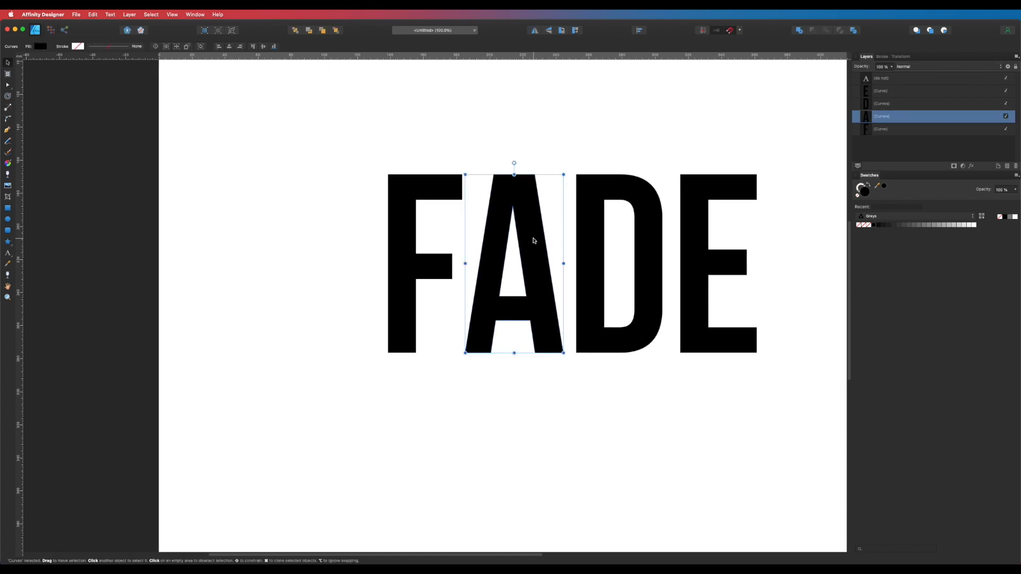
pyautogui.click(533, 247)
pyautogui.moveTo(533, 248); pyautogui.dragTo(521, 246)
pyautogui.click(550, 148)
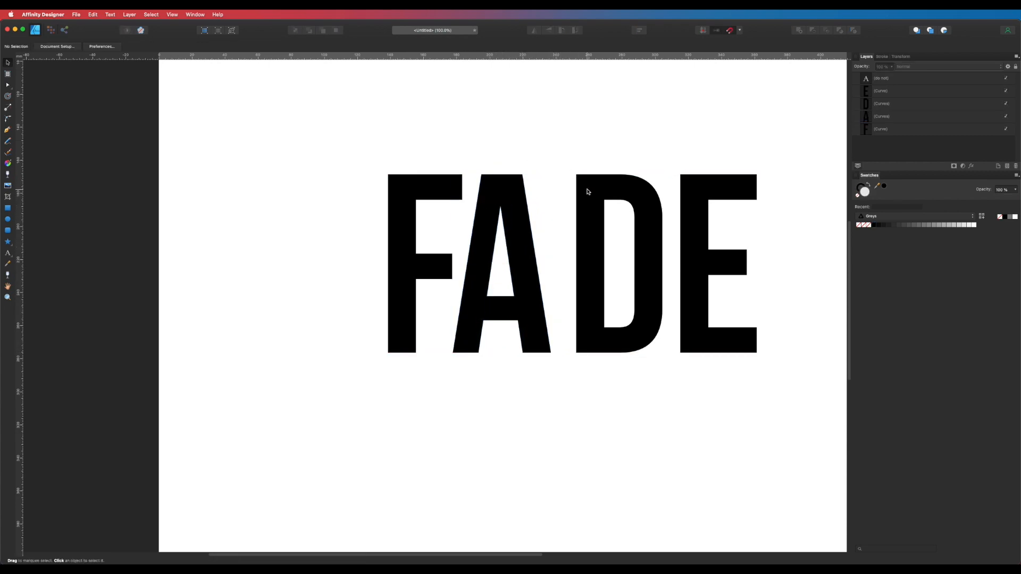
# Move the D closer to the A and the E closer to the D for even letter spacing
pyautogui.click(587, 190)
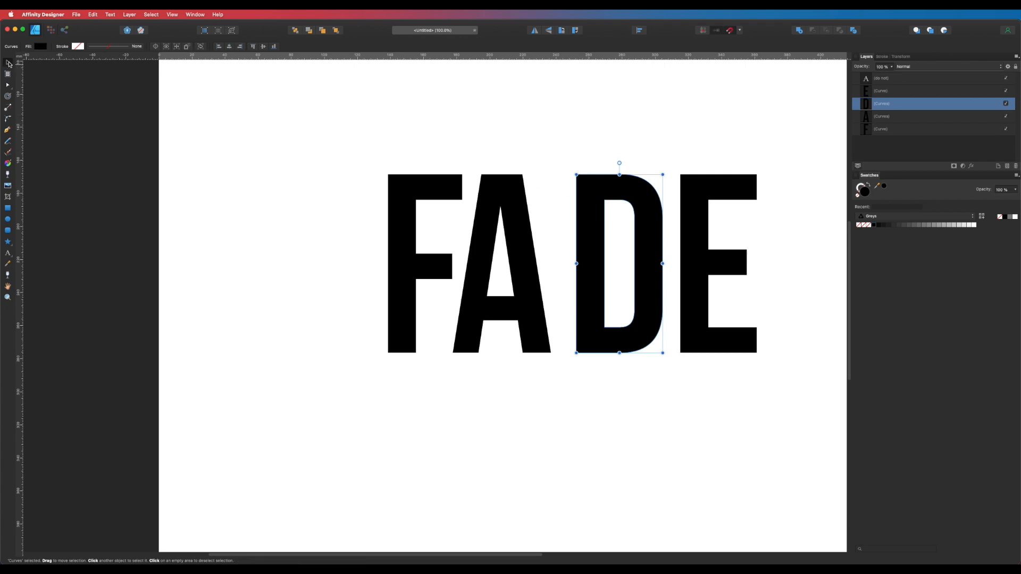
pyautogui.moveTo(600, 188); pyautogui.dragTo(584, 186)
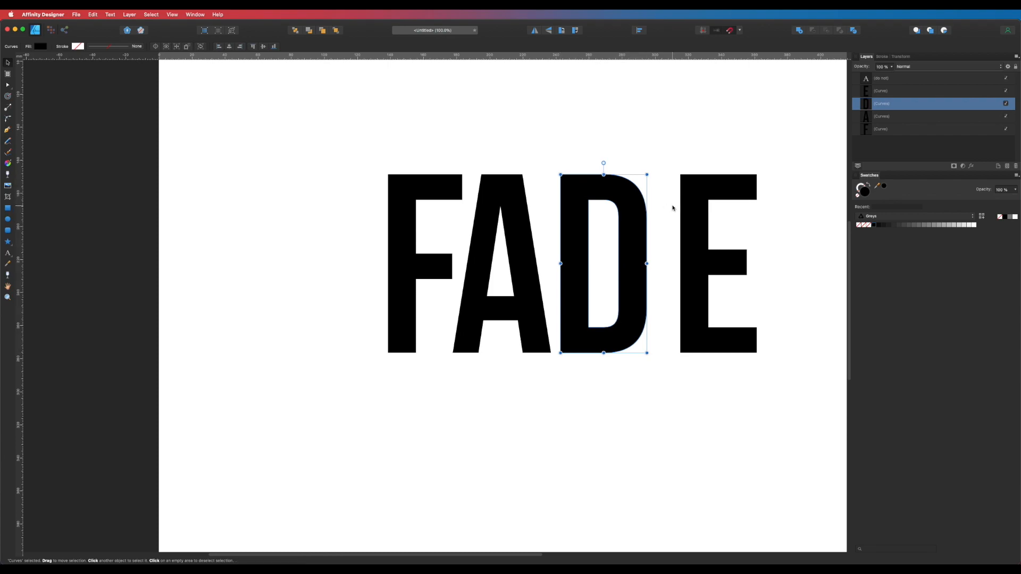
pyautogui.click(689, 210)
pyautogui.moveTo(689, 210); pyautogui.dragTo(673, 209)
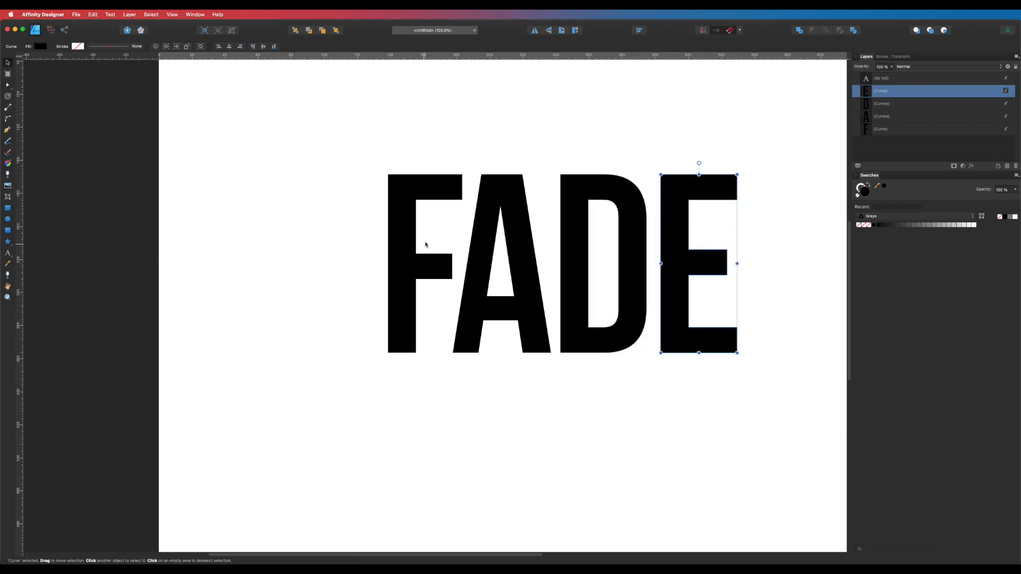
pyautogui.click(537, 412)
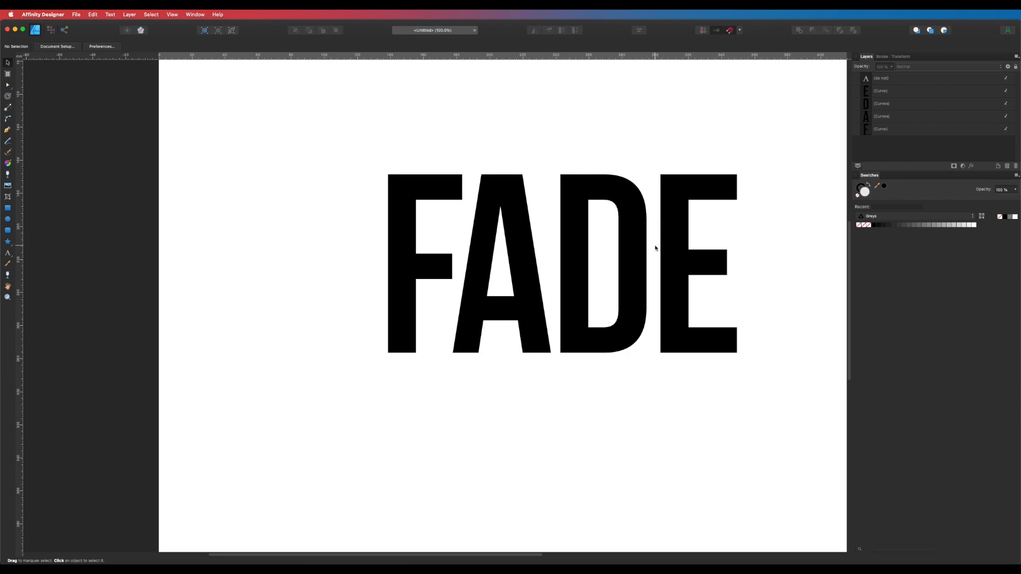
# Merge the four letters into one shape with the Add operation and name its layer FADE Colour
pyautogui.moveTo(801, 106); pyautogui.dragTo(235, 454)
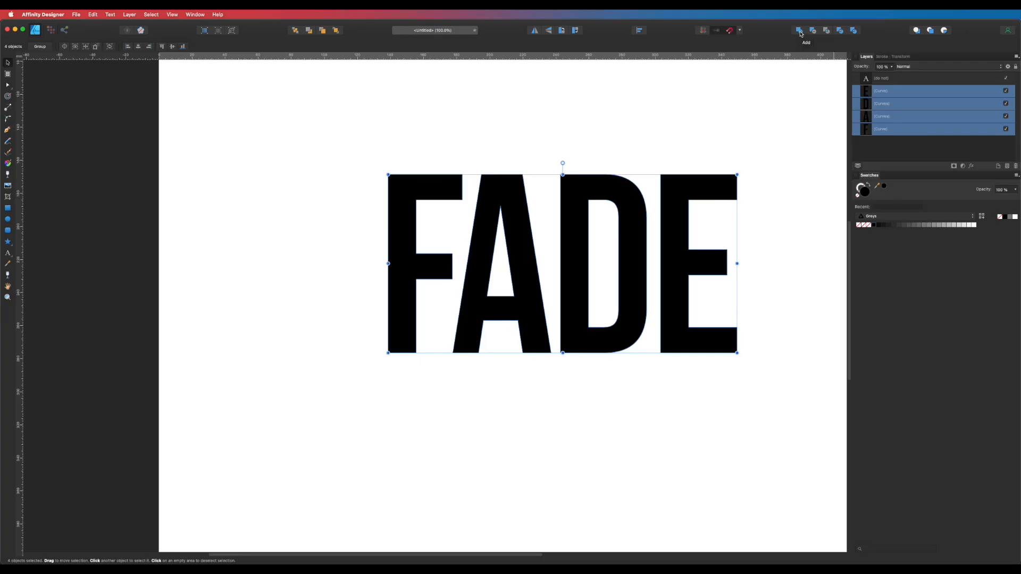
pyautogui.click(800, 31)
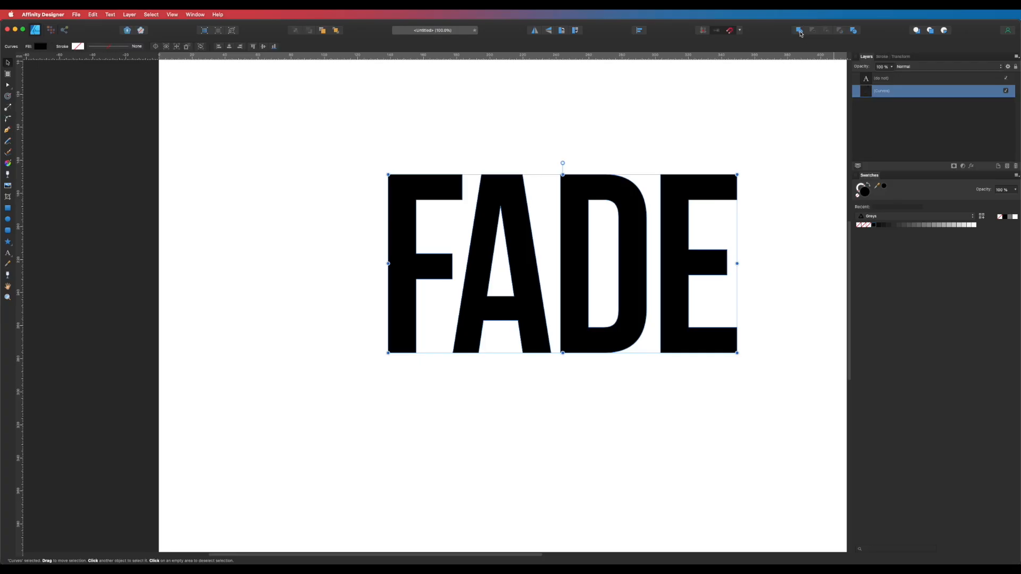
pyautogui.click(882, 93)
pyautogui.doubleClick(882, 93)
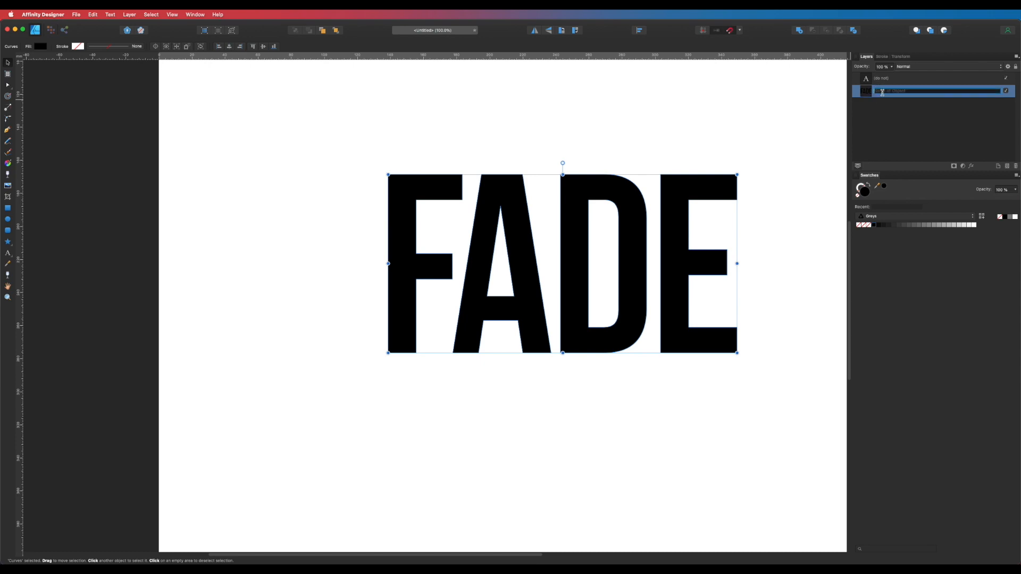
pyautogui.write('F')
pyautogui.write('ADE Colour')
pyautogui.press('Return')
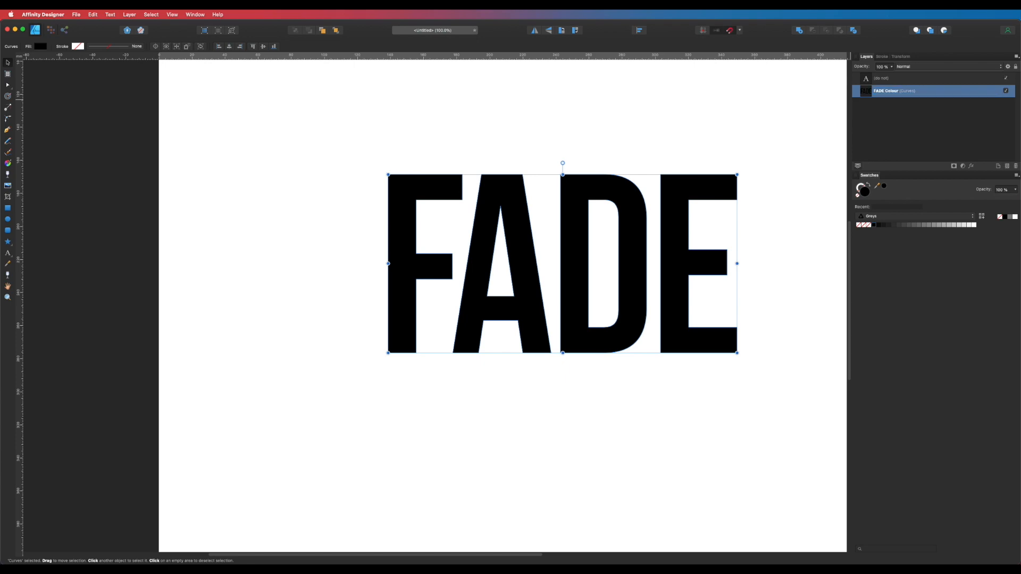
# Fill the FADE Colour shape with red from the Colours palette
pyautogui.click(882, 217)
pyautogui.click(883, 228)
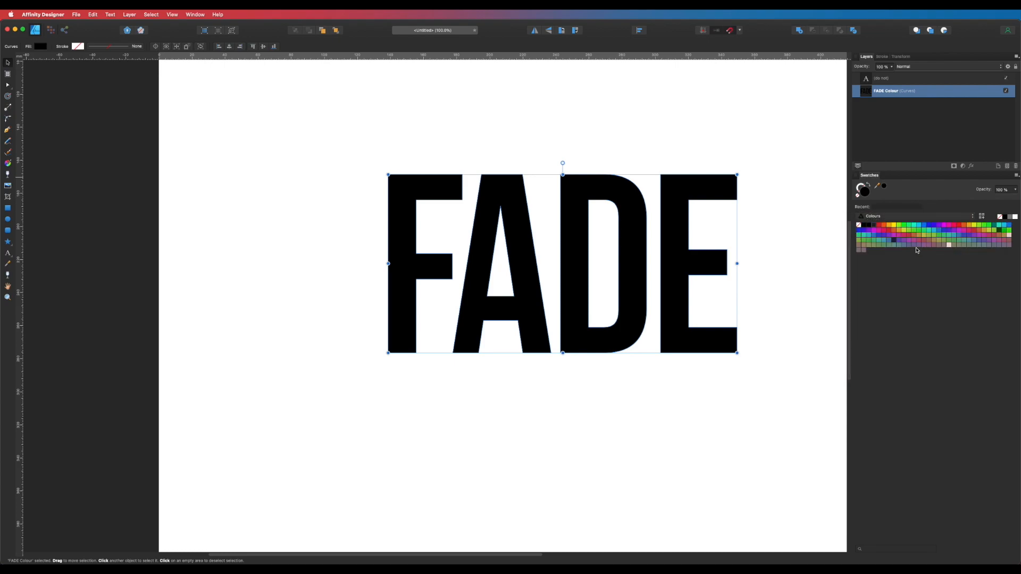
pyautogui.click(880, 228)
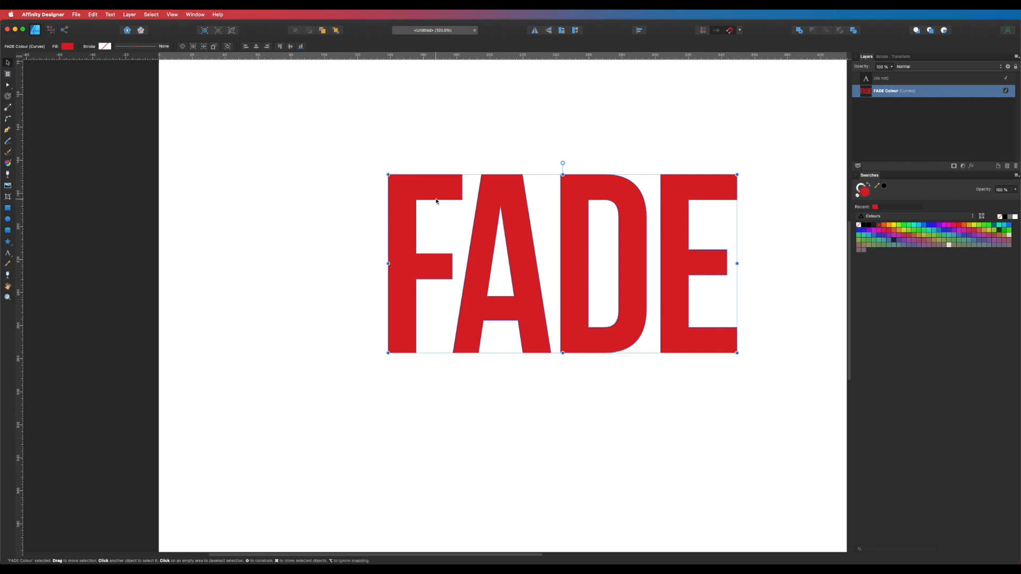
# Round all corners of the FADE letters with the Corner tool to a radius of about 3.7 mm
pyautogui.click(8, 119)
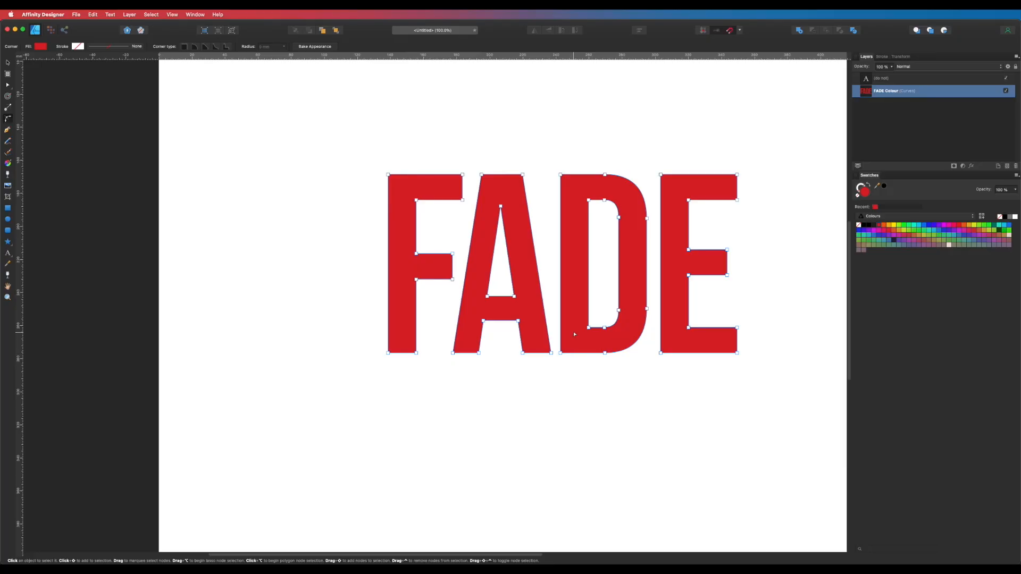
pyautogui.moveTo(339, 141); pyautogui.dragTo(806, 420)
pyautogui.moveTo(738, 177); pyautogui.dragTo(732, 182)
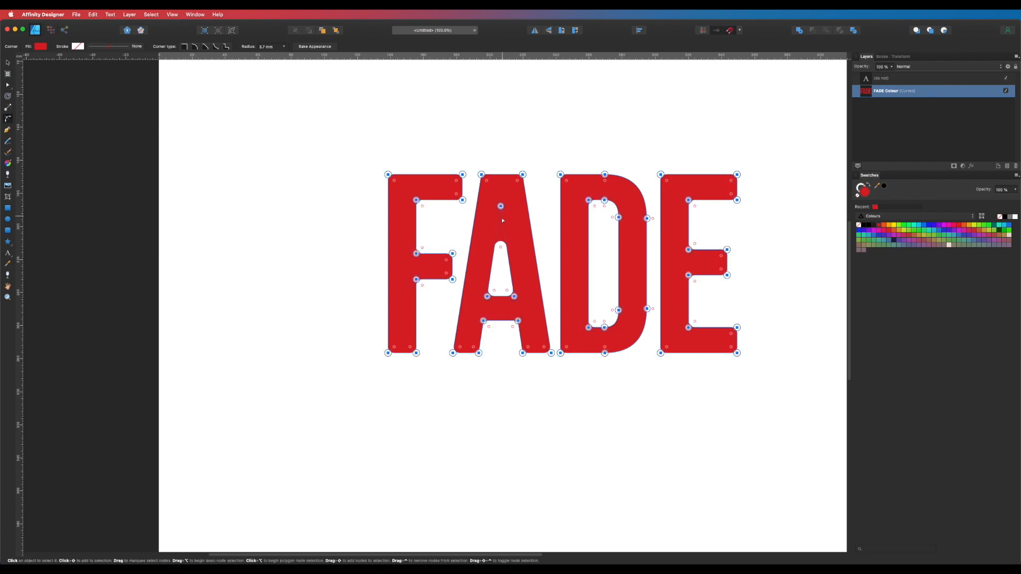
pyautogui.click(516, 134)
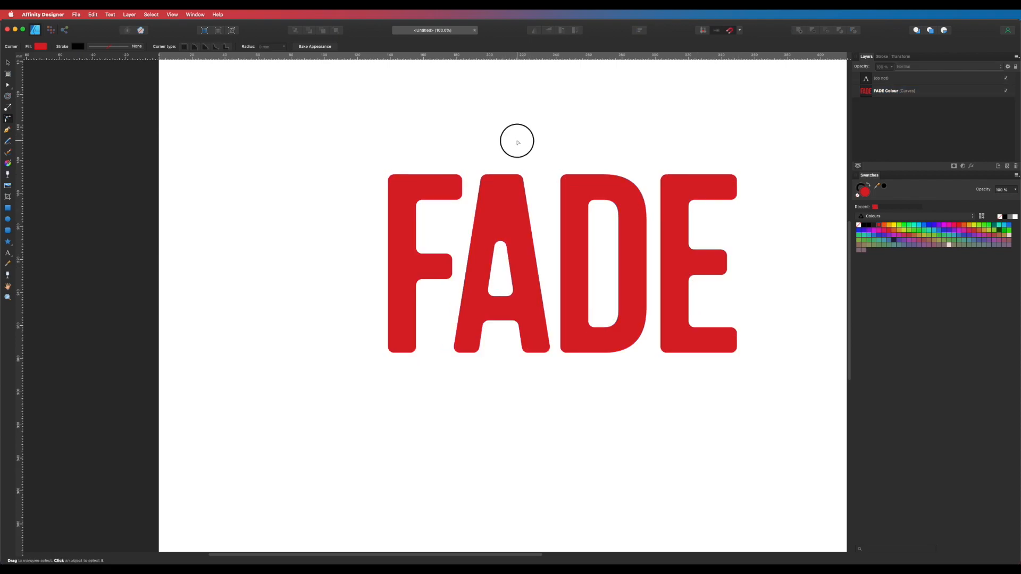
# Undo the corner rounding on the FADE letters
pyautogui.click(604, 176)
pyautogui.click(609, 142)
pyautogui.press('super+z')
pyautogui.press('super+z')
pyautogui.click(618, 140)
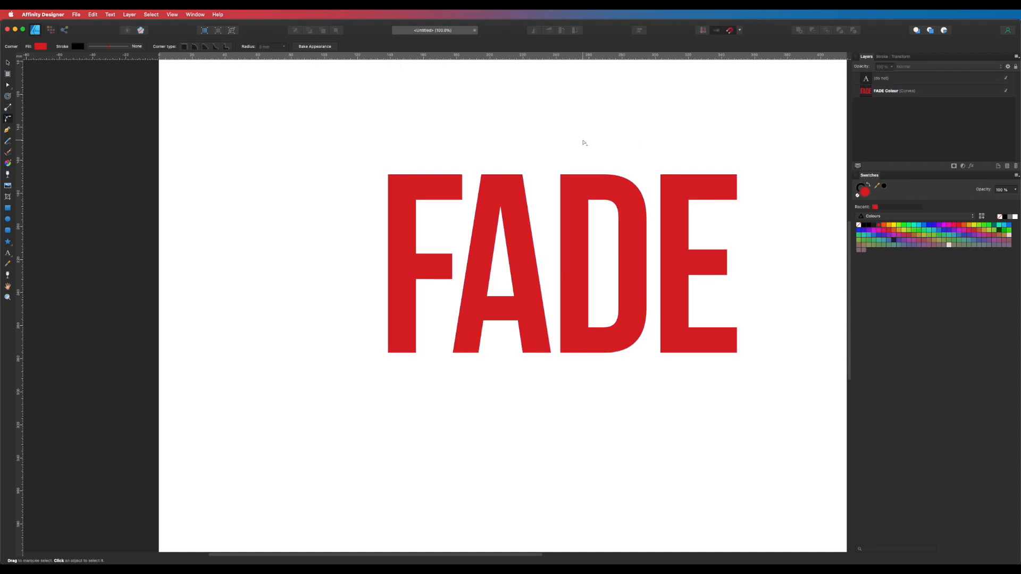
# Restore the cleared node selection and round the corners of the FADE letters again
pyautogui.click(92, 13)
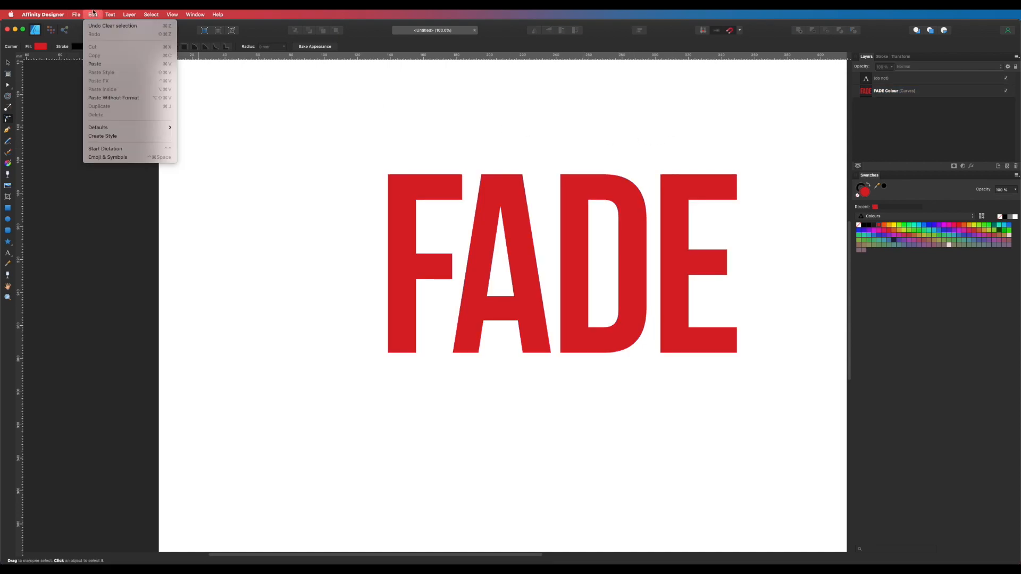
pyautogui.click(101, 25)
pyautogui.click(676, 145)
pyautogui.click(702, 146)
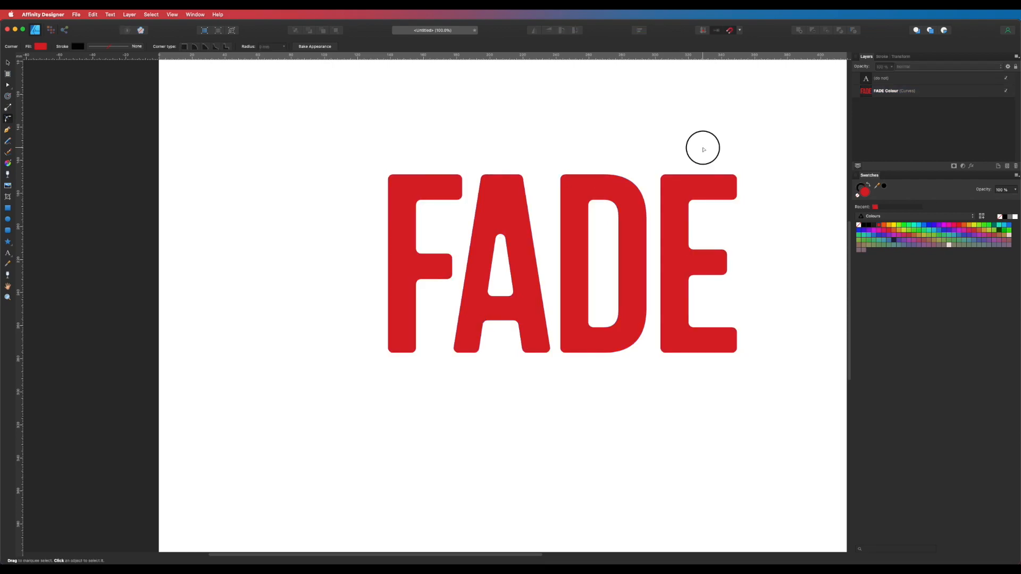
# Duplicate the FADE Colour shape and fill the lower copy with black
pyautogui.click(879, 91)
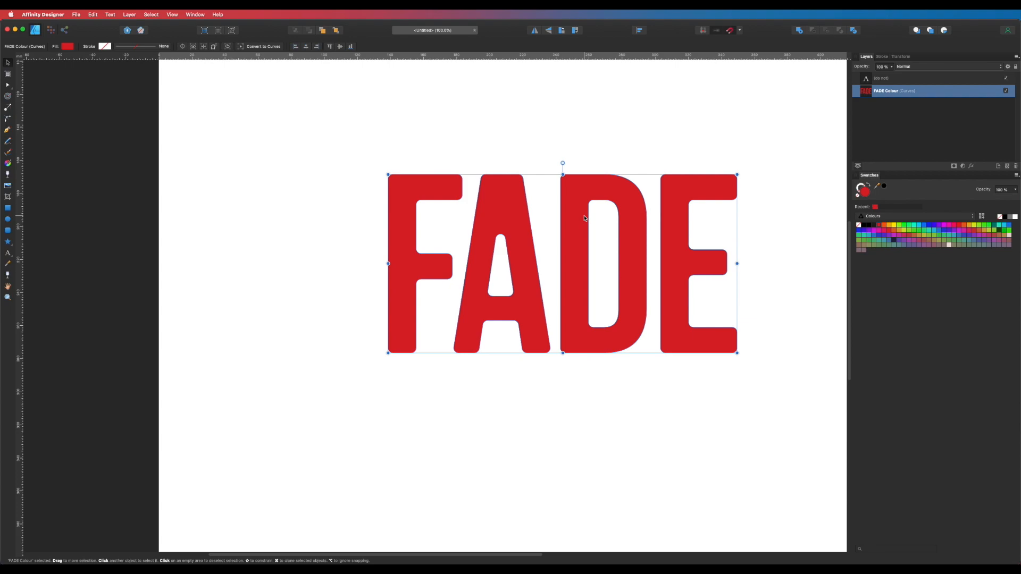
pyautogui.press('super+j')
pyautogui.click(884, 107)
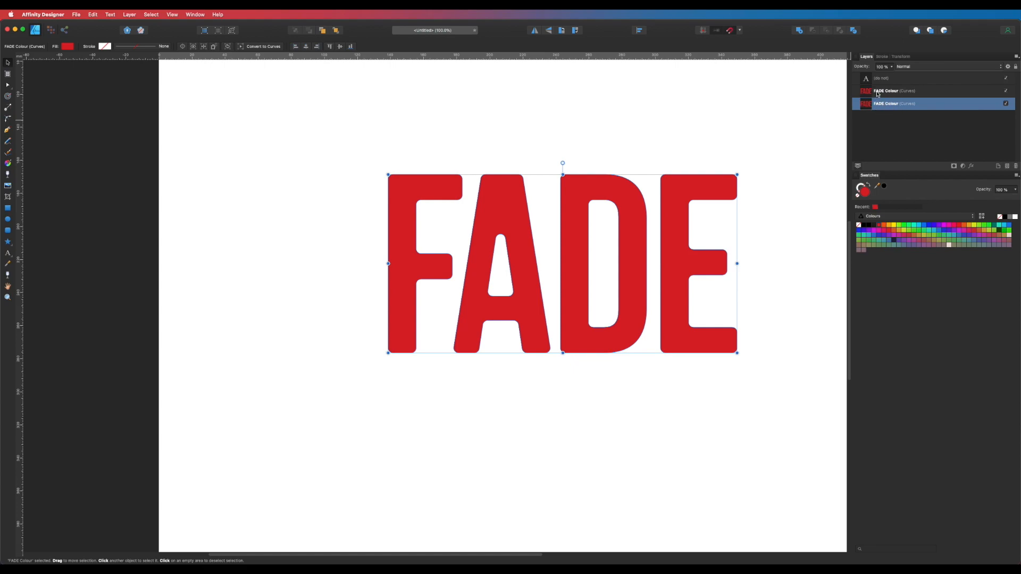
pyautogui.click(865, 226)
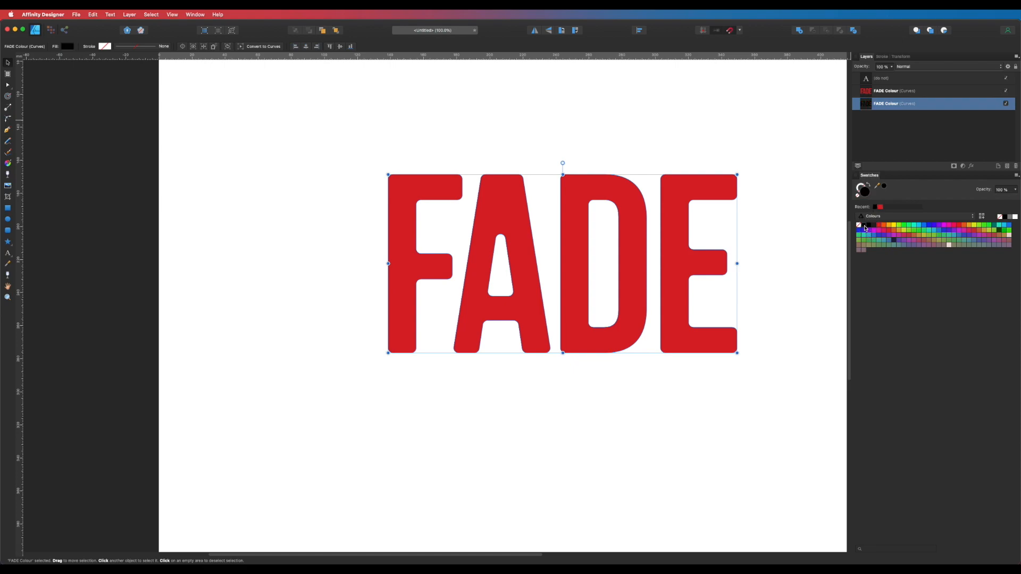
# Name the black copy Fade Shadow and offset it up and to the left behind the red letters
pyautogui.doubleClick(883, 104)
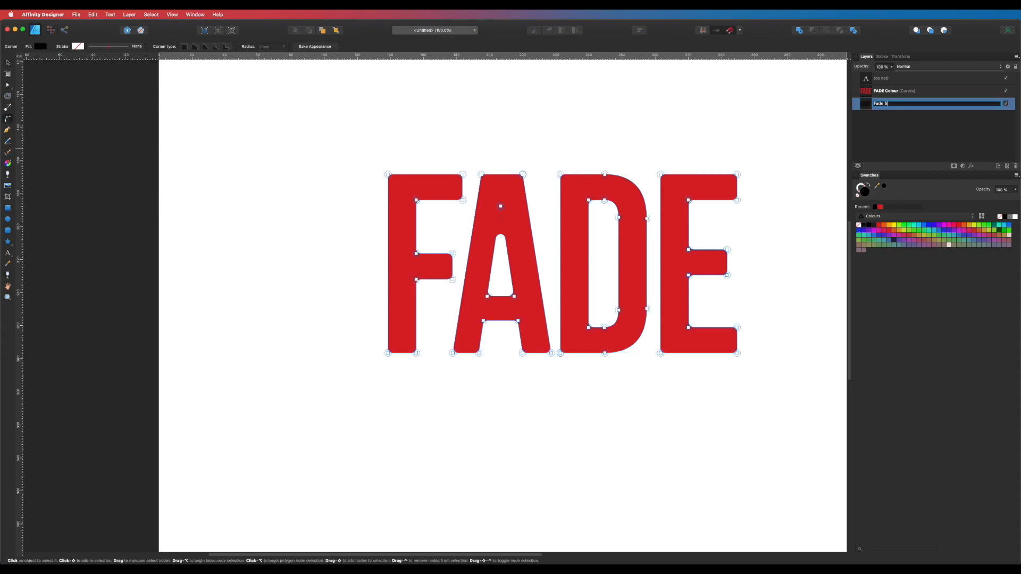
pyautogui.press('Return')
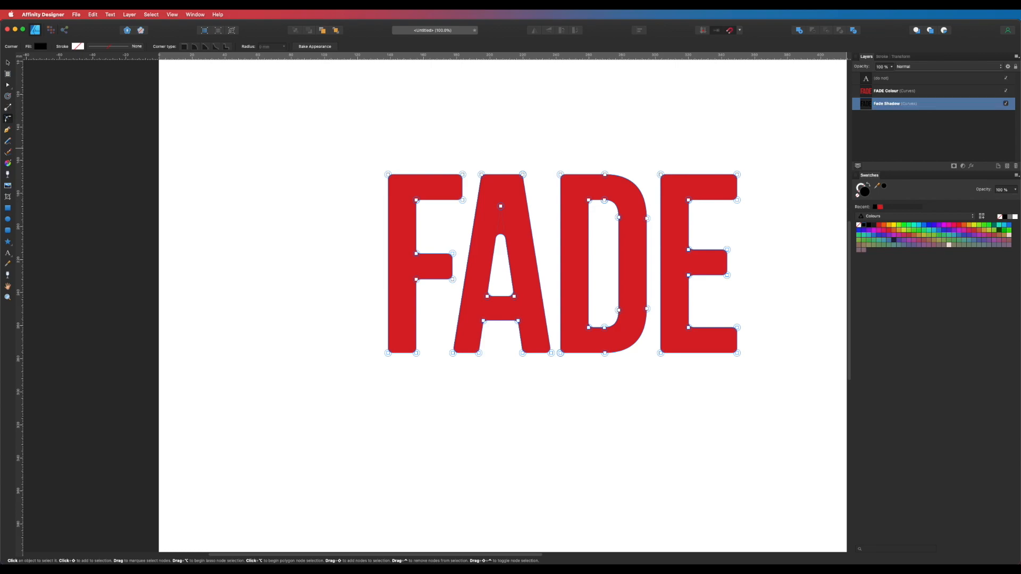
pyautogui.click(7, 63)
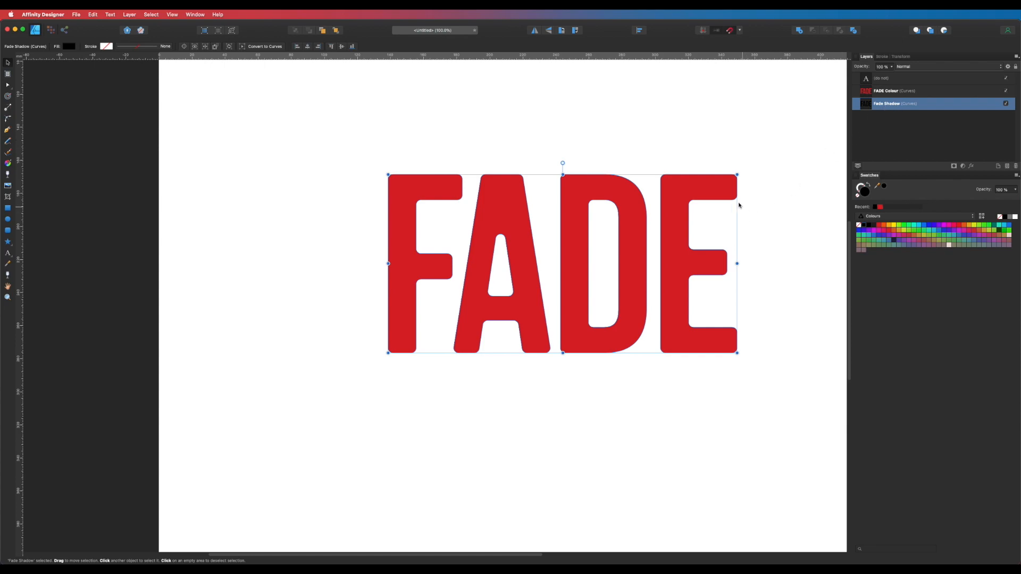
pyautogui.moveTo(735, 202); pyautogui.dragTo(729, 201)
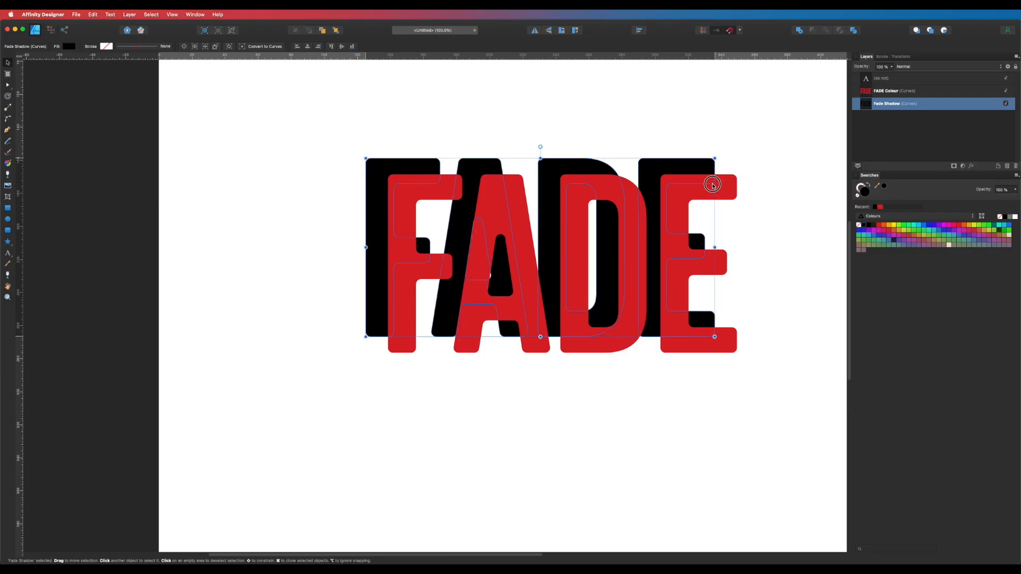
# Move the Fade Shadow shape so it sits offset down and to the left behind the red letters
pyautogui.moveTo(713, 183); pyautogui.dragTo(717, 217)
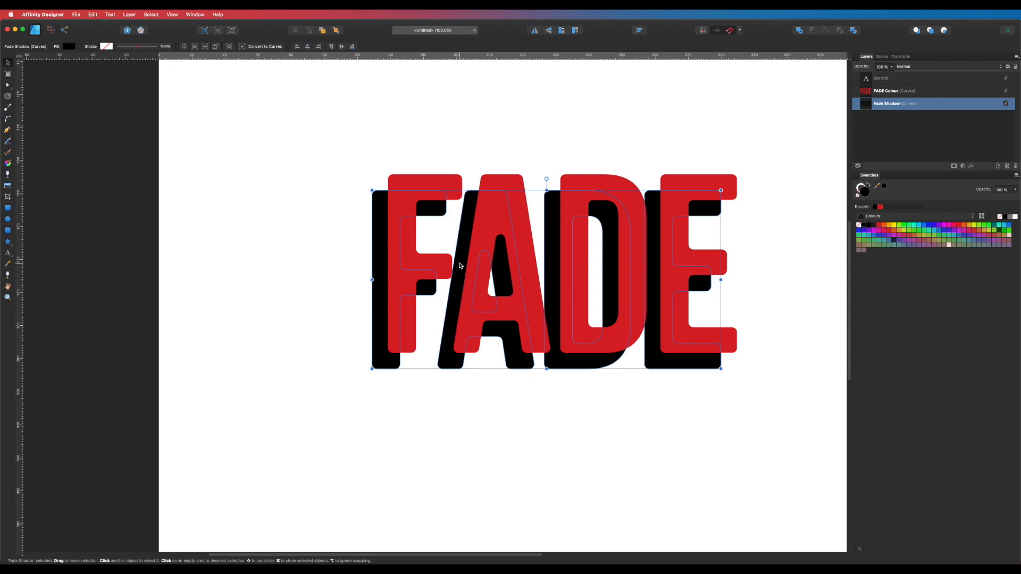
pyautogui.moveTo(456, 262); pyautogui.dragTo(458, 266)
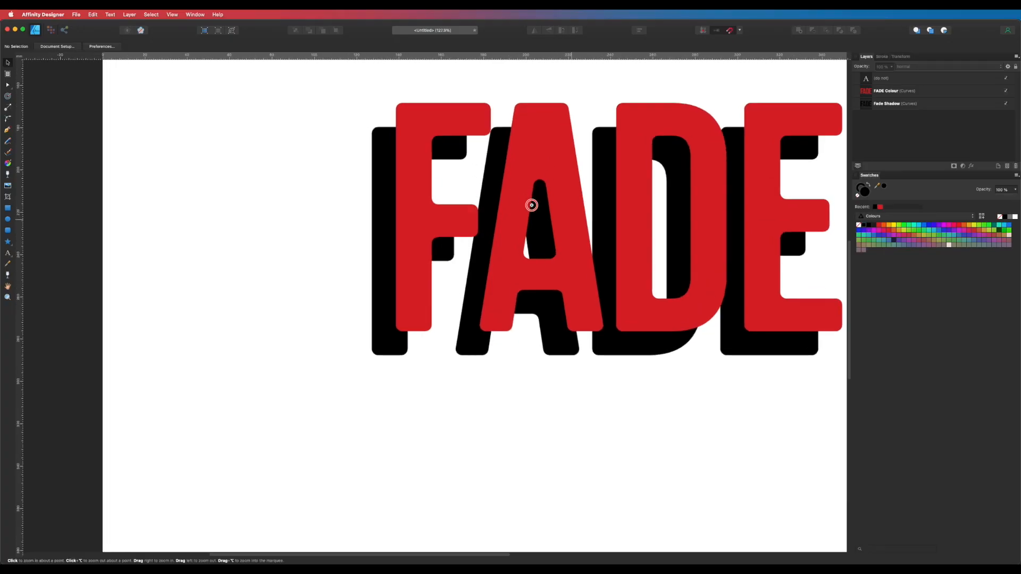
pyautogui.moveTo(532, 205); pyautogui.dragTo(514, 265)
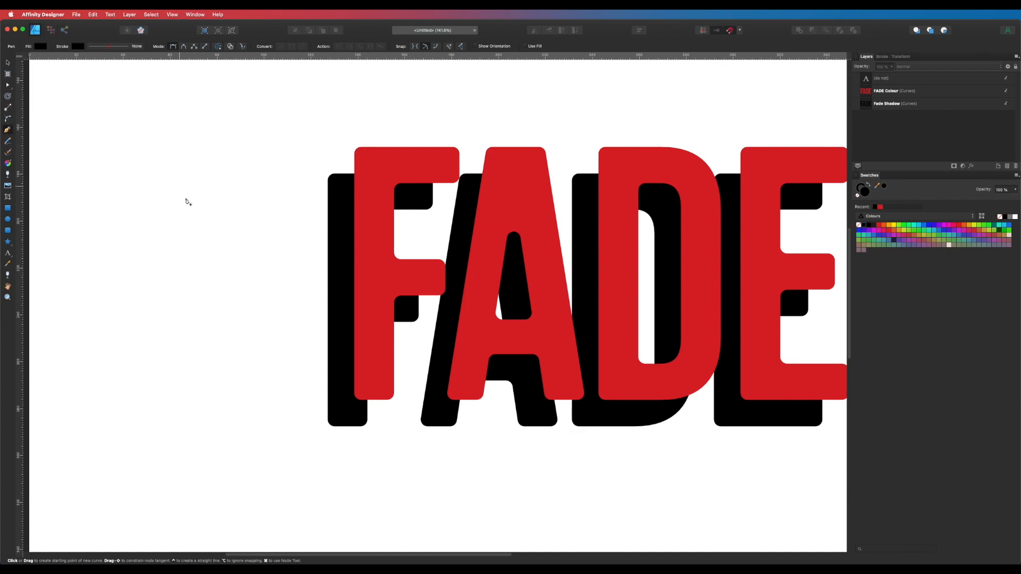
# Draw a closed Pen path for the F that bridges the outer corners of the red letter and its black shadow with straight diagonals
pyautogui.click(346, 215)
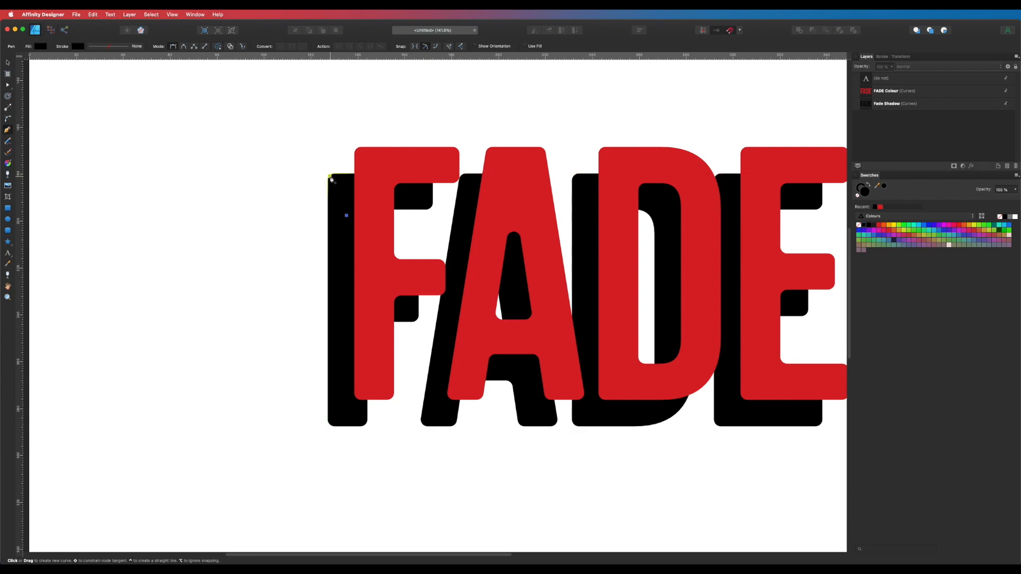
pyautogui.click(330, 176)
pyautogui.click(357, 150)
pyautogui.click(450, 173)
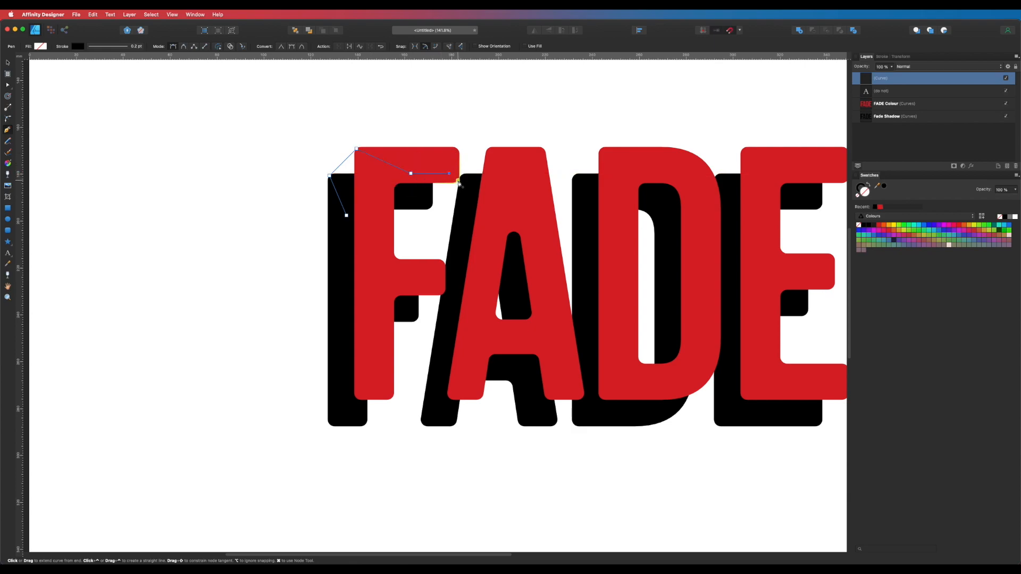
pyautogui.click(457, 182)
pyautogui.moveTo(431, 208); pyautogui.dragTo(372, 198)
pyautogui.click(444, 294)
pyautogui.click(414, 321)
pyautogui.moveTo(379, 310); pyautogui.dragTo(372, 366)
pyautogui.click(392, 399)
pyautogui.click(365, 425)
pyautogui.click(339, 404)
pyautogui.click(345, 323)
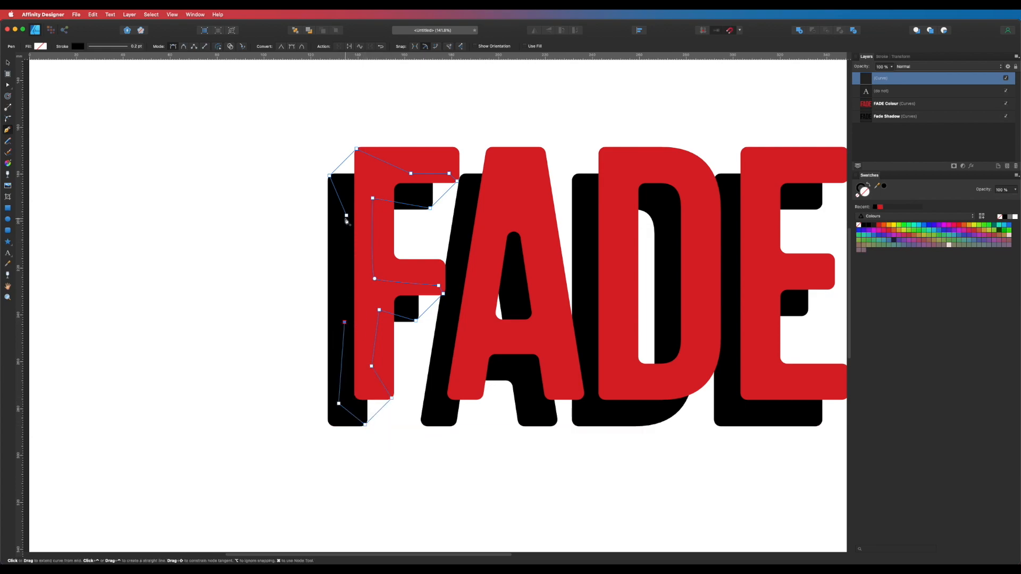
pyautogui.click(347, 217)
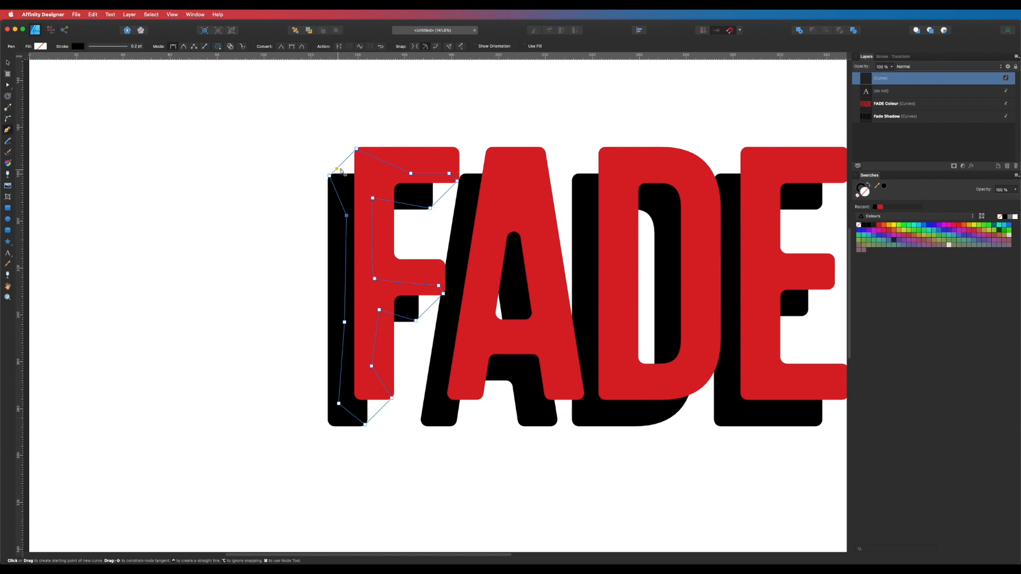
pyautogui.click(356, 149)
# Swap the F path's black stroke to its fill and send the shape to the back behind the lettering
pyautogui.click(870, 186)
pyautogui.press('v')
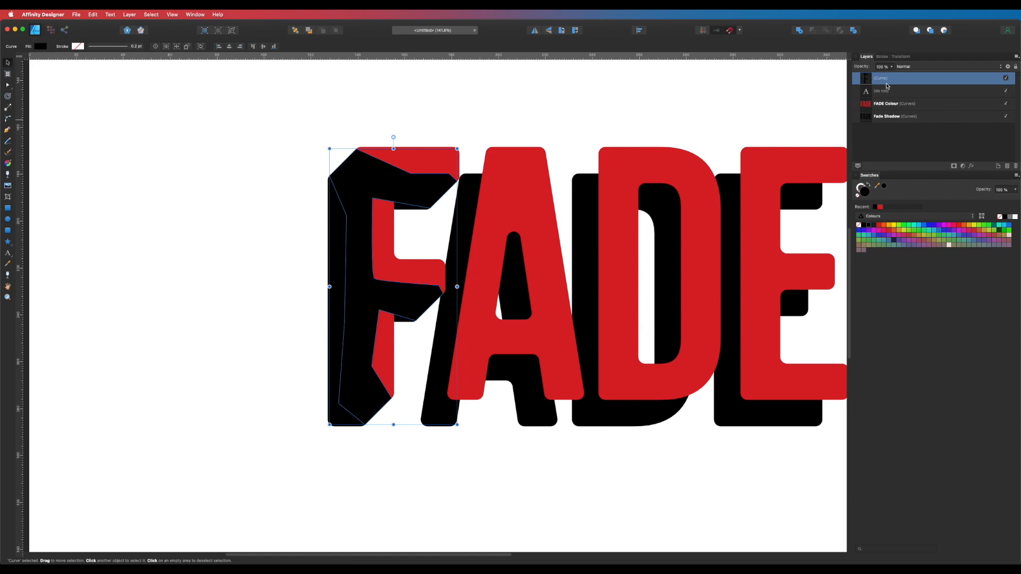
pyautogui.press('super+shift+bracketleft')
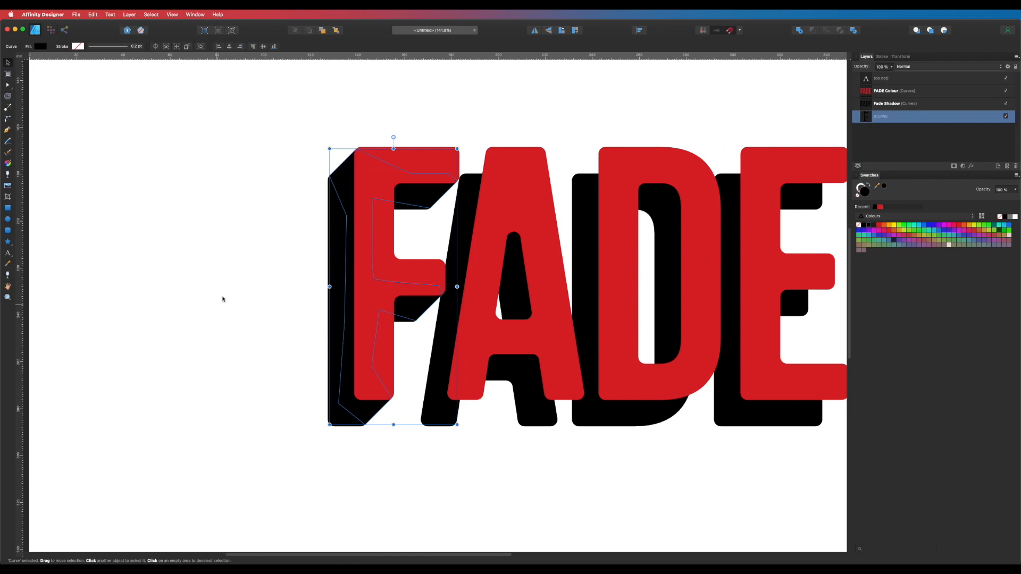
pyautogui.click(222, 299)
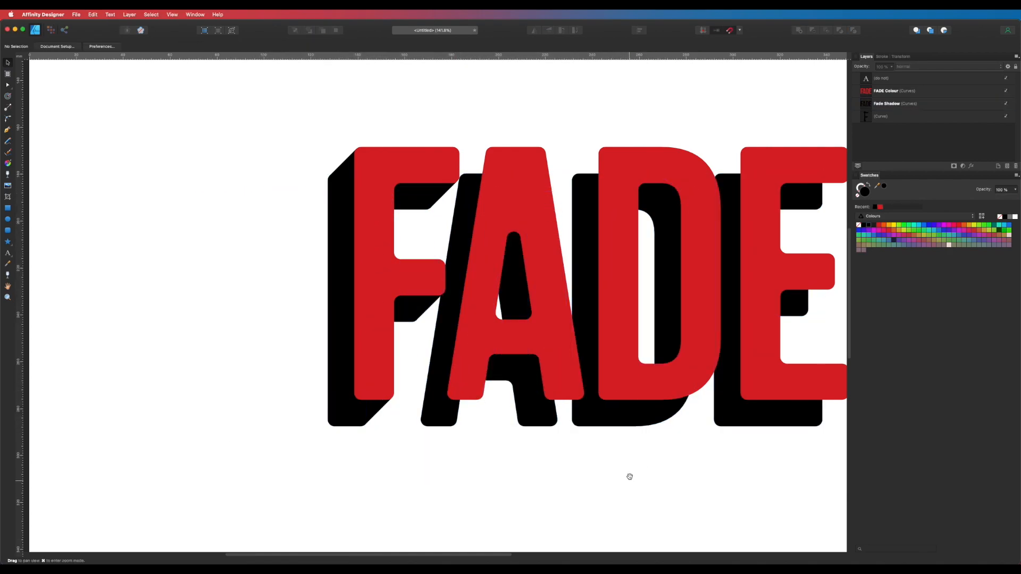
# Draw a closed Pen path for the A that joins the red letter's corners to the matching corners of its shadow
pyautogui.moveTo(629, 477); pyautogui.dragTo(494, 479)
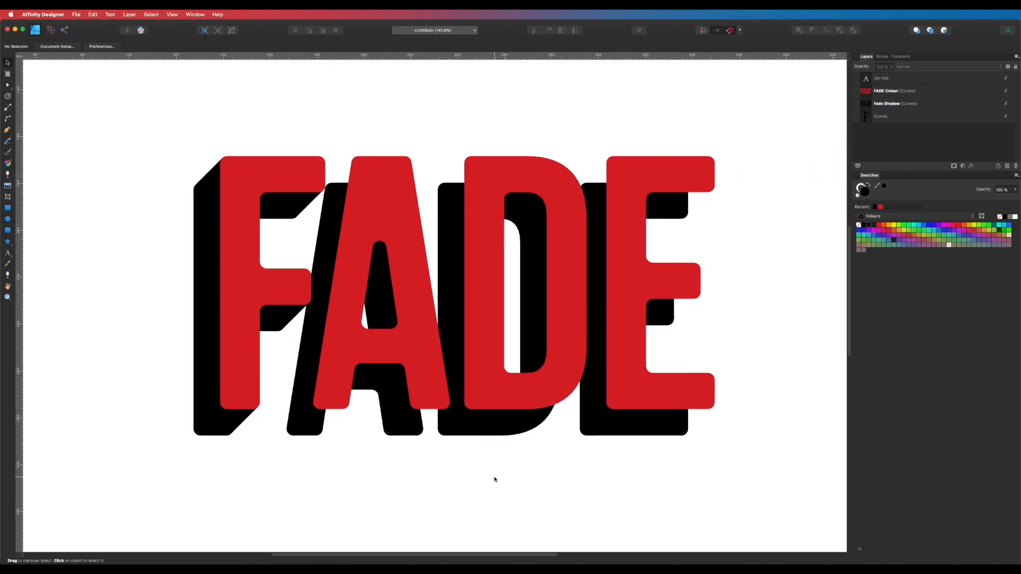
pyautogui.press('p')
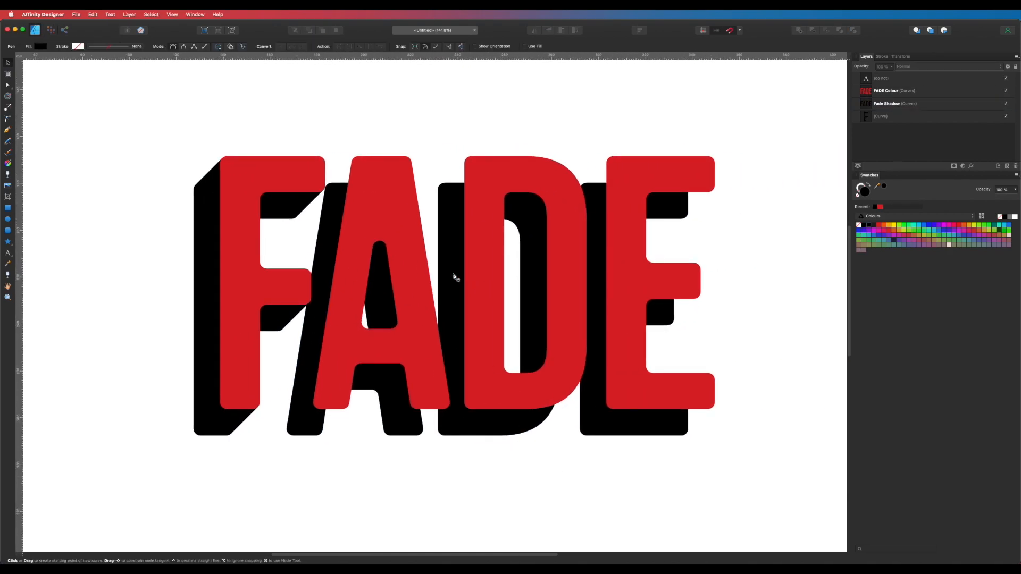
pyautogui.click(337, 212)
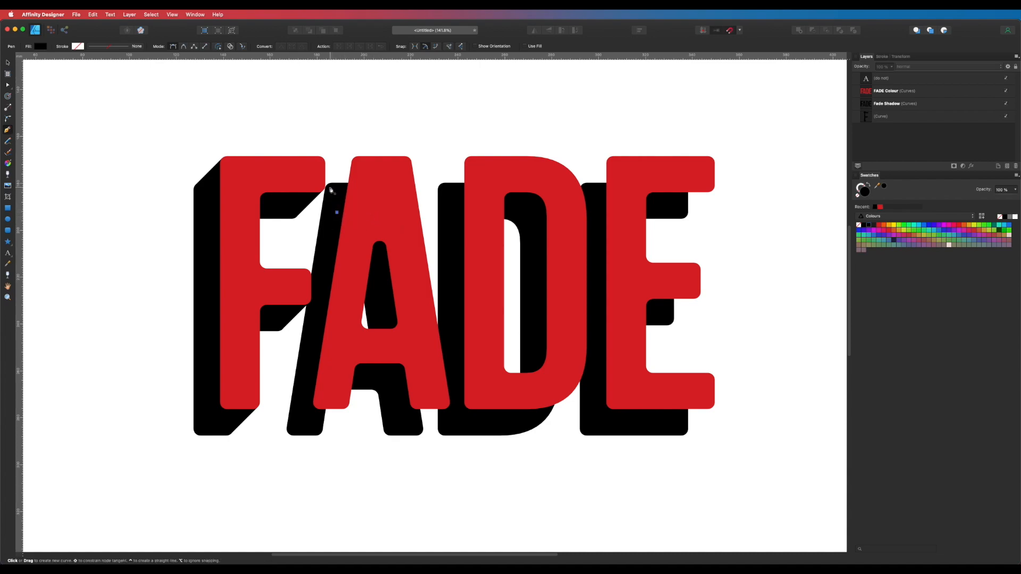
pyautogui.click(327, 185)
pyautogui.click(353, 158)
pyautogui.click(389, 215)
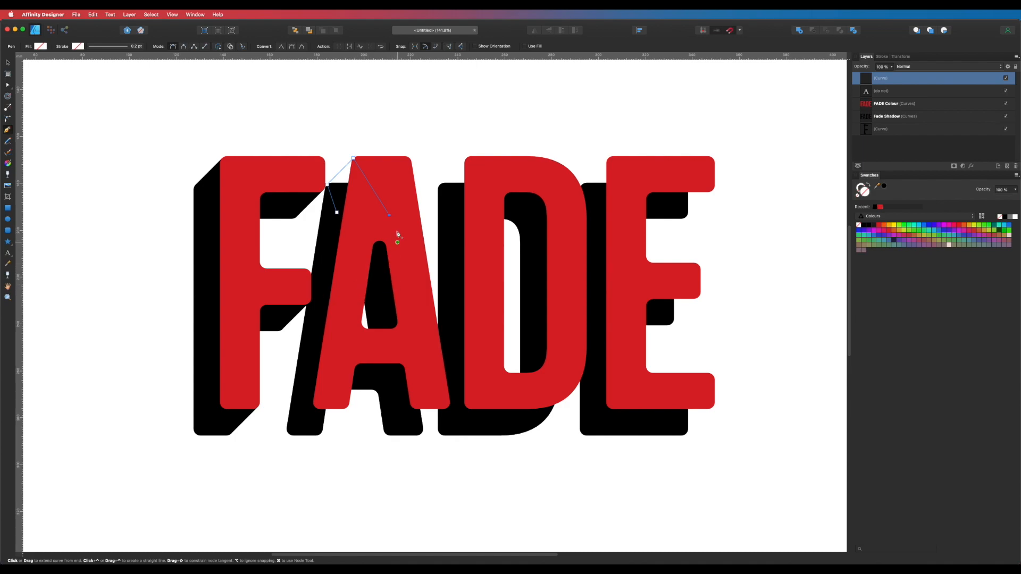
pyautogui.click(366, 228)
pyautogui.click(345, 303)
pyautogui.click(352, 347)
pyautogui.click(412, 352)
pyautogui.click(449, 410)
pyautogui.click(421, 434)
pyautogui.click(390, 416)
pyautogui.click(378, 379)
pyautogui.click(339, 370)
pyautogui.click(347, 410)
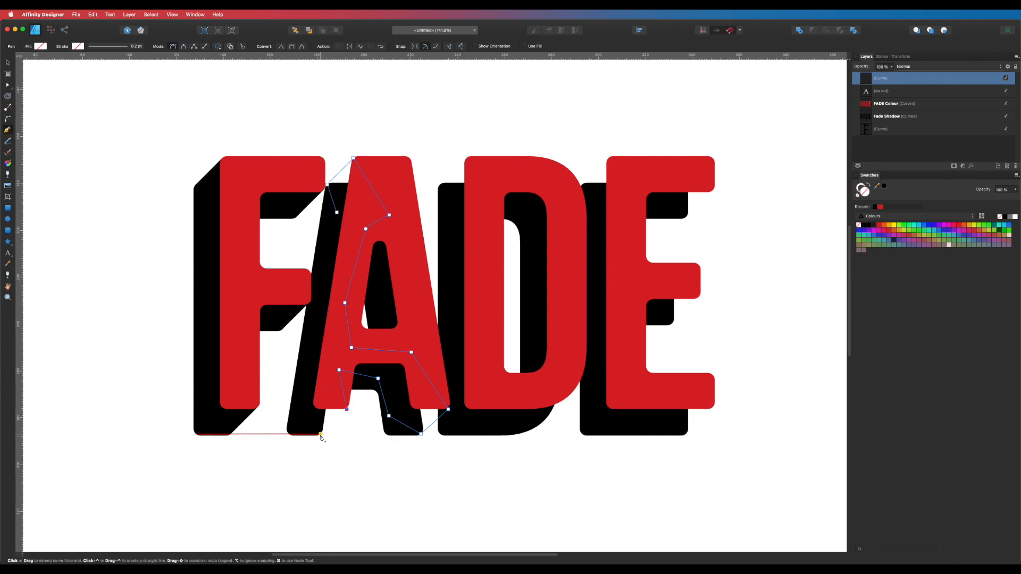
pyautogui.click(313, 326)
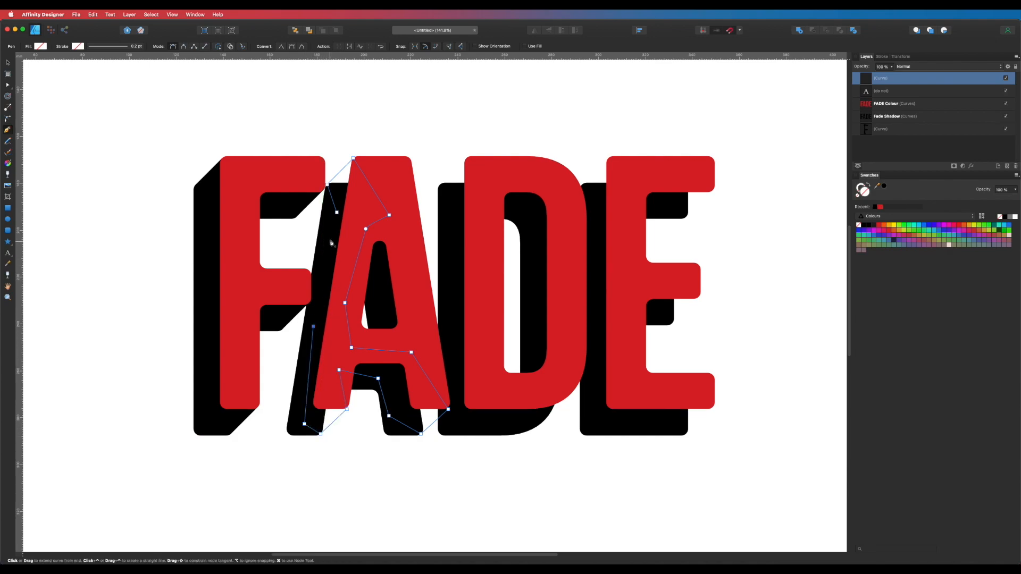
pyautogui.click(336, 212)
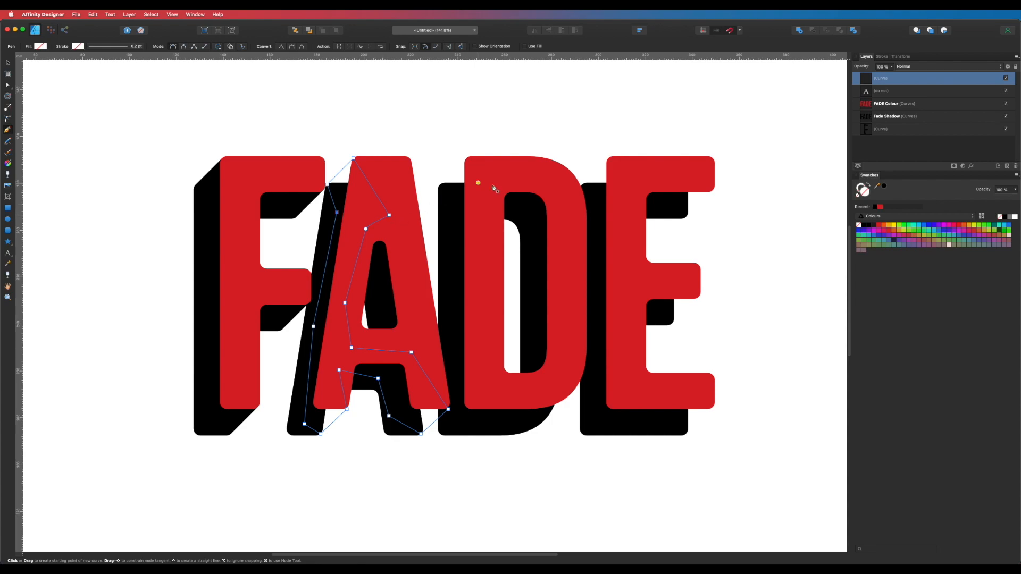
# Draw a closed Pen path for the D that bridges its upper-left corner and lower-right curve to the shadow
pyautogui.click(482, 171)
pyautogui.click(467, 158)
pyautogui.click(441, 184)
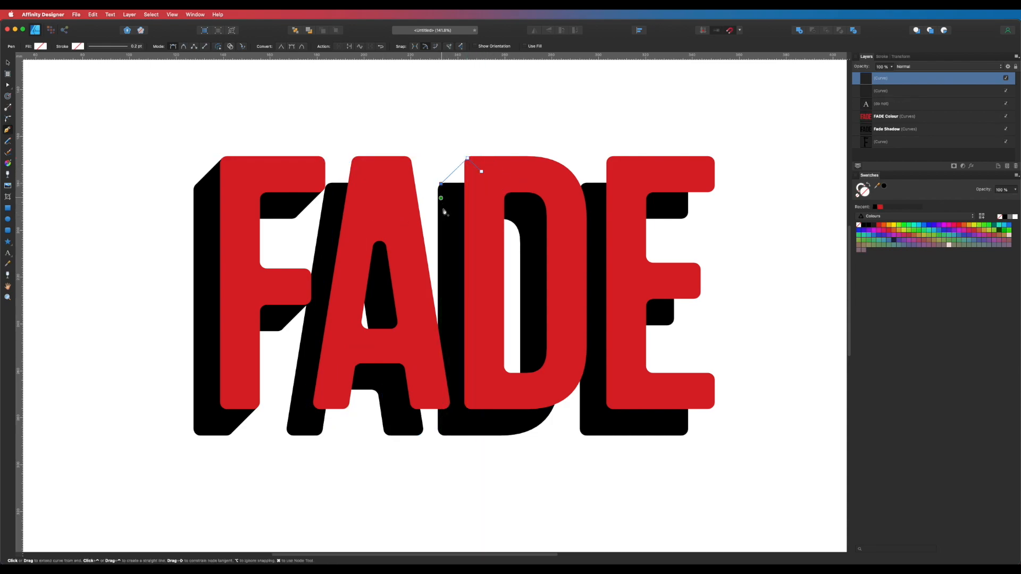
pyautogui.click(465, 400)
pyautogui.click(509, 422)
pyautogui.click(543, 424)
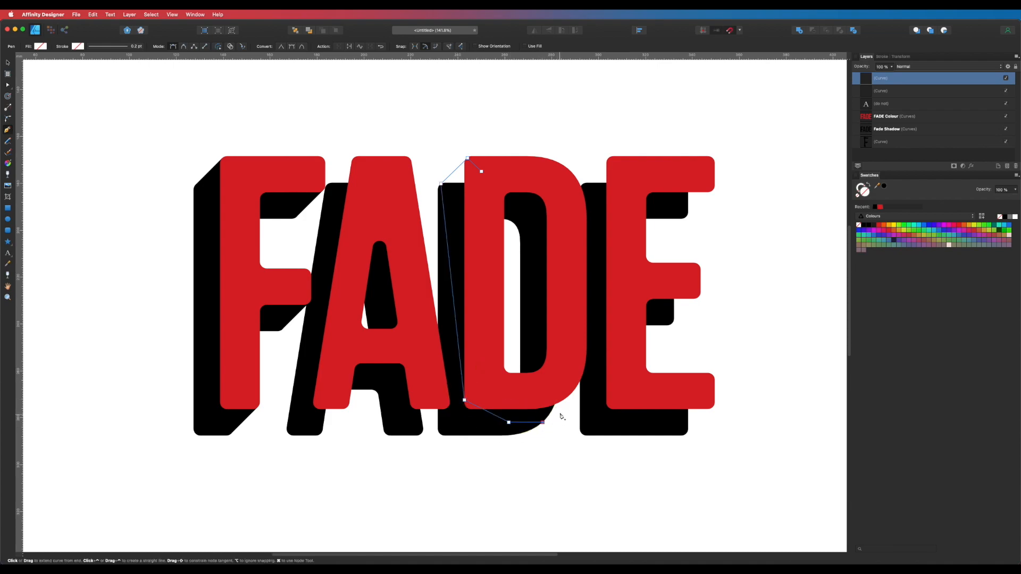
pyautogui.click(575, 391)
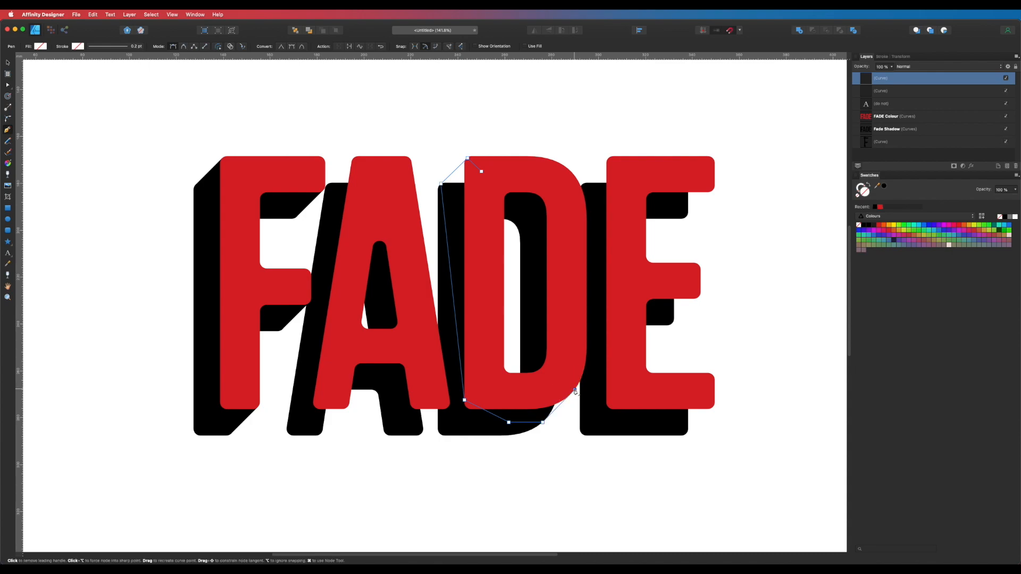
pyautogui.moveTo(566, 384); pyautogui.dragTo(505, 395)
pyautogui.click(485, 378)
pyautogui.click(478, 318)
pyautogui.click(487, 239)
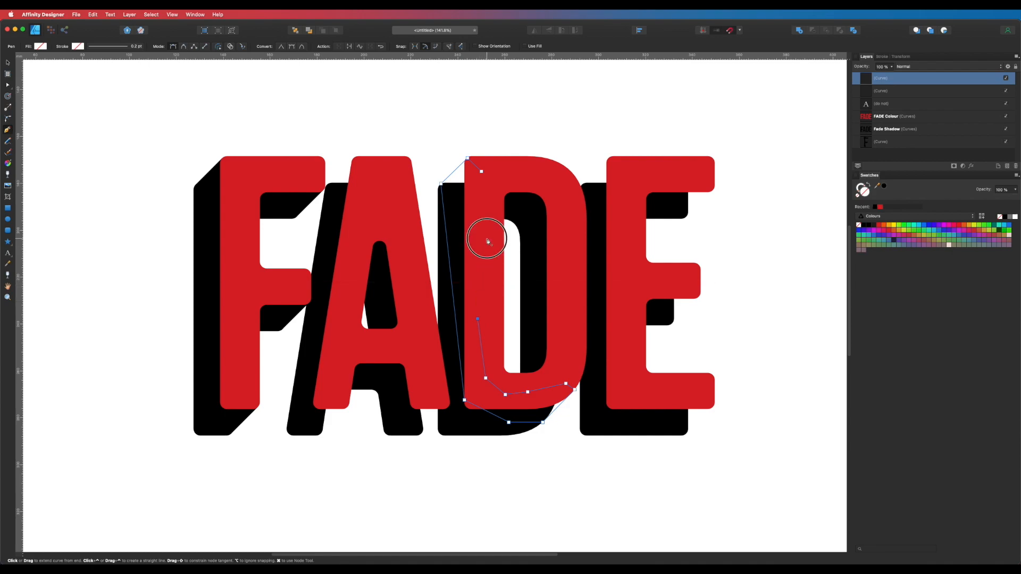
pyautogui.click(481, 171)
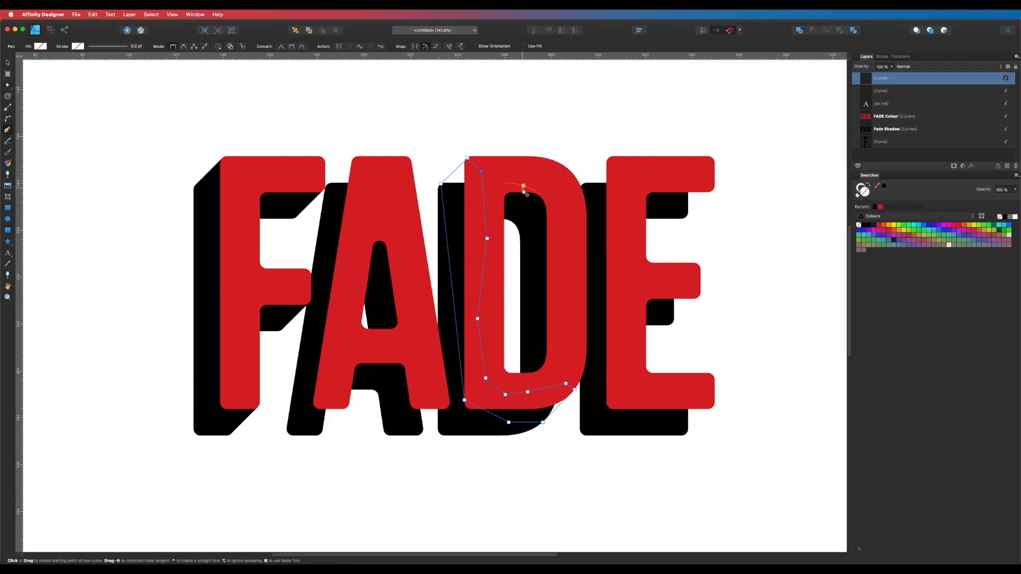
# Draw a closed Pen path for the E that joins the corners of its stem and three arms to the shadow
pyautogui.click(630, 166)
pyautogui.click(608, 158)
pyautogui.click(582, 185)
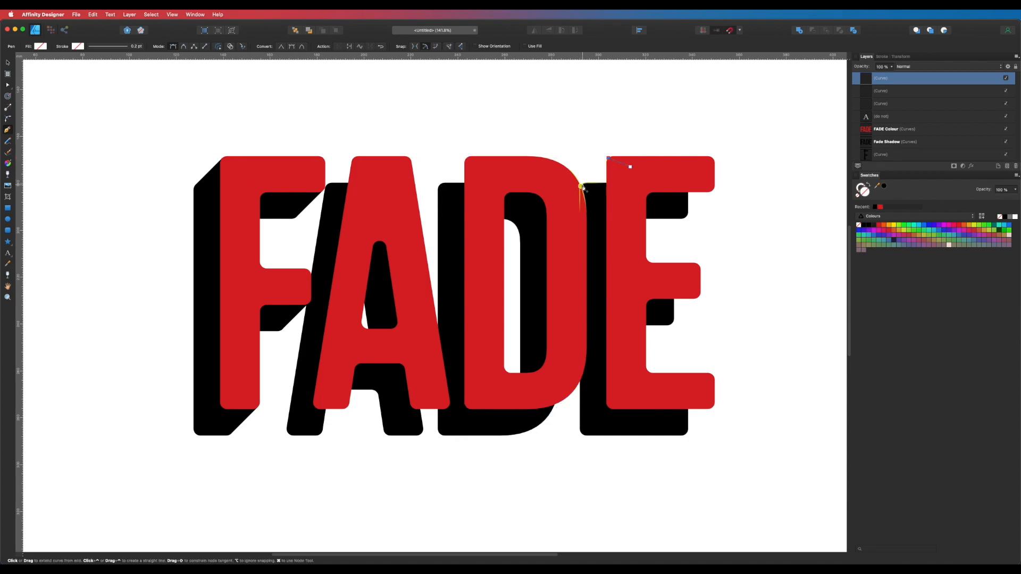
pyautogui.click(597, 226)
pyautogui.click(598, 371)
pyautogui.click(613, 413)
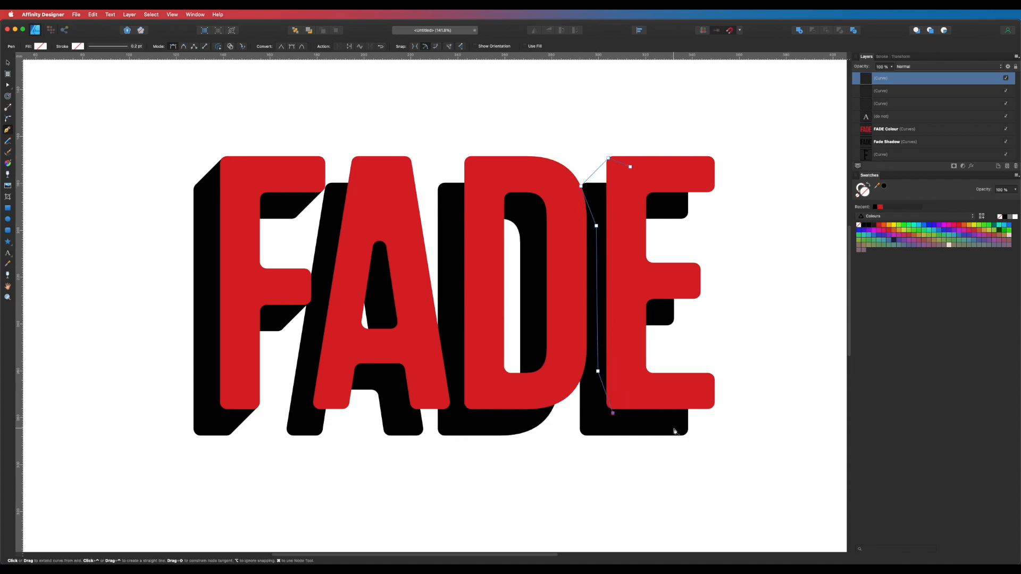
pyautogui.click(686, 435)
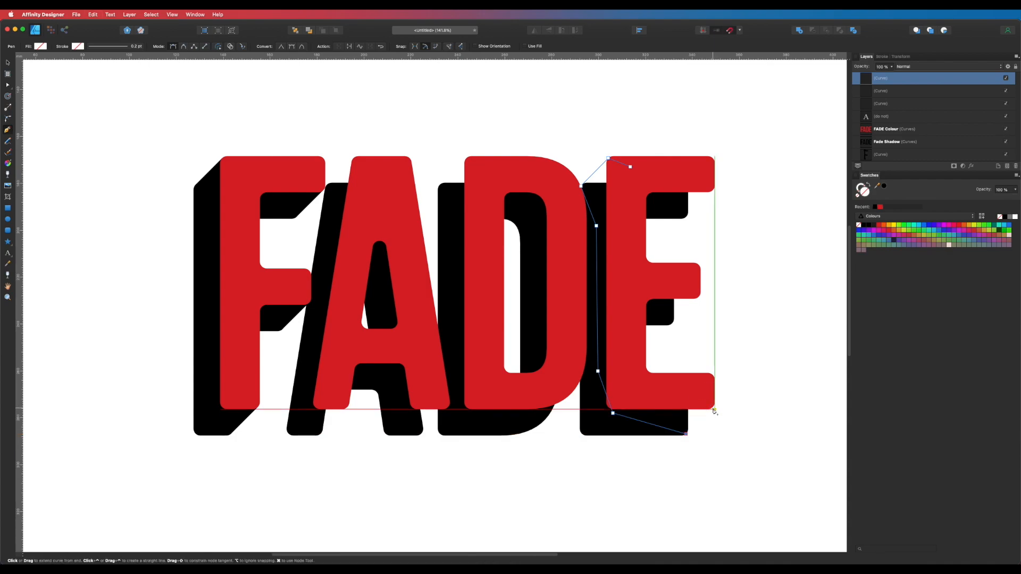
pyautogui.click(713, 408)
pyautogui.click(688, 394)
pyautogui.click(646, 391)
pyautogui.click(627, 321)
pyautogui.click(673, 323)
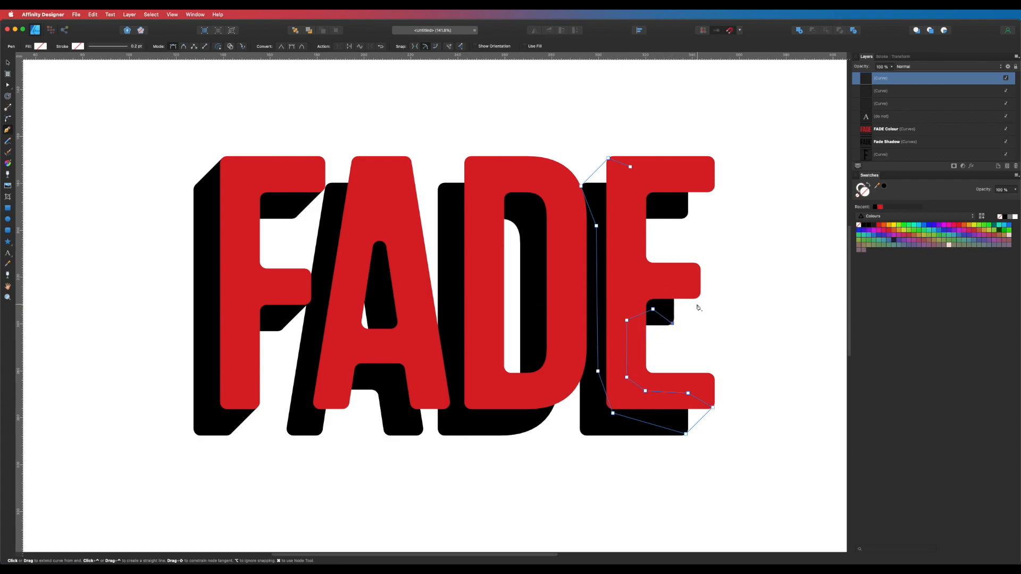
pyautogui.click(699, 296)
pyautogui.click(623, 237)
pyautogui.moveTo(628, 211); pyautogui.dragTo(666, 207)
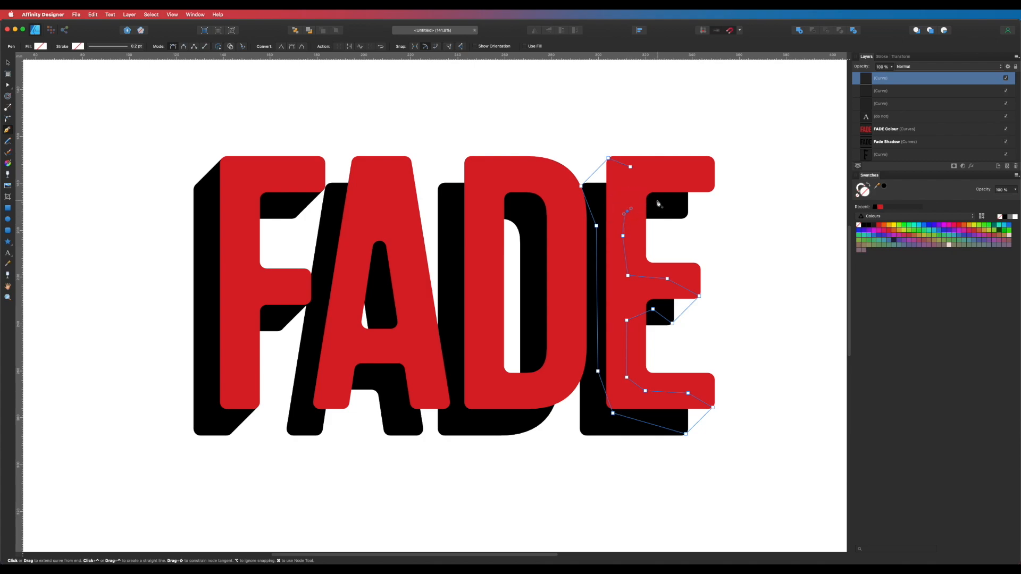
pyautogui.click(686, 218)
pyautogui.click(713, 191)
pyautogui.click(631, 168)
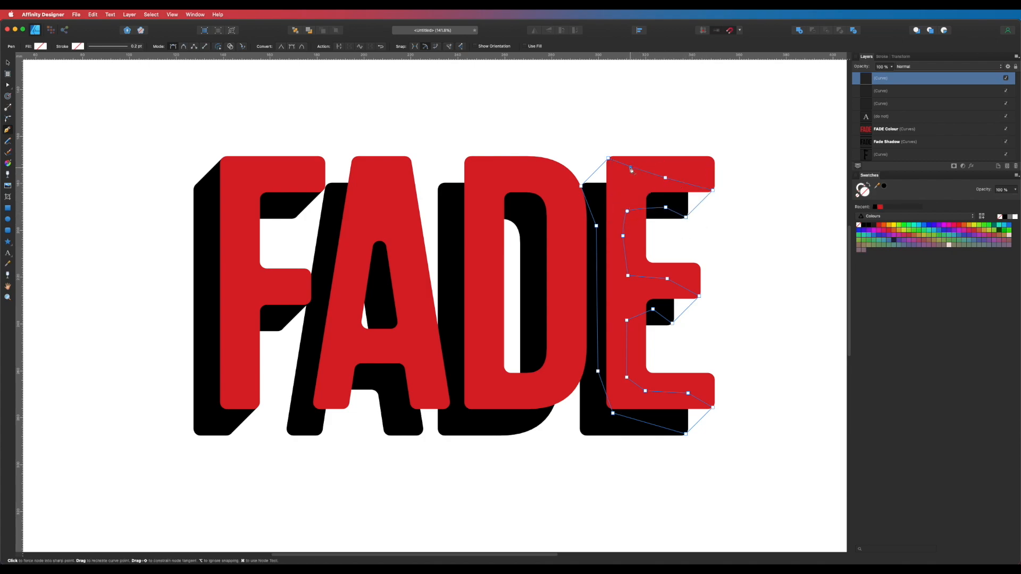
# Fill the A, D and E bridging curves with black and send all three to the back
pyautogui.press('v')
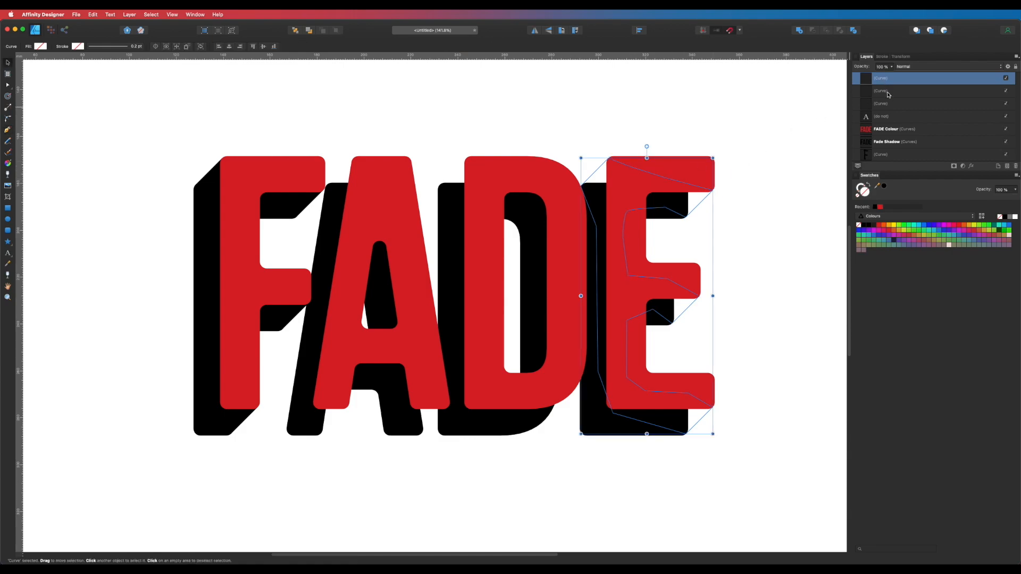
pyautogui.keyDown('shift'); pyautogui.click(895, 92); pyautogui.keyUp('shift')
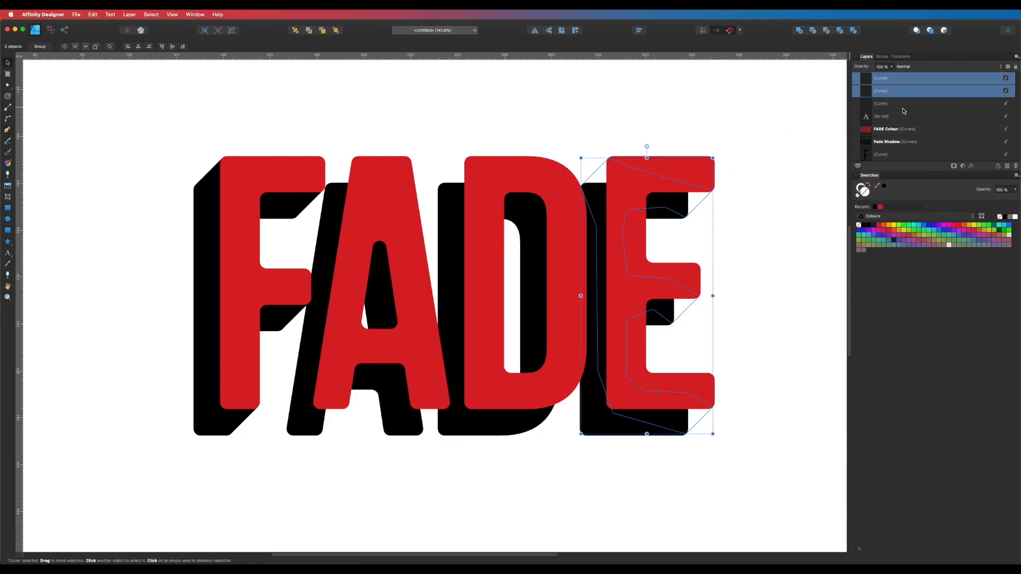
pyautogui.keyDown('shift'); pyautogui.click(891, 104); pyautogui.keyUp('shift')
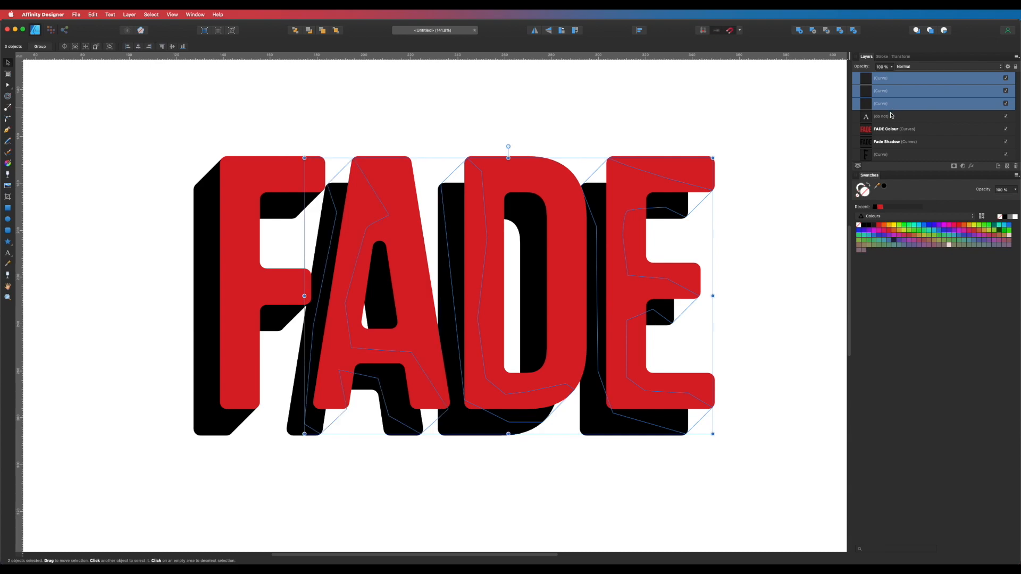
pyautogui.click(874, 207)
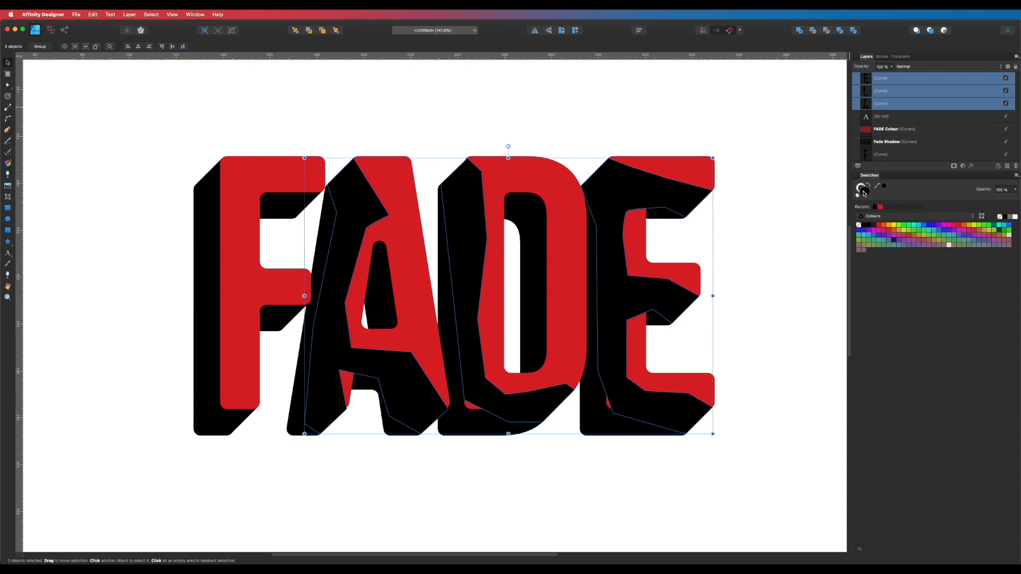
pyautogui.press('super+shift+bracketleft')
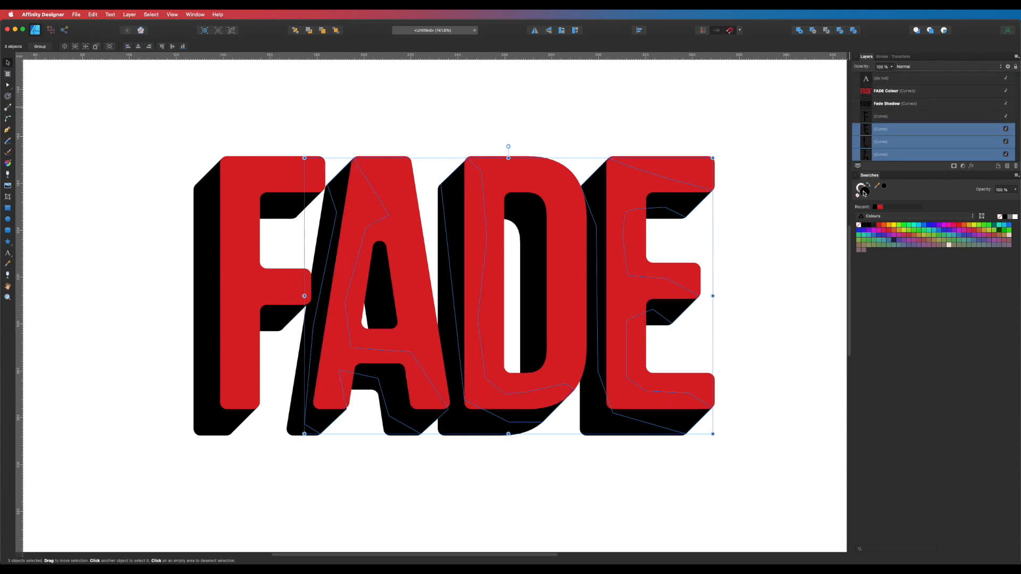
pyautogui.click(775, 170)
# Move the protruding corner node of the A's black bridging curve under the rounded corner of the red left foot
pyautogui.press('z')
pyautogui.hscroll(-2, 725, 126)
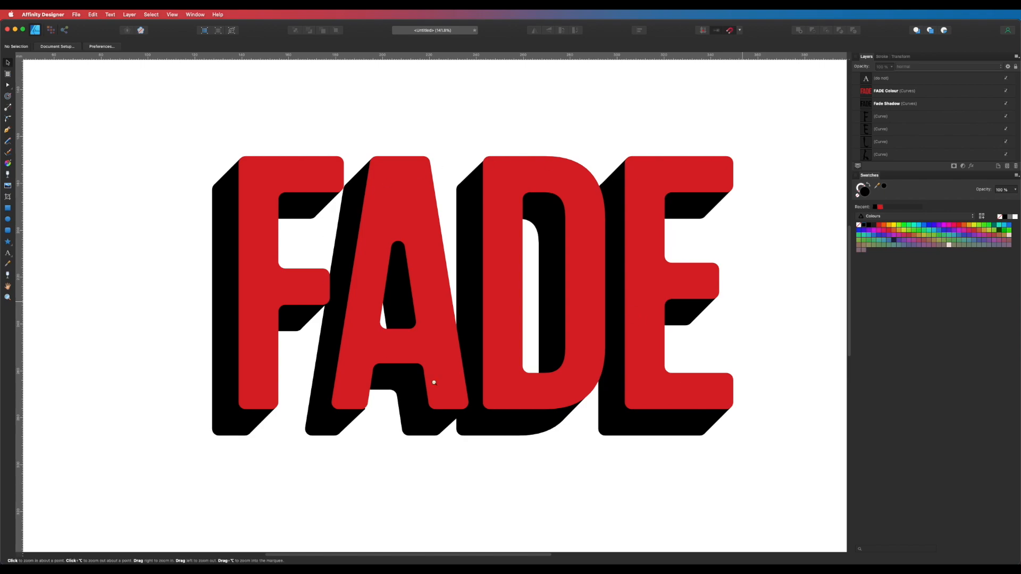
pyautogui.scroll(-3, 482, 385)
pyautogui.scroll(6, 543, 308)
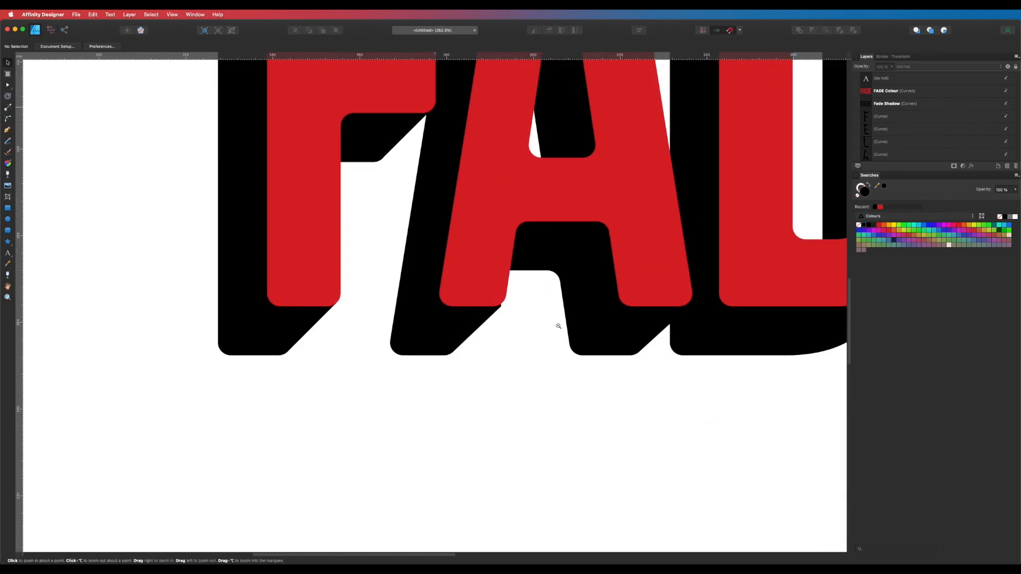
pyautogui.scroll(4, 561, 330)
pyautogui.press('v')
pyautogui.click(495, 335)
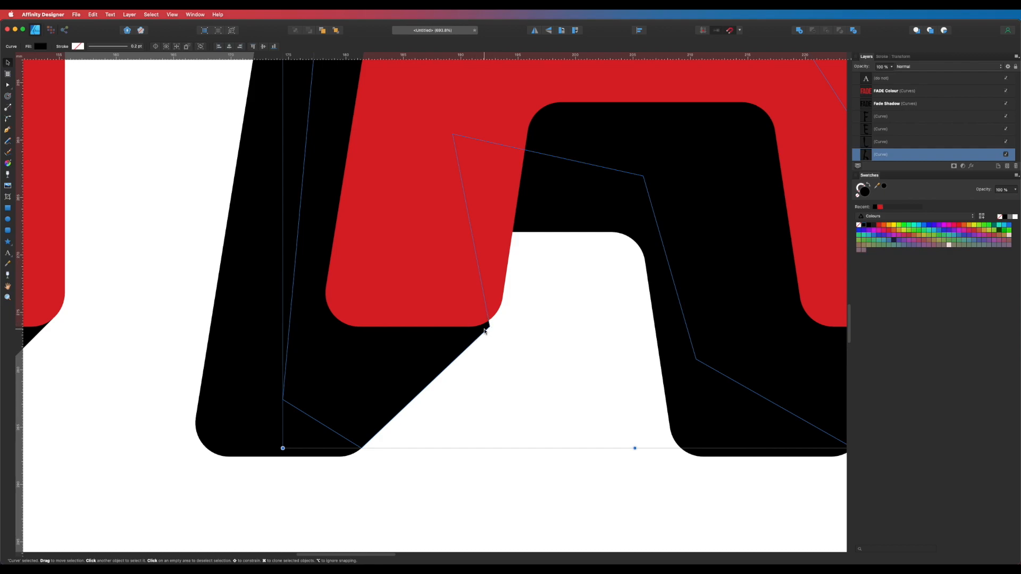
pyautogui.press('a')
pyautogui.click(489, 322)
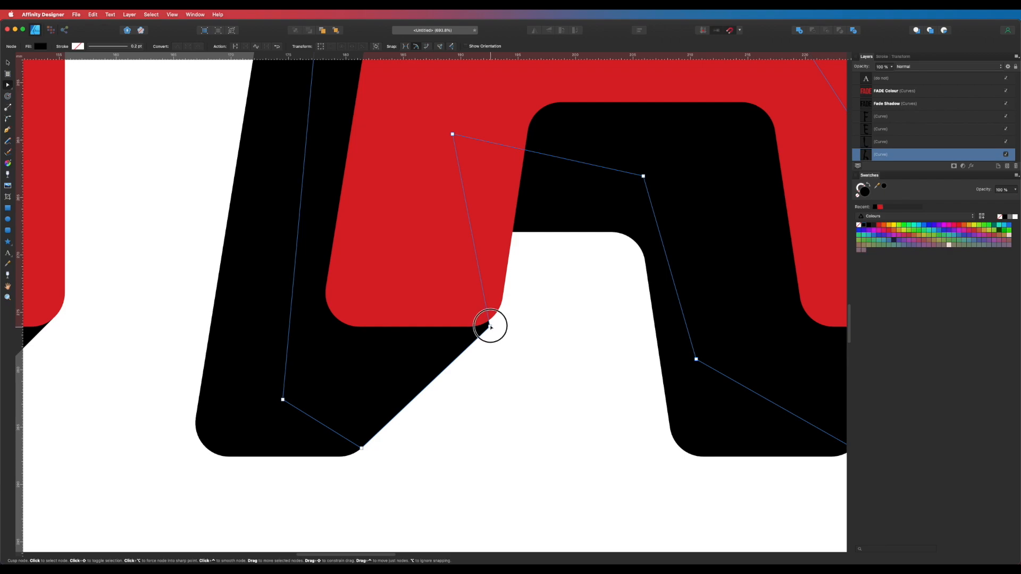
pyautogui.moveTo(492, 325); pyautogui.dragTo(495, 321)
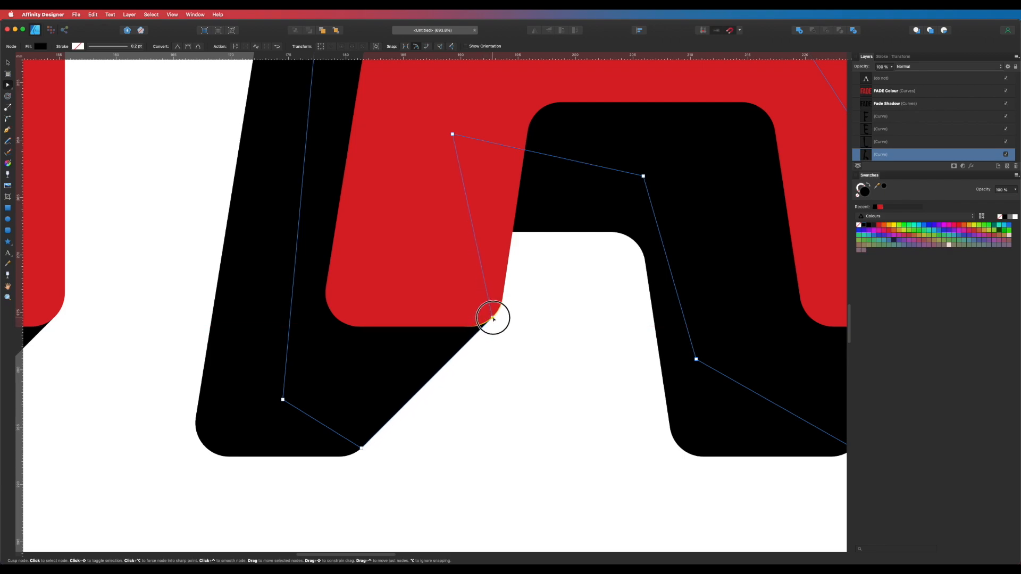
pyautogui.click(494, 334)
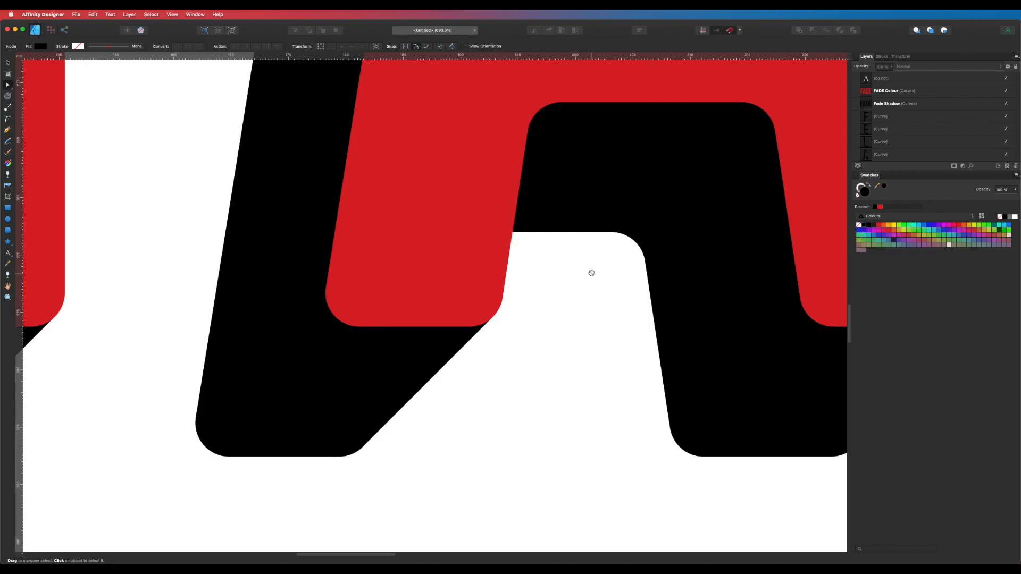
# Merge the Fade Shadow layer and the four black bridging curves into a single shape with Add
pyautogui.press('super+1')
pyautogui.press('v')
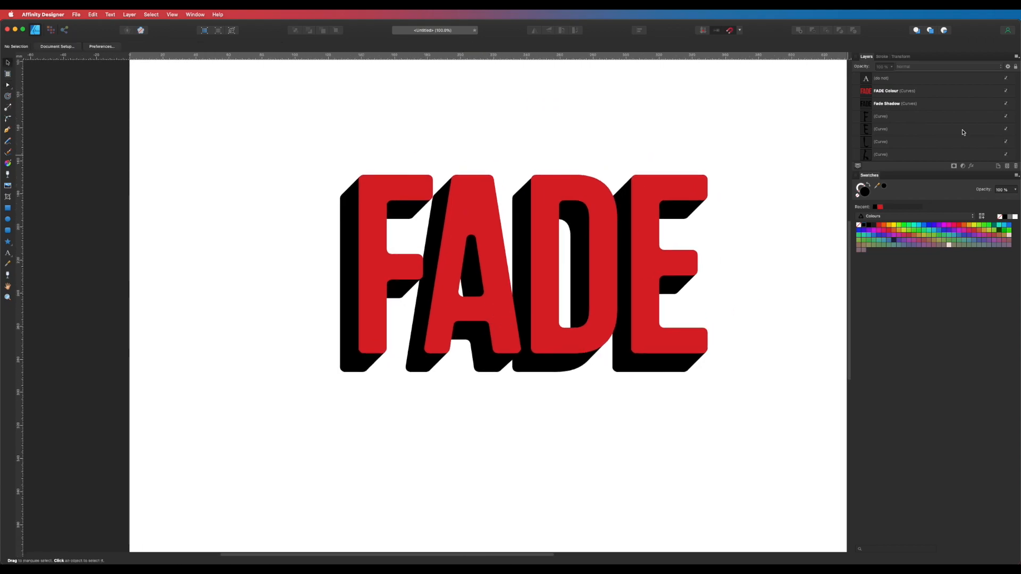
pyautogui.click(897, 104)
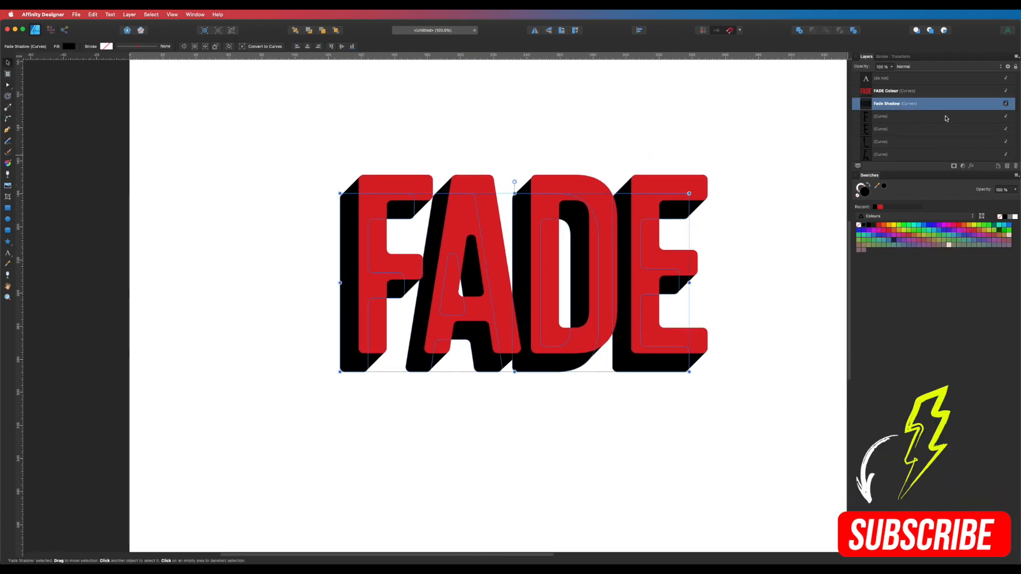
pyautogui.keyDown('super'); pyautogui.click(883, 118); pyautogui.keyUp('super')
pyautogui.keyDown('super'); pyautogui.click(883, 130); pyautogui.keyUp('super')
pyautogui.keyDown('super'); pyautogui.click(883, 142); pyautogui.keyUp('super')
pyautogui.keyDown('super'); pyautogui.click(884, 154); pyautogui.keyUp('super')
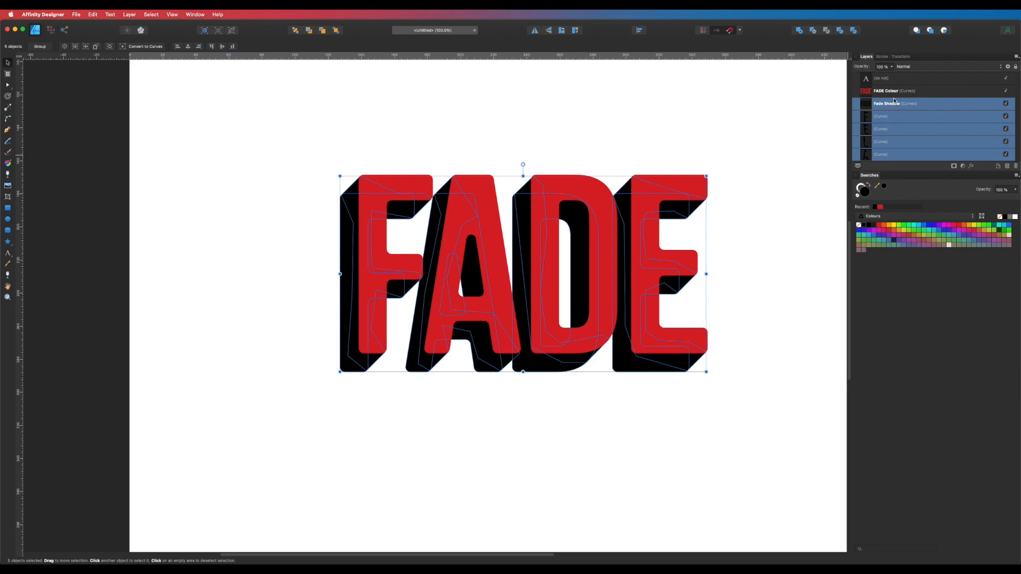
pyautogui.click(800, 31)
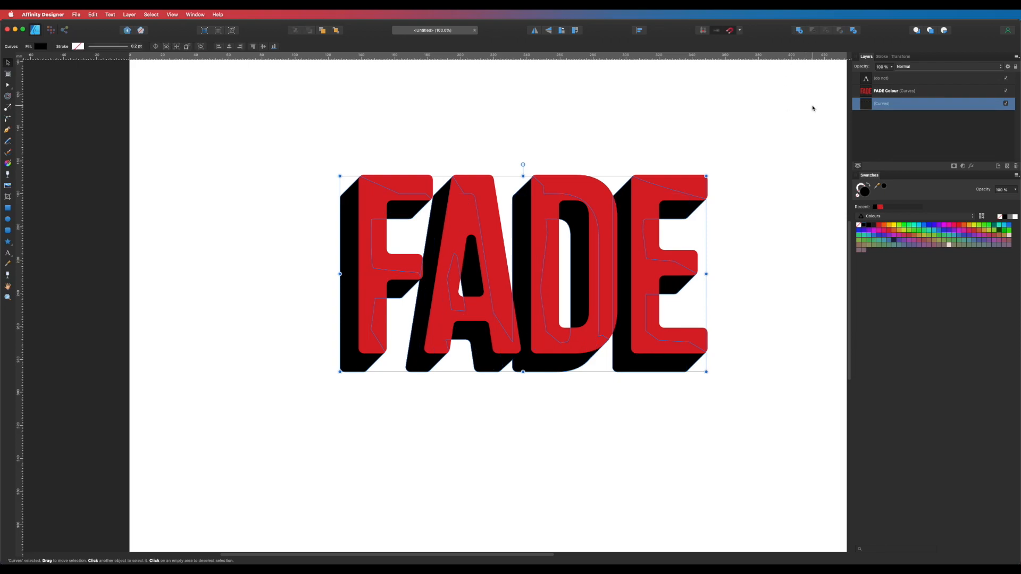
pyautogui.click(762, 115)
# Duplicate the FADE Colour and merged shadow layers, and combine the duplicates into one black silhouette with Add
pyautogui.click(610, 271)
pyautogui.moveTo(619, 205); pyautogui.dragTo(558, 118)
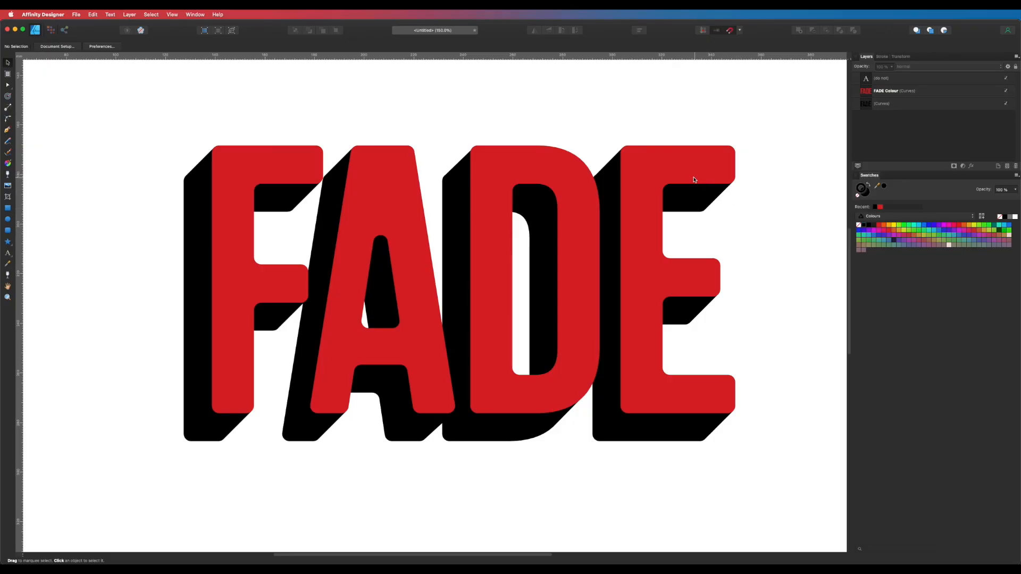
pyautogui.press('a')
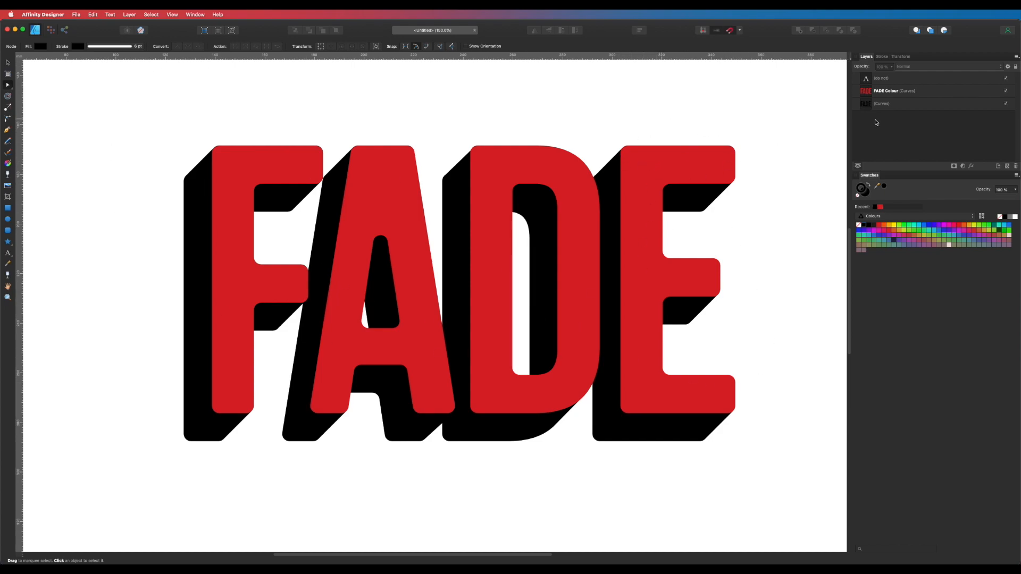
pyautogui.click(883, 93)
pyautogui.keyDown('shift'); pyautogui.click(881, 107); pyautogui.keyUp('shift')
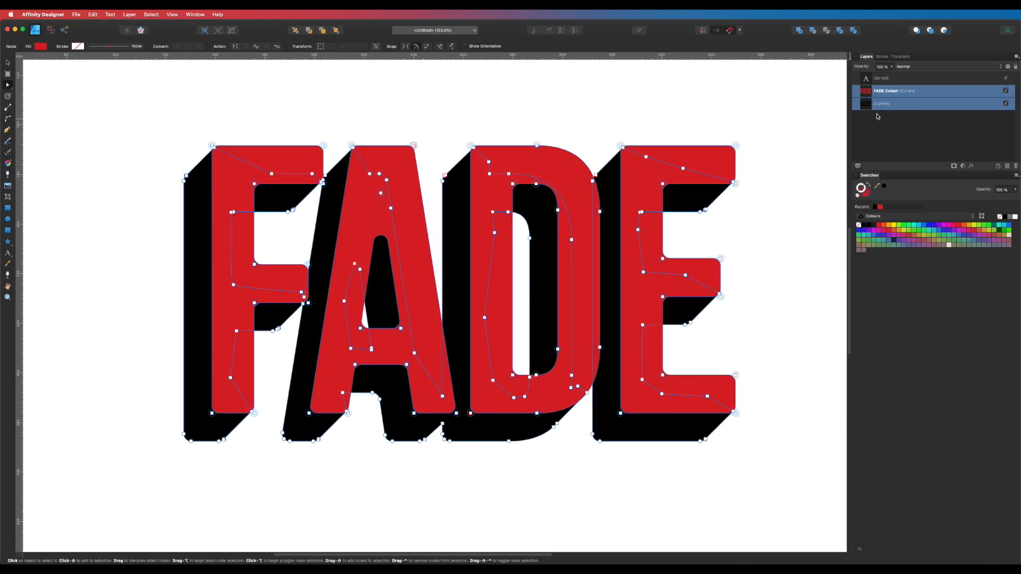
pyautogui.press('super+j')
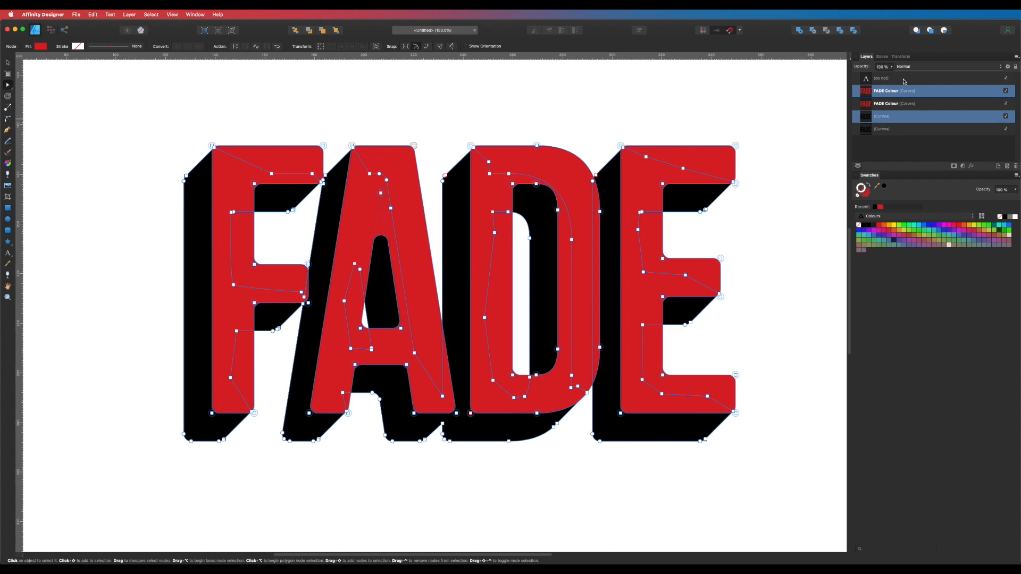
pyautogui.click(801, 31)
pyautogui.press('v')
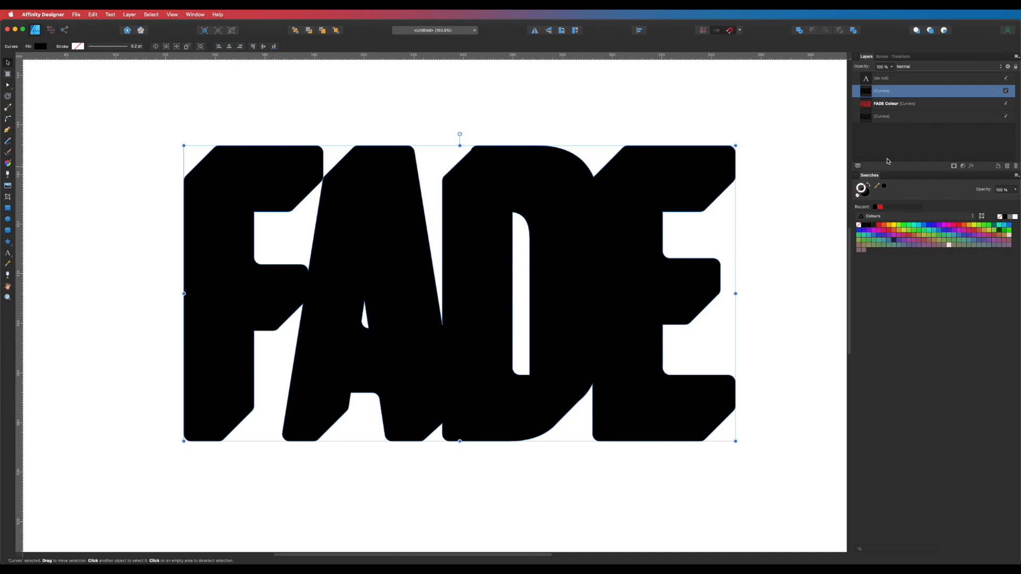
# Delete the stray node beside the D's upper-left corner in the combined silhouette to smooth its diagonal edge
pyautogui.press('z')
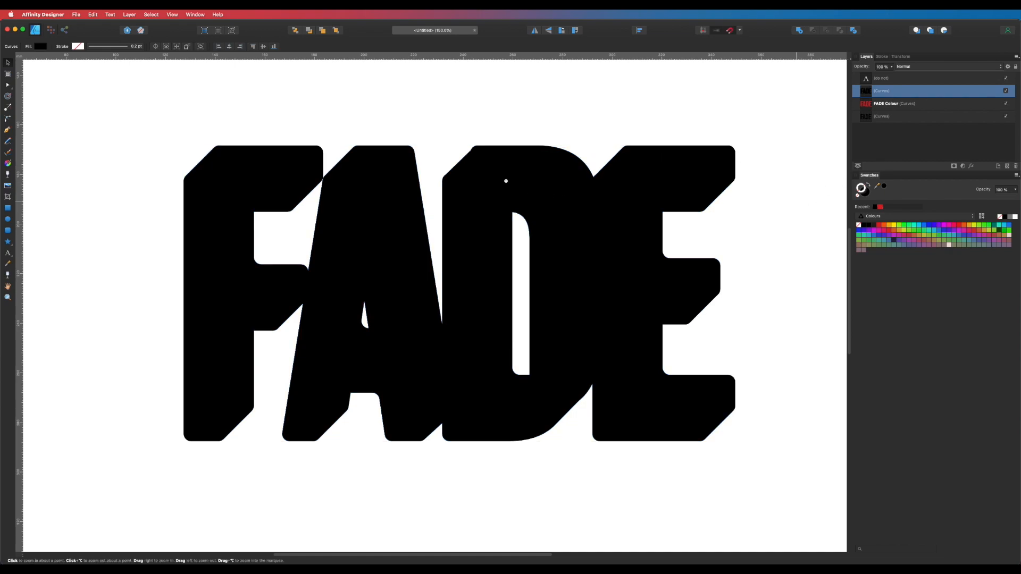
pyautogui.moveTo(459, 137); pyautogui.dragTo(748, 273)
pyautogui.press('v')
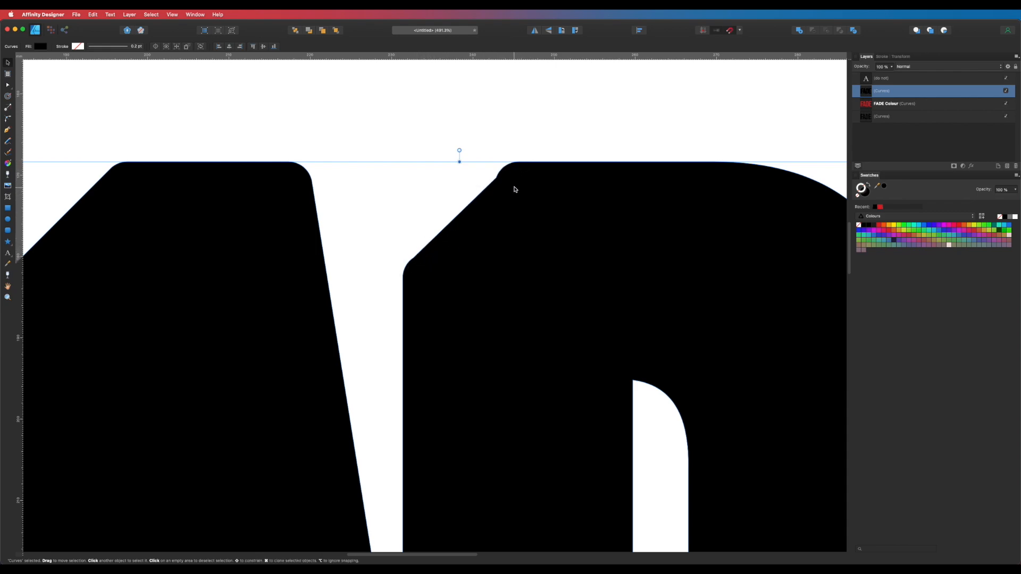
pyautogui.press('a')
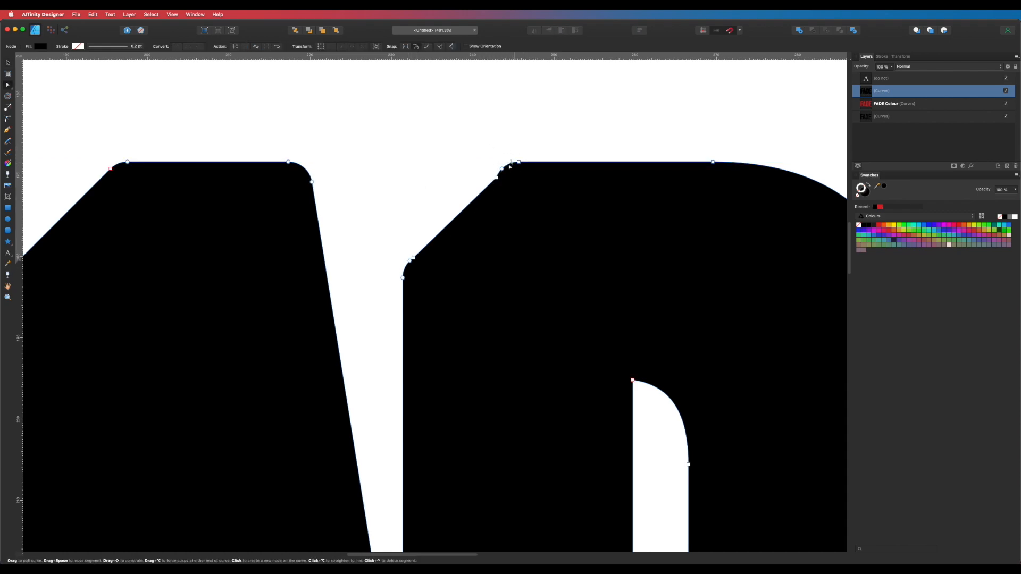
pyautogui.click(413, 258)
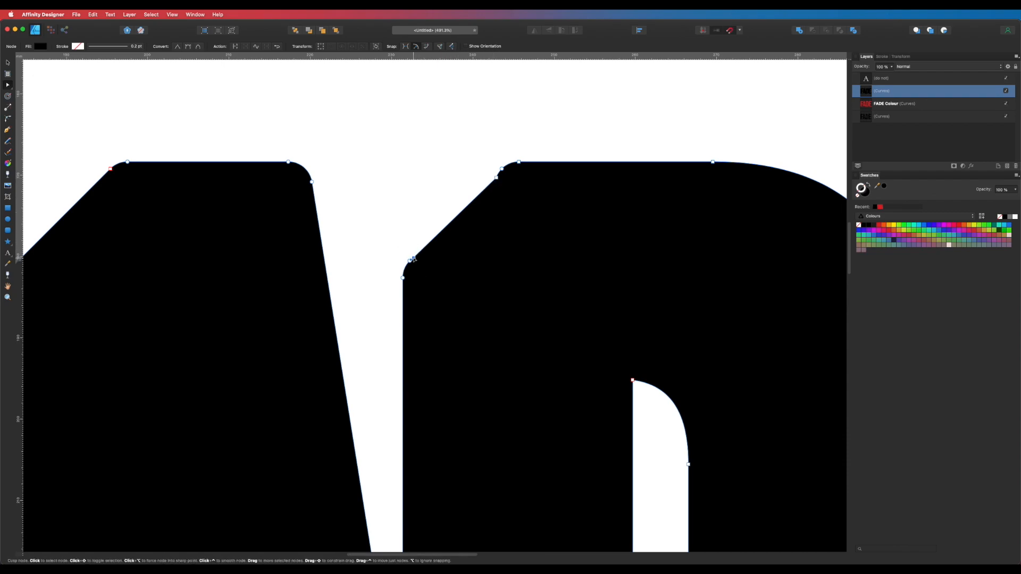
pyautogui.click(497, 178)
pyautogui.press('Delete')
pyautogui.click(522, 145)
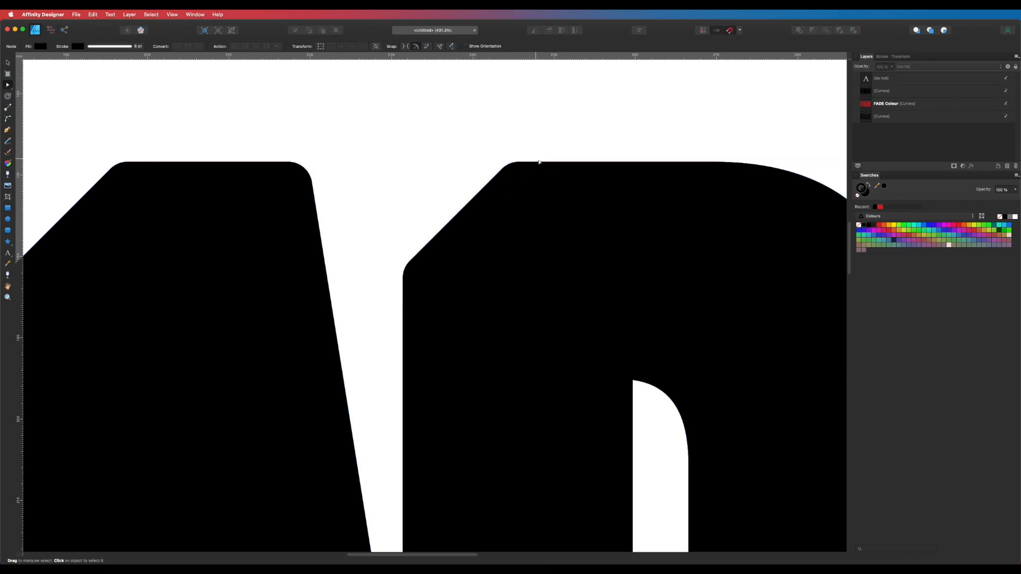
# Delete the two surplus nodes at the ends of the straight diagonal on the D's lower-right curve
pyautogui.scroll(-10, 531, 387)
pyautogui.hscroll(8, 522, 226)
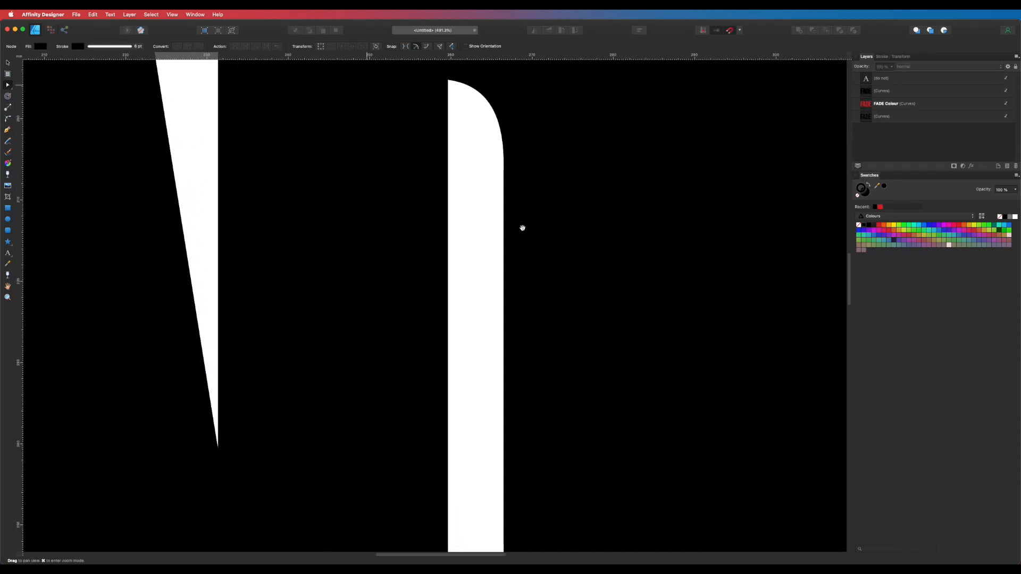
pyautogui.click(378, 301)
pyautogui.click(431, 306)
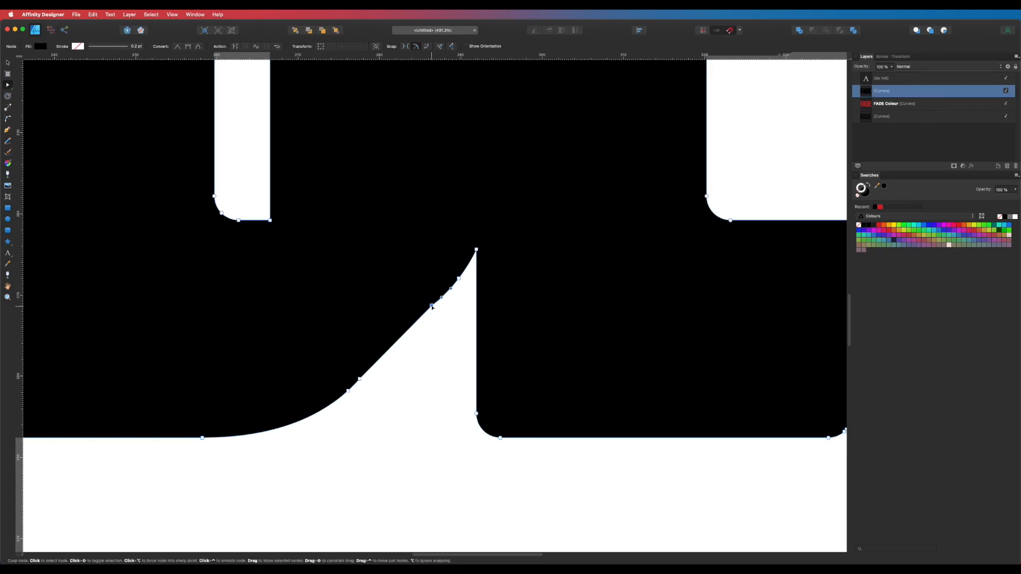
pyautogui.press('BackSpace')
pyautogui.click(360, 379)
pyautogui.press('BackSpace')
pyautogui.click(422, 446)
# Delete the surplus node at the lower-right corner of the E's middle arm in the silhouette
pyautogui.moveTo(684, 388); pyautogui.dragTo(343, 332)
pyautogui.moveTo(407, 317); pyautogui.dragTo(491, 481)
pyautogui.moveTo(554, 154); pyautogui.dragTo(451, 235)
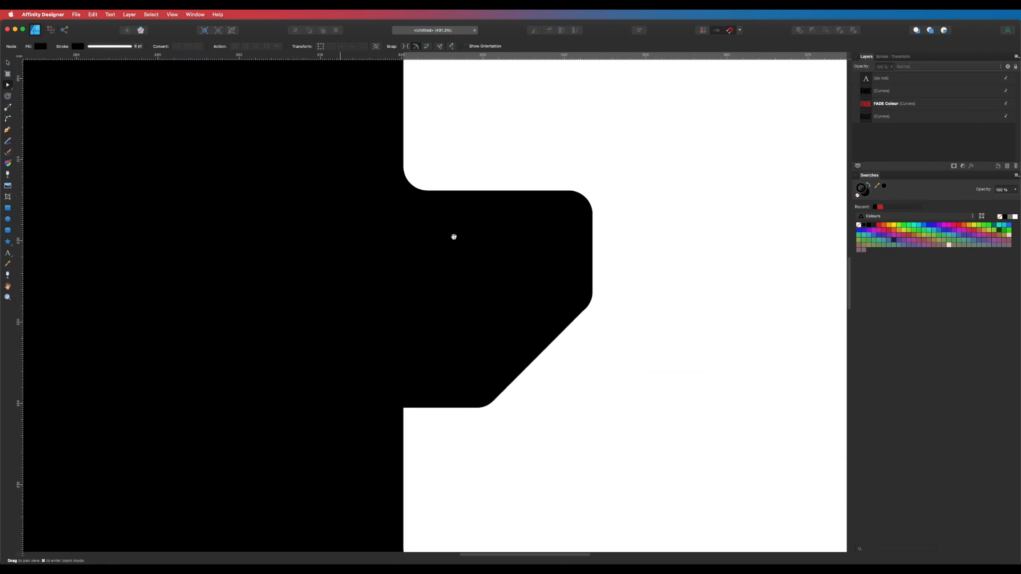
pyautogui.click(548, 322)
pyautogui.click(582, 311)
pyautogui.press('BackSpace')
pyautogui.click(538, 403)
pyautogui.click(554, 296)
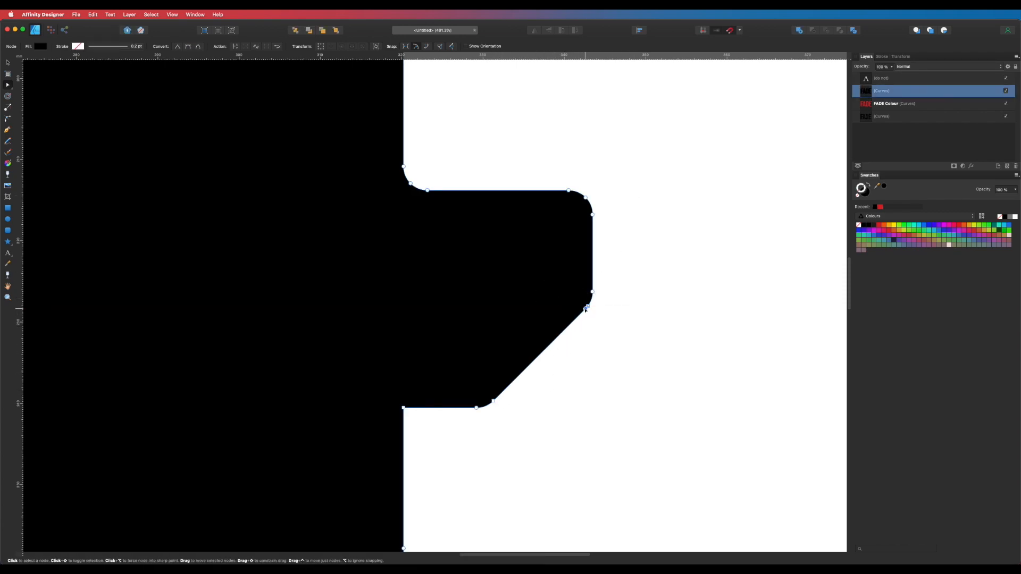
pyautogui.scroll(10, 633, 358)
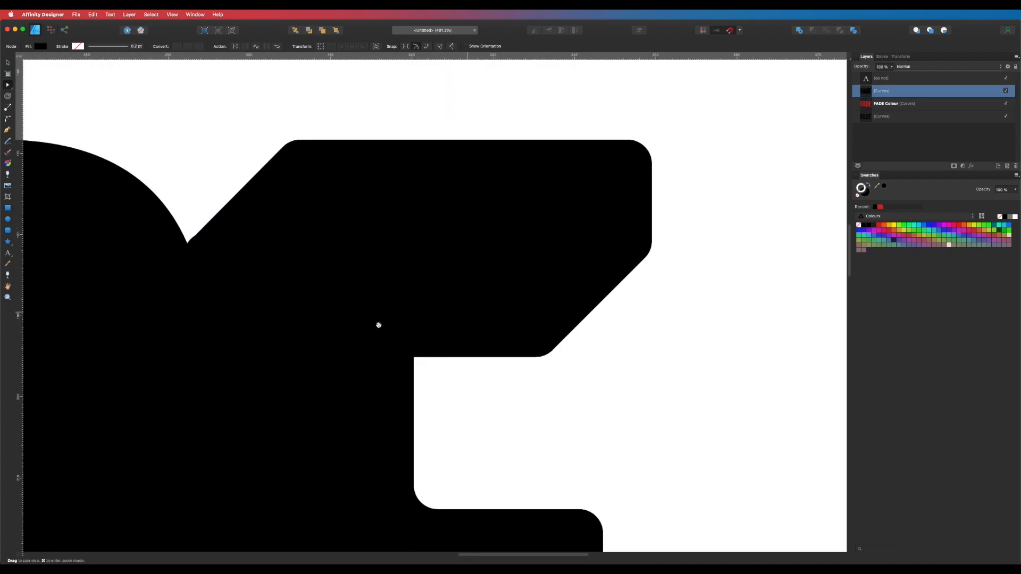
pyautogui.scroll(-6, 388, 324)
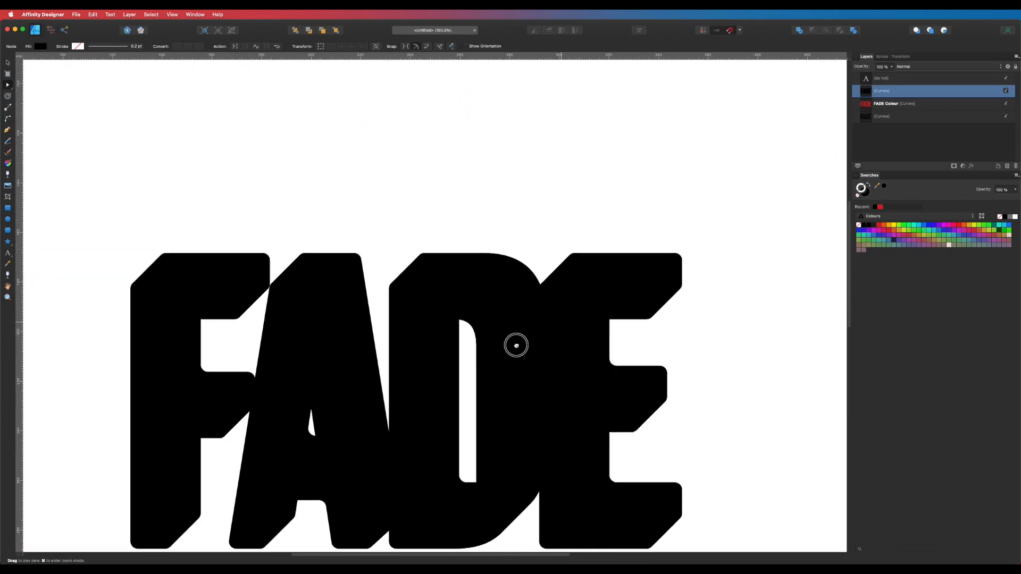
pyautogui.scroll(-3, 505, 359)
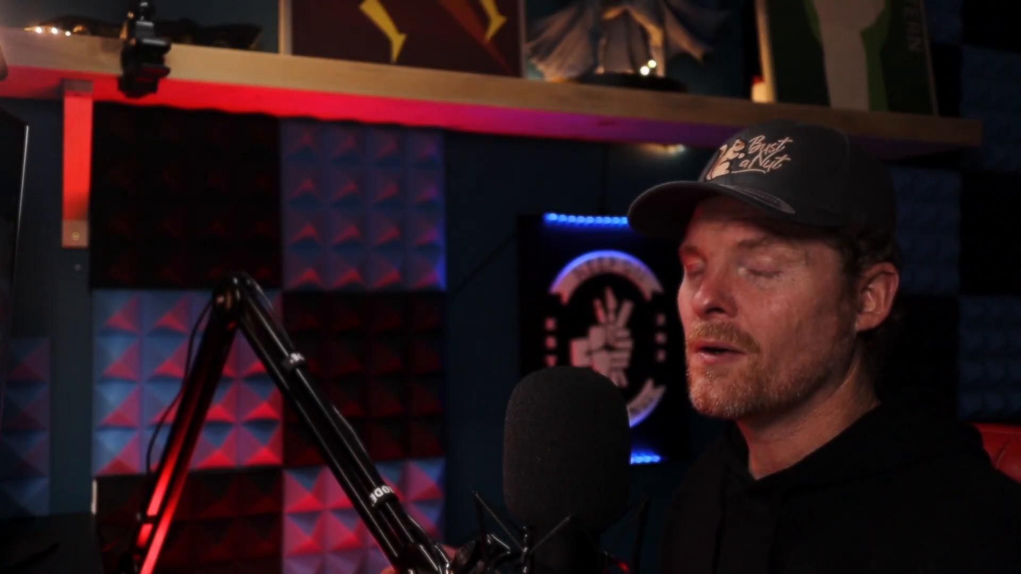
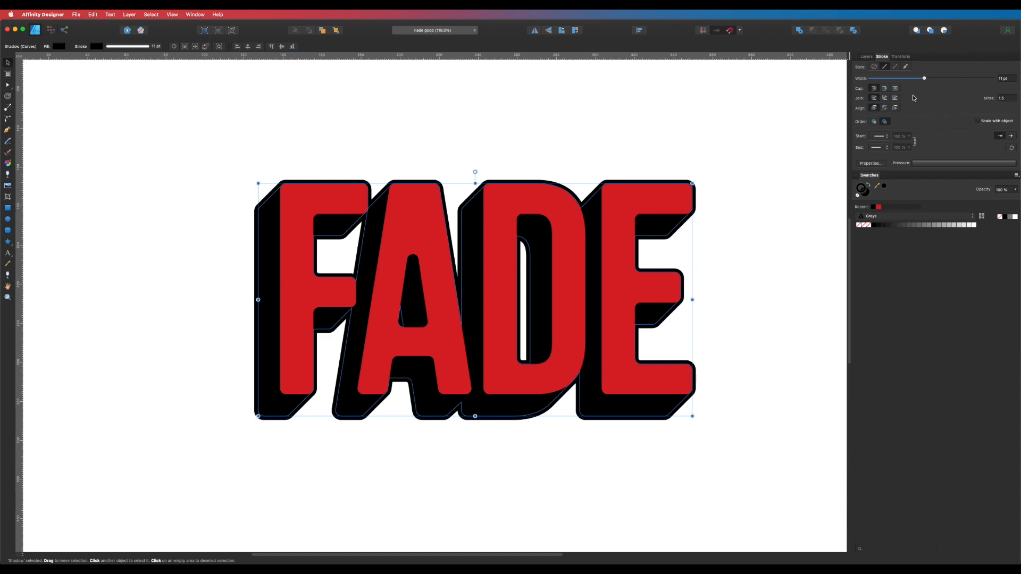
# Set the black Shadow outline's stroke width to 13 pt, try outside alignment and return it to centre alignment
pyautogui.moveTo(925, 79); pyautogui.dragTo(928, 80)
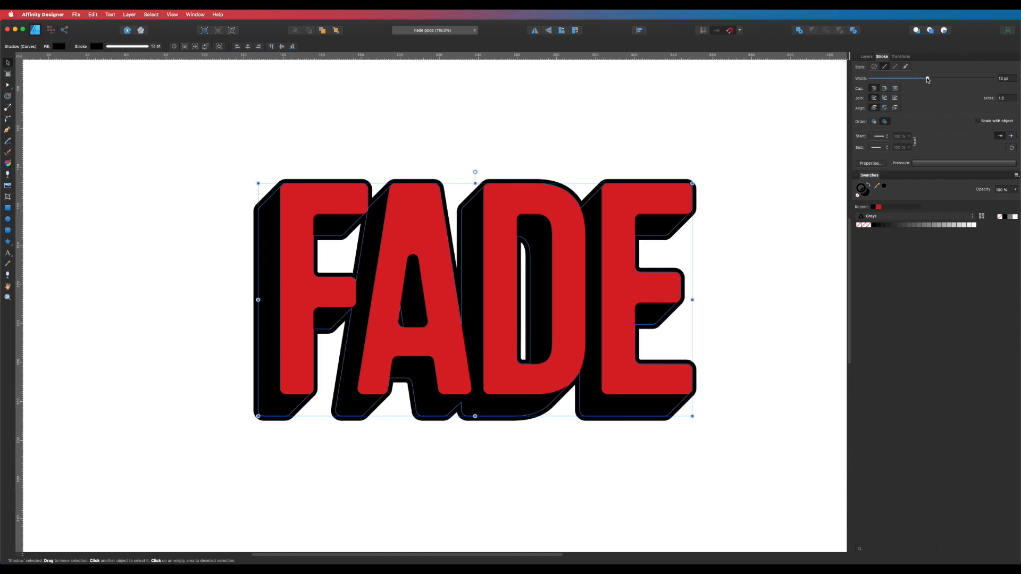
pyautogui.click(897, 108)
pyautogui.click(873, 109)
pyautogui.click(751, 241)
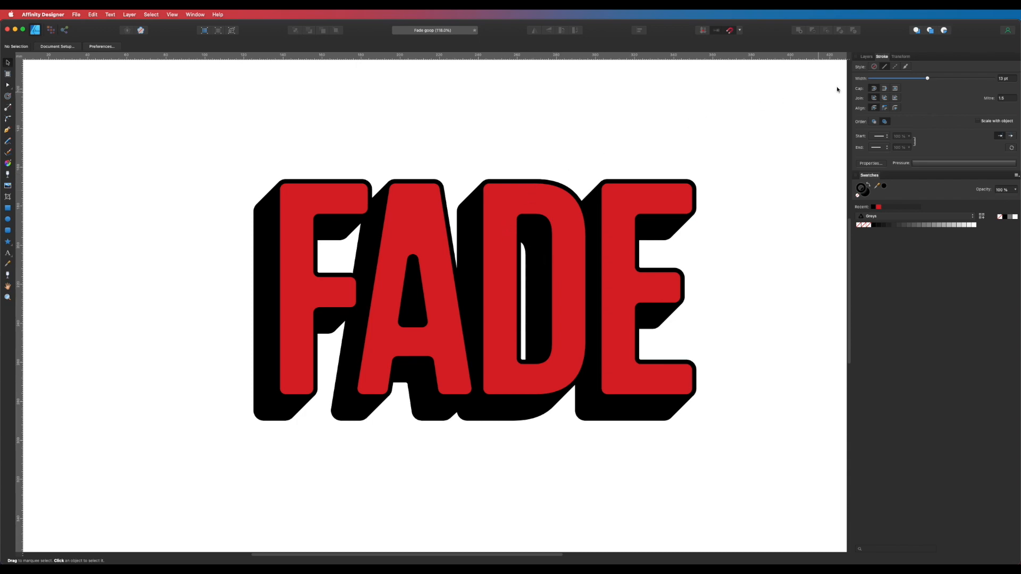
# Delete the Shadow layer that has no stroke, directly beneath FADE Colour
pyautogui.click(867, 57)
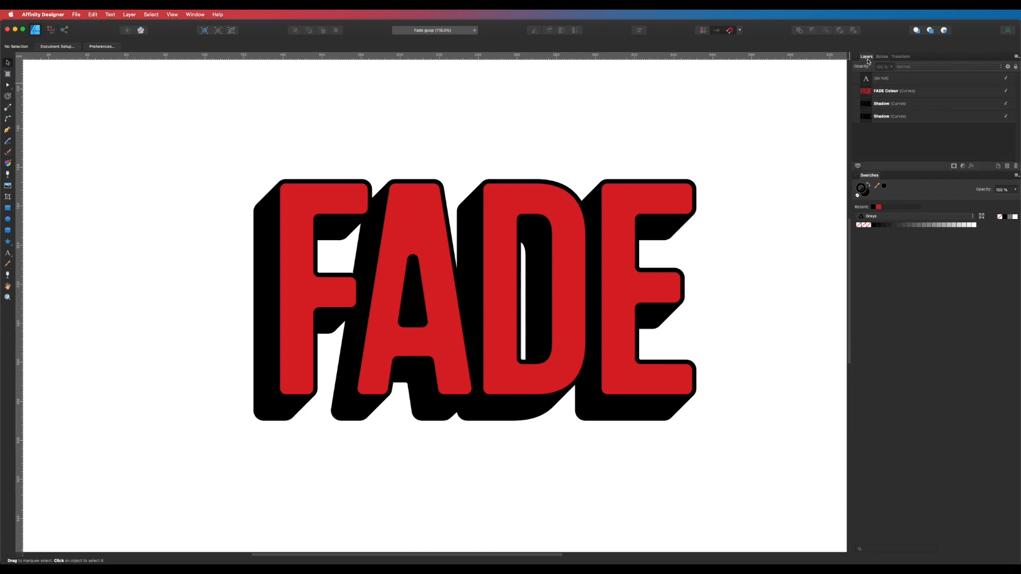
pyautogui.click(886, 118)
pyautogui.click(885, 108)
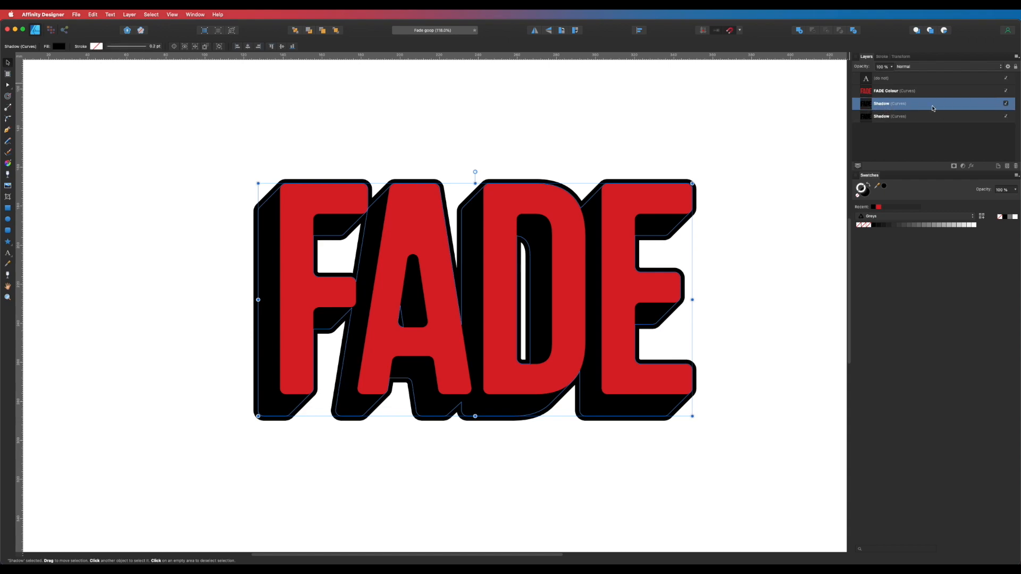
pyautogui.click(1016, 166)
pyautogui.click(760, 143)
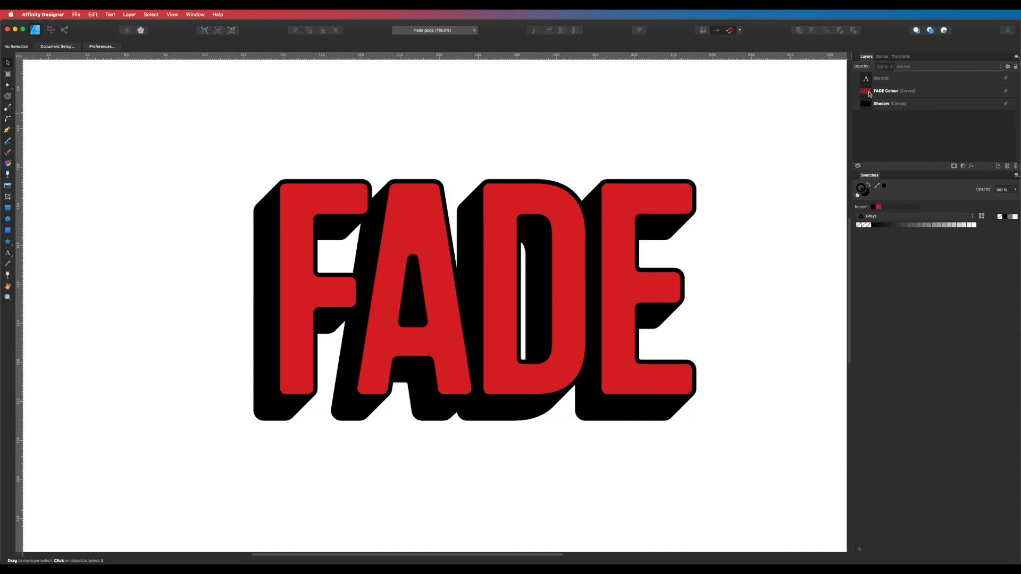
pyautogui.click(869, 94)
pyautogui.click(869, 104)
pyautogui.click(679, 126)
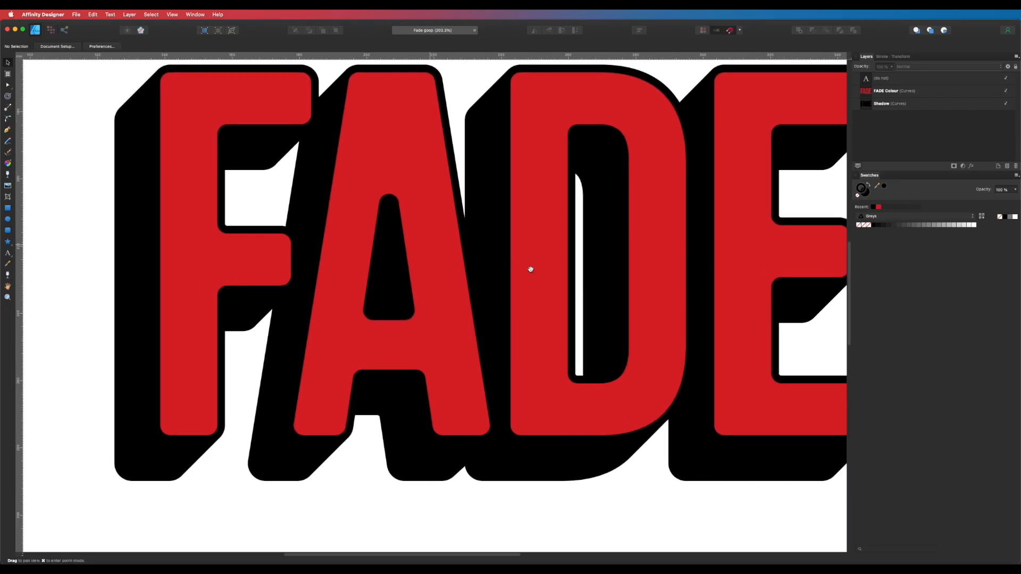
pyautogui.scroll(5, 525, 268)
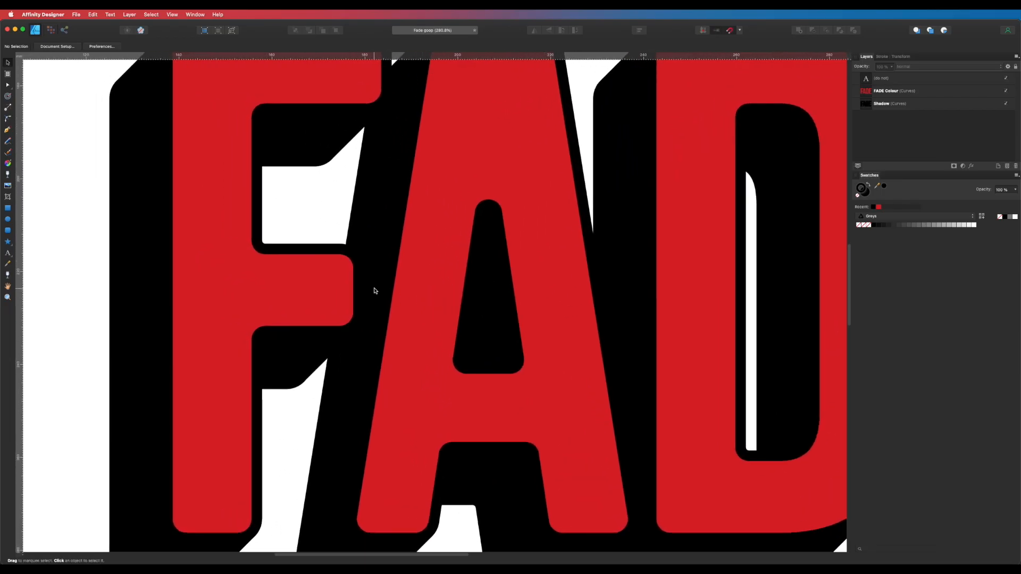
# Draw a yellow-stroked Pen curve from the F's middle arm up to the A as the upper edge of a connecting strand
pyautogui.press('p')
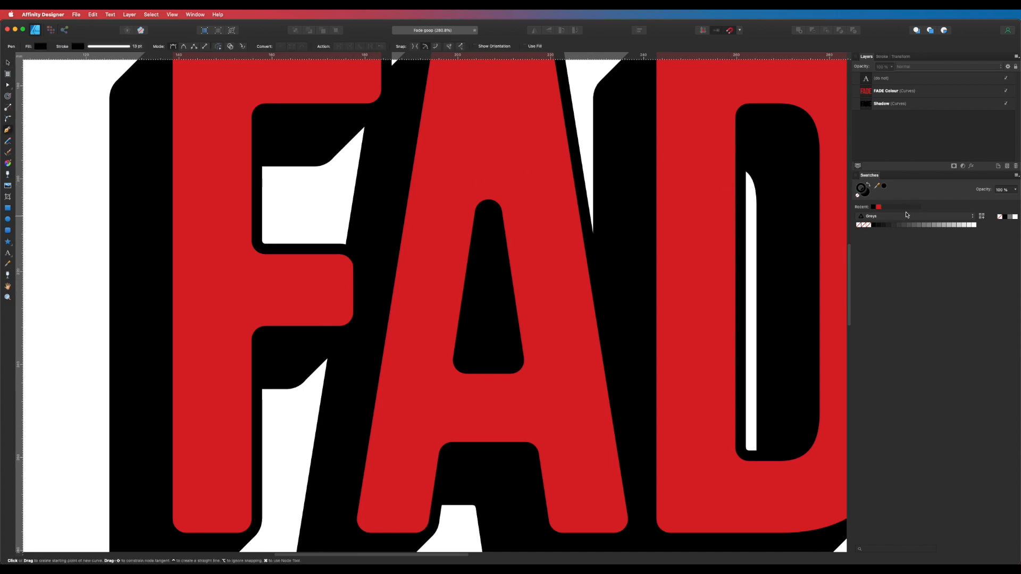
pyautogui.click(897, 218)
pyautogui.click(888, 226)
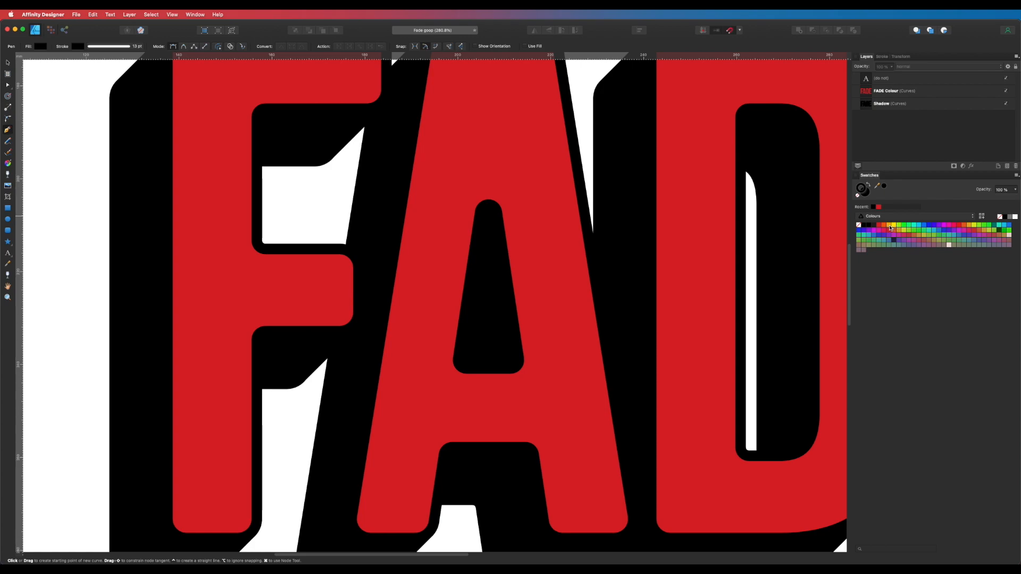
pyautogui.click(893, 225)
pyautogui.click(320, 282)
pyautogui.moveTo(418, 248); pyautogui.dragTo(461, 199)
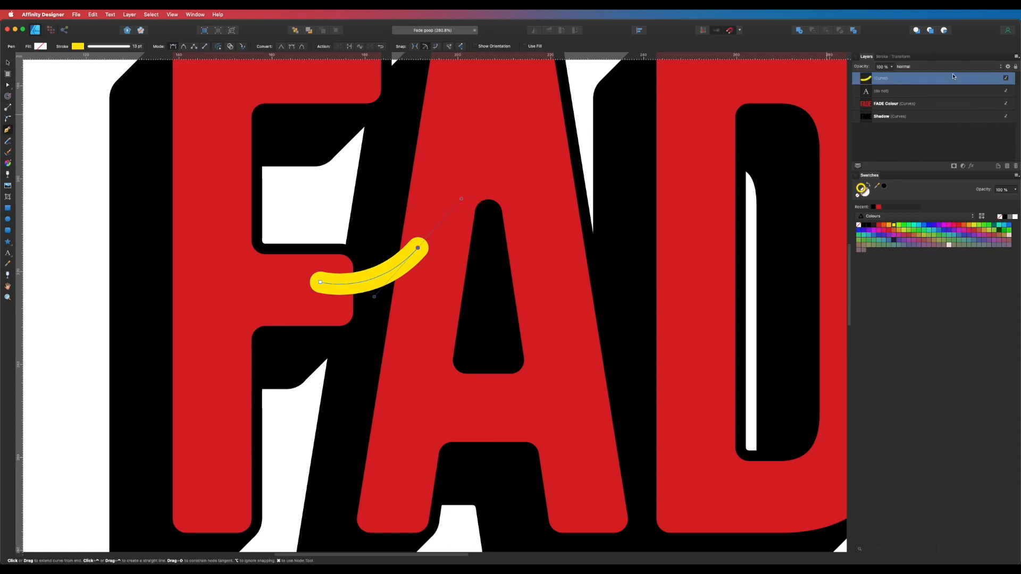
# Thin the F–A strand's stroke to 0.6 pt and complete it as a closed, narrow-waisted shape with yellow fill instead of stroke
pyautogui.click(882, 56)
pyautogui.moveTo(926, 81); pyautogui.dragTo(887, 84)
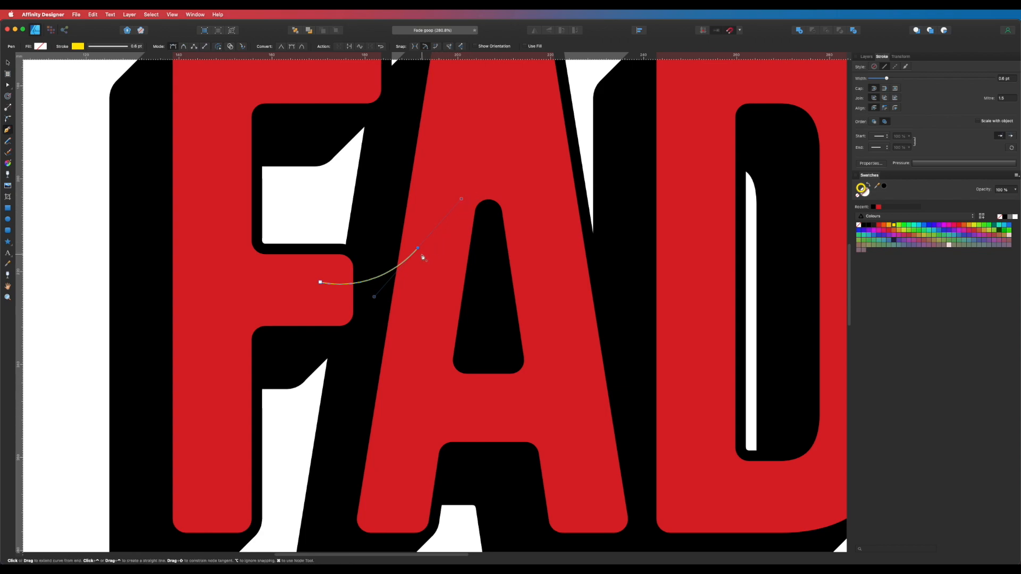
pyautogui.click(419, 251)
pyautogui.moveTo(333, 308); pyautogui.dragTo(295, 334)
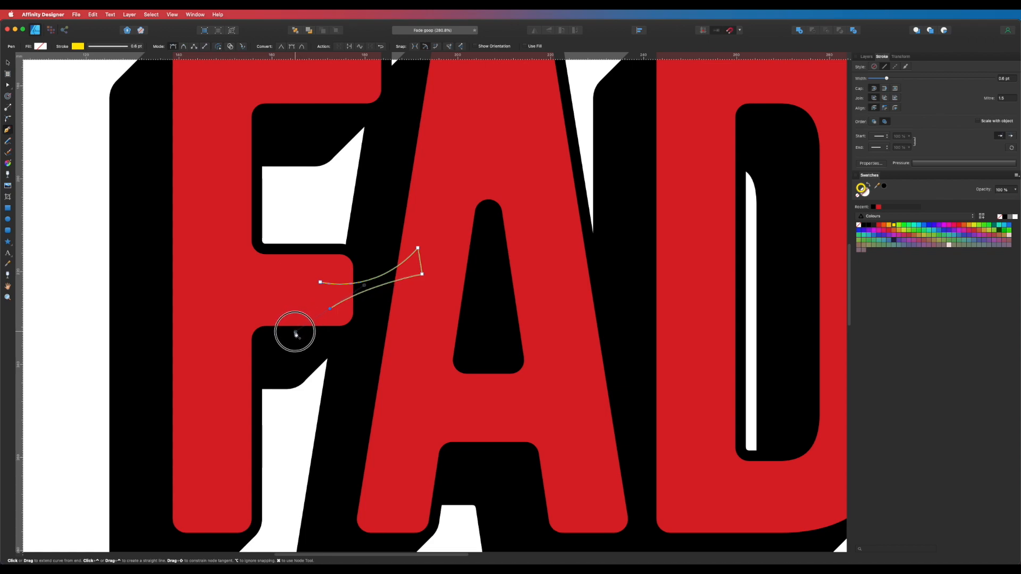
pyautogui.click(333, 311)
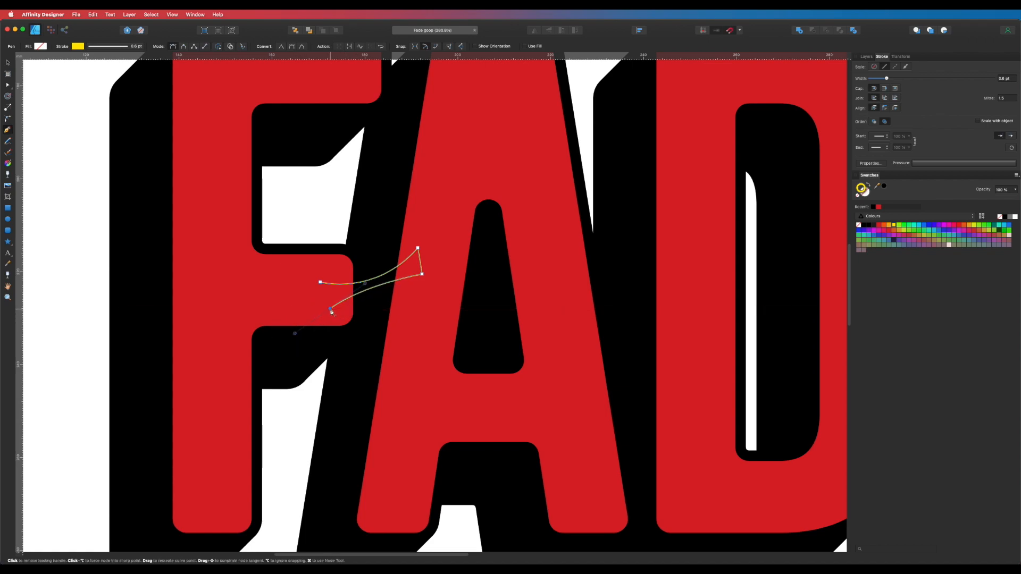
pyautogui.click(321, 283)
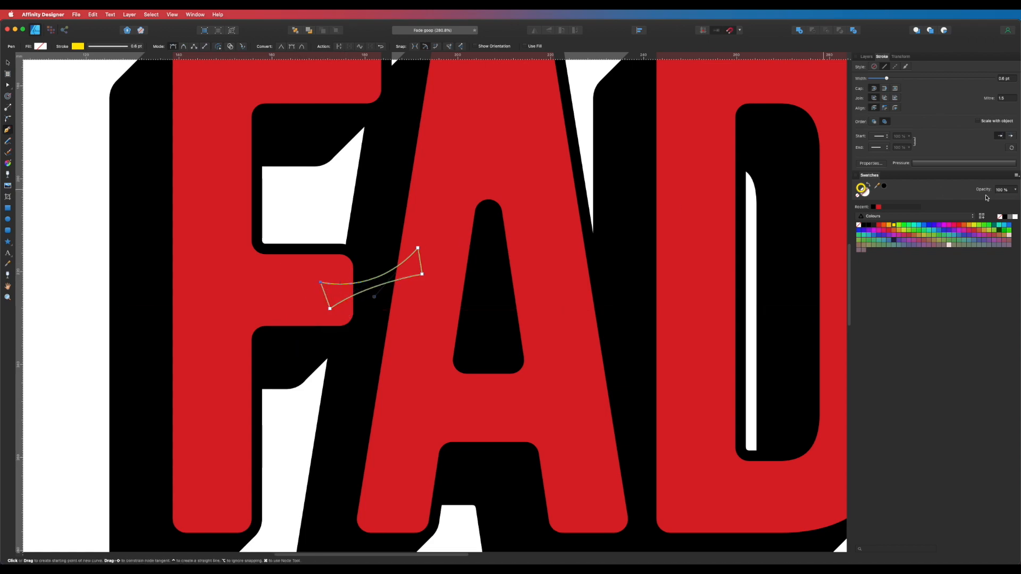
pyautogui.click(869, 184)
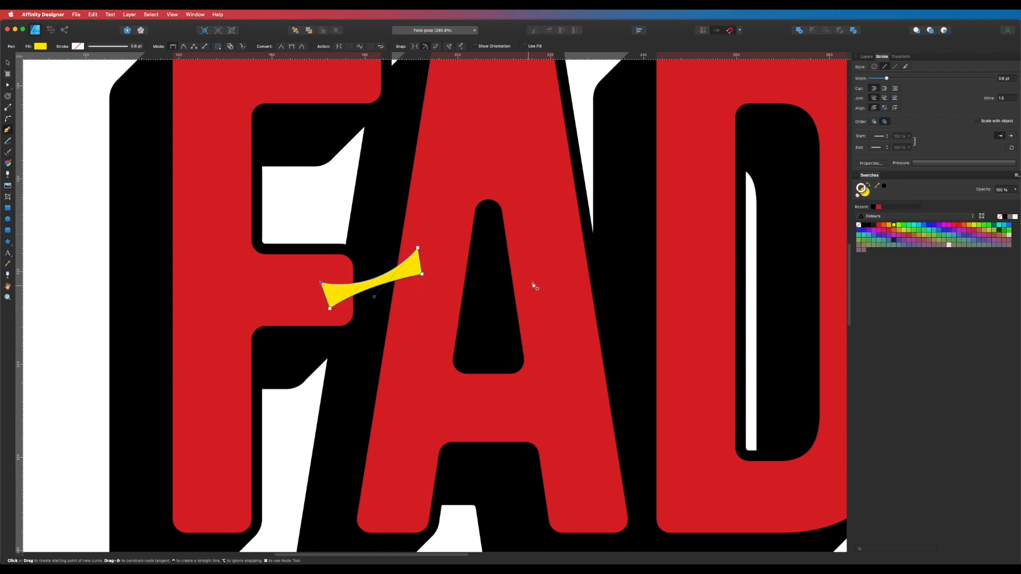
# Draw a closed curved strand from the A's right leg to the D's stem, widening towards the D, and fill it yellow
pyautogui.moveTo(558, 292); pyautogui.dragTo(252, 327)
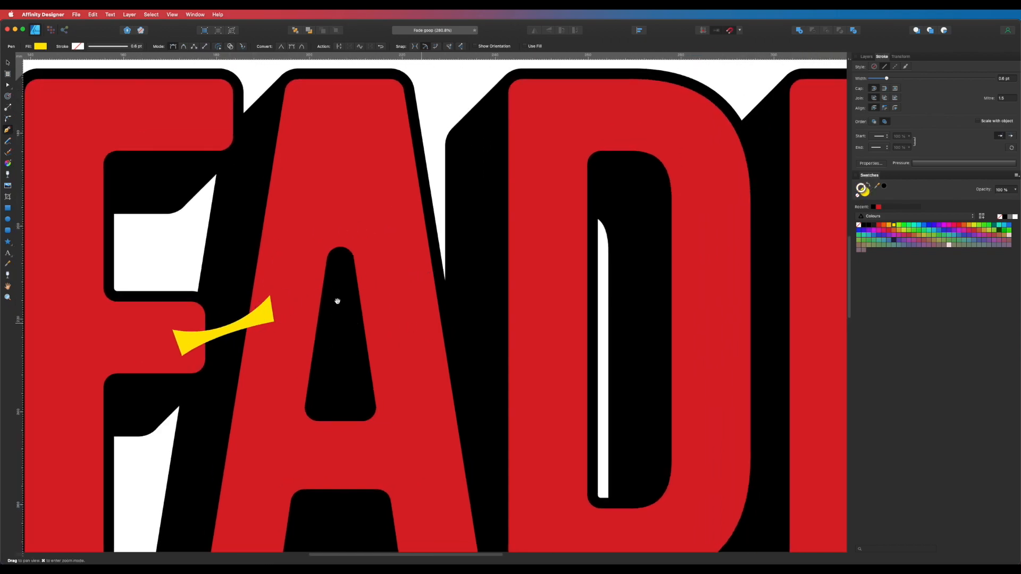
pyautogui.moveTo(468, 377); pyautogui.dragTo(440, 336)
pyautogui.click(374, 351)
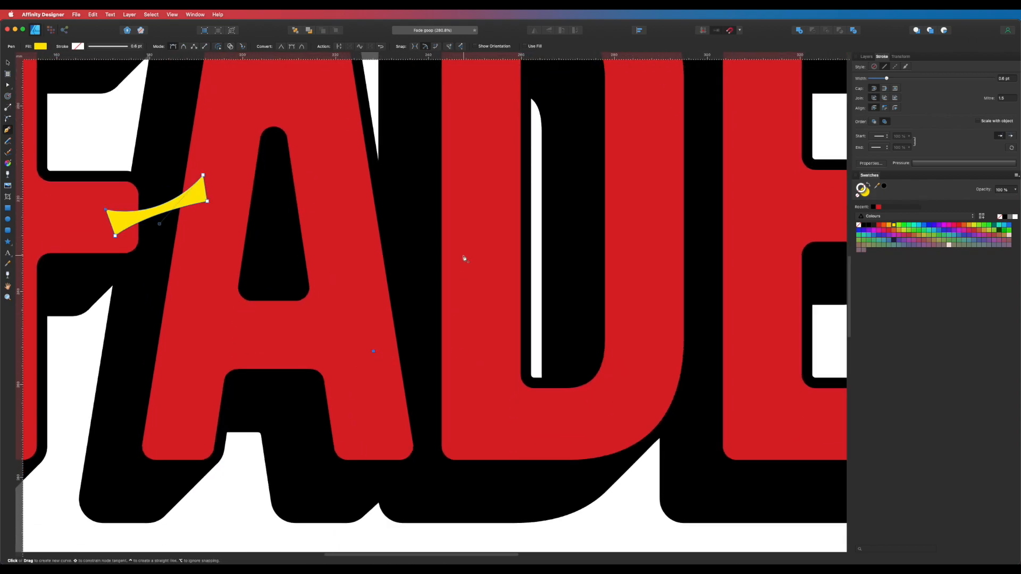
pyautogui.moveTo(458, 240); pyautogui.dragTo(489, 142)
pyautogui.click(458, 240)
pyautogui.click(487, 330)
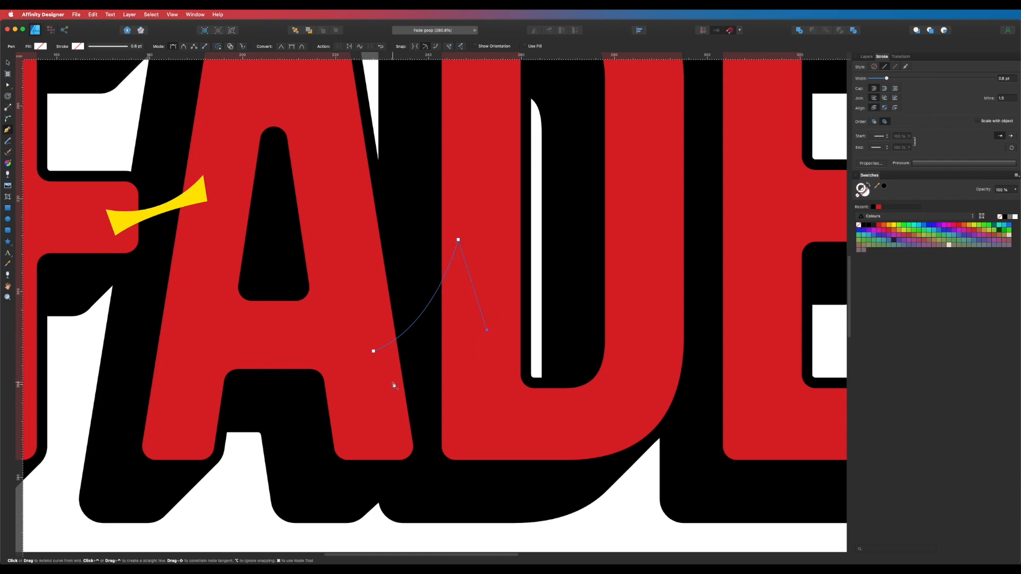
pyautogui.moveTo(373, 365); pyautogui.dragTo(289, 431)
pyautogui.click(374, 352)
pyautogui.hscroll(3, 529, 298)
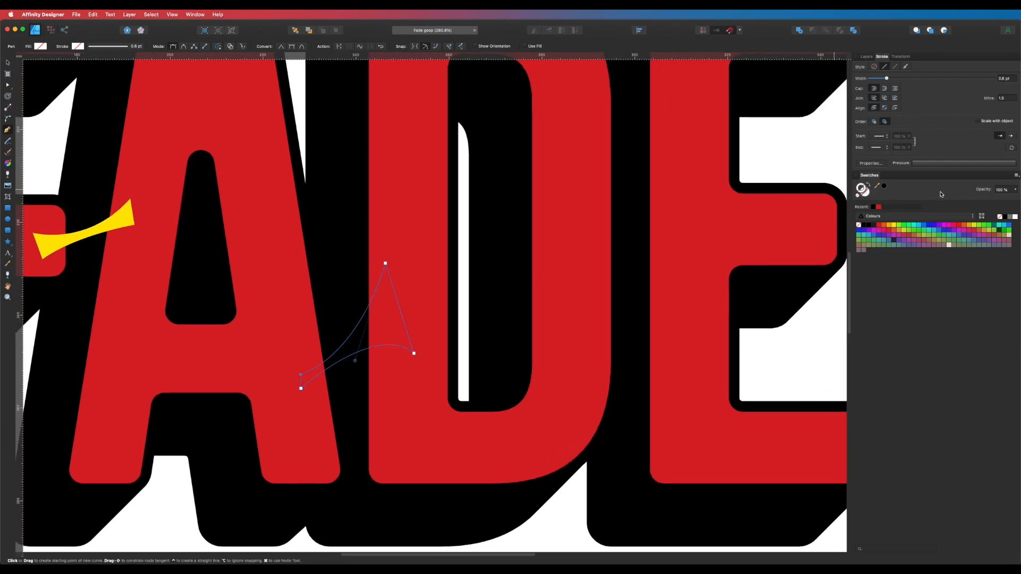
pyautogui.click(870, 191)
pyautogui.click(895, 226)
# Draw a closed strand between the D's upper right side and the E's stem, forked at the E end, and fill it yellow
pyautogui.scroll(4, 396, 342)
pyautogui.hscroll(4, 396, 342)
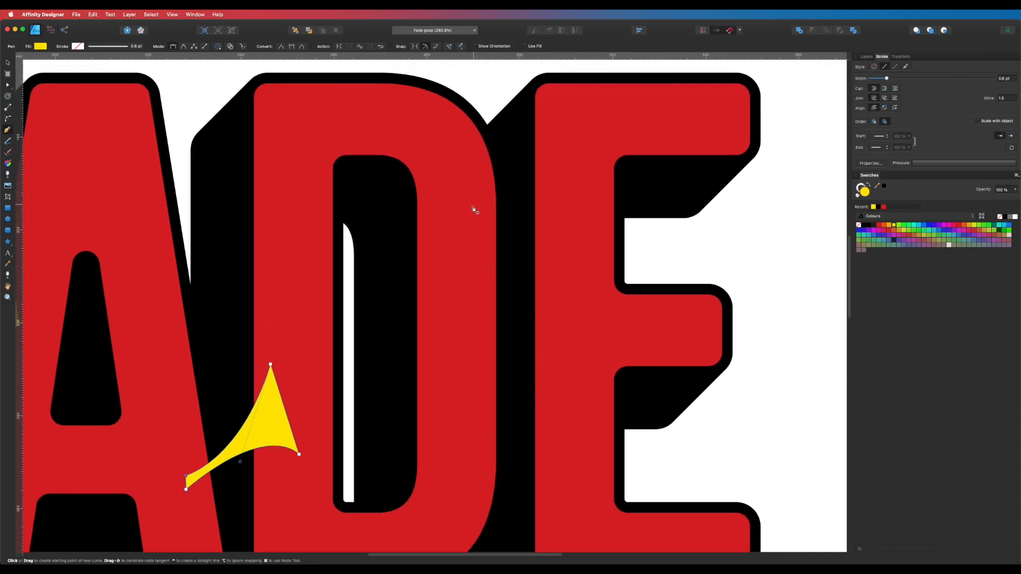
pyautogui.click(469, 200)
pyautogui.moveTo(555, 174); pyautogui.dragTo(603, 133)
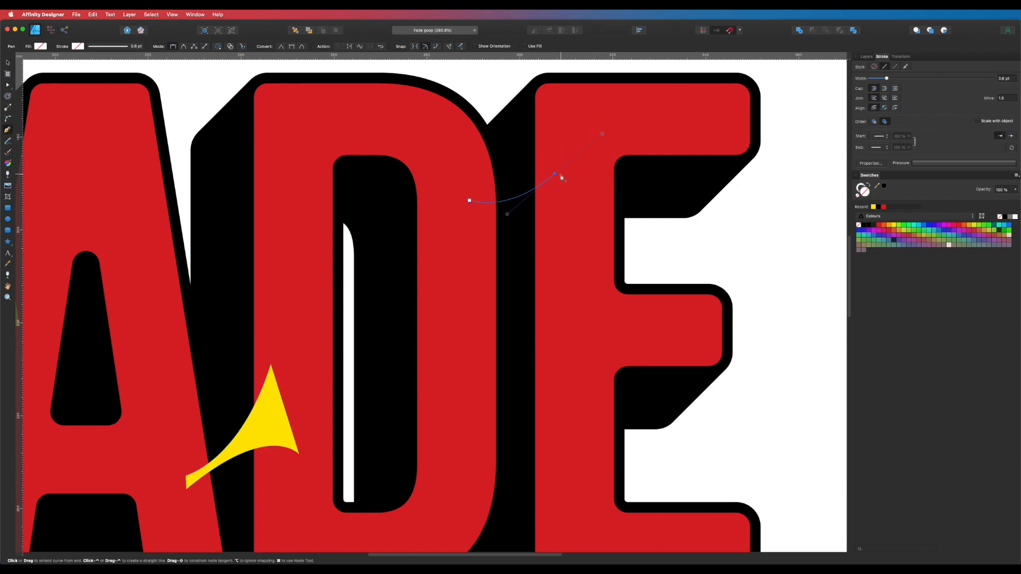
pyautogui.click(555, 175)
pyautogui.click(555, 202)
pyautogui.click(521, 225)
pyautogui.moveTo(522, 225); pyautogui.dragTo(557, 249)
pyautogui.moveTo(476, 244); pyautogui.dragTo(422, 264)
pyautogui.click(476, 244)
pyautogui.click(471, 202)
pyautogui.click(873, 207)
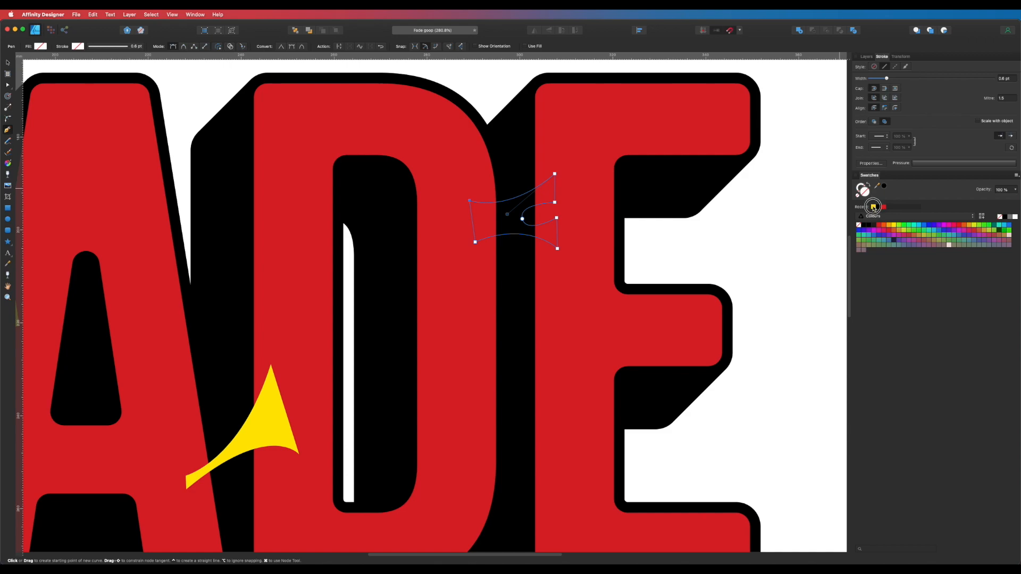
# Select the three yellow strands together with the red FADE Colour lettering and merge them with the Add operation
pyautogui.press('v')
pyautogui.click(748, 230)
pyautogui.keyDown('alt'); pyautogui.click(631, 271); pyautogui.keyUp('alt')
pyautogui.keyDown('alt'); pyautogui.click(631, 270); pyautogui.keyUp('alt')
pyautogui.hscroll(-3, 380, 321)
pyautogui.scroll(-1, 379, 320)
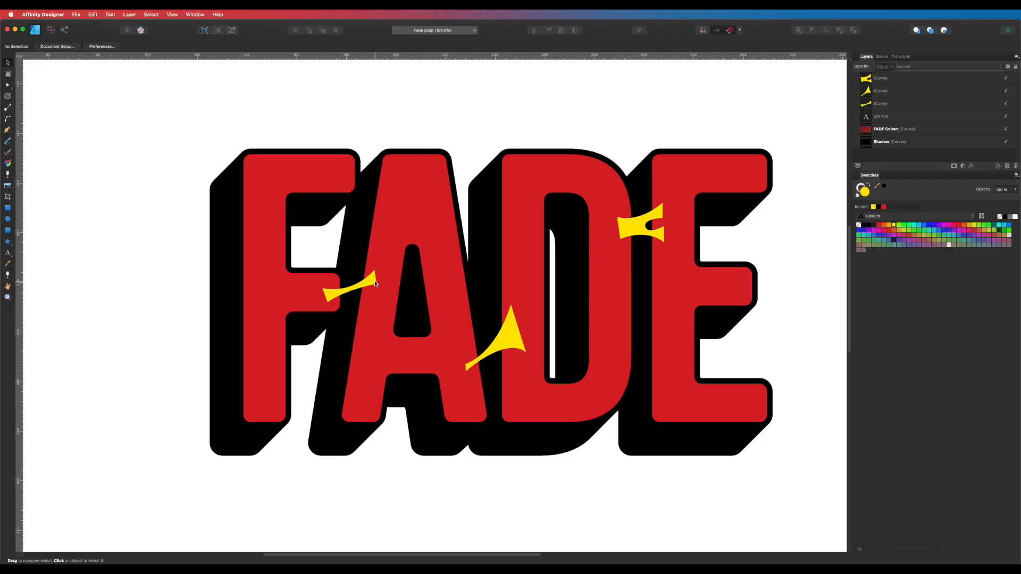
pyautogui.click(351, 287)
pyautogui.keyDown('shift'); pyautogui.click(505, 338); pyautogui.keyUp('shift')
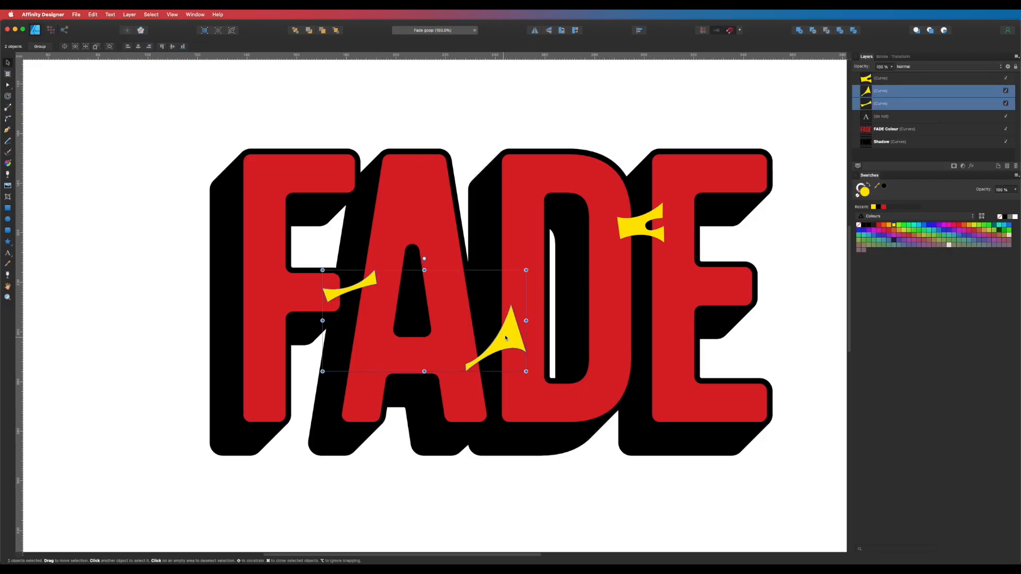
pyautogui.keyDown('shift'); pyautogui.click(650, 221); pyautogui.keyUp('shift')
pyautogui.keyDown('shift'); pyautogui.click(589, 187); pyautogui.keyUp('shift')
pyautogui.moveTo(589, 187); pyautogui.dragTo(553, 147)
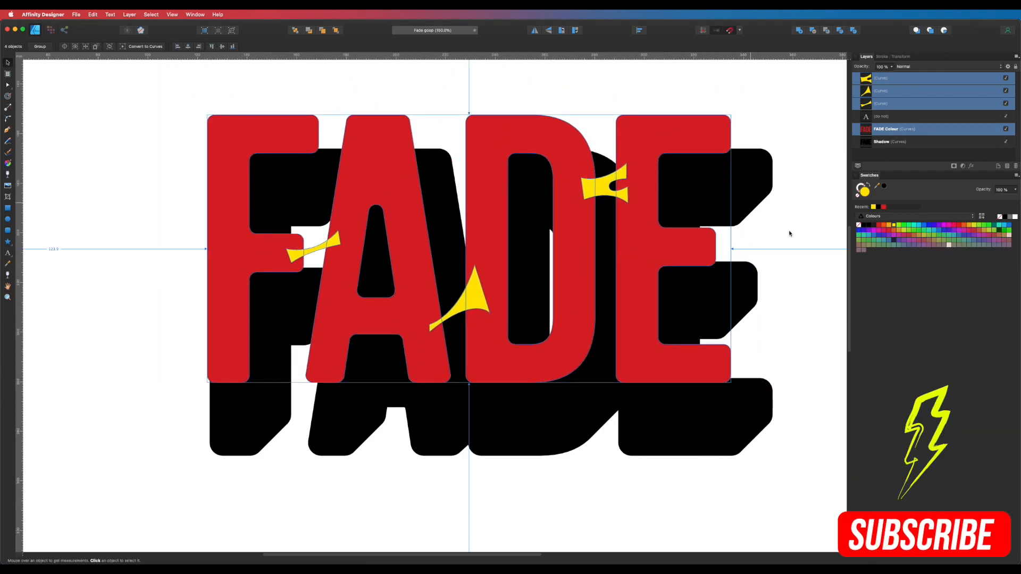
pyautogui.press('super+z')
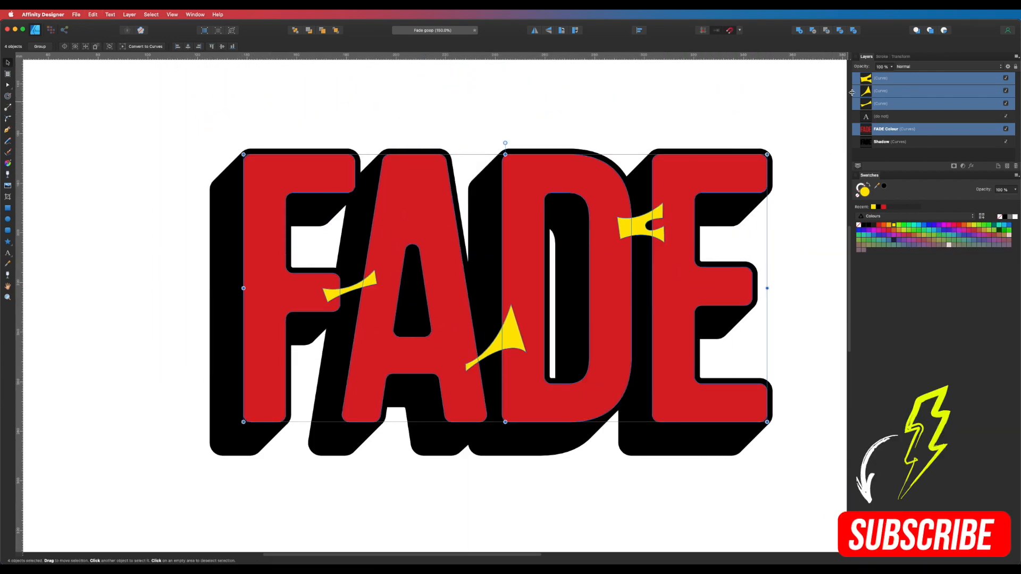
pyautogui.click(799, 31)
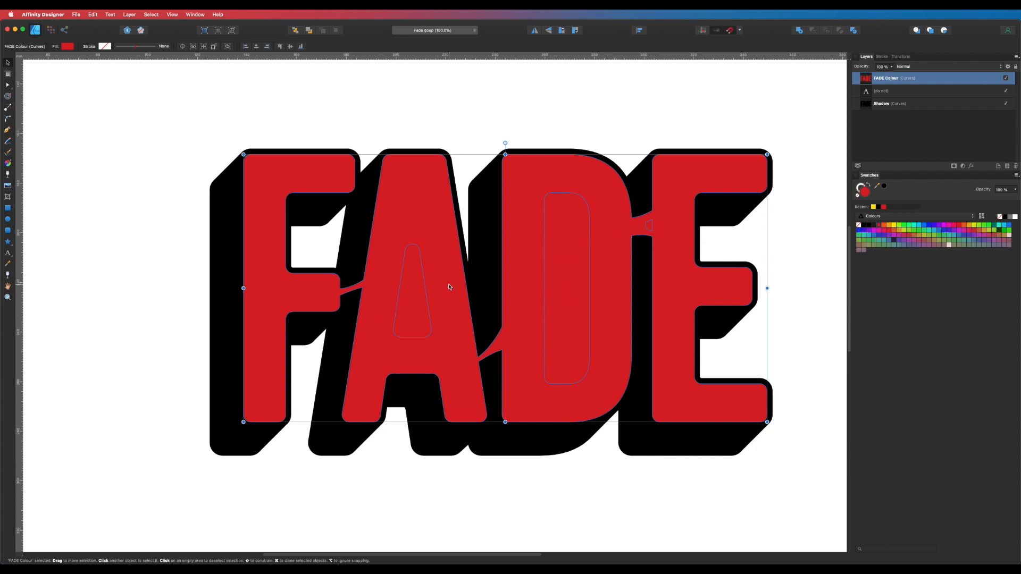
# Divide the merged lettering and combine the A counter, D counter and small strand gap into one object
pyautogui.click(854, 30)
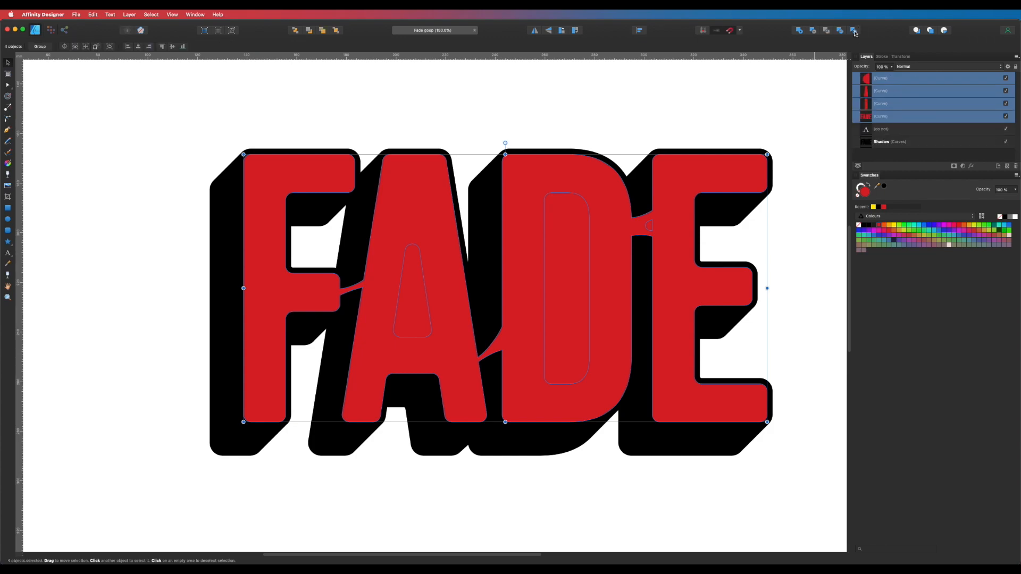
pyautogui.click(887, 106)
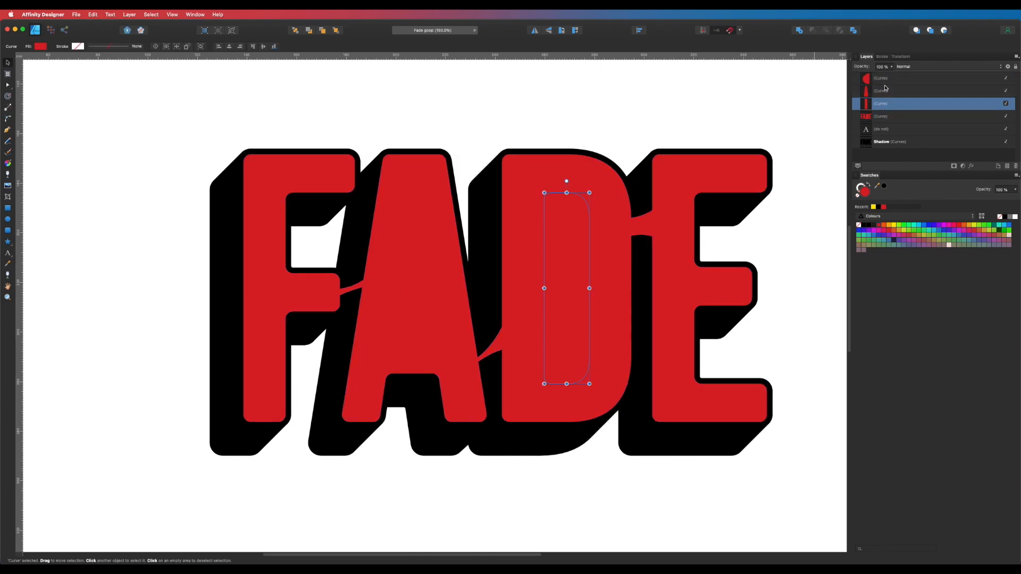
pyautogui.keyDown('shift'); pyautogui.click(882, 78); pyautogui.keyUp('shift')
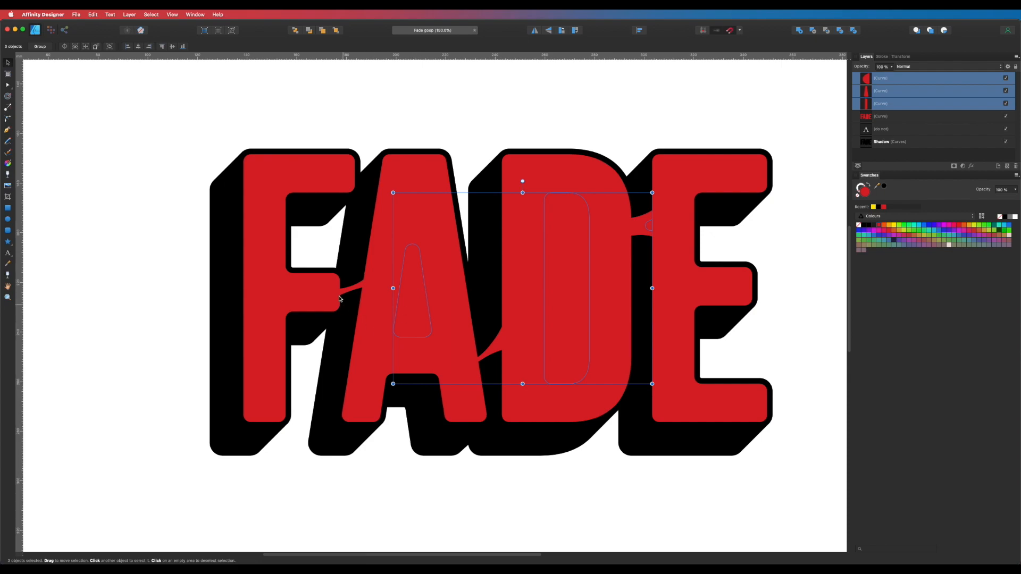
pyautogui.click(799, 30)
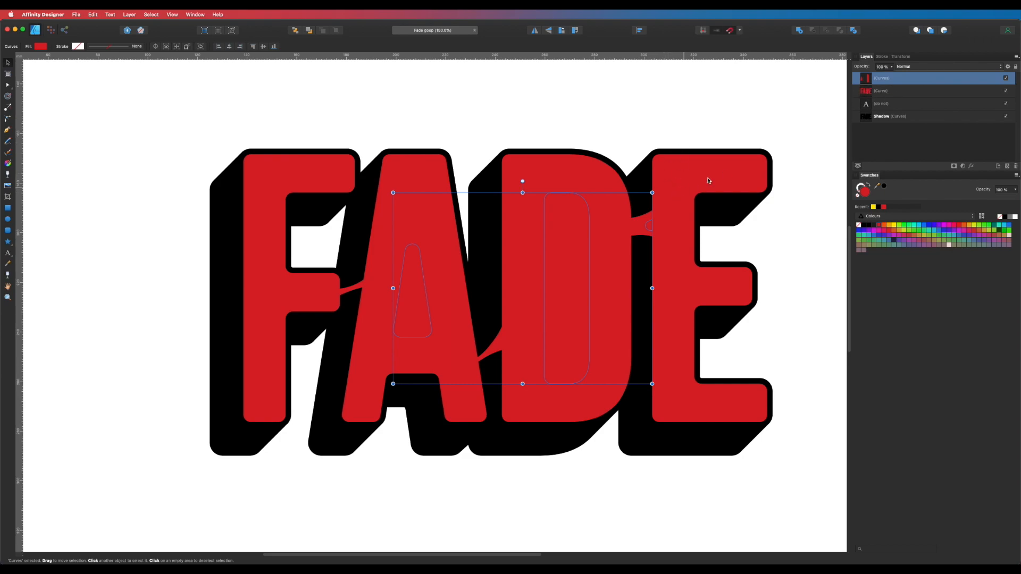
# Subtract the combined counter shapes from the red FADE lettering and deselect the result
pyautogui.keyDown('shift'); pyautogui.click(887, 93); pyautogui.keyUp('shift')
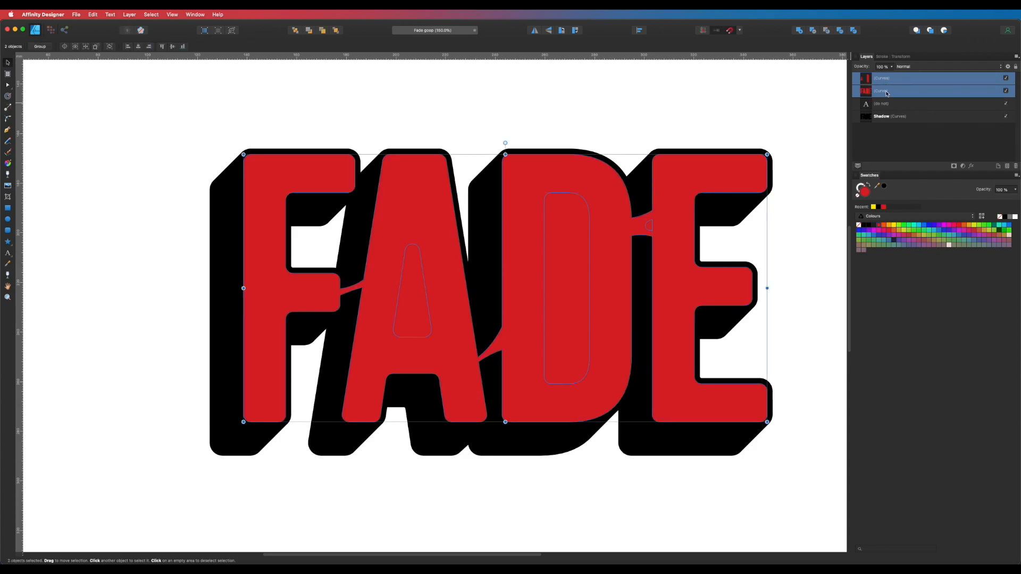
pyautogui.click(814, 32)
pyautogui.press('super+d')
# Examine the connected FADE lettering close up and together with the DO NOT text on the whole artboard
pyautogui.press('p')
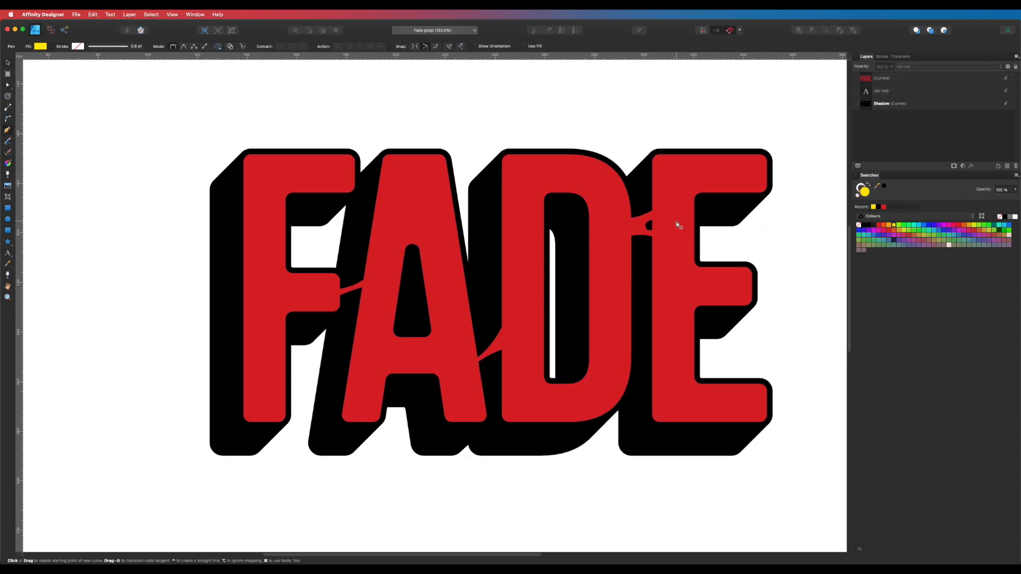
pyautogui.hscroll(-5, 676, 227)
pyautogui.hscroll(5, 692, 316)
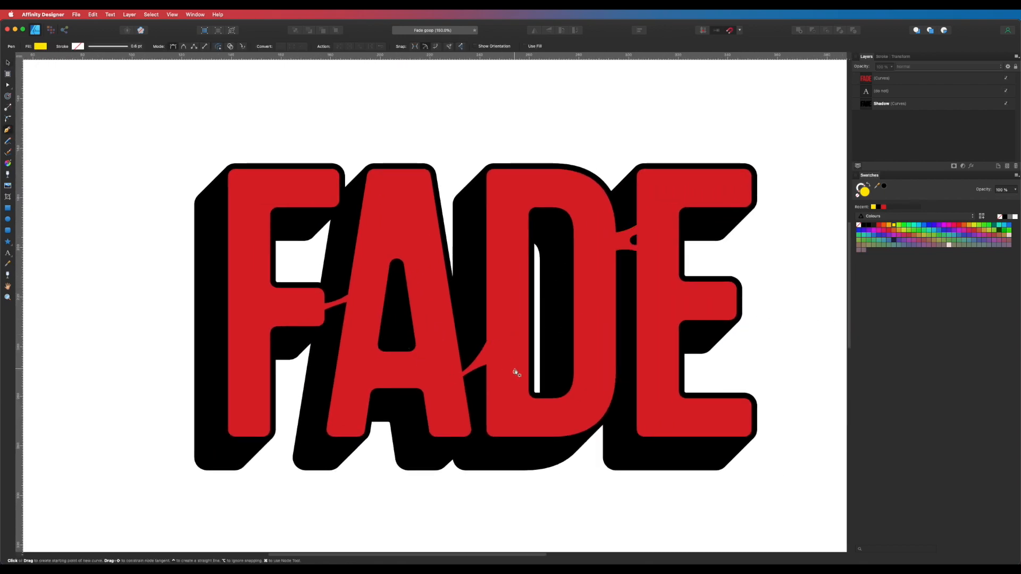
pyautogui.scroll(-5, 633, 345)
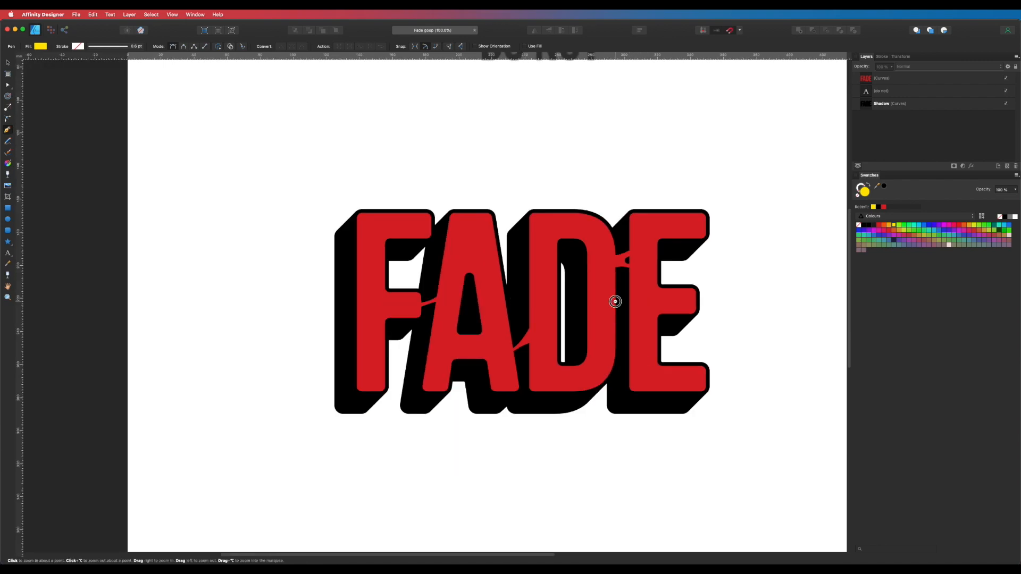
pyautogui.hscroll(-2, 627, 338)
pyautogui.scroll(-1, 626, 337)
pyautogui.hscroll(-3, 653, 332)
pyautogui.scroll(-1, 653, 332)
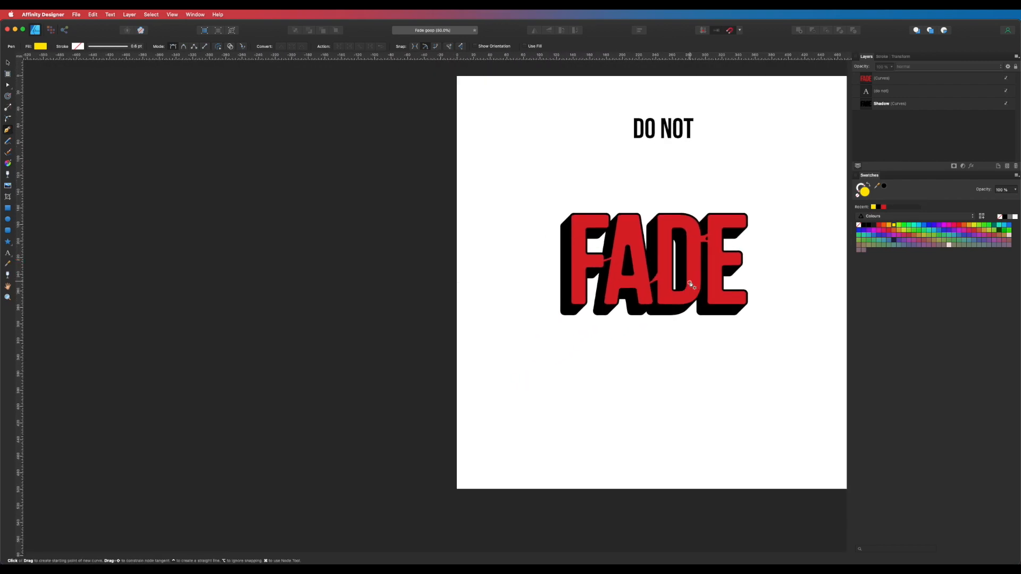
pyautogui.hscroll(-2, 692, 285)
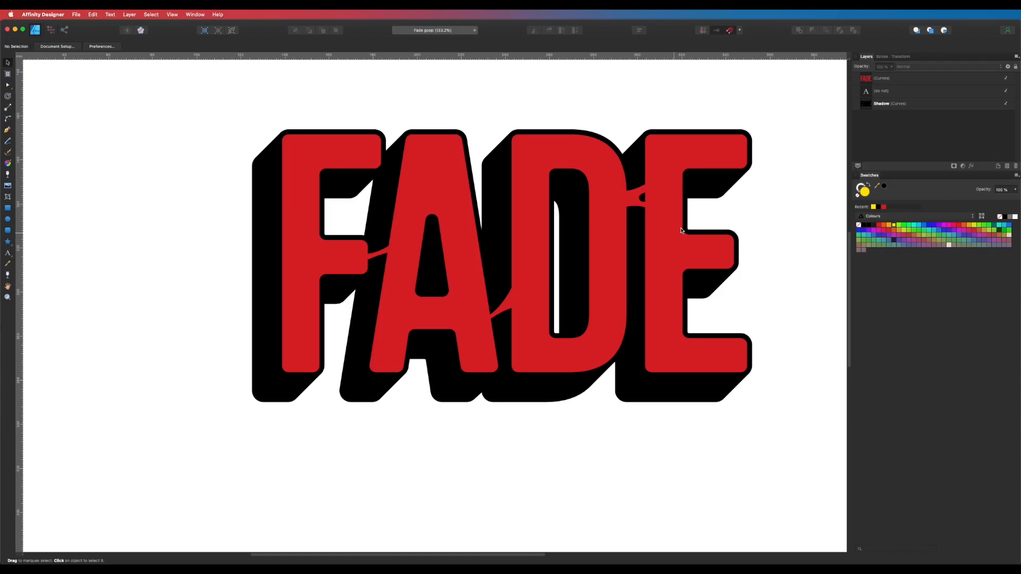
# Draw a closed, straight-edged lightning bolt with the Pen, pointing down-left from the F shadow's lower-left corner, and fill it yellow
pyautogui.press('p')
pyautogui.moveTo(428, 392); pyautogui.dragTo(472, 352)
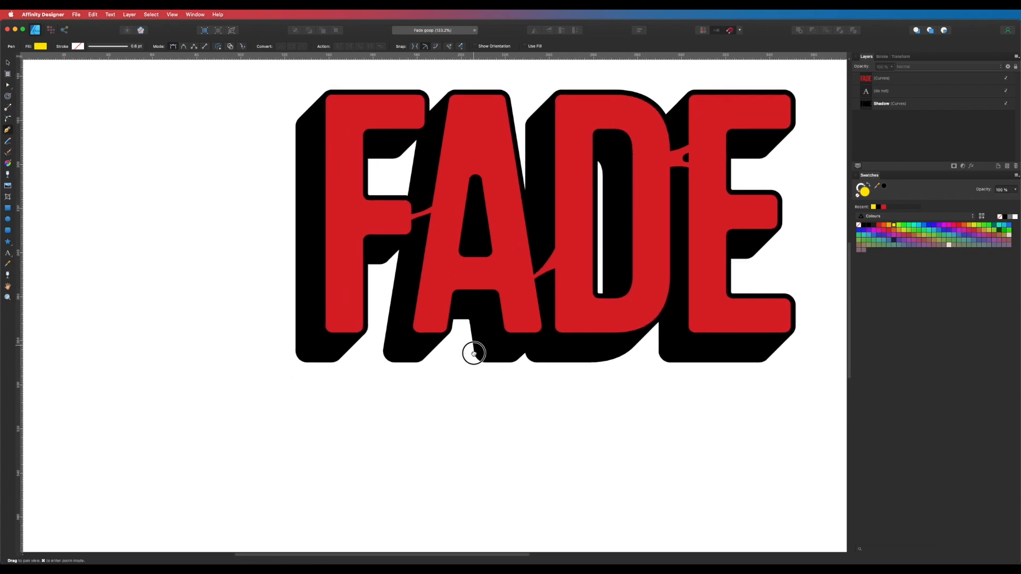
pyautogui.moveTo(552, 379); pyautogui.dragTo(547, 382)
pyautogui.moveTo(412, 355); pyautogui.dragTo(478, 358)
pyautogui.moveTo(440, 380); pyautogui.dragTo(487, 410)
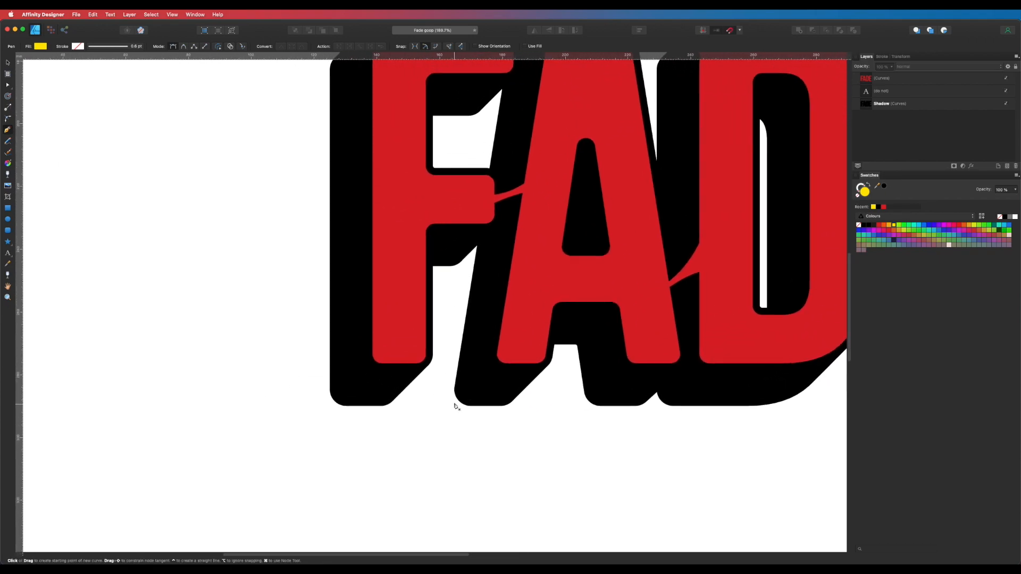
pyautogui.click(378, 389)
pyautogui.click(337, 414)
pyautogui.click(302, 434)
pyautogui.click(354, 377)
pyautogui.click(378, 388)
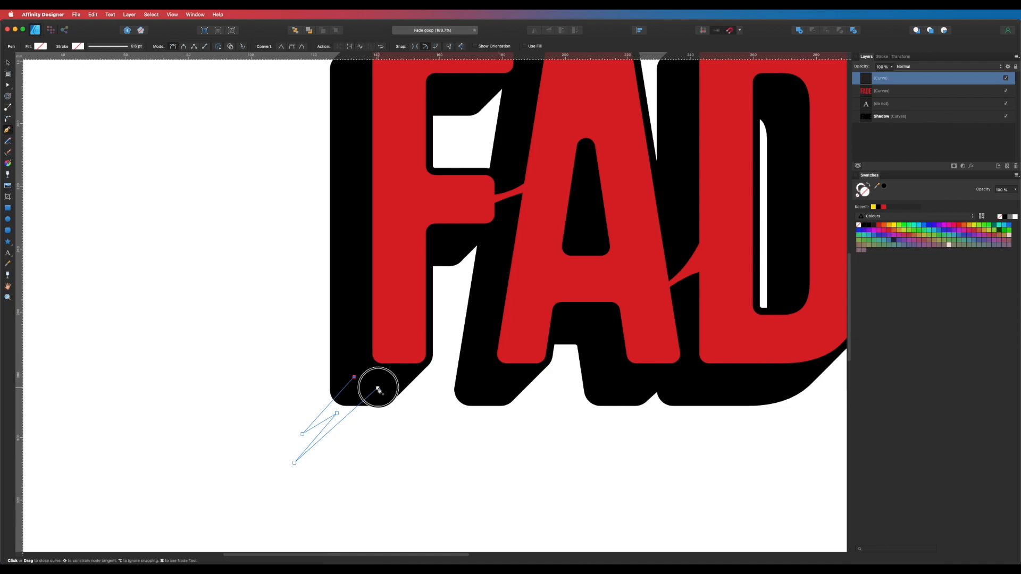
pyautogui.click(874, 207)
# Draw a second, smaller lightning bolt with the Pen at mid-height on the F shadow's outer left edge and fill it yellow
pyautogui.press('super+1')
pyautogui.click(484, 317)
pyautogui.click(463, 340)
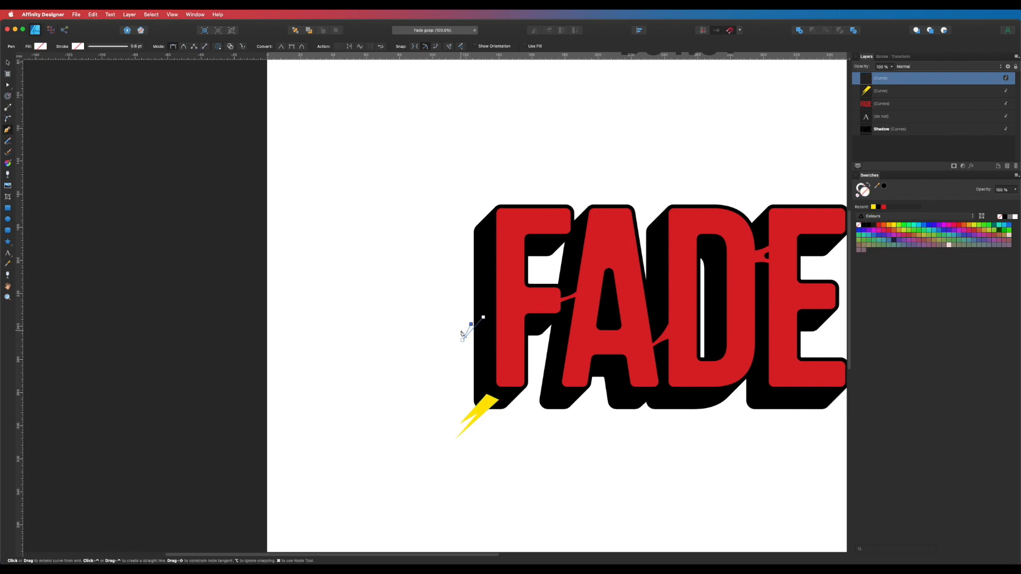
pyautogui.click(486, 298)
pyautogui.press('Escape')
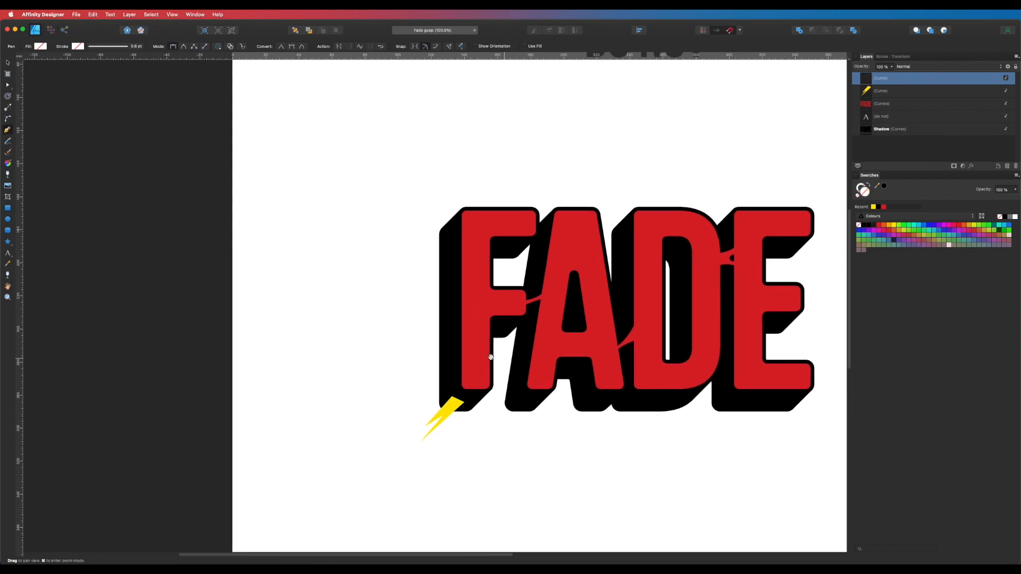
pyautogui.hscroll(2, 484, 314)
pyautogui.click(873, 207)
# Draw a lightning bolt pointing down-left from the bottom of the A's right-leg shadow and fill it yellow
pyautogui.scroll(-3, 558, 365)
pyautogui.hscroll(2, 559, 365)
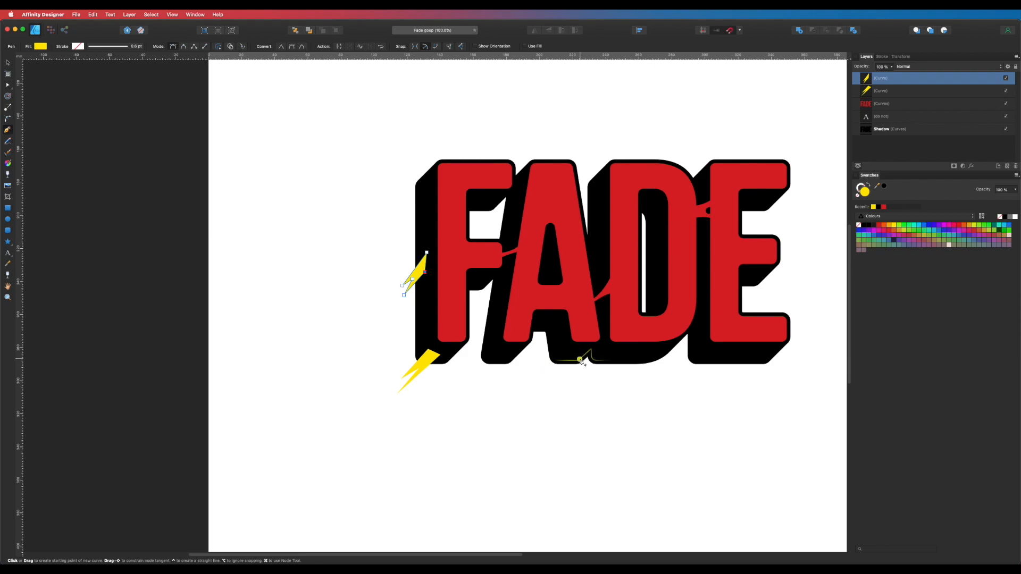
pyautogui.click(543, 391)
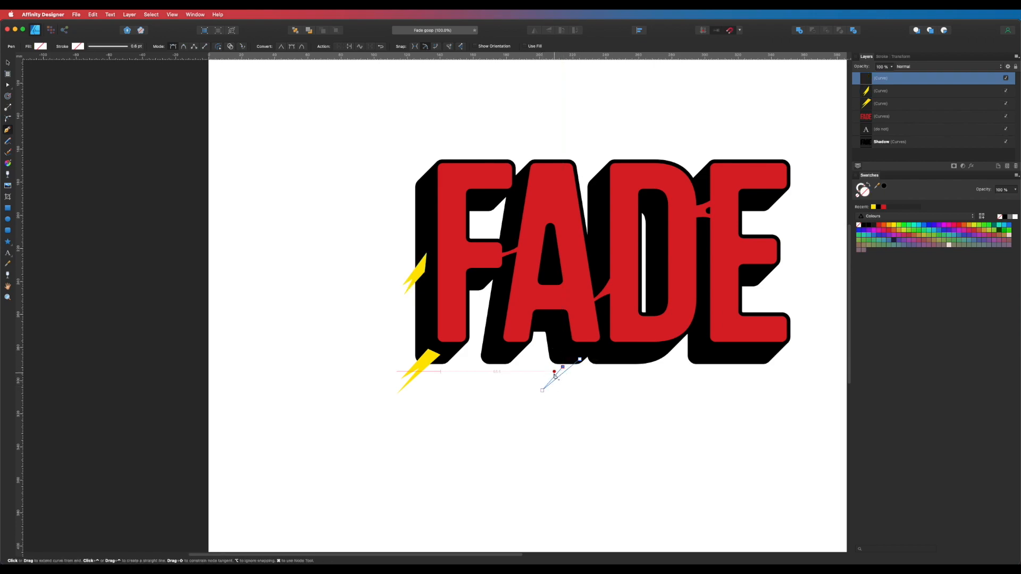
pyautogui.click(556, 368)
pyautogui.click(563, 349)
pyautogui.click(581, 361)
pyautogui.click(874, 208)
# Draw a larger, jagged lightning bolt pointing down-left from the bottom of the E's shadow and fill it yellow
pyautogui.hscroll(3, 713, 411)
pyautogui.click(717, 350)
pyautogui.click(671, 401)
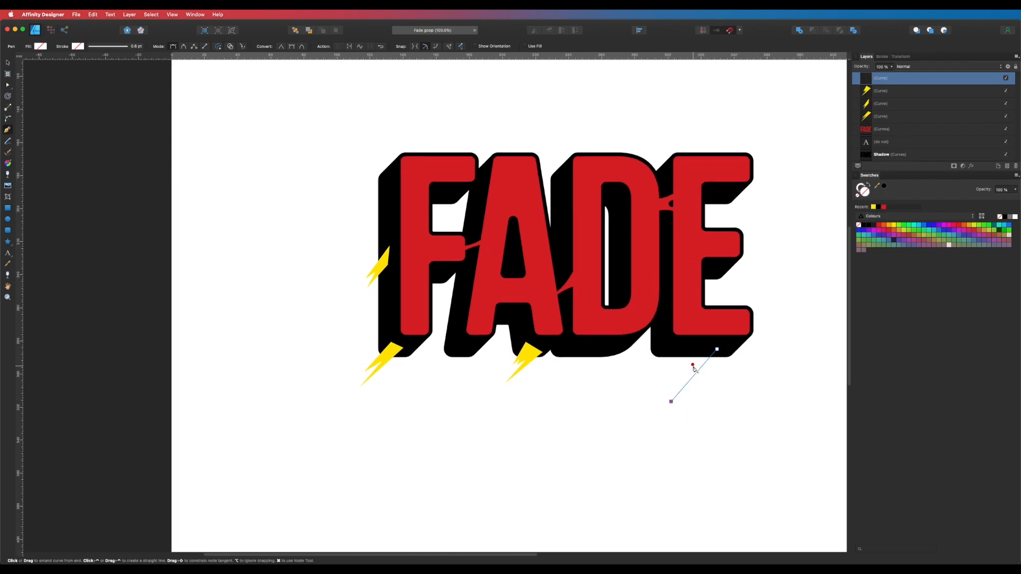
pyautogui.moveTo(683, 371); pyautogui.dragTo(694, 364)
pyautogui.click(690, 363)
pyautogui.click(680, 362)
pyautogui.click(689, 348)
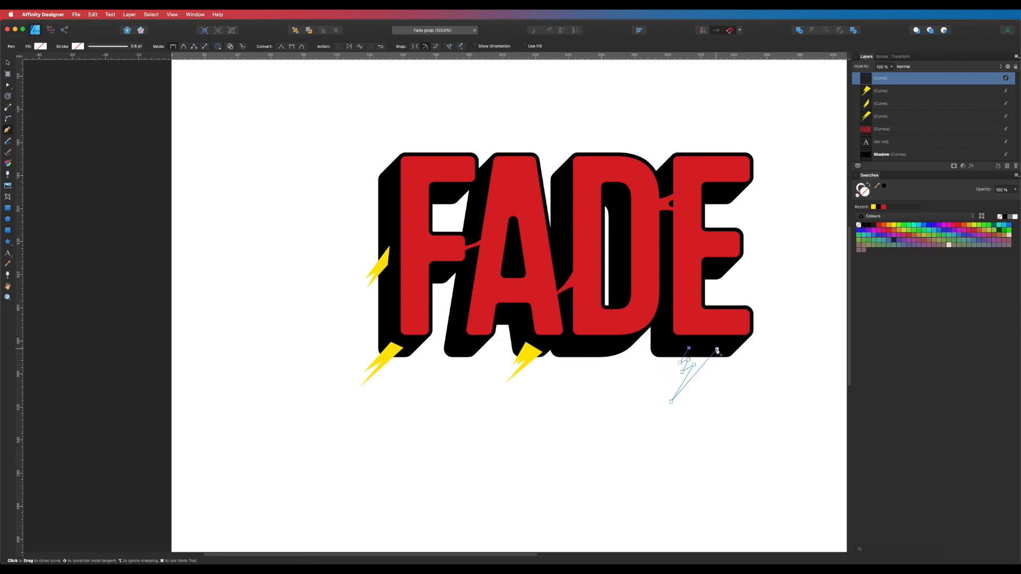
pyautogui.click(717, 350)
pyautogui.click(875, 207)
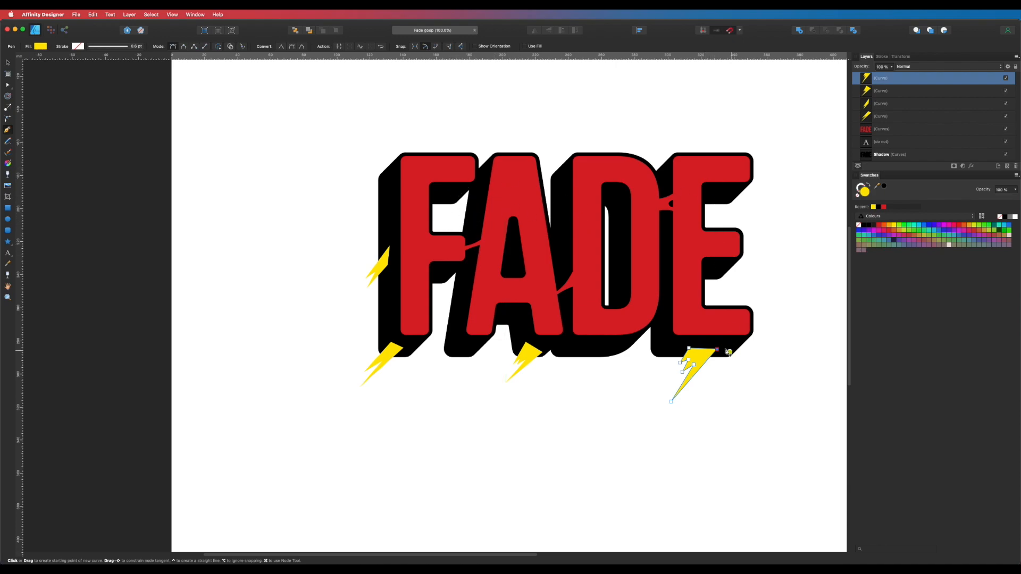
# Draw a narrow vertical yellow rectangle hanging down from the bottom of the A's left-leg shadow
pyautogui.press('v')
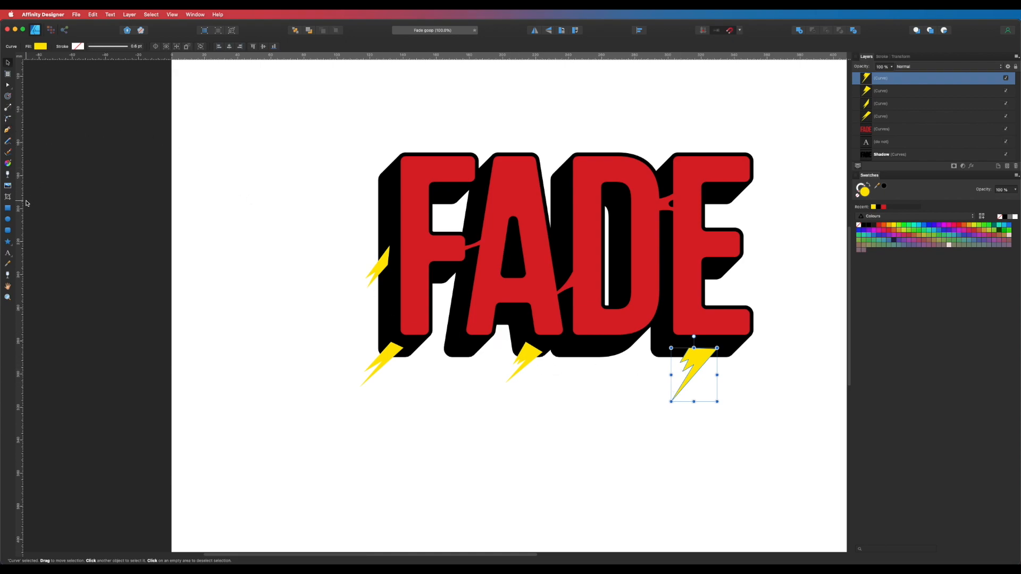
pyautogui.click(8, 210)
pyautogui.moveTo(459, 342); pyautogui.dragTo(464, 388)
pyautogui.scroll(5, 485, 402)
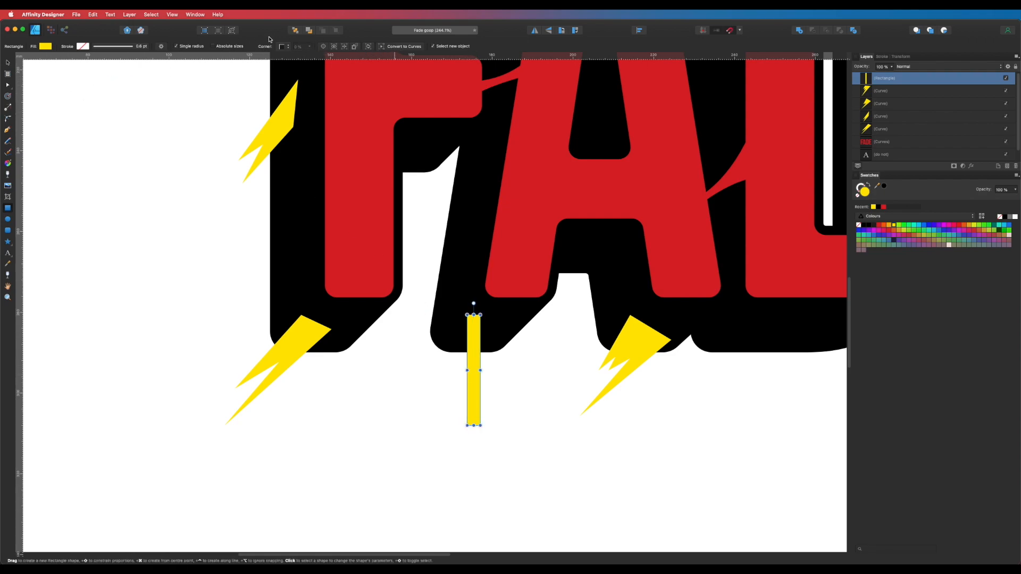
# Give the narrow rectangle rounded corners at 100 %, move it slightly up and left, and deselect it
pyautogui.click(289, 47)
pyautogui.click(293, 54)
pyautogui.click(310, 49)
pyautogui.moveTo(309, 55); pyautogui.dragTo(416, 54)
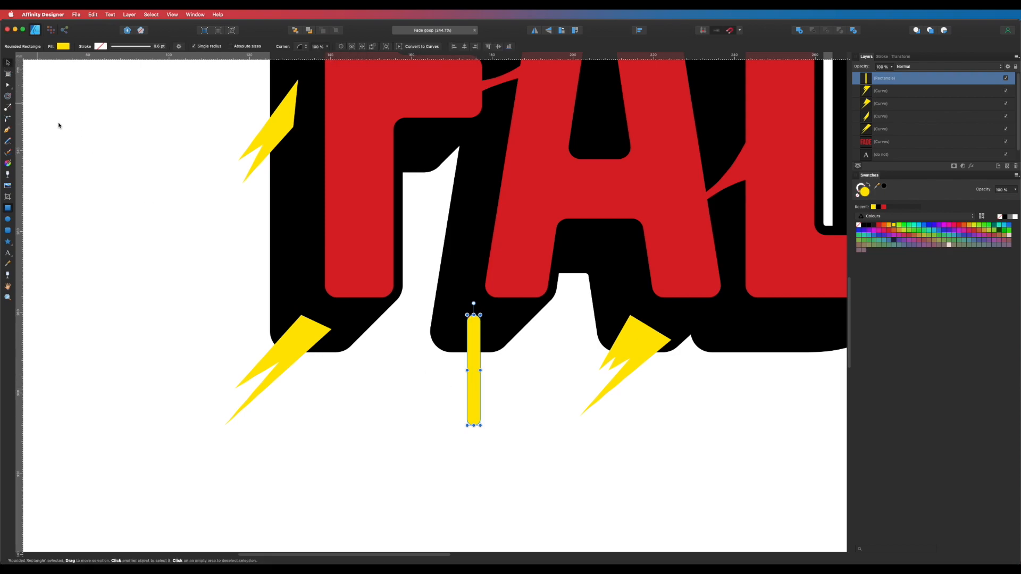
pyautogui.press('v')
pyautogui.click(481, 437)
pyautogui.click(474, 404)
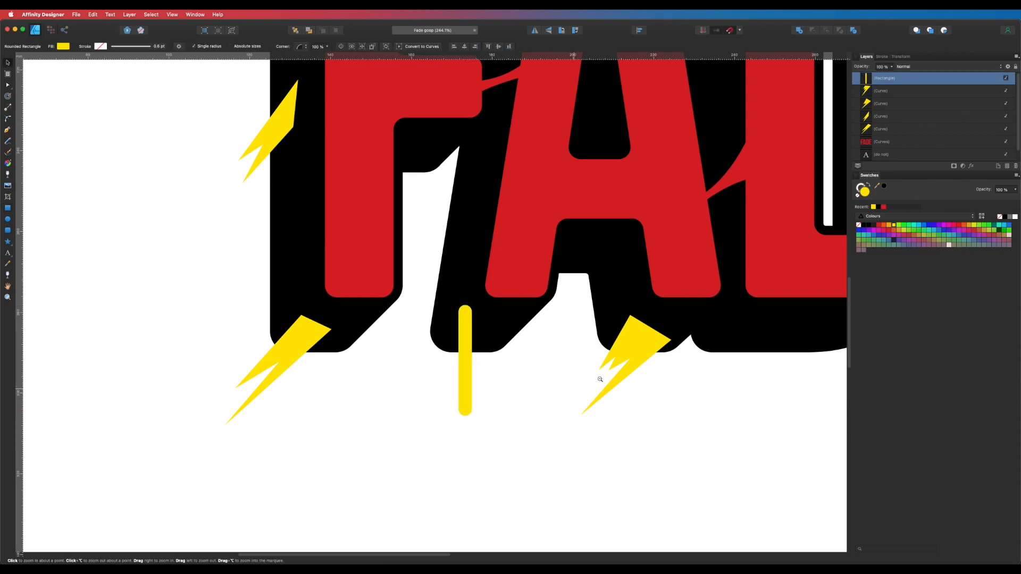
# Place copies of the rounded bar as drips below the D's left edge, the E's base and upper two arms, and the F's top arm
pyautogui.scroll(-3, 499, 421)
pyautogui.press('p')
pyautogui.press('v')
pyautogui.moveTo(452, 430)
pyautogui.mouseDown()
pyautogui.moveTo(704, 442)
pyautogui.moveTo(657, 442)
pyautogui.moveTo(620, 411)
pyautogui.mouseUp()
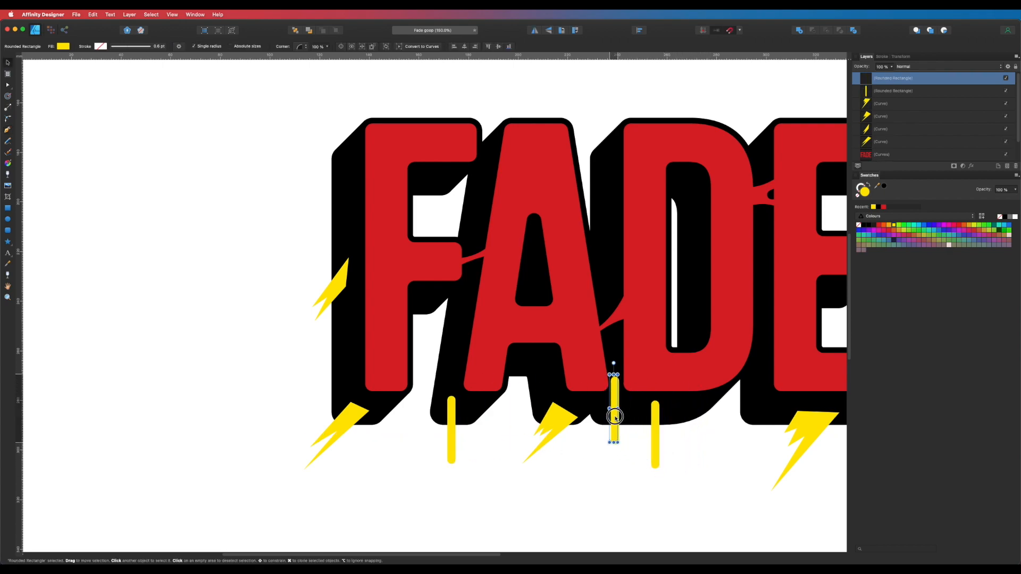
pyautogui.hscroll(5, 671, 439)
pyautogui.moveTo(520, 442)
pyautogui.mouseDown()
pyautogui.moveTo(559, 433)
pyautogui.moveTo(713, 456)
pyautogui.moveTo(722, 363)
pyautogui.moveTo(703, 338)
pyautogui.moveTo(721, 312)
pyautogui.moveTo(743, 224)
pyautogui.moveTo(297, 227)
pyautogui.mouseUp()
pyautogui.click(752, 346)
pyautogui.click(707, 335)
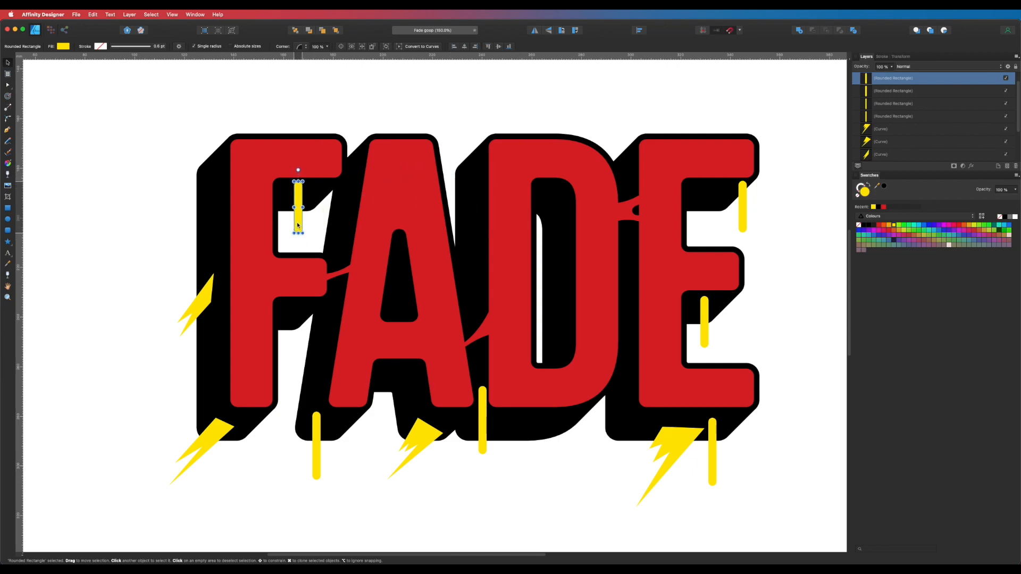
pyautogui.click(403, 495)
# Merge all the lightning bolts and rounded bars into one shape with Add, fill it black and deselect it
pyautogui.scroll(-4, 902, 154)
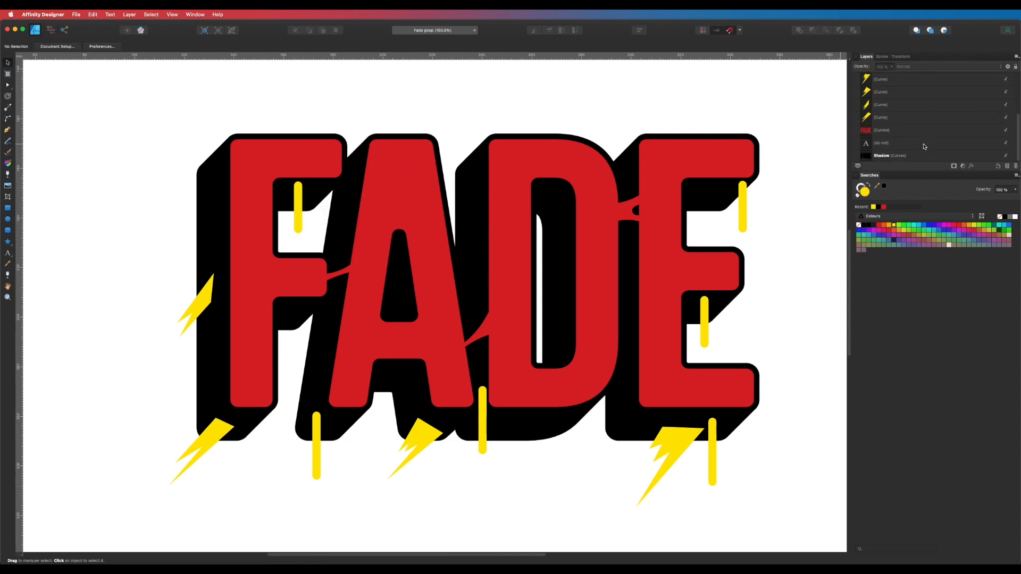
pyautogui.click(881, 137)
pyautogui.scroll(4, 902, 127)
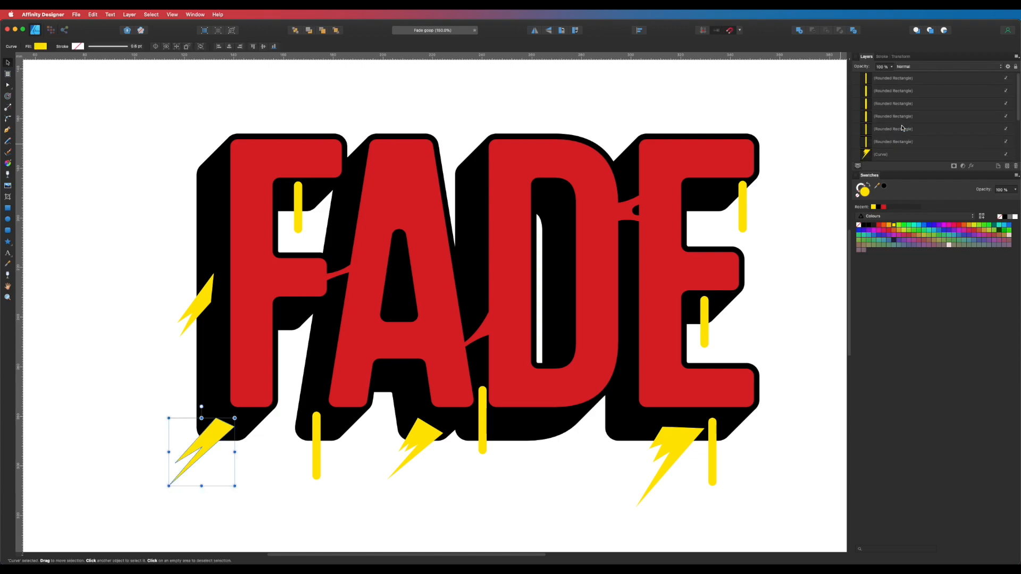
pyautogui.keyDown('shift'); pyautogui.click(887, 82); pyautogui.keyUp('shift')
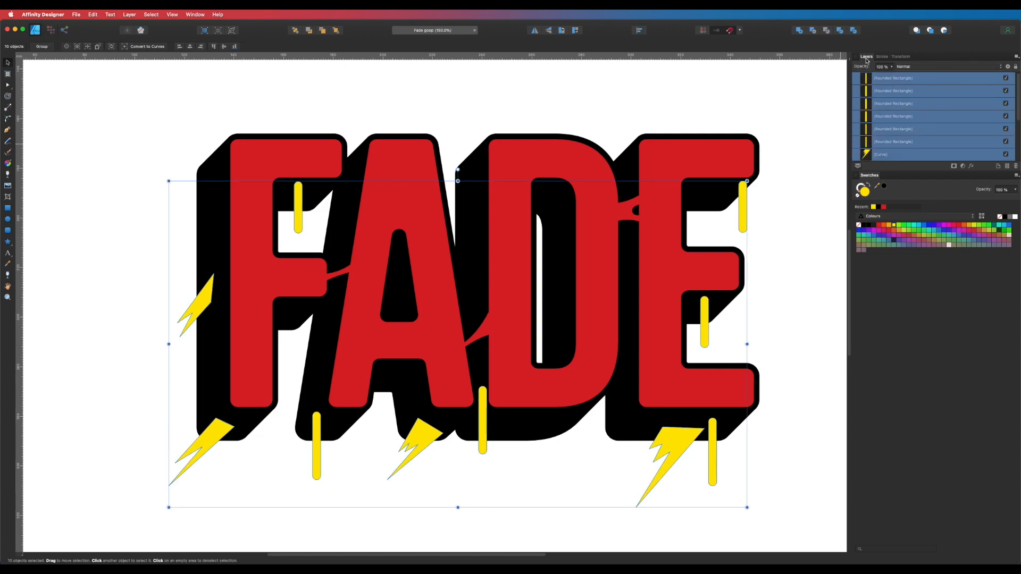
pyautogui.click(800, 31)
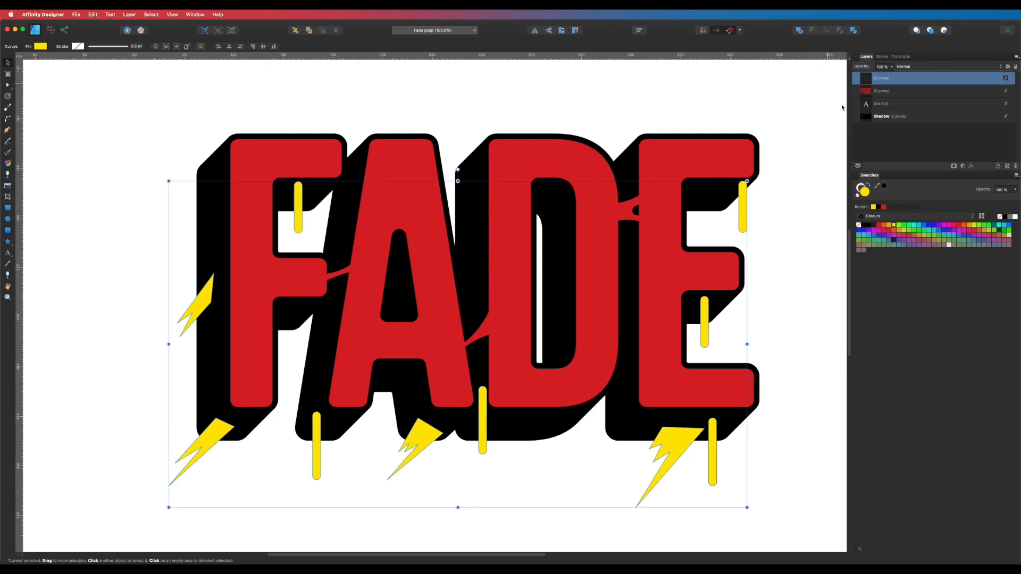
pyautogui.click(878, 207)
pyautogui.click(800, 233)
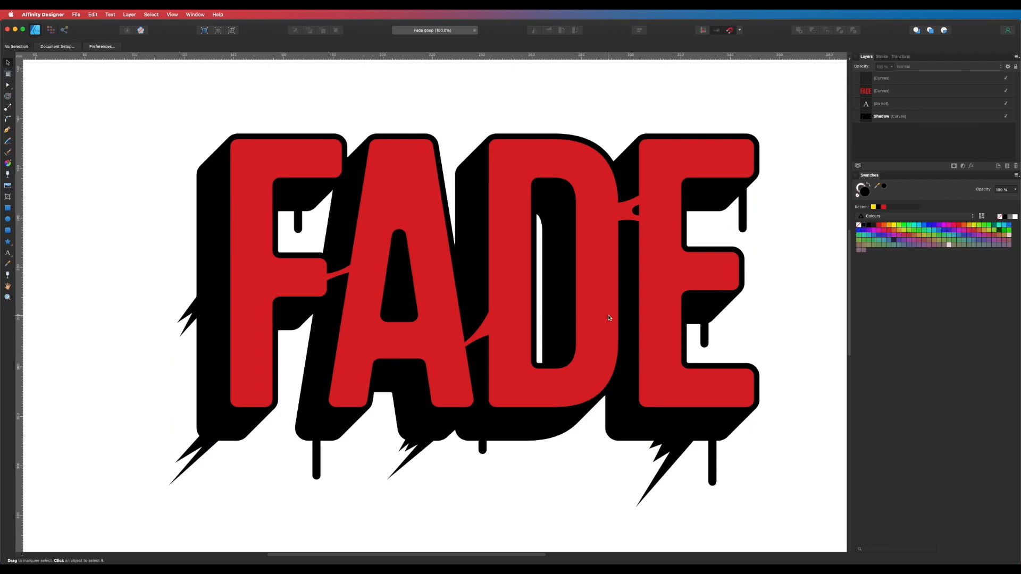
# Draw a tapered, curved sliver with the Pen in the F's middle arm, continuing the lower edge of the F–A strand, and fill it black
pyautogui.press('z')
pyautogui.hscroll(-2, 391, 238)
pyautogui.scroll(-2, 391, 238)
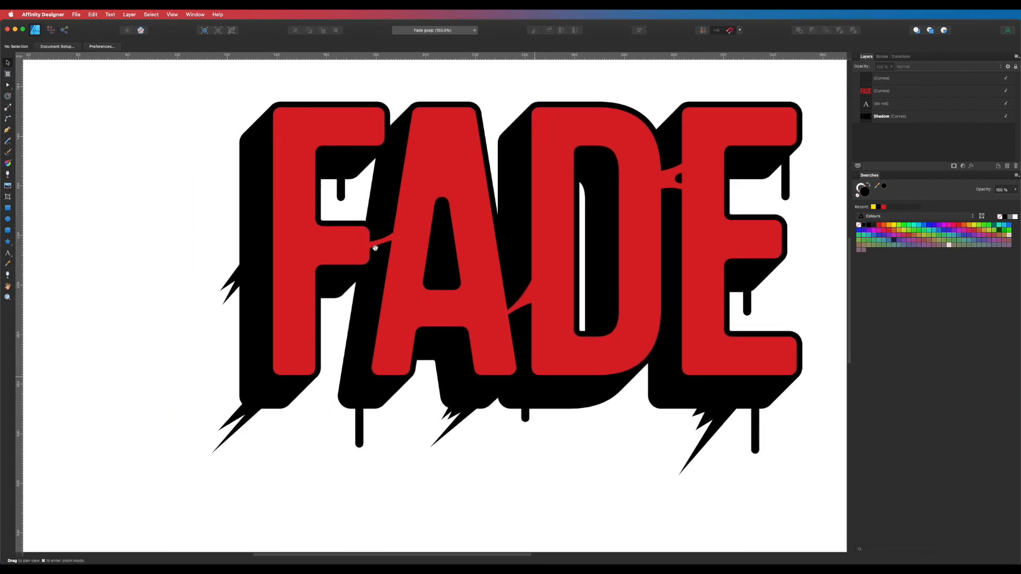
pyautogui.press('v')
pyautogui.scroll(8, 397, 266)
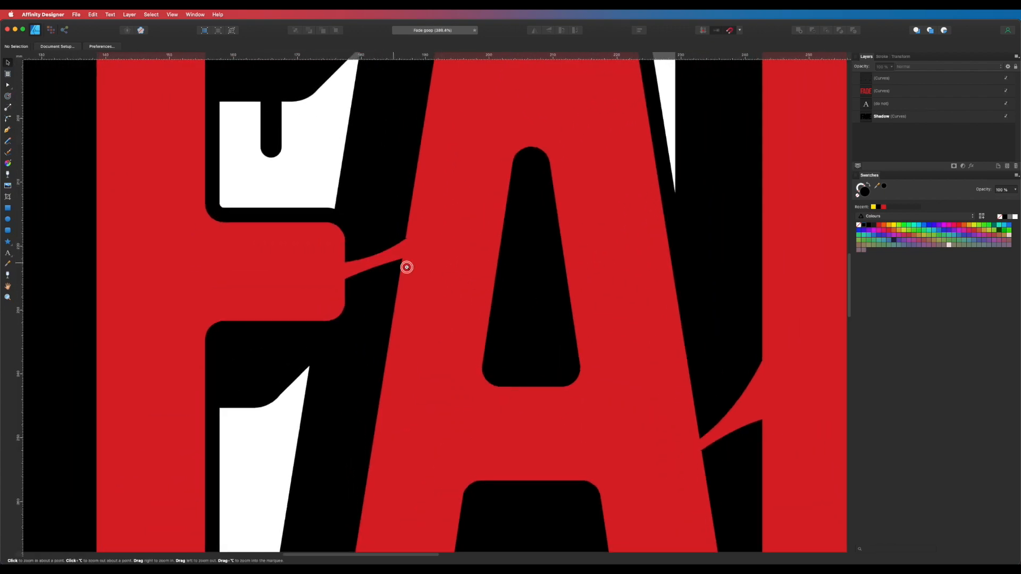
pyautogui.hscroll(-2, 388, 273)
pyautogui.press('p')
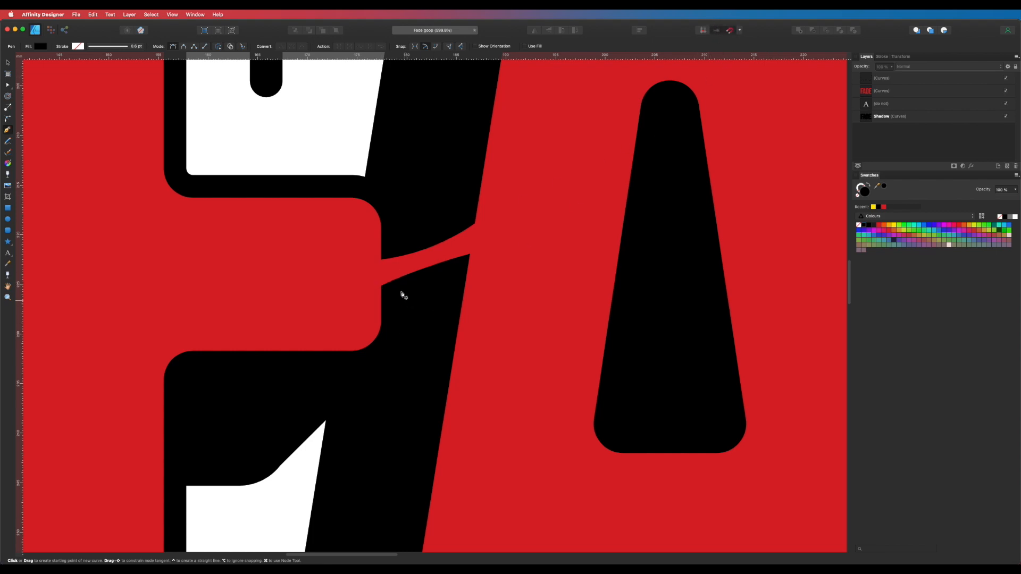
pyautogui.click(381, 286)
pyautogui.moveTo(322, 318); pyautogui.dragTo(294, 337)
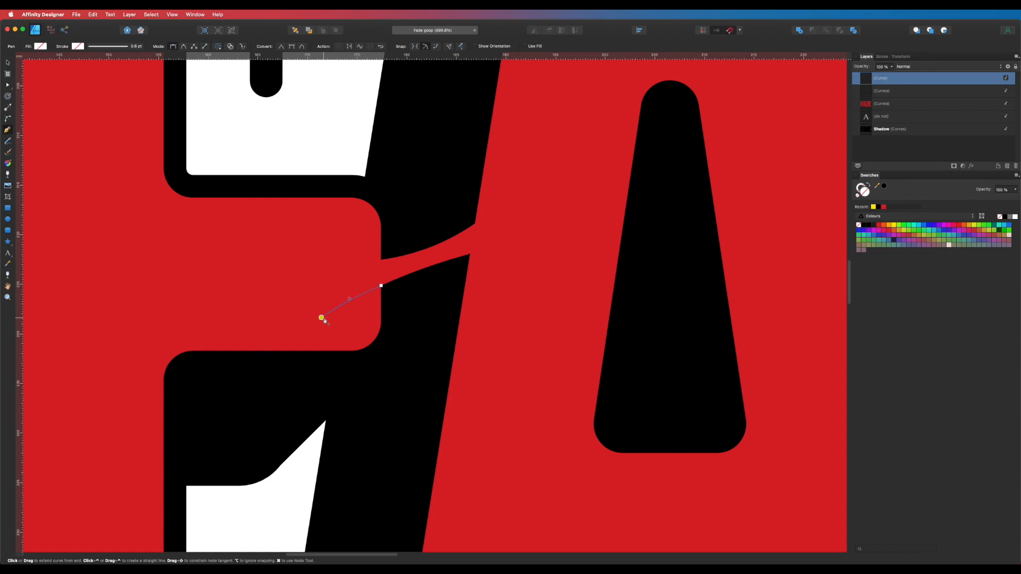
pyautogui.click(381, 296)
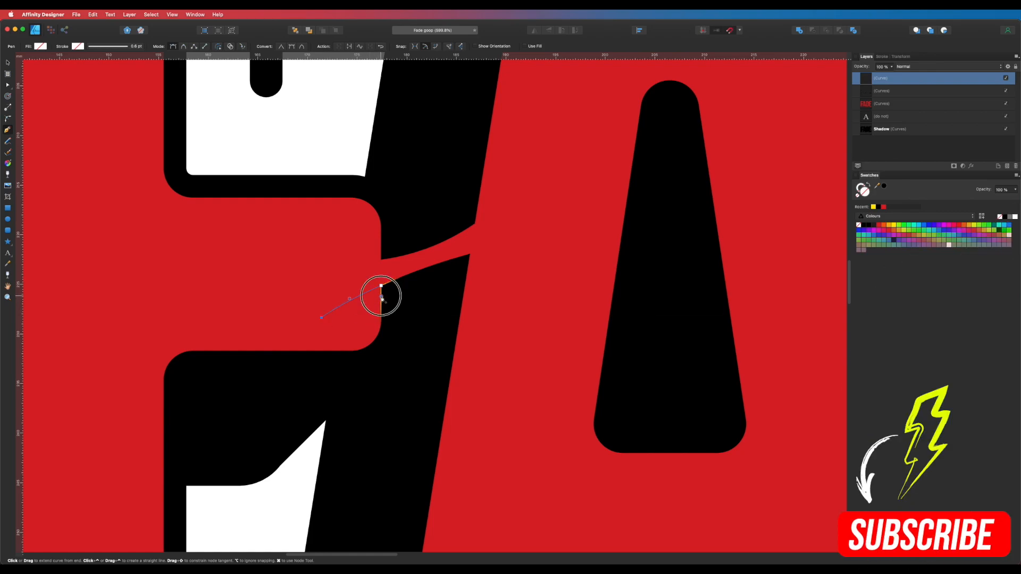
pyautogui.click(382, 287)
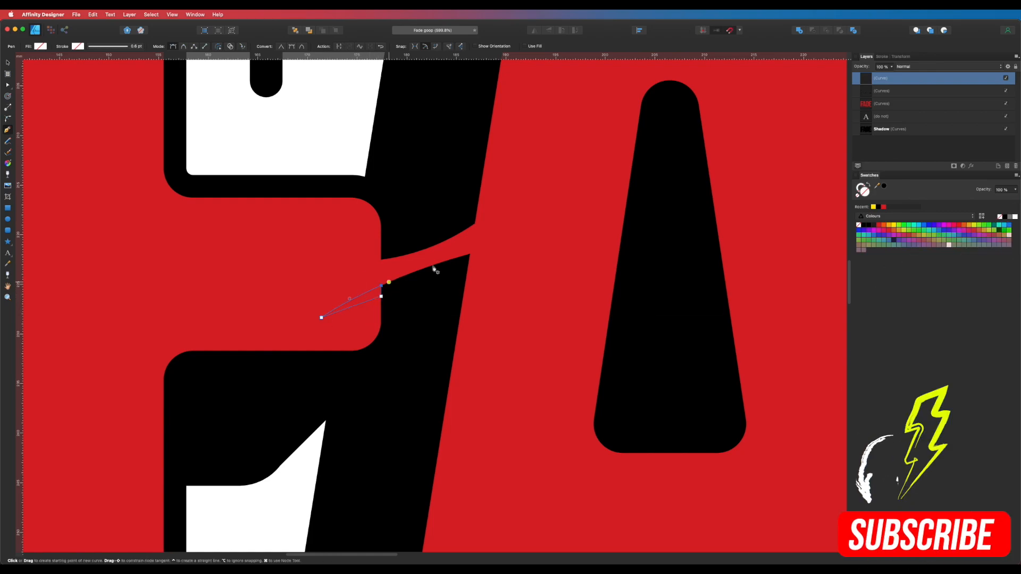
pyautogui.click(879, 207)
pyautogui.press('v')
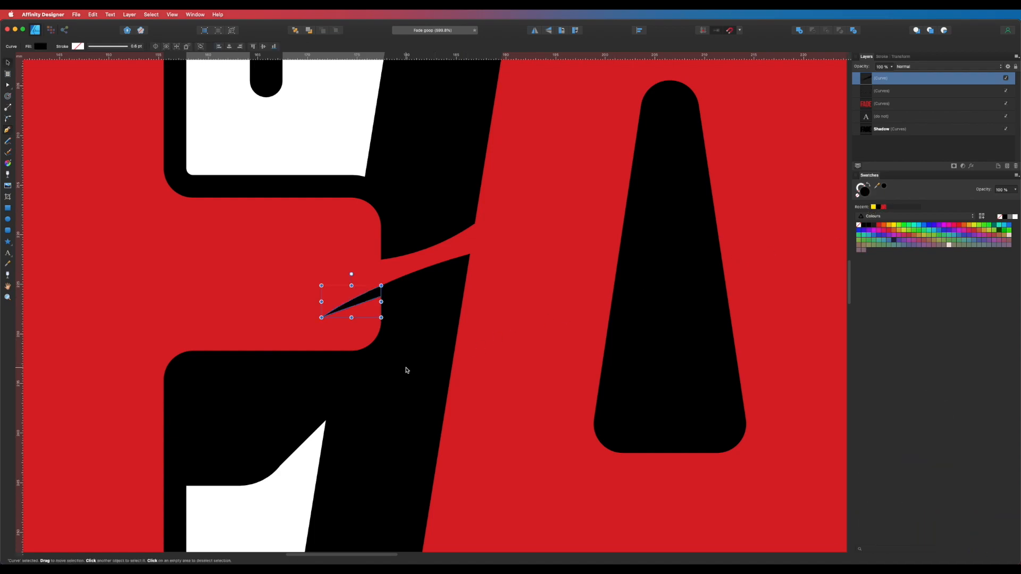
pyautogui.click(406, 369)
# Change the fill of the sliver in the F's middle arm to yellow
pyautogui.keyDown('alt'); pyautogui.keyDown('super'); pyautogui.click(496, 316); pyautogui.keyUp('super'); pyautogui.keyUp('alt')
pyautogui.keyDown('alt'); pyautogui.click(496, 316); pyautogui.keyUp('alt')
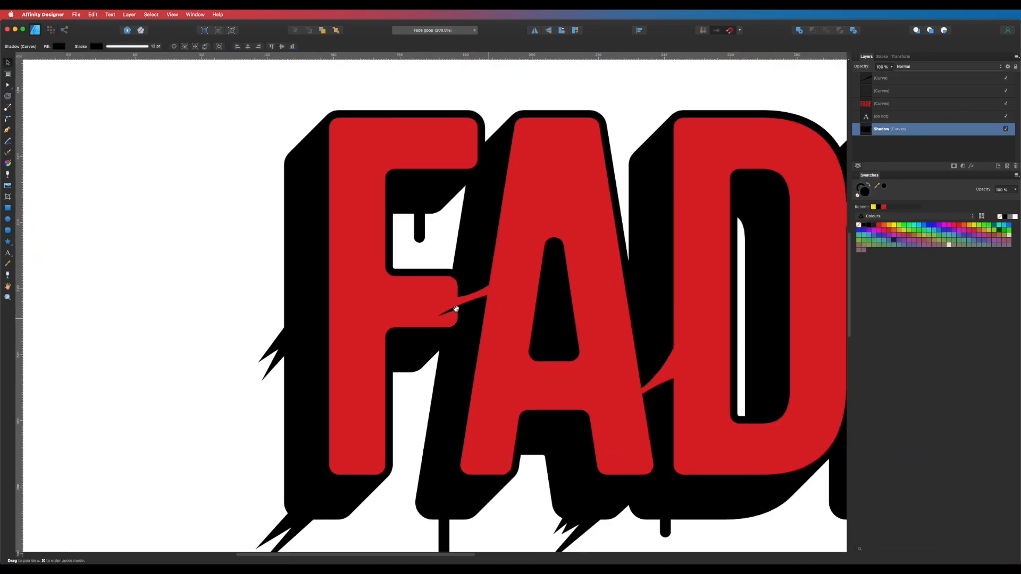
pyautogui.moveTo(498, 280); pyautogui.dragTo(722, 350)
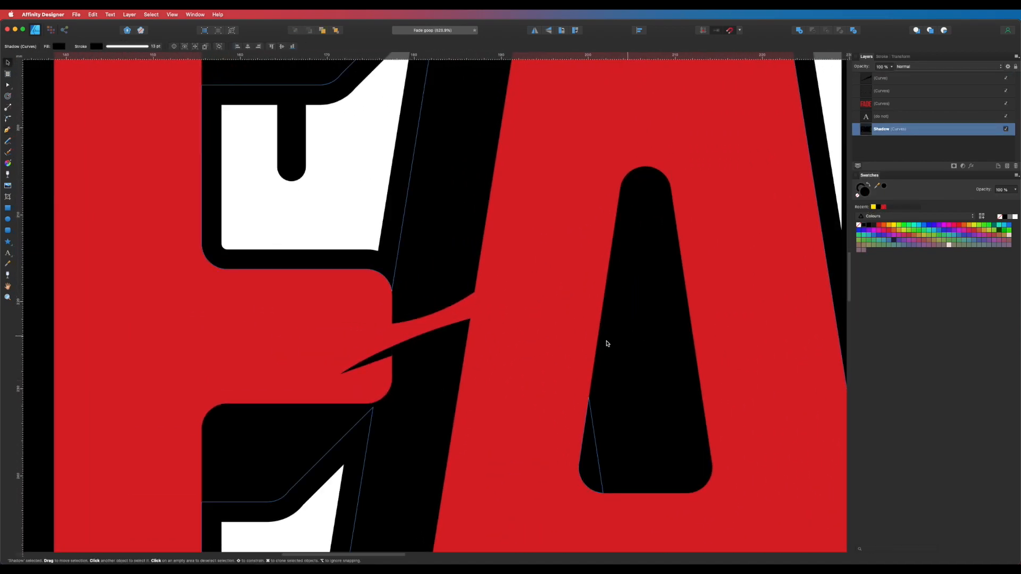
pyautogui.press('p')
pyautogui.press('v')
pyautogui.click(386, 358)
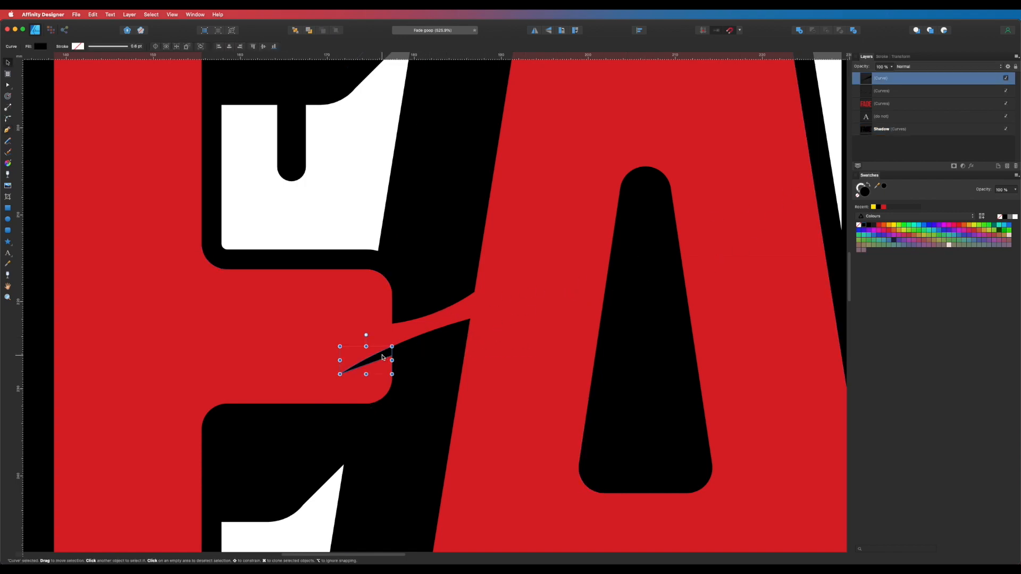
pyautogui.click(873, 207)
# Draw a curved, tapered sliver inside the A, continuing the lower edge of the F–A strand, and fill it yellow
pyautogui.press('p')
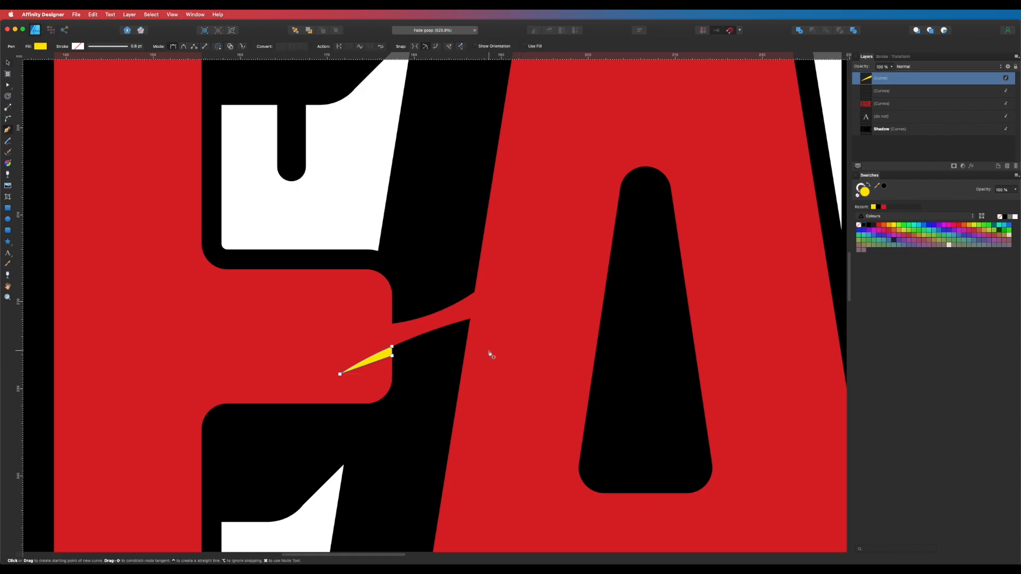
pyautogui.click(471, 319)
pyautogui.moveTo(549, 312); pyautogui.dragTo(599, 318)
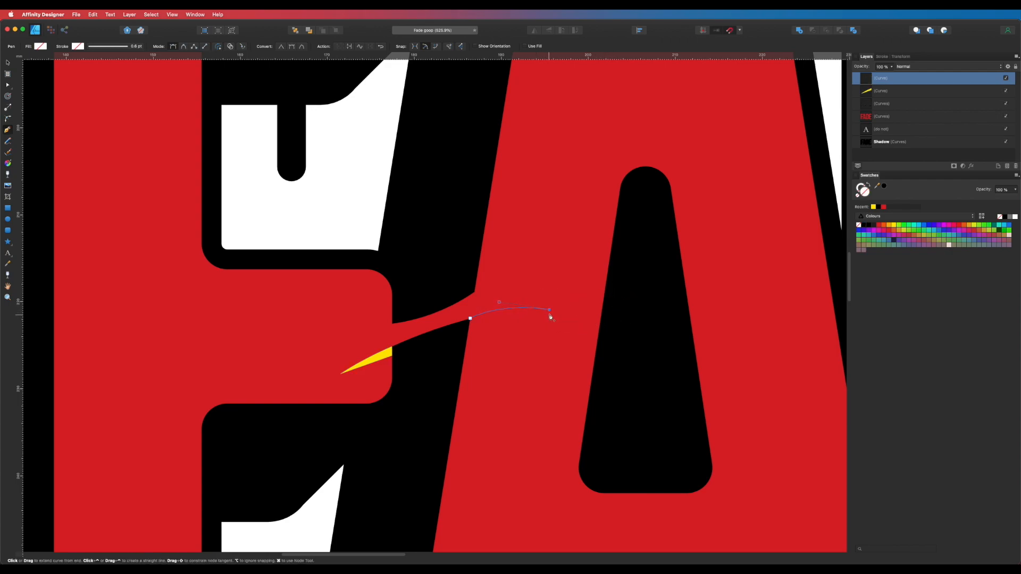
pyautogui.moveTo(467, 334); pyautogui.dragTo(451, 359)
pyautogui.click(469, 335)
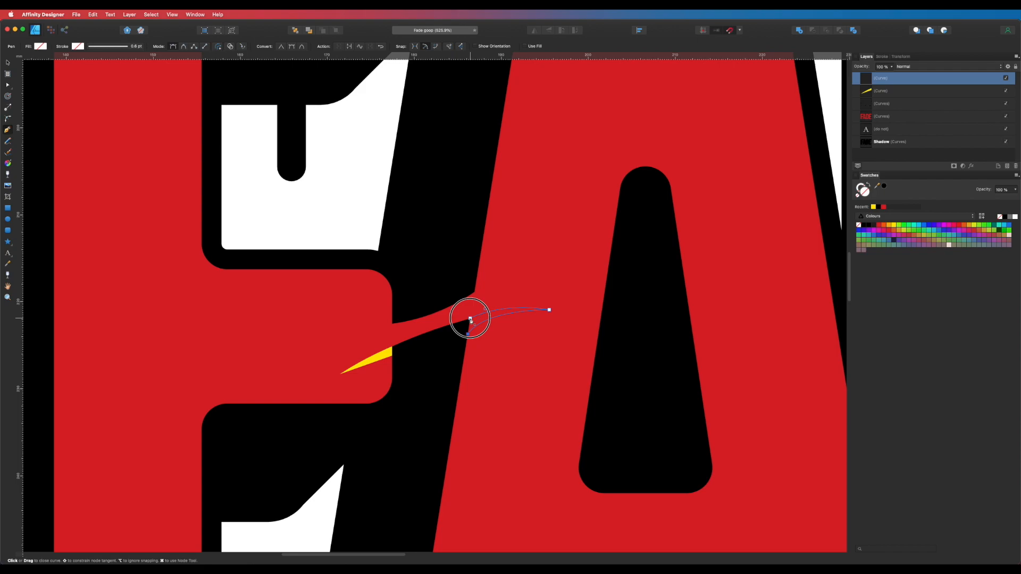
pyautogui.click(873, 207)
# Draw a small tapered sliver inside the A, continuing the upper edge of the F–A strand, and fill it yellow
pyautogui.keyDown('super'); pyautogui.click(462, 293); pyautogui.keyUp('super')
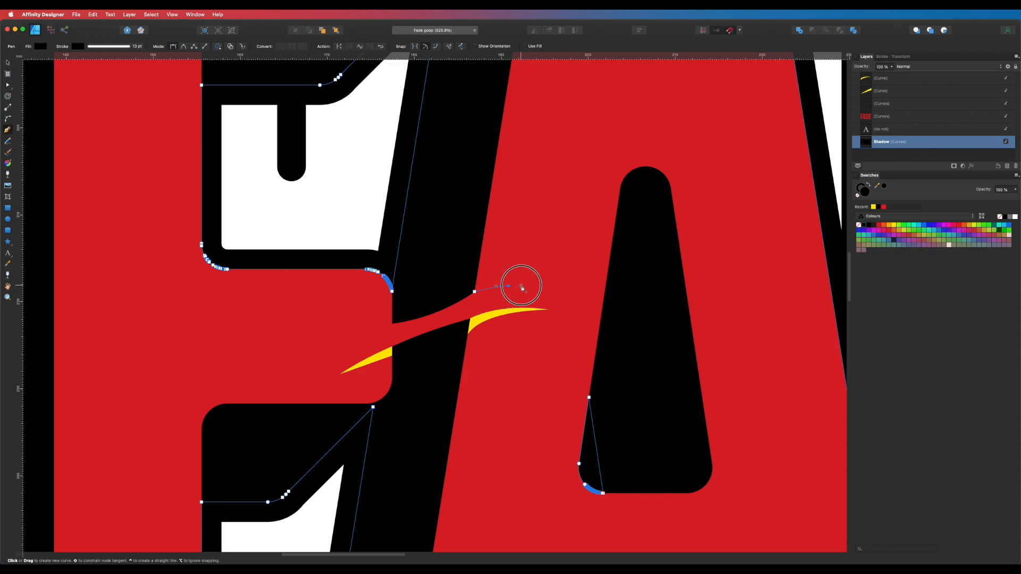
pyautogui.moveTo(475, 291)
pyautogui.mouseDown()
pyautogui.moveTo(508, 287)
pyautogui.moveTo(463, 284)
pyautogui.mouseUp()
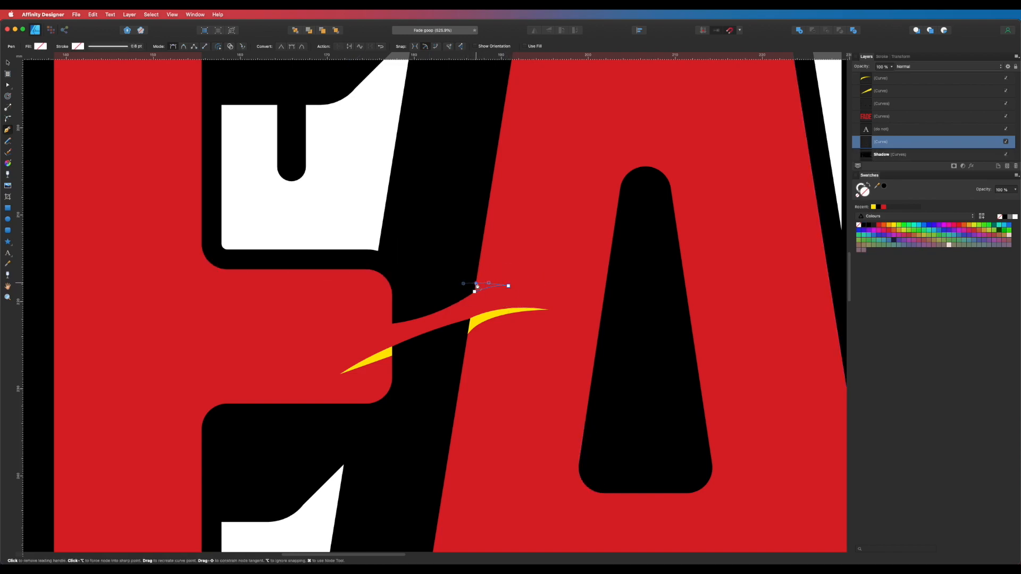
pyautogui.click(475, 291)
pyautogui.click(873, 207)
# Move the new upper sliver's layer above the red FADE lettering, just below the other yellow slivers
pyautogui.press('v')
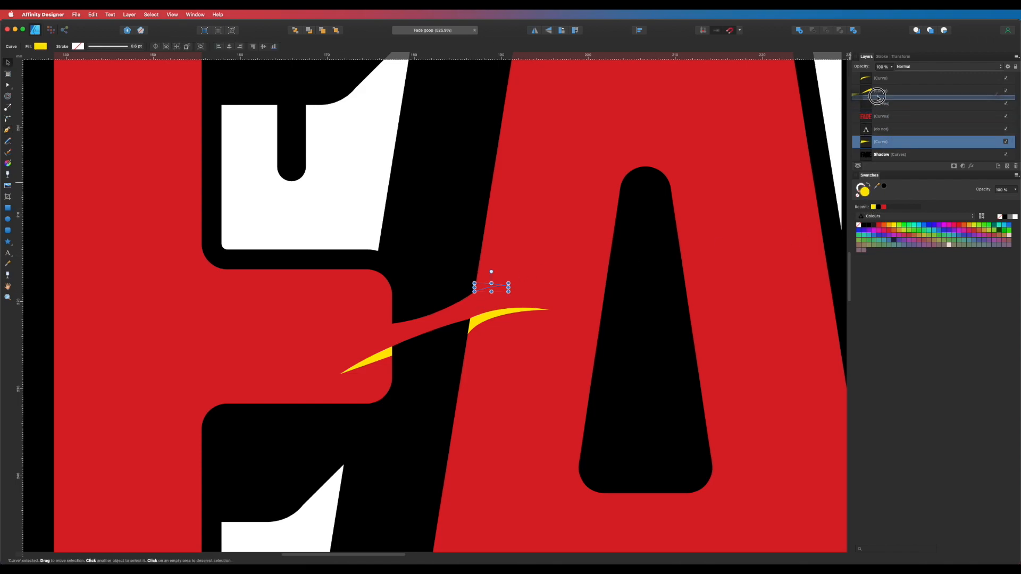
pyautogui.moveTo(862, 98); pyautogui.dragTo(862, 101)
pyautogui.doubleClick(677, 266)
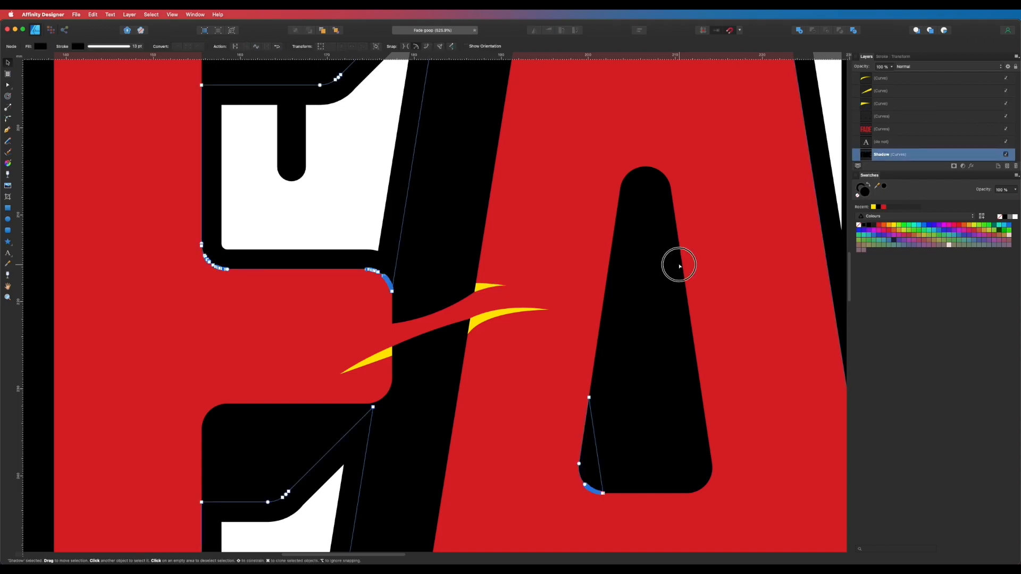
# Draw a long, curved two-pronged sliver inside the D, continuing the upper edge of the A–D strand, and fill it yellow
pyautogui.scroll(-10, 617, 360)
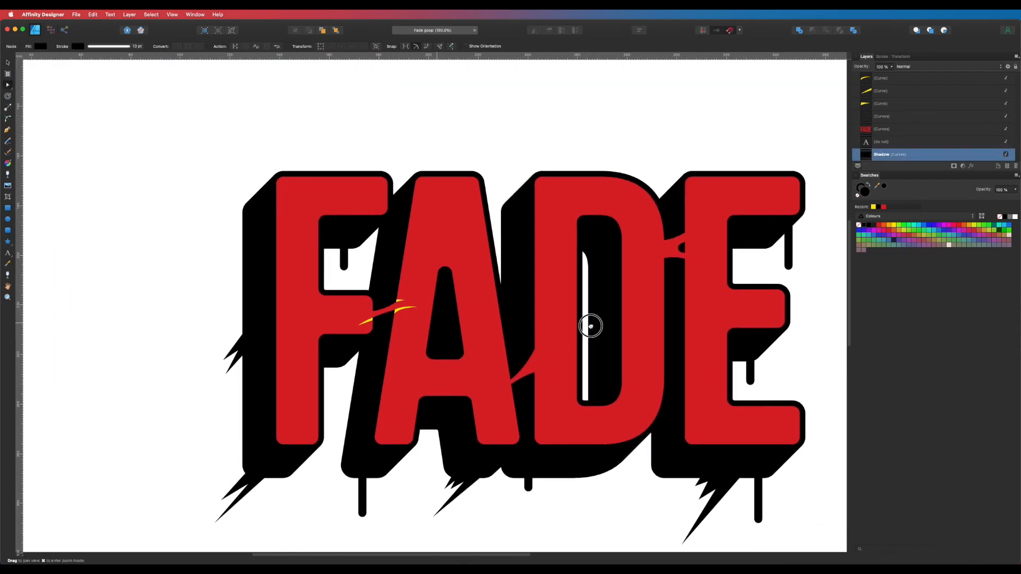
pyautogui.moveTo(590, 326); pyautogui.dragTo(487, 294)
pyautogui.press('p')
pyautogui.press('Escape')
pyautogui.scroll(6, 436, 301)
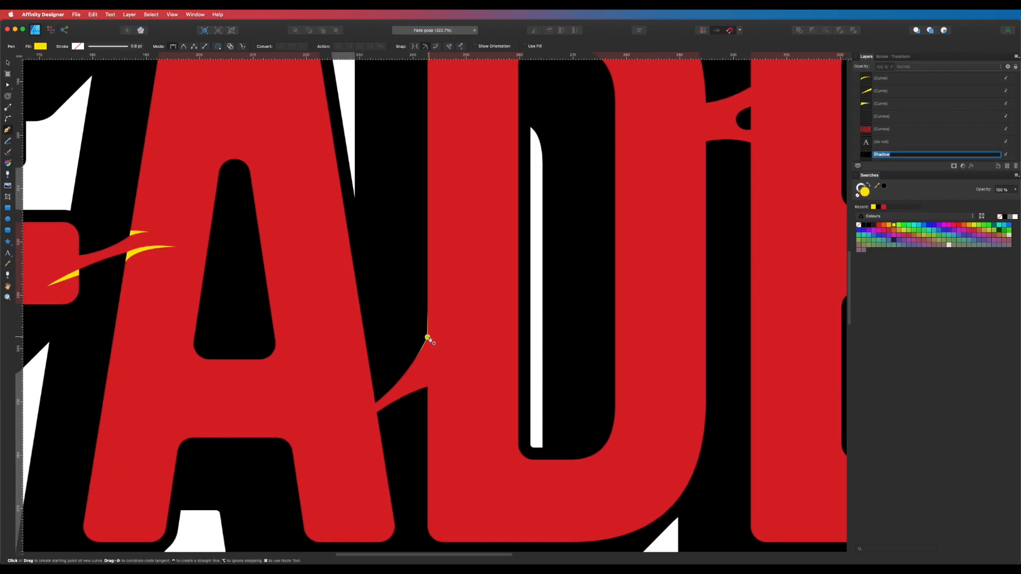
pyautogui.click(427, 337)
pyautogui.moveTo(467, 261); pyautogui.dragTo(475, 211)
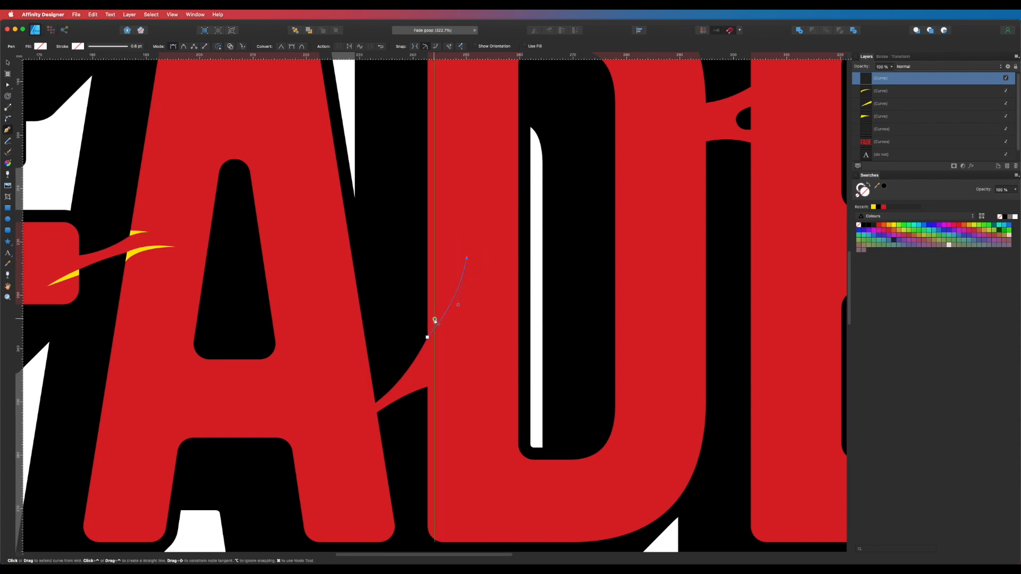
pyautogui.moveTo(439, 314); pyautogui.dragTo(427, 327)
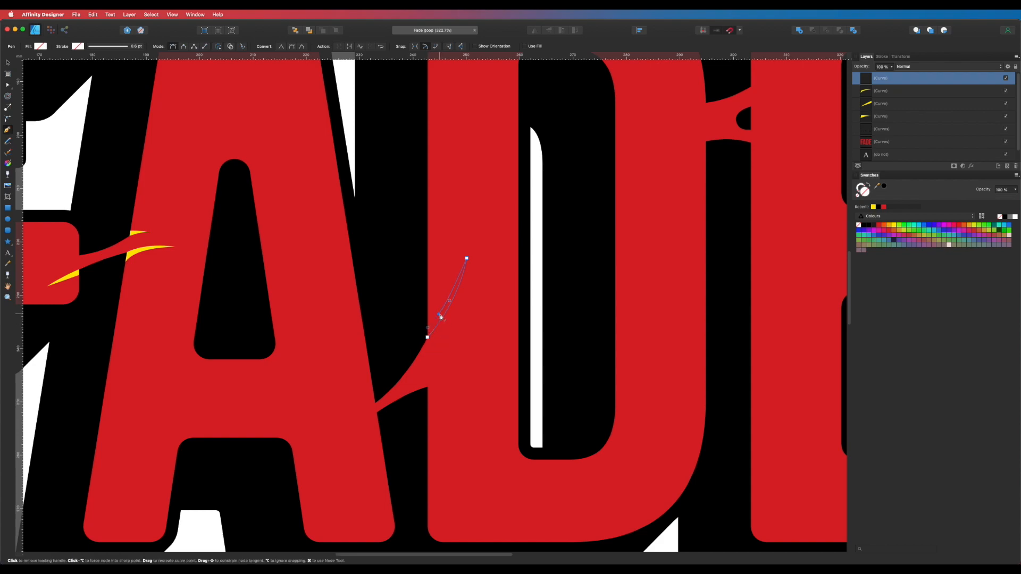
pyautogui.moveTo(452, 284); pyautogui.dragTo(458, 259)
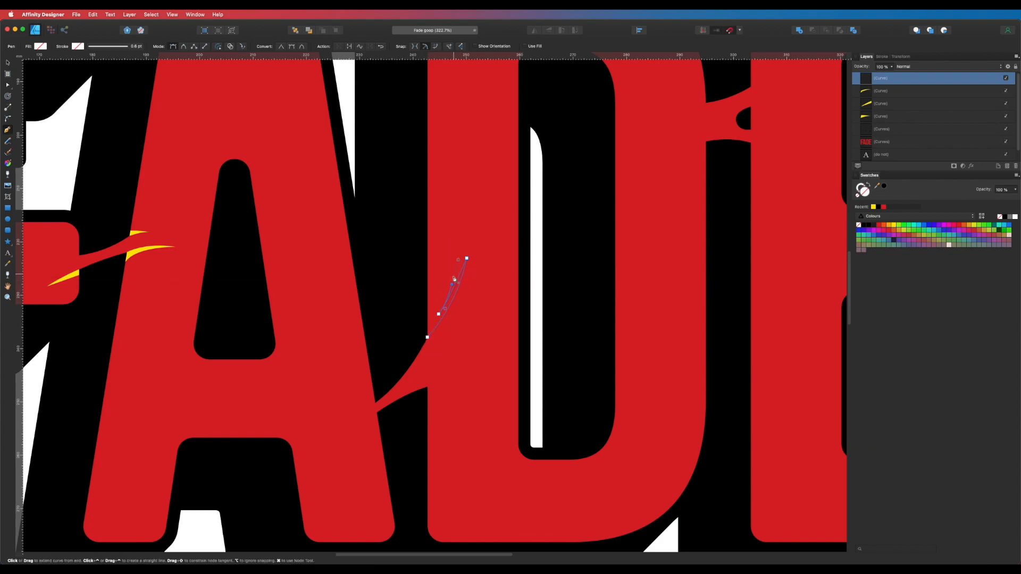
pyautogui.keyDown('alt'); pyautogui.click(452, 284); pyautogui.keyUp('alt')
pyautogui.moveTo(438, 313); pyautogui.dragTo(414, 320)
pyautogui.keyDown('alt'); pyautogui.click(428, 312); pyautogui.keyUp('alt')
pyautogui.click(428, 338)
pyautogui.click(873, 207)
# Draw a small tapered sliver inside the D, continuing the lower edge of the A–D strand, and fill it yellow
pyautogui.click(427, 387)
pyautogui.moveTo(475, 387); pyautogui.dragTo(500, 396)
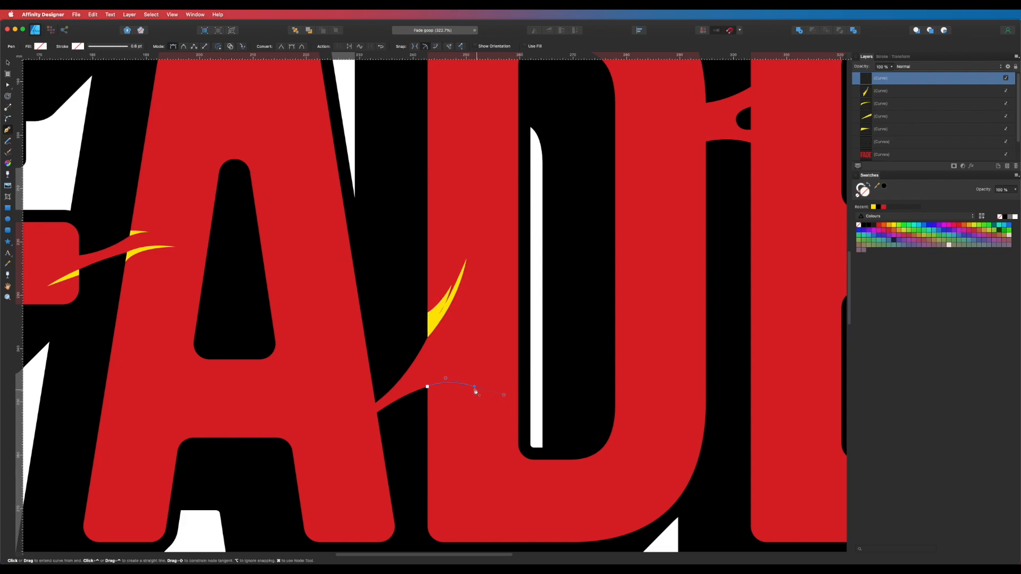
pyautogui.click(428, 394)
pyautogui.click(428, 394)
pyautogui.click(873, 207)
pyautogui.click(376, 412)
pyautogui.moveTo(349, 443); pyautogui.dragTo(343, 459)
pyautogui.press('super+z')
pyautogui.press('super+z')
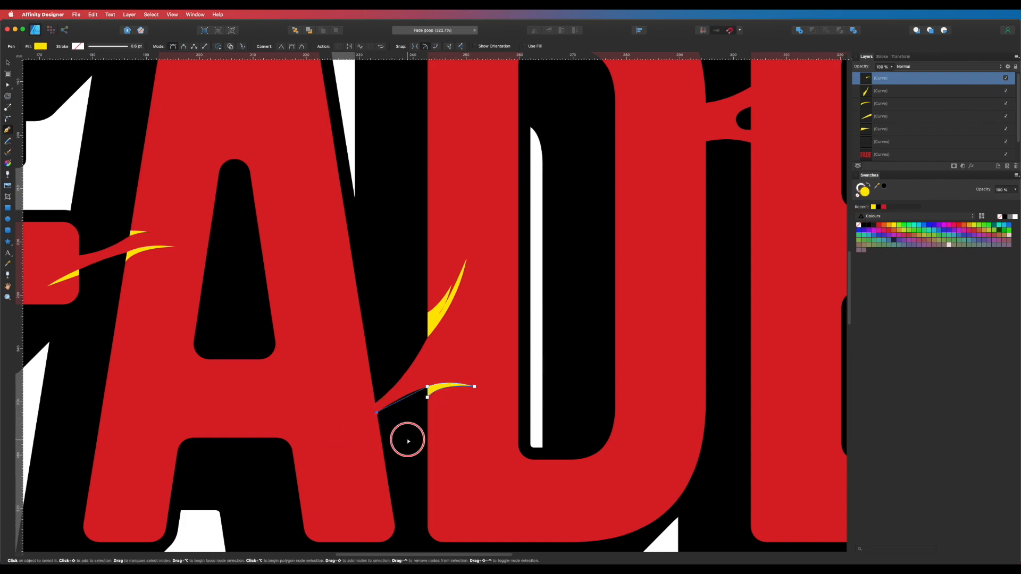
# Draw a curved, tapered sliver inside the A's right leg, continuing the lower edge of the A–D strand, and fill it yellow
pyautogui.keyDown('super'); pyautogui.click(418, 409); pyautogui.keyUp('super')
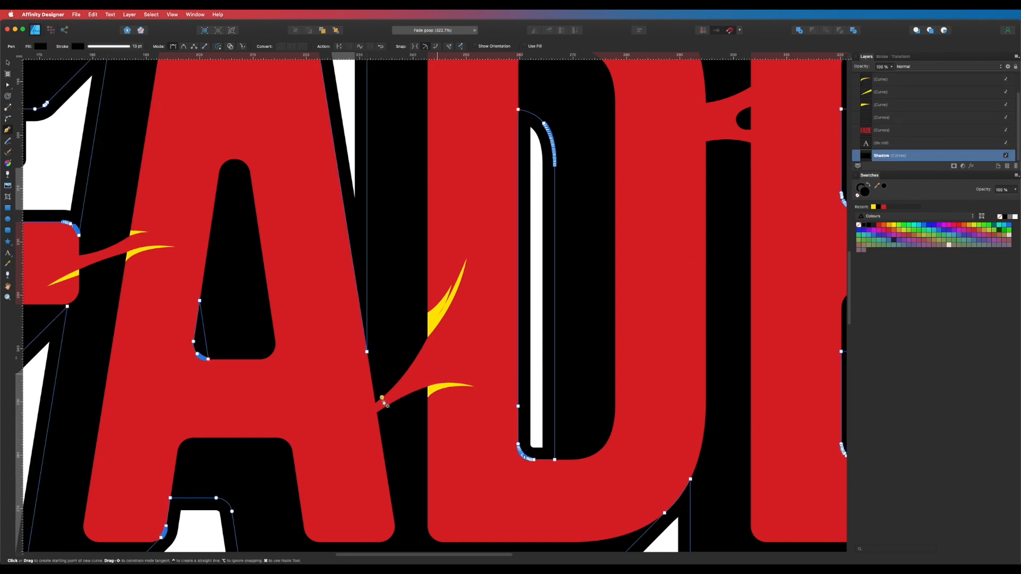
pyautogui.click(375, 414)
pyautogui.moveTo(346, 439)
pyautogui.mouseDown()
pyautogui.moveTo(331, 456)
pyautogui.moveTo(339, 448)
pyautogui.mouseUp()
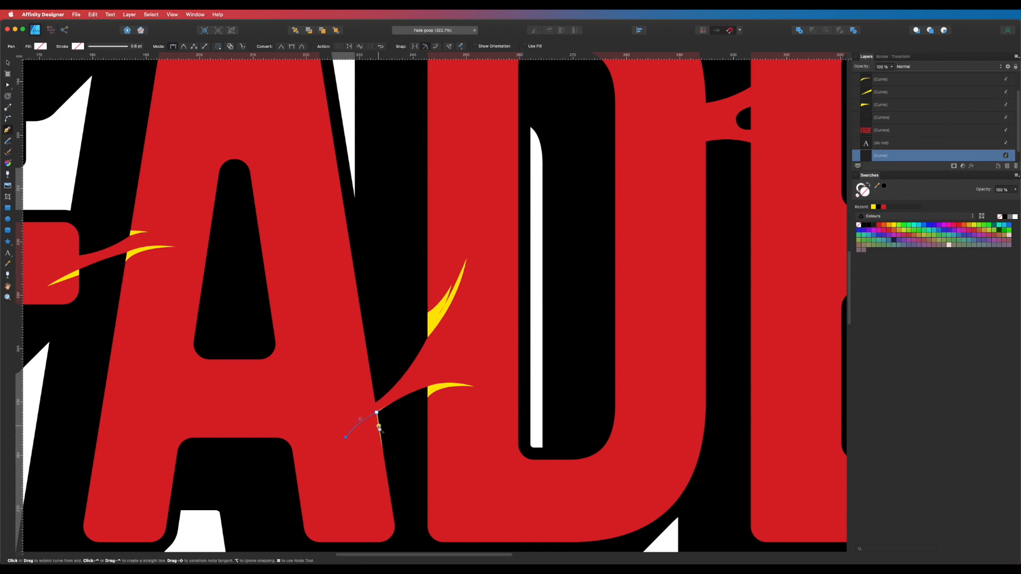
pyautogui.moveTo(405, 427); pyautogui.dragTo(396, 430)
pyautogui.click(380, 426)
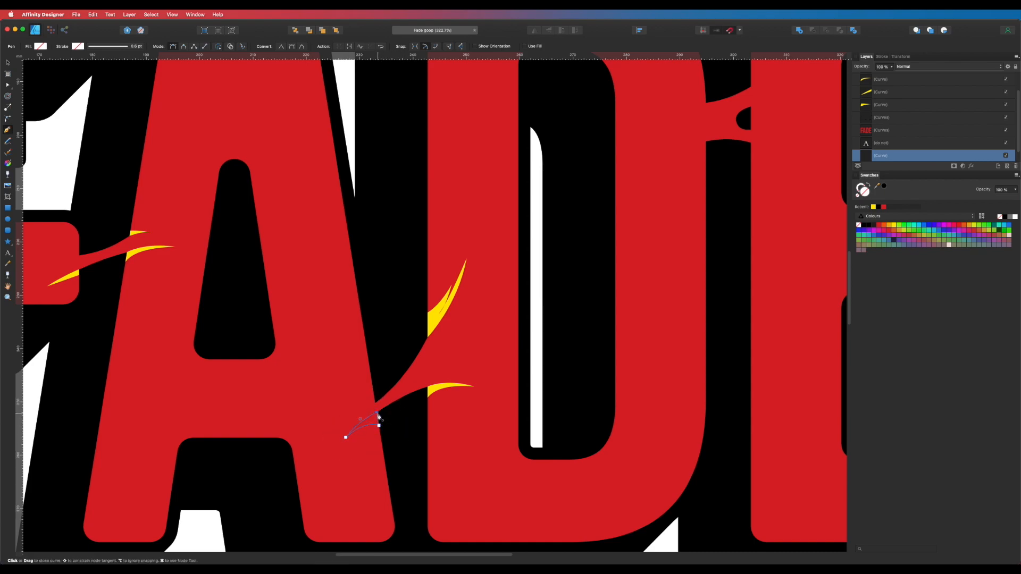
pyautogui.click(874, 207)
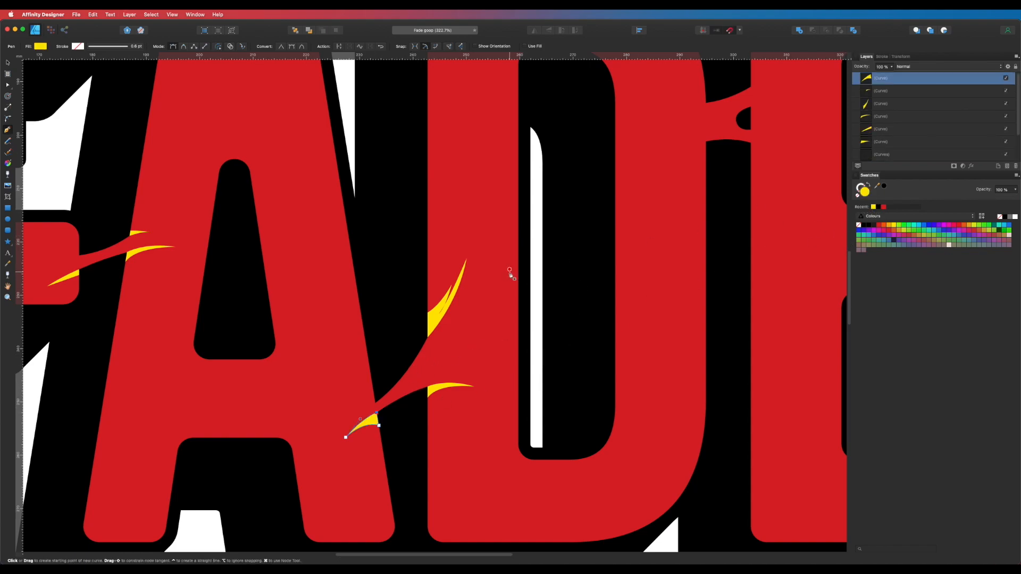
# Draw a small pointed sliver inside the A's right leg, continuing the upper edge of the A–D strand, and fill it yellow
pyautogui.click(375, 402)
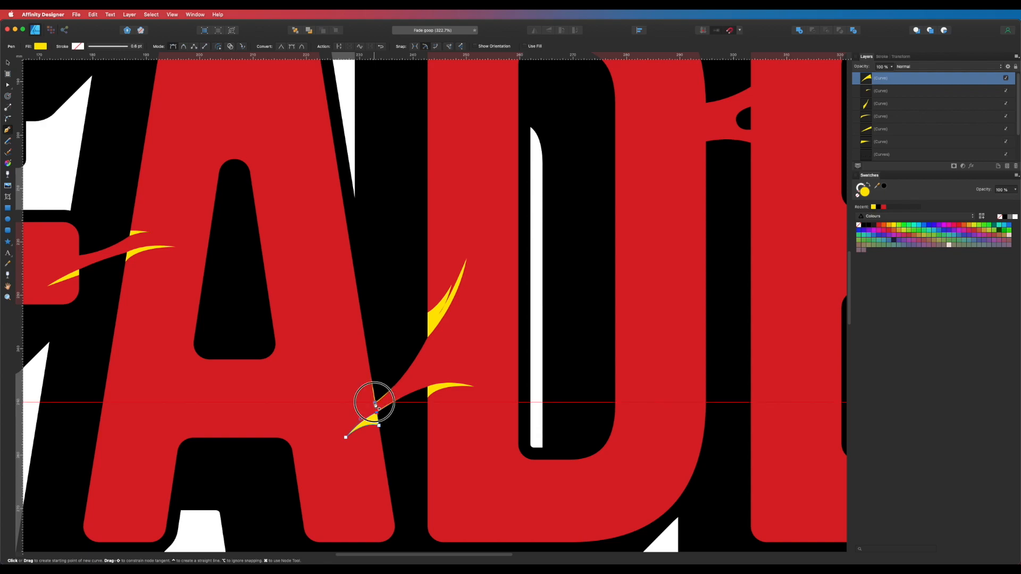
pyautogui.click(342, 421)
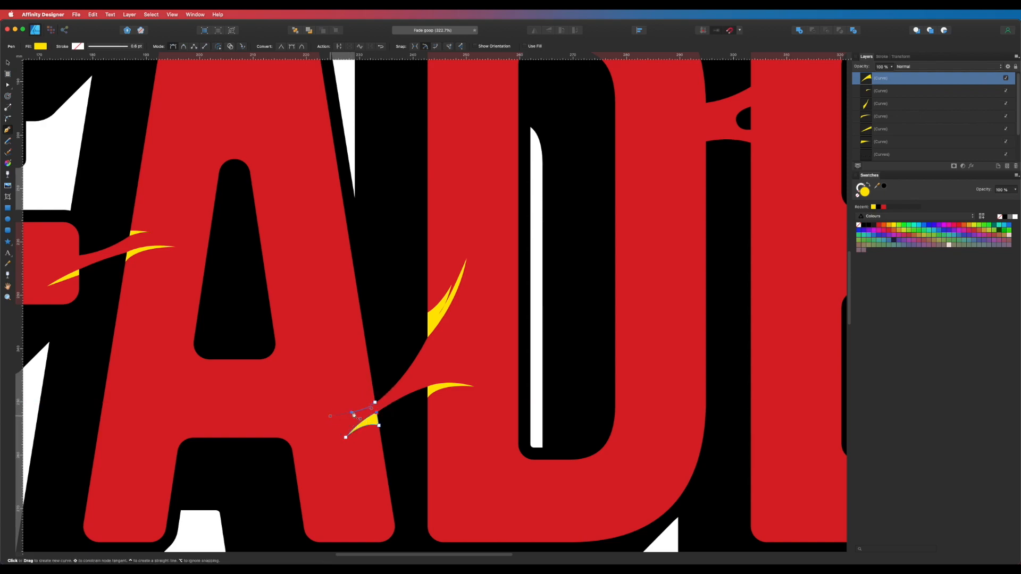
pyautogui.moveTo(374, 392); pyautogui.dragTo(376, 373)
pyautogui.click(374, 391)
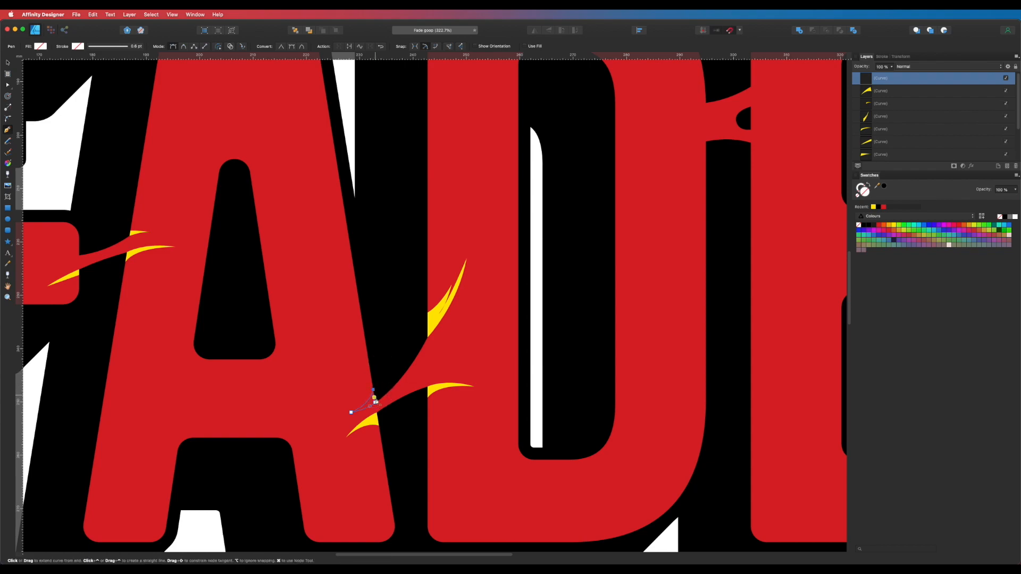
pyautogui.click(376, 404)
# Draw a tapered sliver inside the E, continuing the upper edge of the D–E strand, among the other slivers' layers, and fill it yellow
pyautogui.keyDown('super'); pyautogui.click(739, 237); pyautogui.keyUp('super')
pyautogui.scroll(5, 725, 237)
pyautogui.hscroll(5, 725, 238)
pyautogui.click(898, 116)
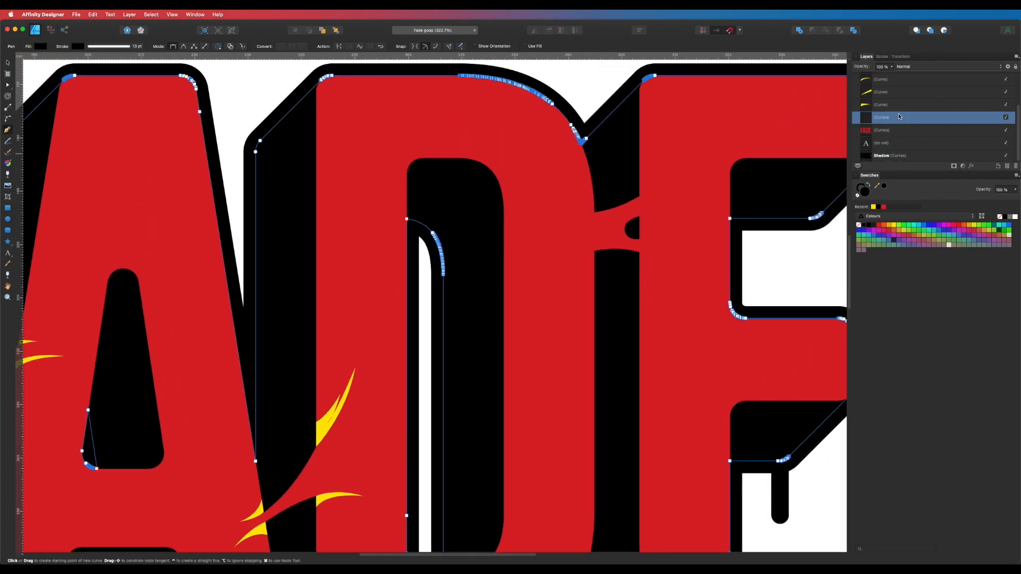
pyautogui.click(896, 105)
pyautogui.click(640, 197)
pyautogui.moveTo(672, 173); pyautogui.dragTo(686, 150)
pyautogui.click(672, 172)
pyautogui.moveTo(642, 185); pyautogui.dragTo(626, 183)
pyautogui.press('Escape')
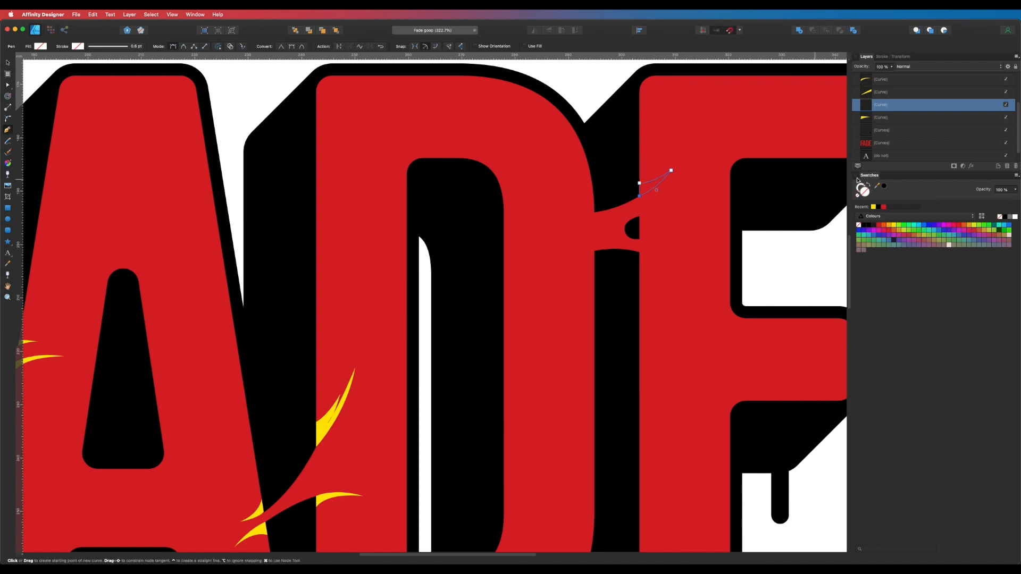
pyautogui.click(873, 208)
# Draw a C-shaped, two-pronged sliver extending the hole in the D–E strand into the E, and fill it yellow
pyautogui.click(639, 239)
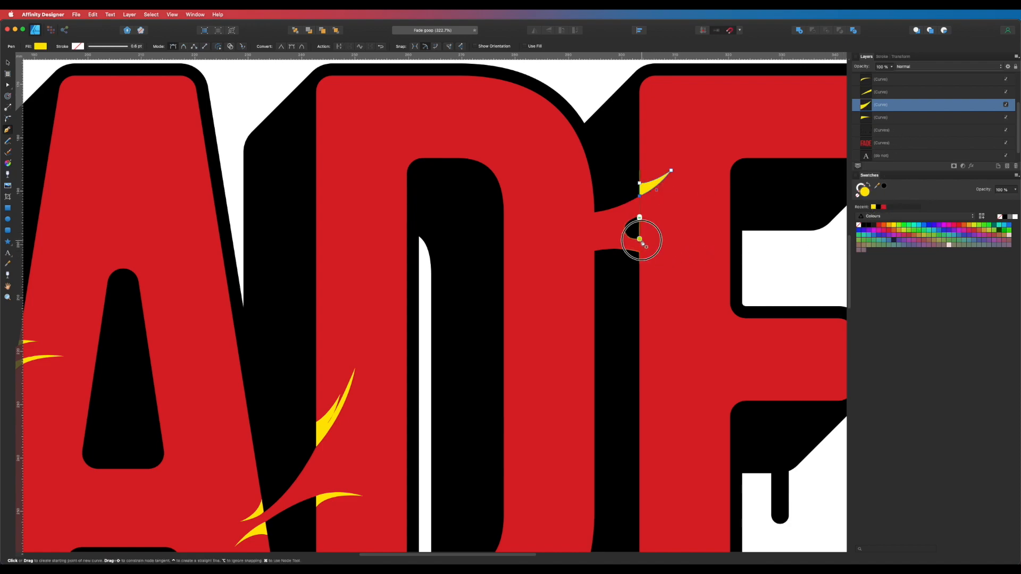
pyautogui.click(672, 228)
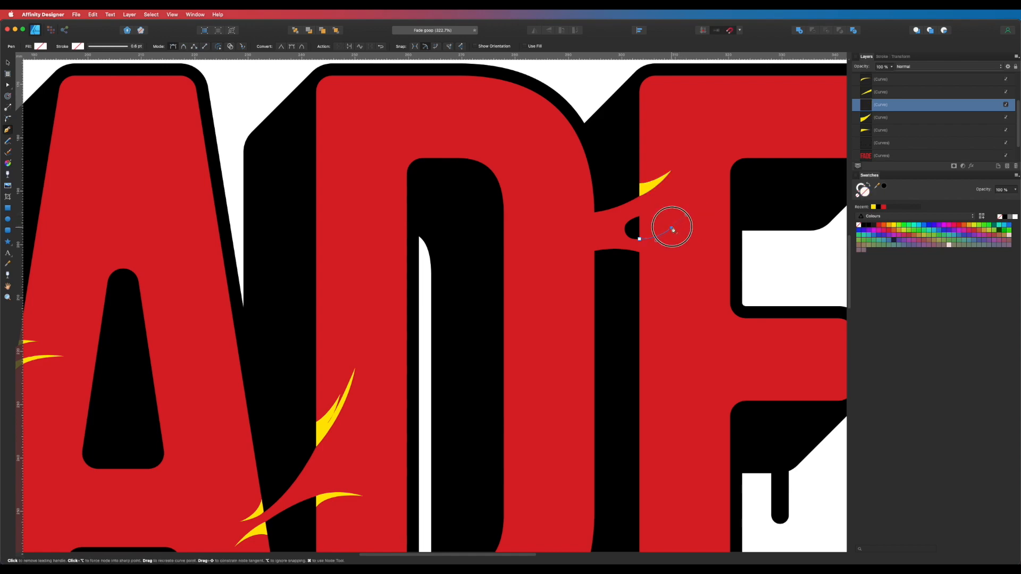
pyautogui.click(645, 227)
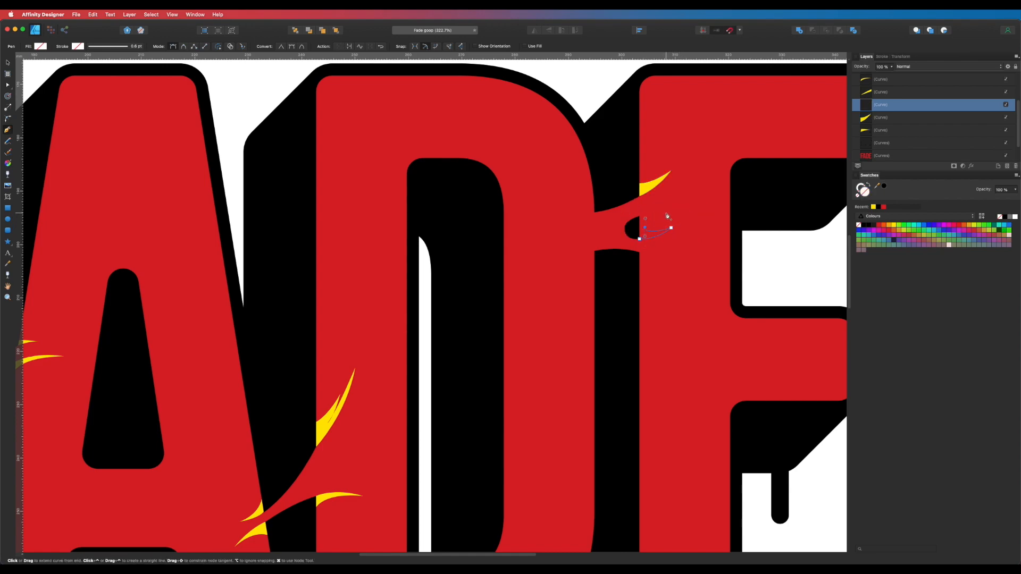
pyautogui.click(668, 216)
pyautogui.moveTo(641, 222); pyautogui.dragTo(620, 224)
pyautogui.click(640, 240)
pyautogui.click(873, 207)
# Draw a curved, tapered sliver inside the E, continuing the lower edge of the D–E strand downward, and fill it yellow
pyautogui.click(639, 252)
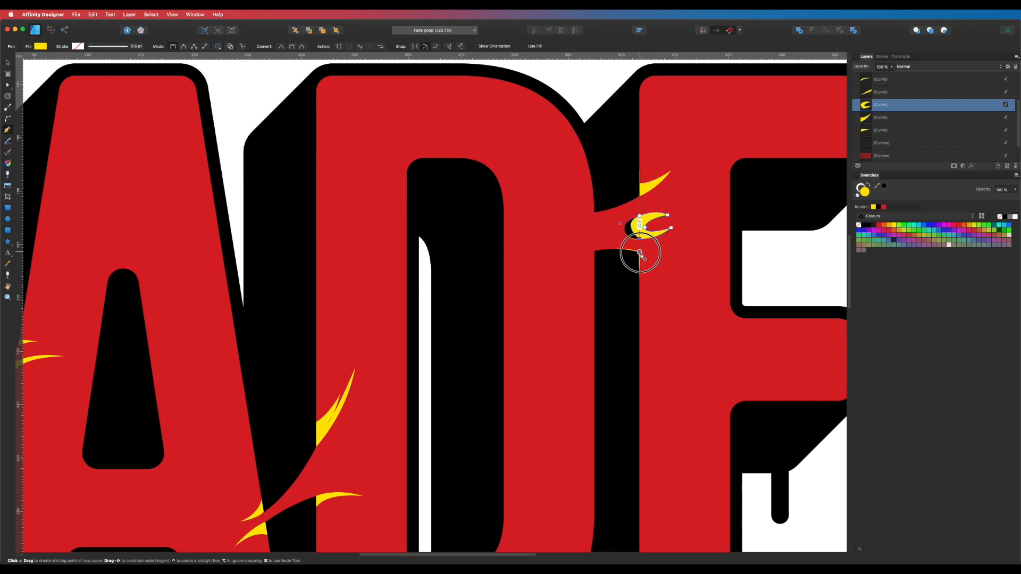
pyautogui.moveTo(676, 289); pyautogui.dragTo(687, 319)
pyautogui.click(676, 291)
pyautogui.moveTo(640, 266); pyautogui.dragTo(620, 268)
pyautogui.click(641, 267)
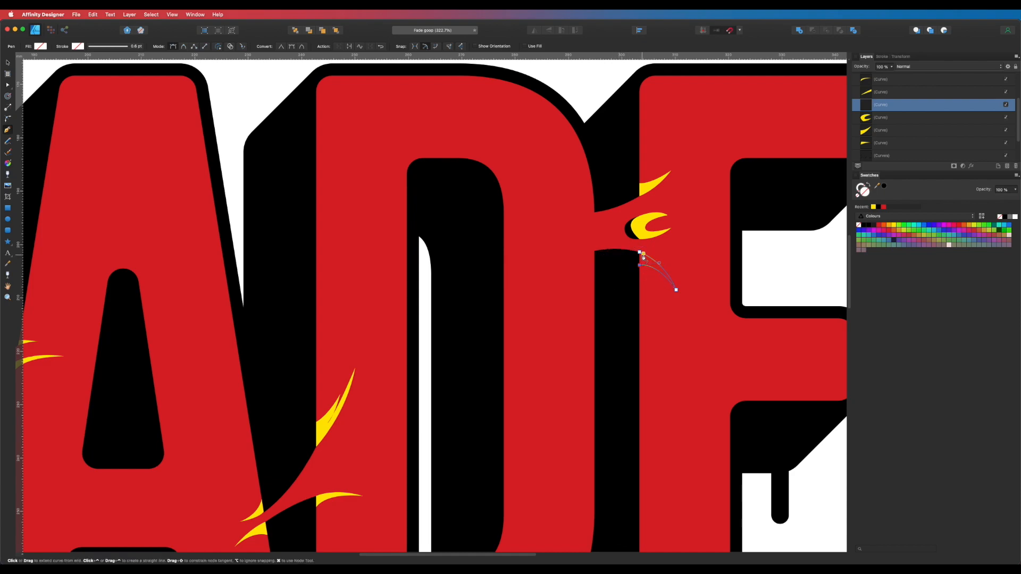
pyautogui.click(872, 207)
pyautogui.press('Escape')
# Draw a curved, tapered sliver inside the D, continuing the lower edge of the D–E strand downward, and fill it yellow
pyautogui.scroll(-2, 590, 250)
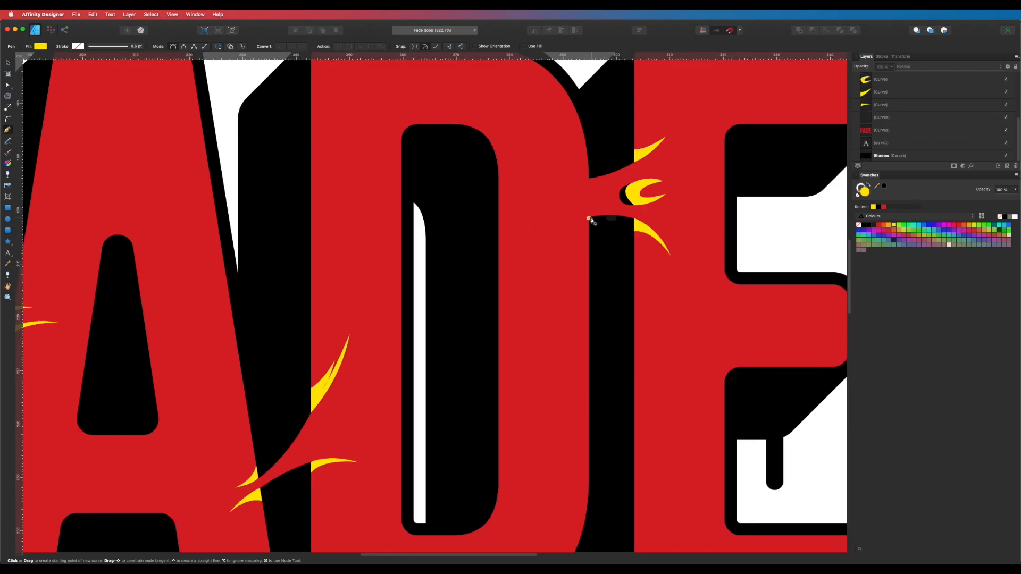
pyautogui.click(590, 218)
pyautogui.moveTo(541, 262); pyautogui.dragTo(527, 300)
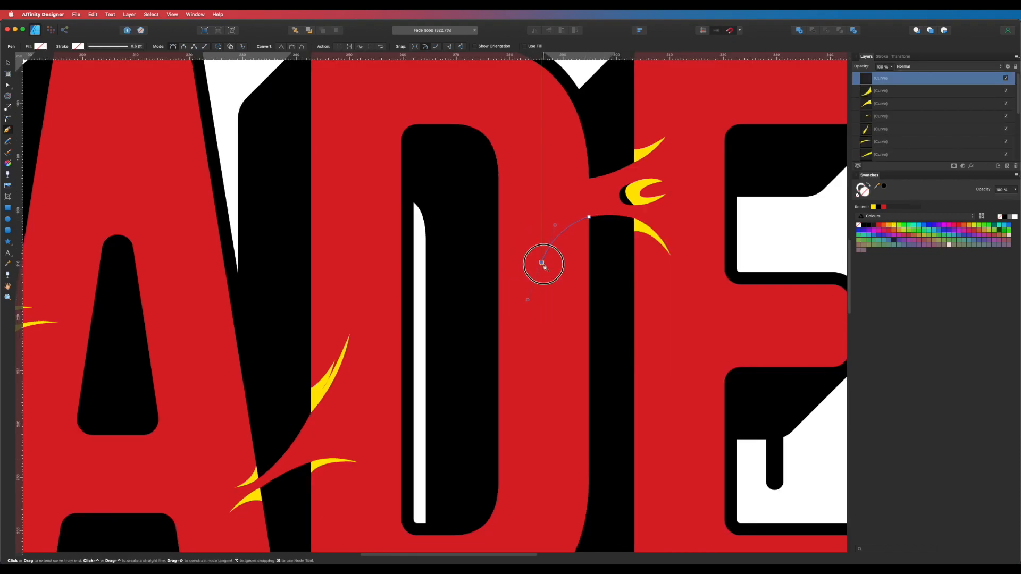
pyautogui.moveTo(588, 231); pyautogui.dragTo(619, 228)
pyautogui.press('super+z')
pyautogui.click(542, 263)
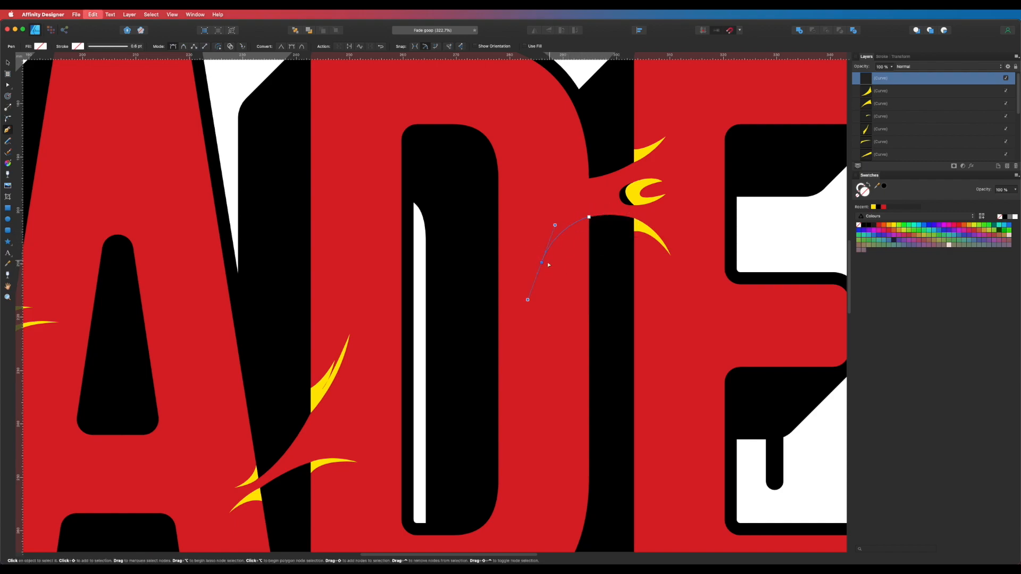
pyautogui.click(541, 262)
pyautogui.moveTo(589, 231)
pyautogui.mouseDown()
pyautogui.moveTo(618, 230)
pyautogui.moveTo(589, 230)
pyautogui.mouseUp()
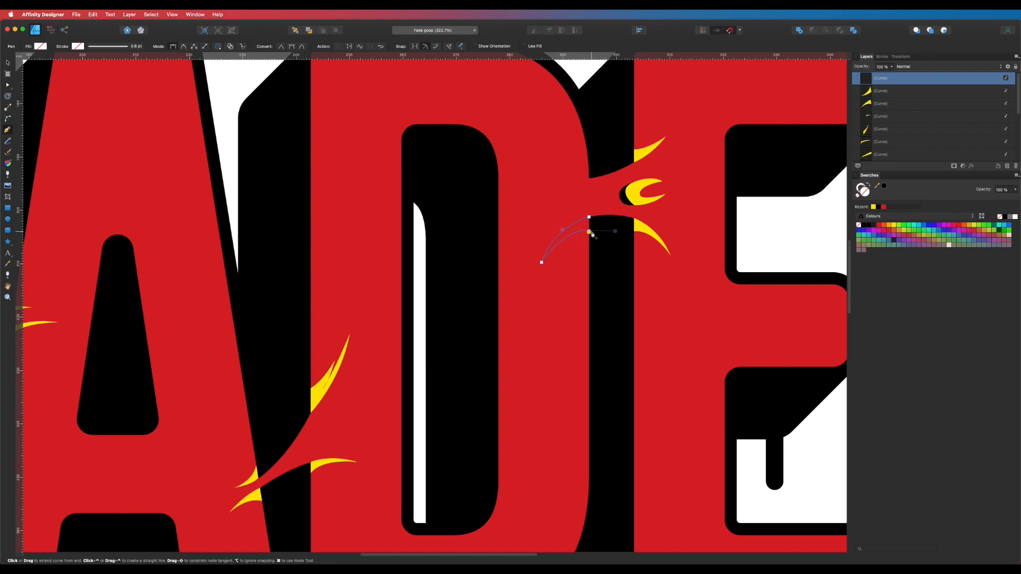
pyautogui.click(589, 219)
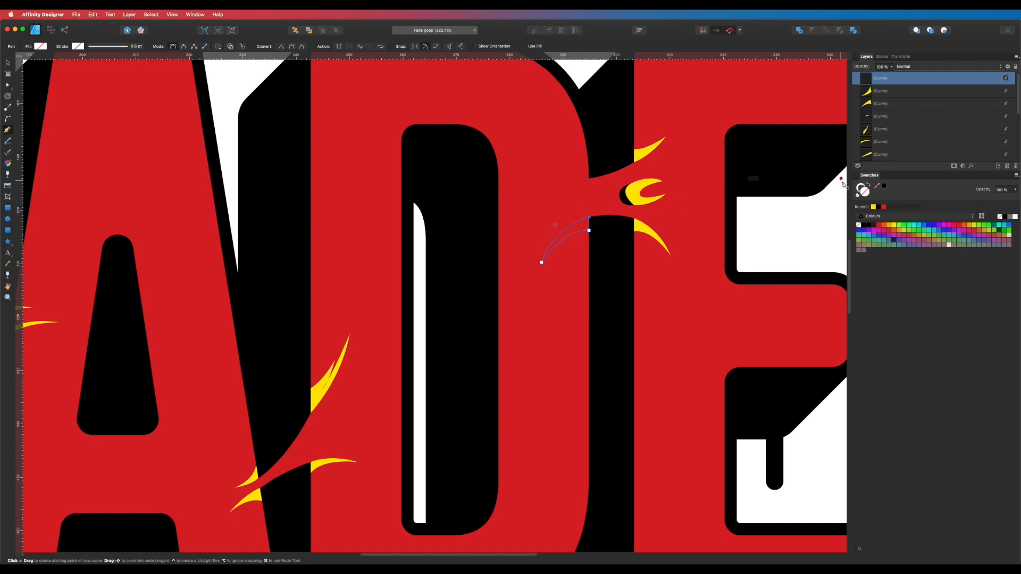
pyautogui.click(873, 207)
# Draw a two-pronged sliver inside the D, continuing the upper edge of the D–E strand, and fill it yellow
pyautogui.click(589, 179)
pyautogui.moveTo(548, 163); pyautogui.dragTo(533, 141)
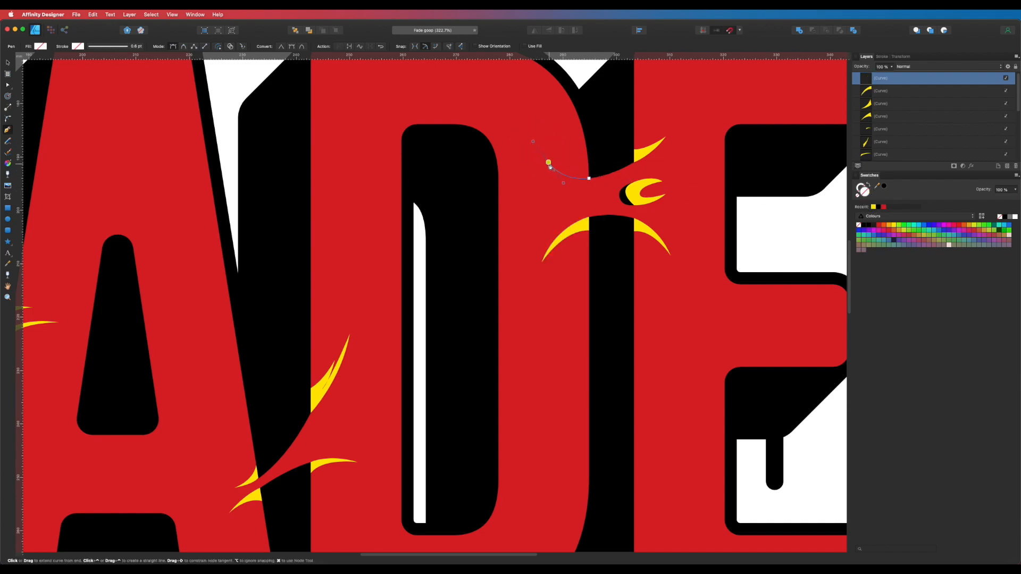
pyautogui.keyDown('alt'); pyautogui.click(548, 162); pyautogui.keyUp('alt')
pyautogui.moveTo(581, 171)
pyautogui.mouseDown()
pyautogui.moveTo(595, 167)
pyautogui.moveTo(571, 157)
pyautogui.mouseUp()
pyautogui.keyDown('alt'); pyautogui.click(581, 171); pyautogui.keyUp('alt')
pyautogui.keyDown('alt'); pyautogui.click(573, 162); pyautogui.keyUp('alt')
pyautogui.click(590, 170)
pyautogui.click(590, 180)
pyautogui.click(873, 207)
# Select all the yellow sliver curves and combine them into one shape with the Add operation
pyautogui.press('super+1')
pyautogui.press('v')
pyautogui.press('p')
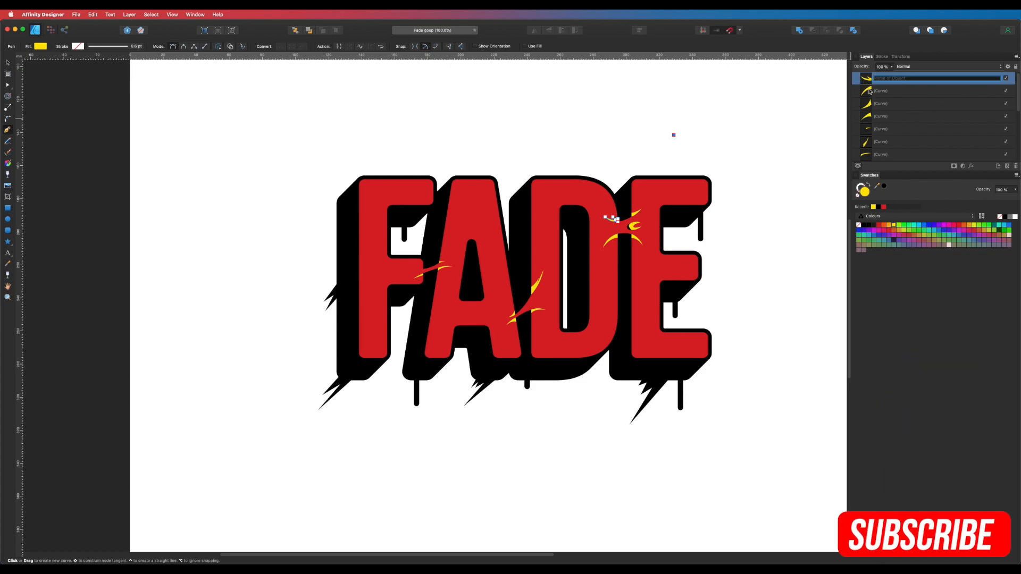
pyautogui.scroll(-3, 870, 96)
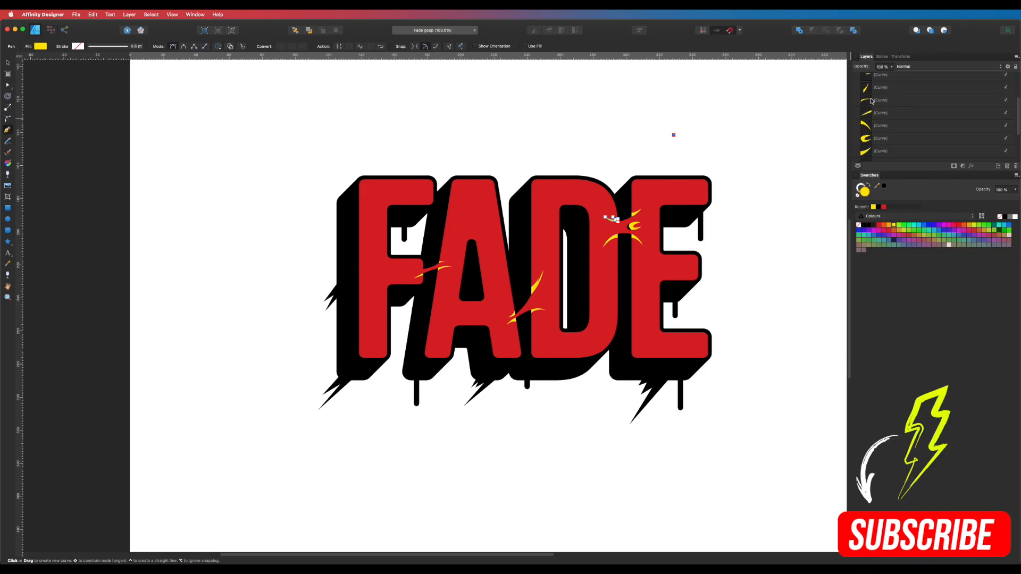
pyautogui.scroll(-2, 870, 112)
pyautogui.keyDown('shift'); pyautogui.click(871, 132); pyautogui.keyUp('shift')
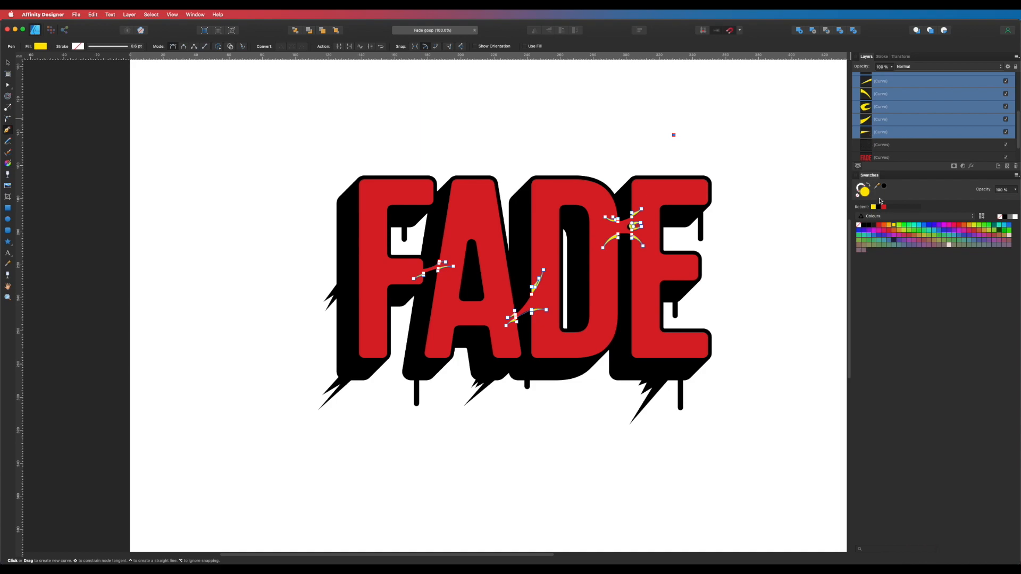
pyautogui.click(799, 30)
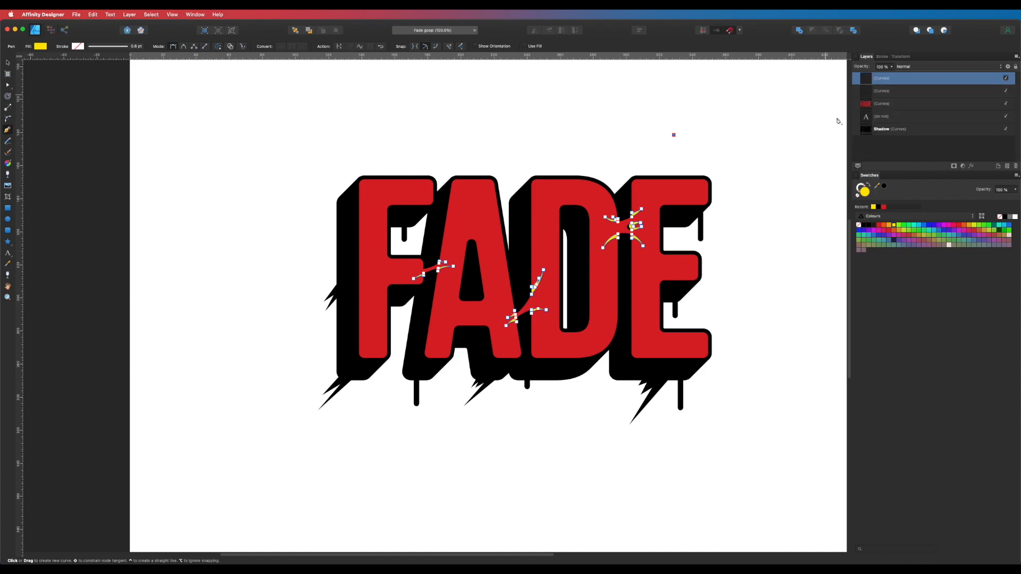
# Change the combined slivers' fill to black and deselect them
pyautogui.click(878, 208)
pyautogui.press('v')
pyautogui.moveTo(734, 121); pyautogui.dragTo(632, 170)
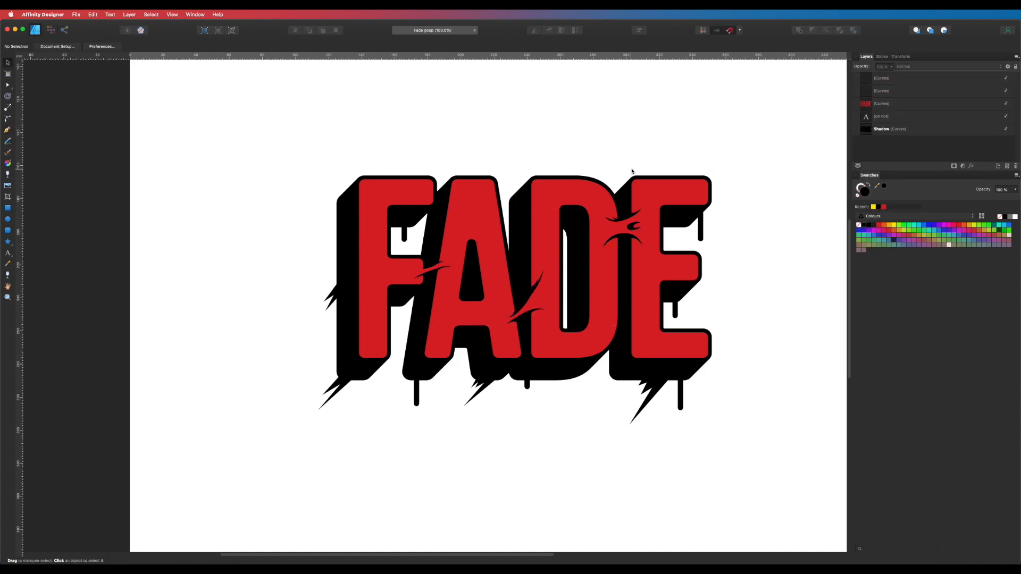
pyautogui.scroll(-3, 723, 186)
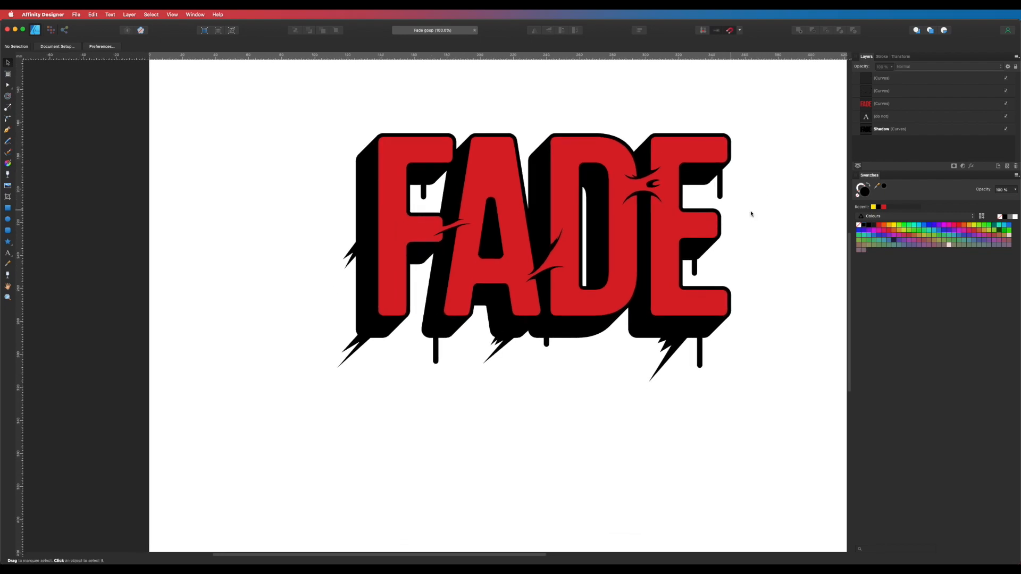
pyautogui.moveTo(568, 237); pyautogui.dragTo(663, 248)
pyautogui.moveTo(593, 300); pyautogui.dragTo(571, 267)
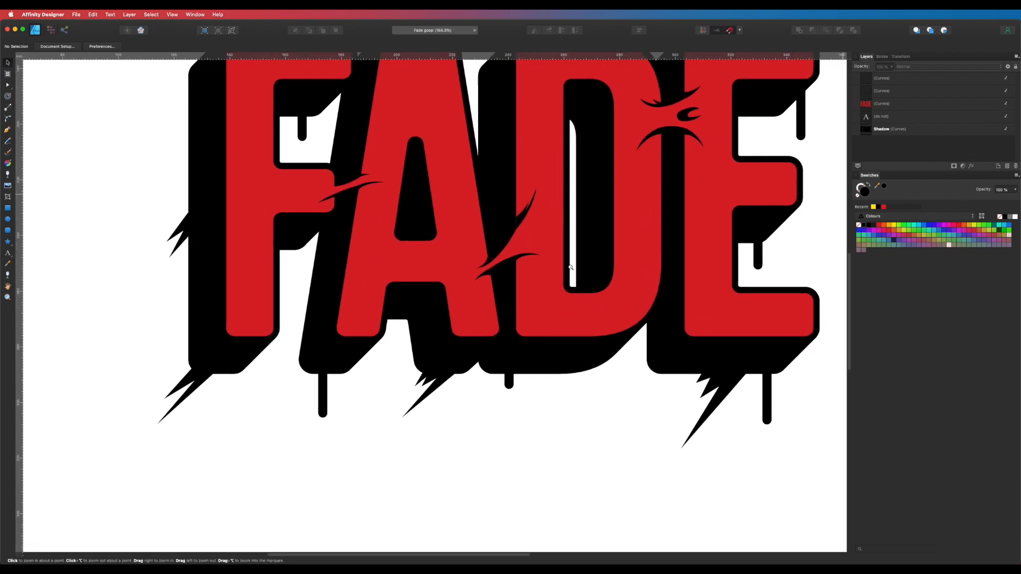
pyautogui.press('super+1')
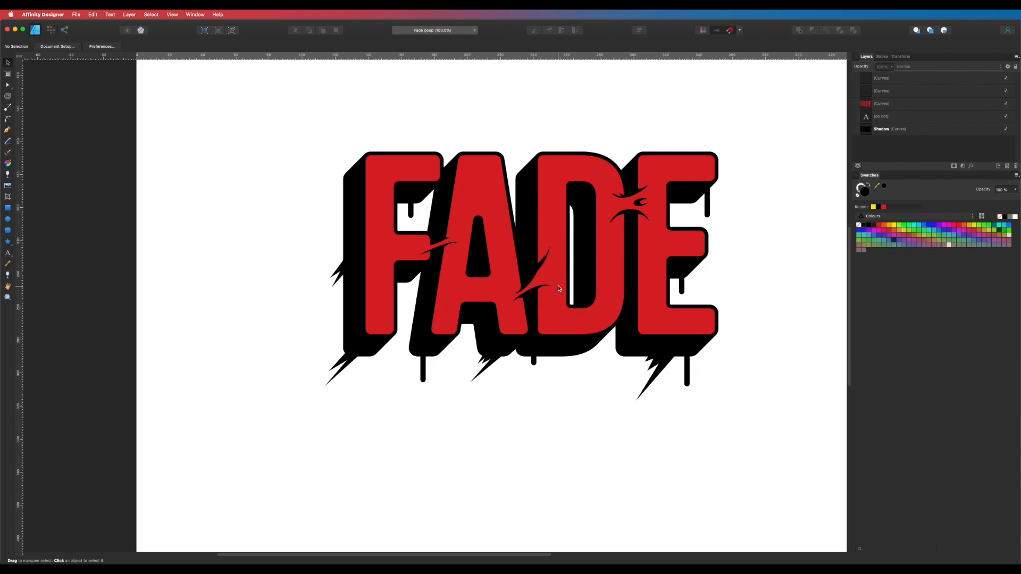
# Draw a small curved, tapered sliver on the inner edge of the A's left leg, just below the crossbar, and fill it yellow
pyautogui.press('p')
pyautogui.scroll(5, 473, 301)
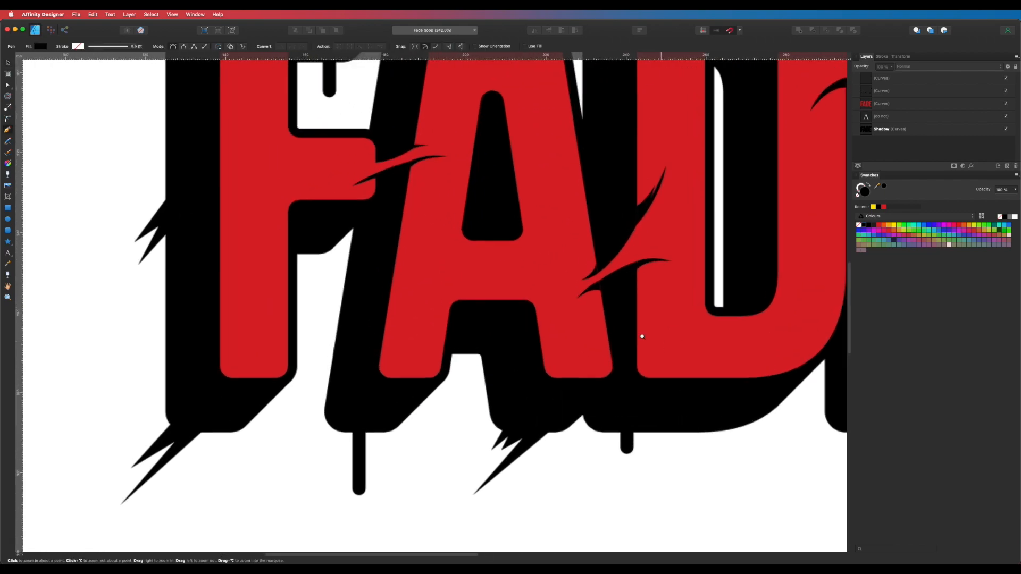
pyautogui.click(446, 325)
pyautogui.moveTo(411, 353); pyautogui.dragTo(400, 369)
pyautogui.click(411, 353)
pyautogui.moveTo(449, 319); pyautogui.dragTo(466, 309)
pyautogui.click(449, 317)
pyautogui.click(448, 325)
pyautogui.moveTo(712, 281); pyautogui.dragTo(664, 310)
pyautogui.press('v')
pyautogui.click(873, 206)
# Draw a curved, pointed sliver on the outer edge of the F's stem near its upper corner and fill it yellow
pyautogui.moveTo(466, 263); pyautogui.dragTo(421, 319)
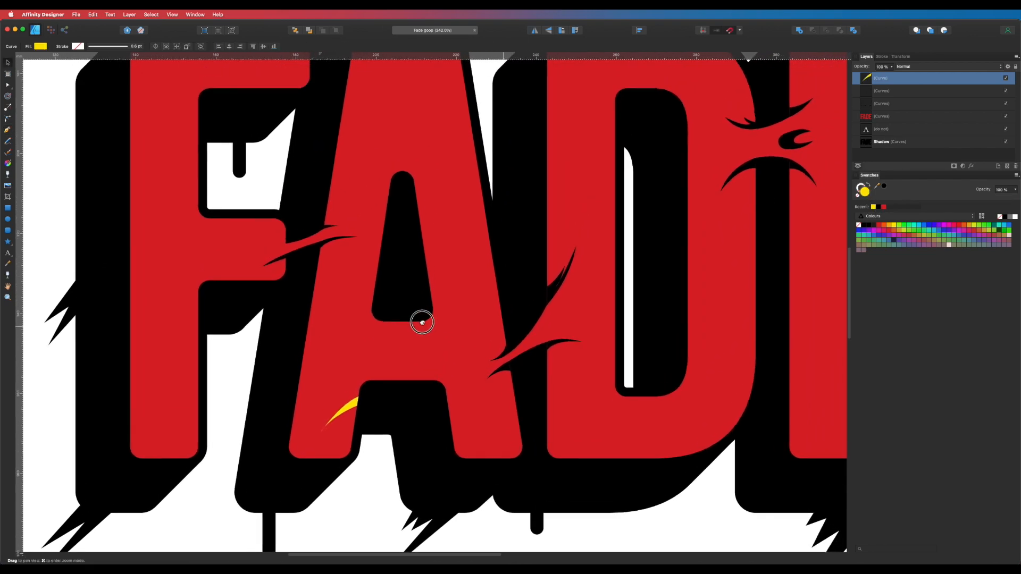
pyautogui.press('p')
pyautogui.scroll(3, 222, 273)
pyautogui.hscroll(-1, 222, 273)
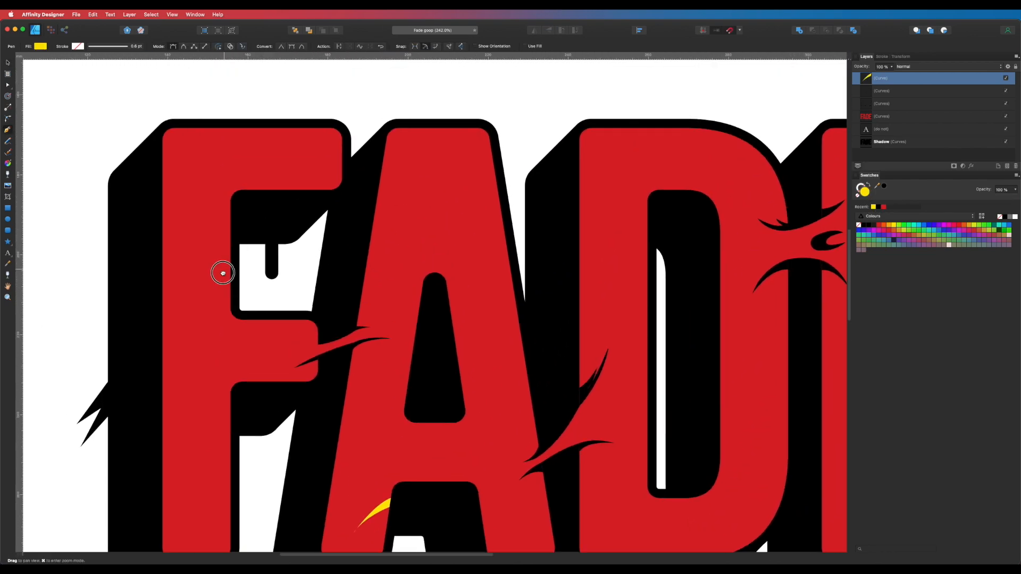
pyautogui.click(161, 197)
pyautogui.moveTo(193, 177); pyautogui.dragTo(207, 149)
pyautogui.moveTo(164, 210); pyautogui.dragTo(146, 216)
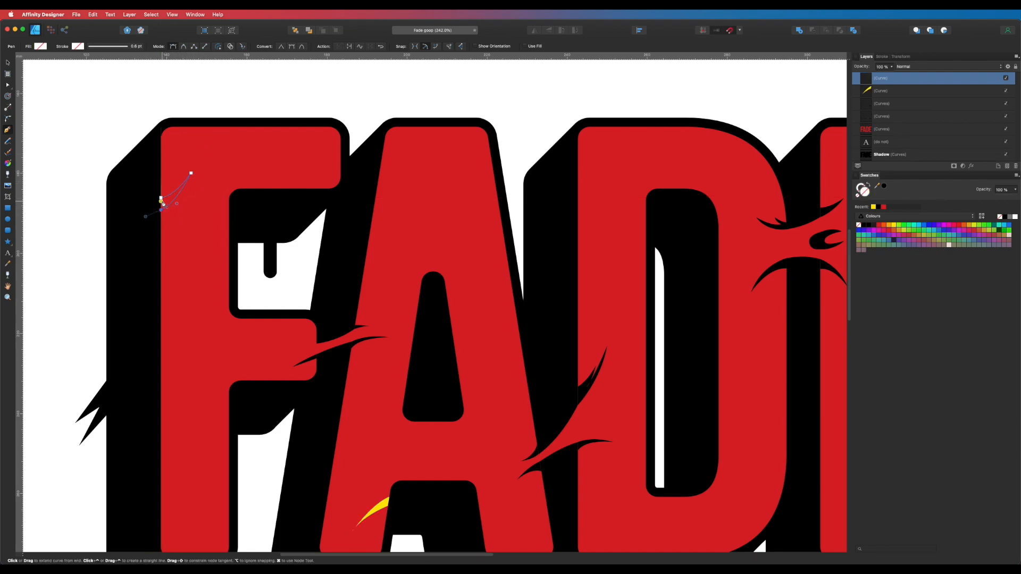
pyautogui.click(162, 199)
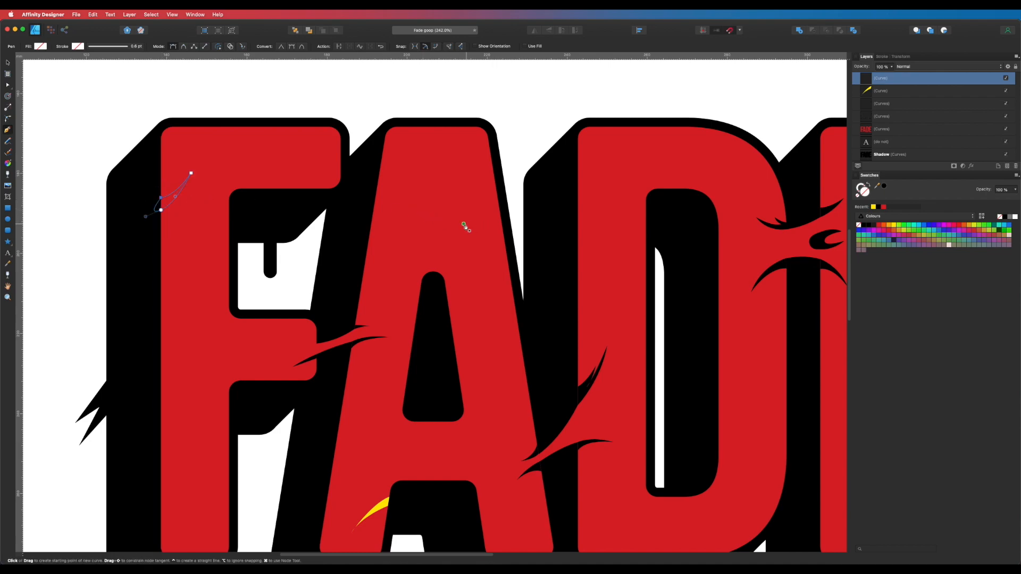
pyautogui.click(873, 207)
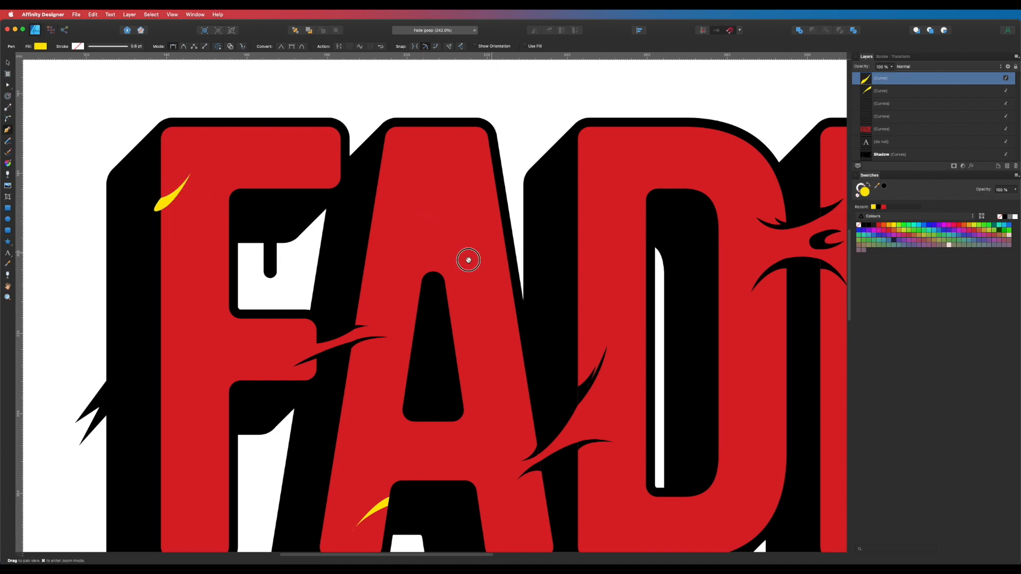
# Draw a tapered sliver pointing inward from the A's right outer edge, just above its counter, and fill it yellow
pyautogui.hscroll(3, 436, 258)
pyautogui.click(415, 252)
pyautogui.moveTo(379, 276); pyautogui.dragTo(353, 286)
pyautogui.click(380, 277)
pyautogui.moveTo(418, 267); pyautogui.dragTo(434, 257)
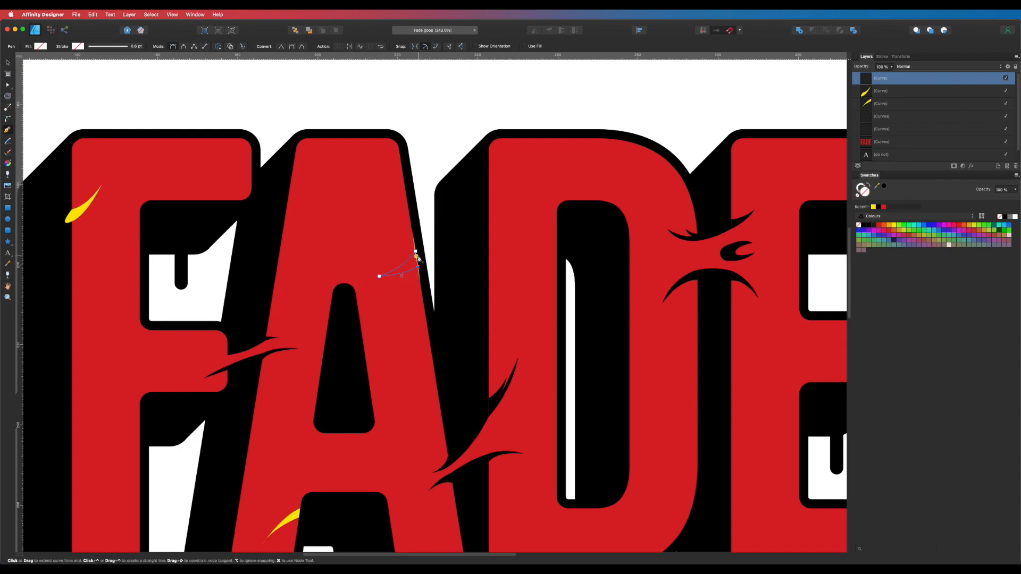
pyautogui.click(415, 251)
pyautogui.click(874, 208)
# Draw a curved, tapered sliver rising inward from the left edge of the E's stem, below the middle arm's level, and fill it yellow
pyautogui.moveTo(662, 289); pyautogui.dragTo(584, 212)
pyautogui.moveTo(653, 335); pyautogui.dragTo(725, 276)
pyautogui.click(701, 306)
pyautogui.moveTo(653, 353); pyautogui.dragTo(626, 359)
pyautogui.click(654, 351)
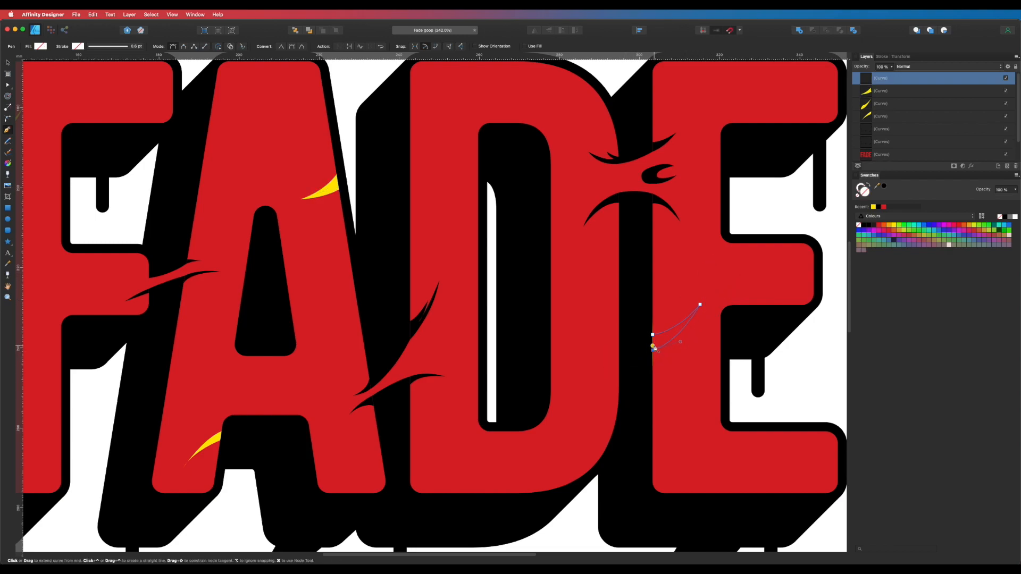
pyautogui.click(653, 338)
pyautogui.click(874, 207)
# Combine the four yellow slivers into one shape with the Add operation and change its fill to black
pyautogui.scroll(-5, 588, 304)
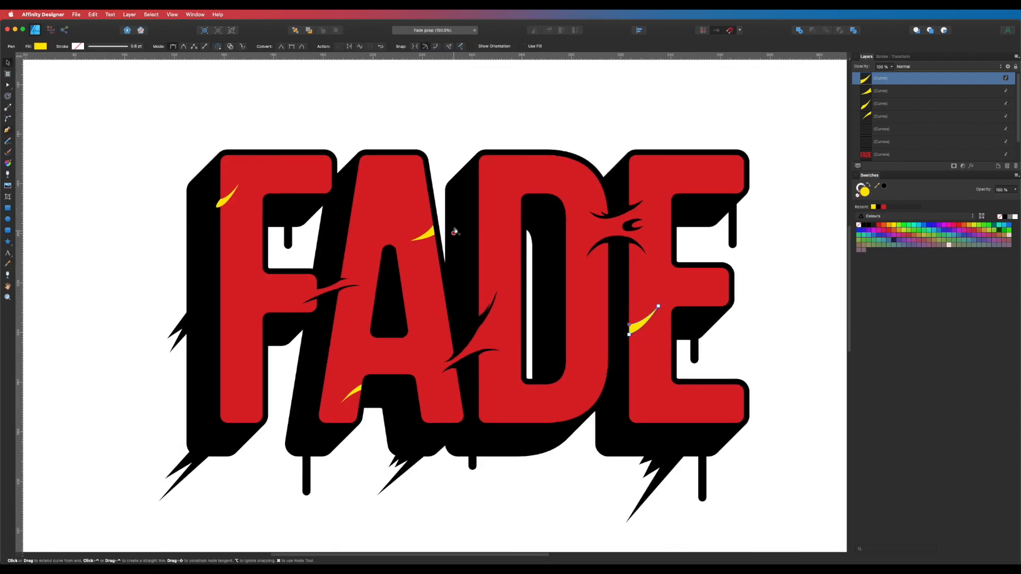
pyautogui.press('v')
pyautogui.keyDown('shift'); pyautogui.click(431, 238); pyautogui.keyUp('shift')
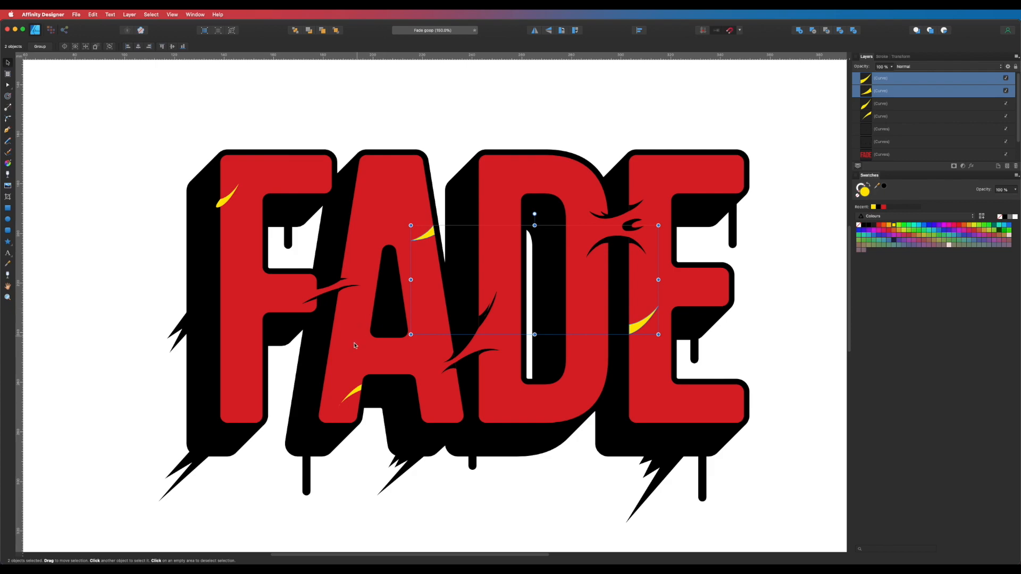
pyautogui.keyDown('shift'); pyautogui.click(356, 390); pyautogui.keyUp('shift')
pyautogui.keyDown('shift'); pyautogui.click(226, 198); pyautogui.keyUp('shift')
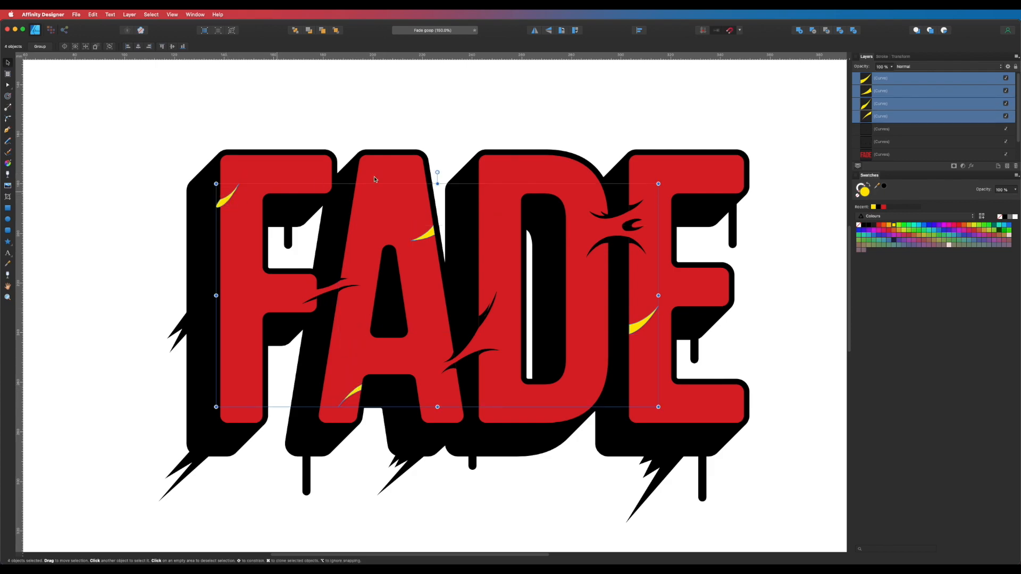
pyautogui.click(800, 30)
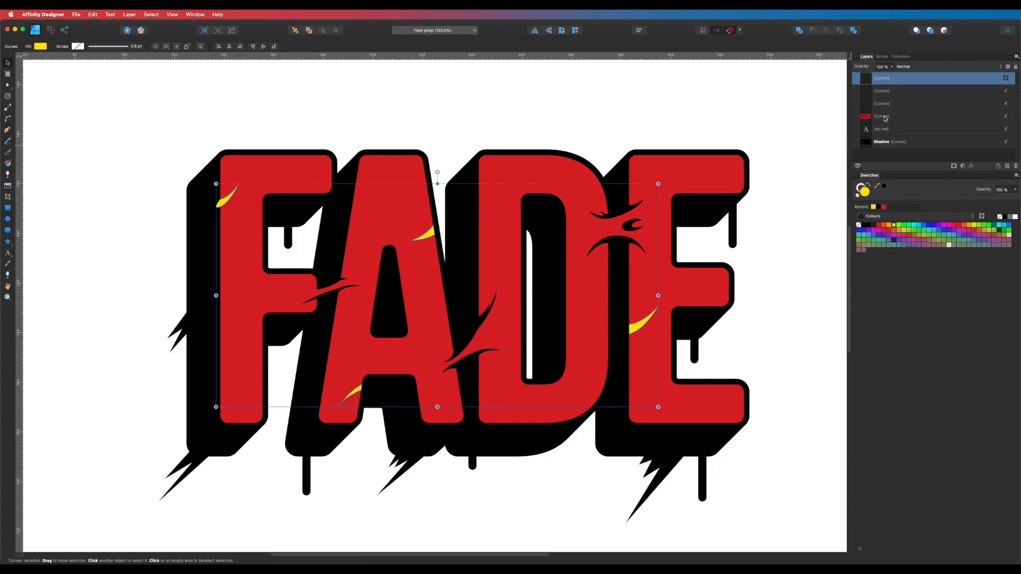
pyautogui.click(882, 206)
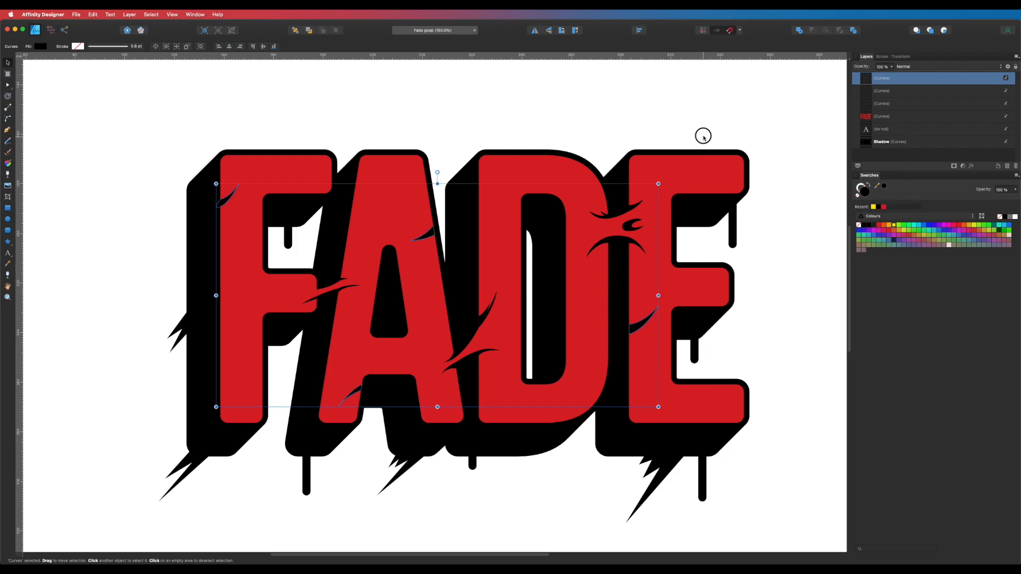
pyautogui.click(704, 132)
# Select all nodes of the black bolts-and-drips shape, round its corners together with the Corner tool, and deselect it
pyautogui.scroll(-3, 710, 319)
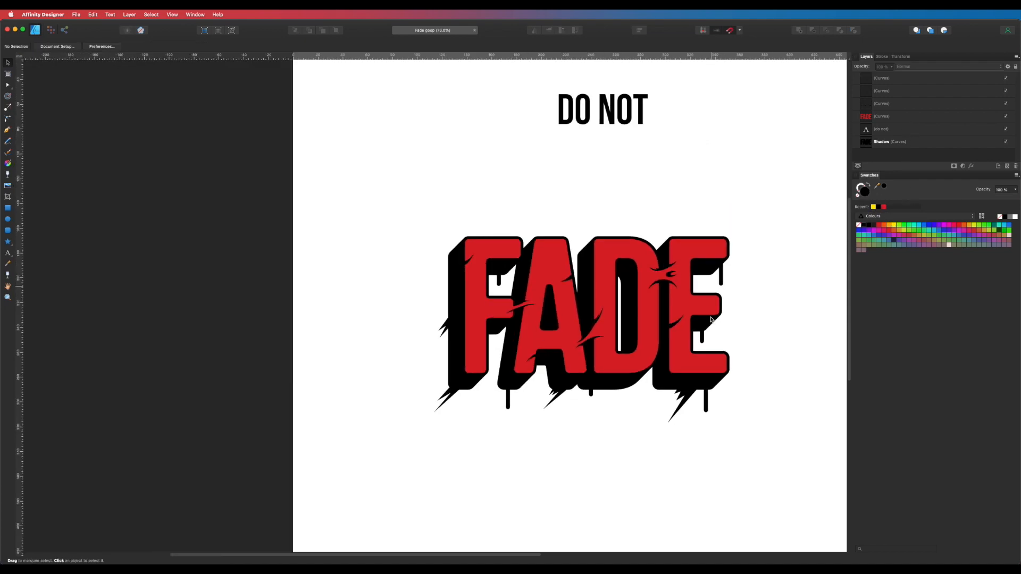
pyautogui.scroll(3, 710, 319)
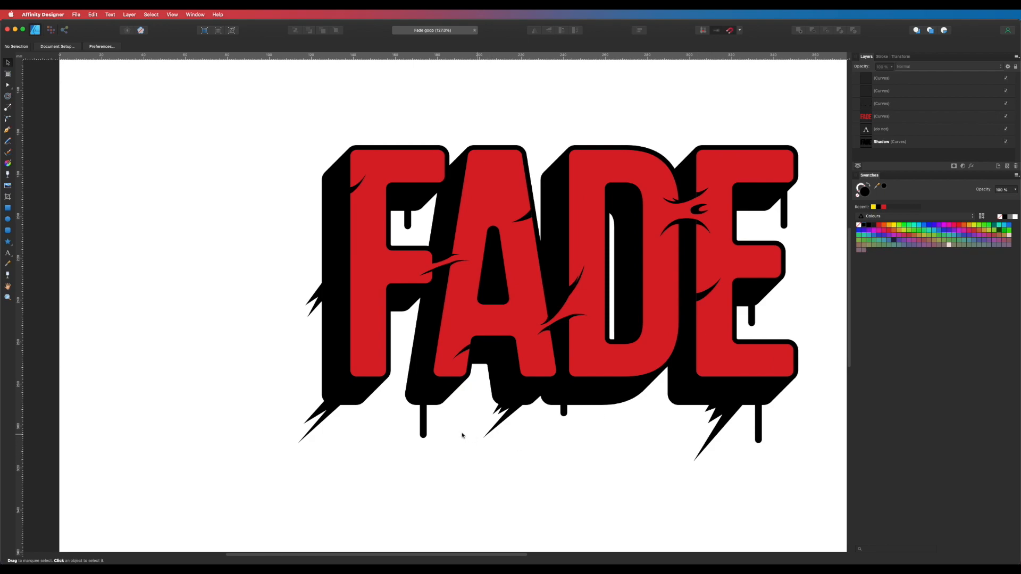
pyautogui.scroll(4, 445, 331)
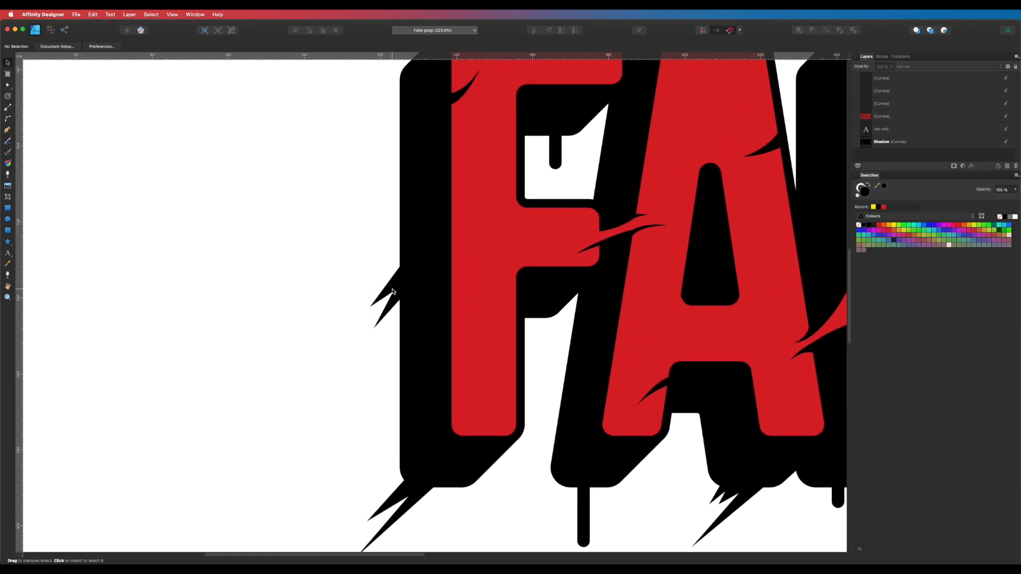
pyautogui.click(393, 292)
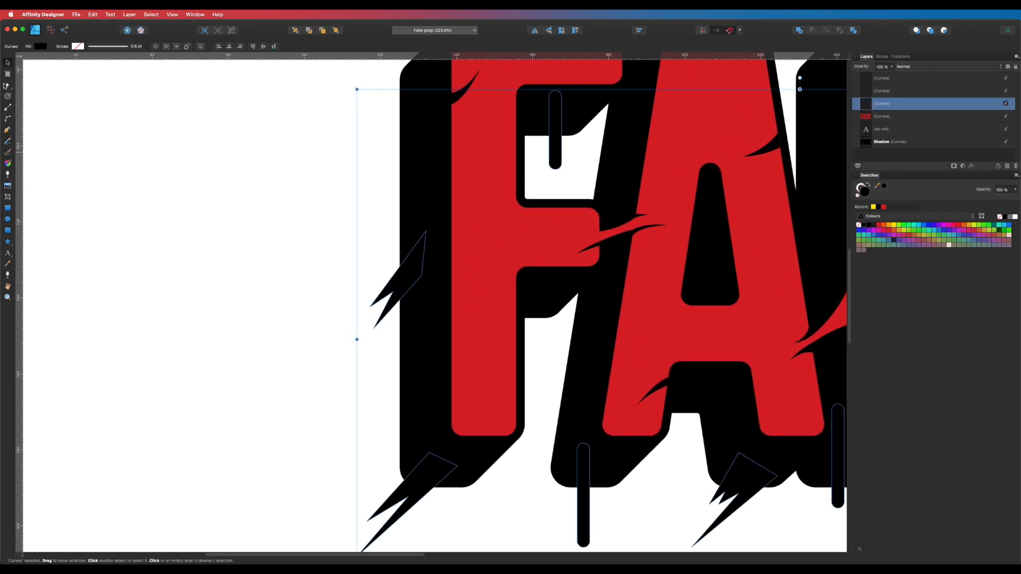
pyautogui.click(8, 119)
pyautogui.scroll(-6, 713, 263)
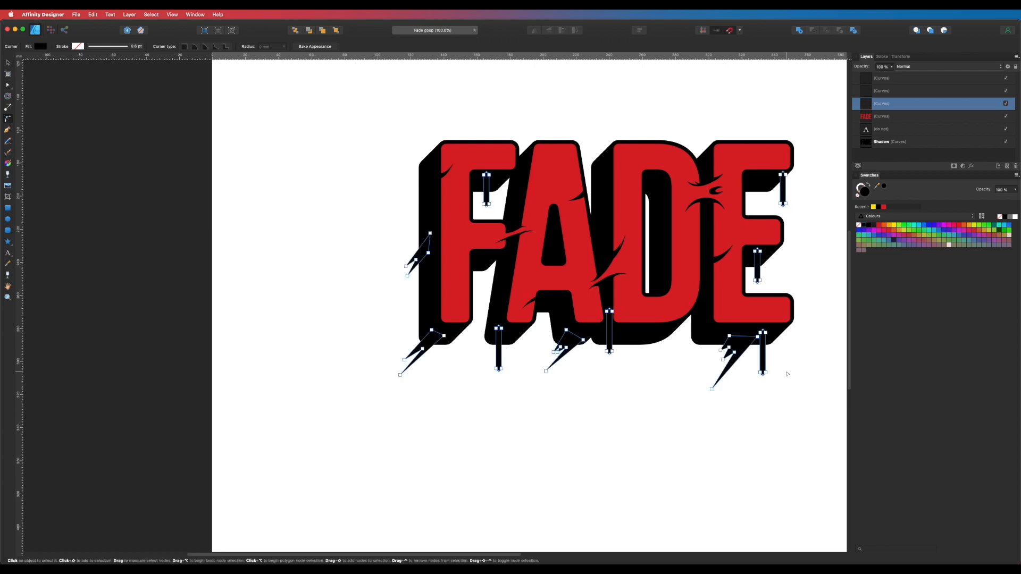
pyautogui.moveTo(812, 405); pyautogui.dragTo(316, 145)
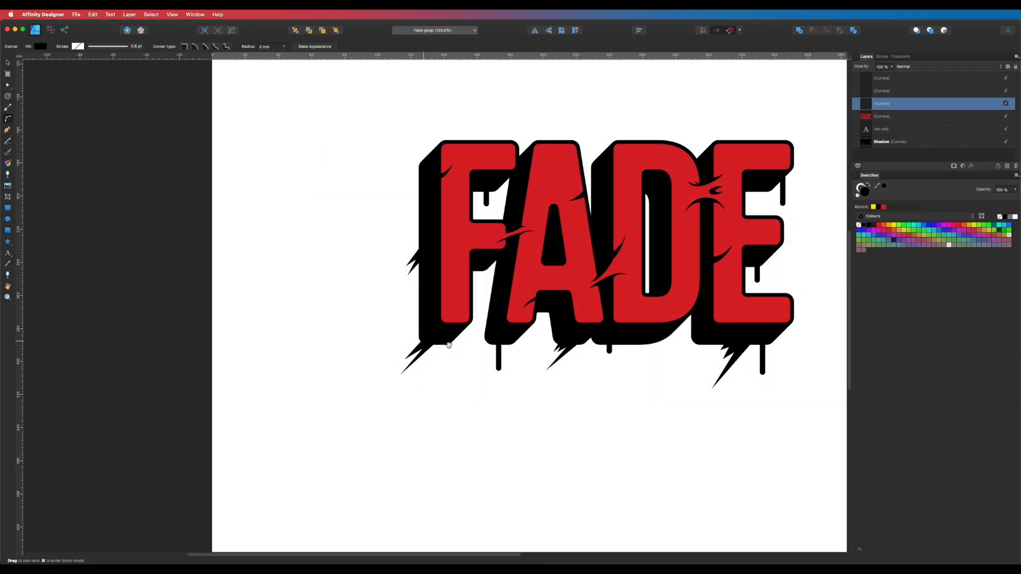
pyautogui.scroll(5, 484, 388)
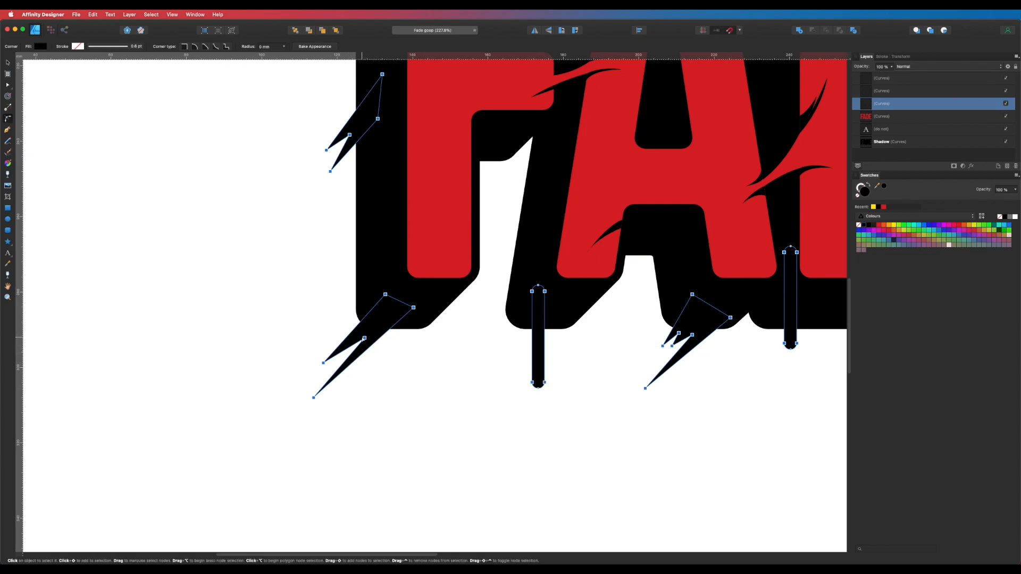
pyautogui.moveTo(364, 339)
pyautogui.mouseDown()
pyautogui.moveTo(331, 364)
pyautogui.moveTo(353, 350)
pyautogui.mouseUp()
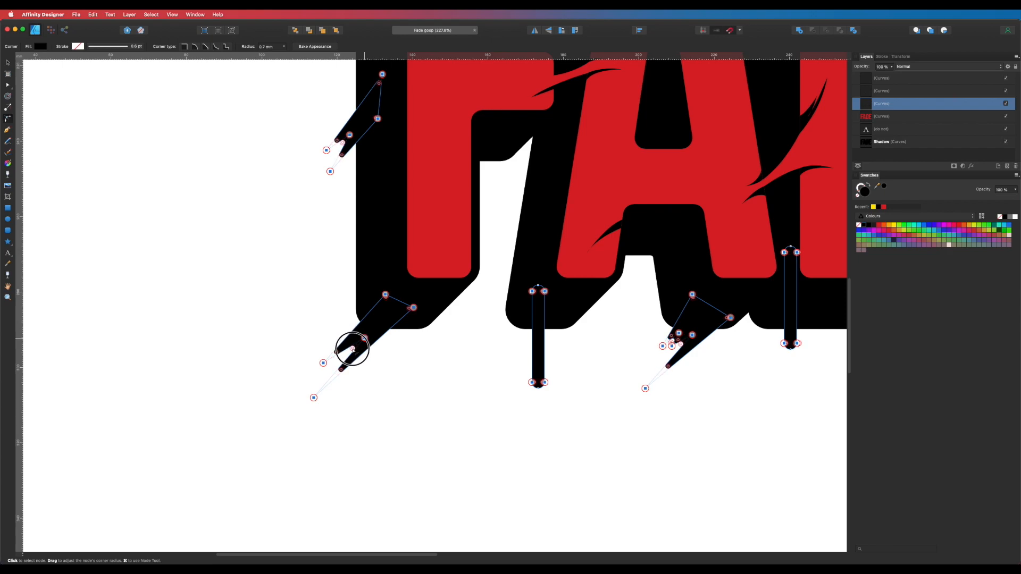
pyautogui.press('v')
pyautogui.click(551, 349)
pyautogui.scroll(-4, 646, 322)
pyautogui.moveTo(646, 323); pyautogui.dragTo(513, 400)
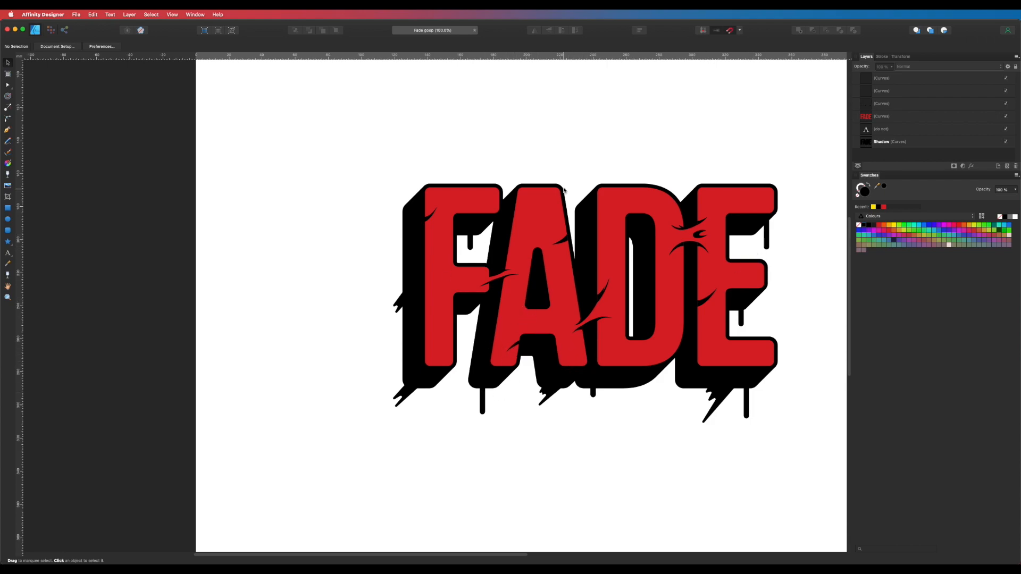
pyautogui.press('c')
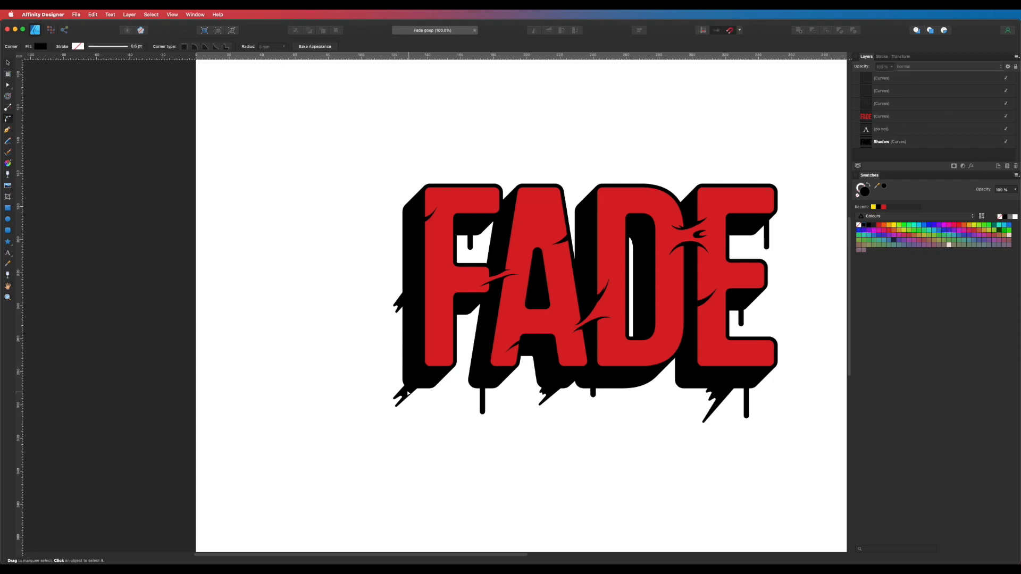
pyautogui.click(398, 392)
pyautogui.click(409, 399)
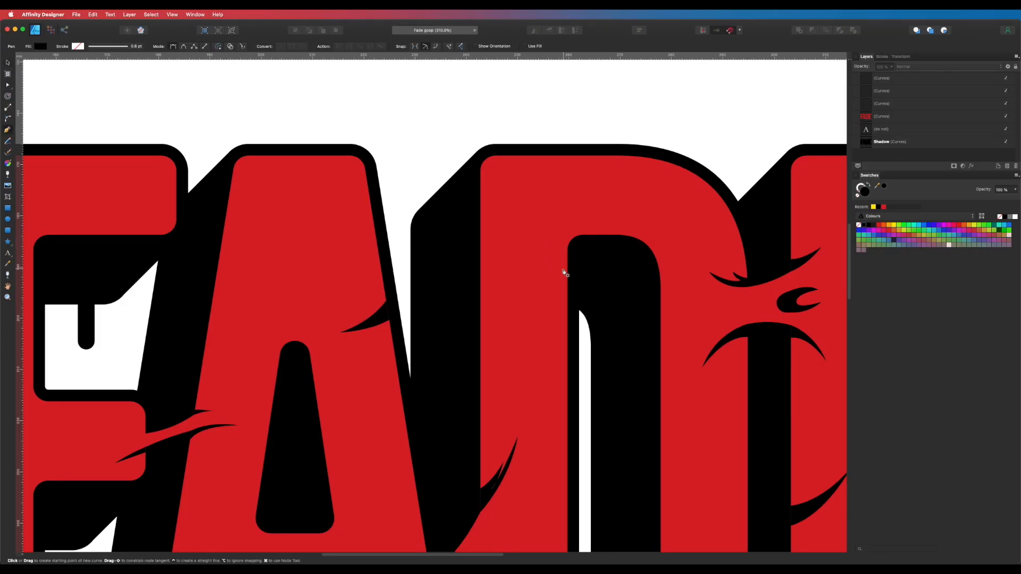
# Draw a concave-sided gooey strand diagonally across the upper-left corner of the D's counter and fill it yellow
pyautogui.click(549, 272)
pyautogui.moveTo(603, 224); pyautogui.dragTo(610, 188)
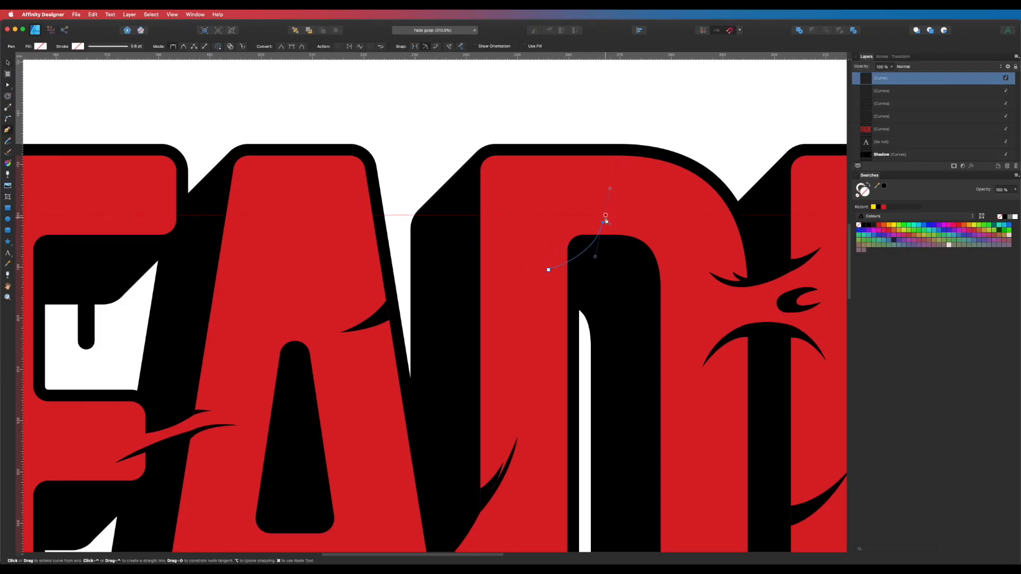
pyautogui.click(604, 224)
pyautogui.moveTo(550, 306); pyautogui.dragTo(545, 337)
pyautogui.click(550, 305)
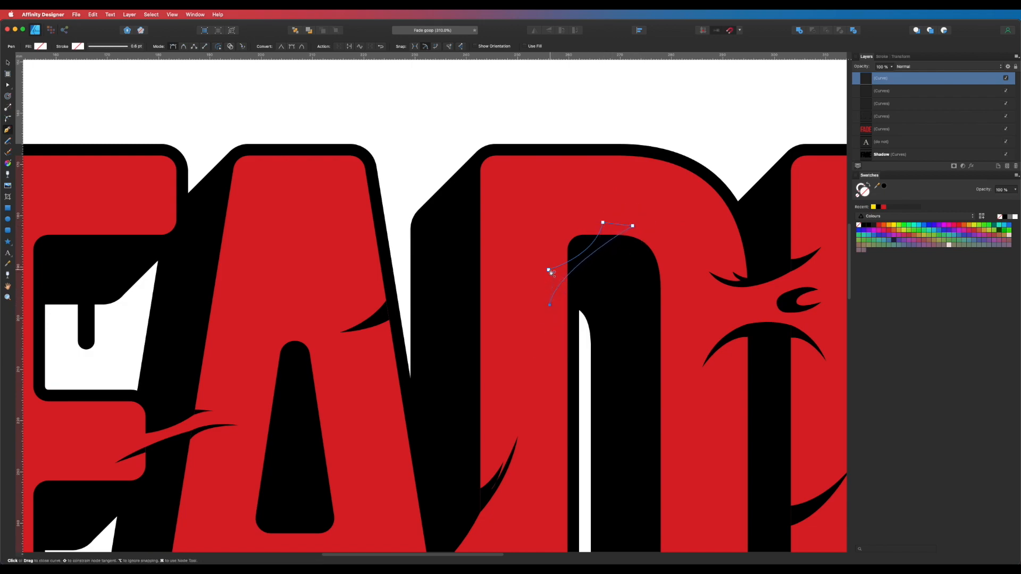
pyautogui.click(549, 270)
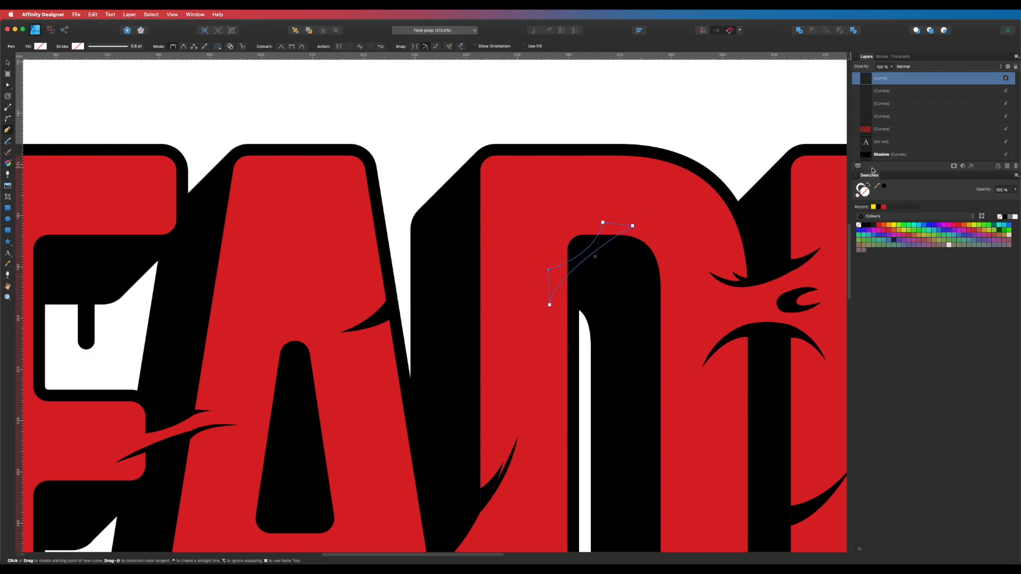
pyautogui.click(873, 208)
# Draw a closed, concave-sided gooey strand sloping across the lower part of the A's counter, overlapping both legs
pyautogui.scroll(-5, 591, 287)
pyautogui.hscroll(-6, 591, 287)
pyautogui.click(388, 400)
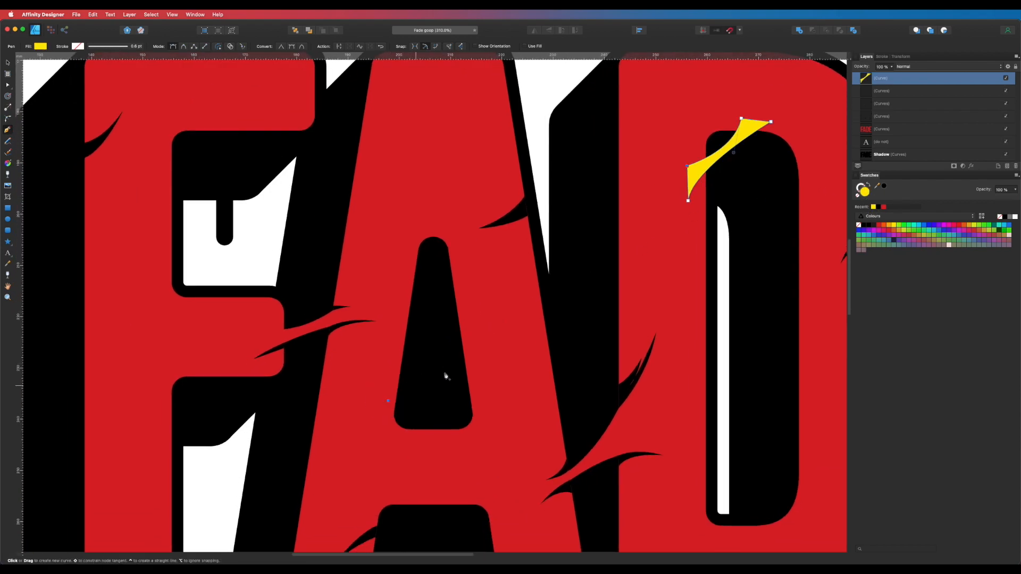
pyautogui.moveTo(493, 350); pyautogui.dragTo(528, 307)
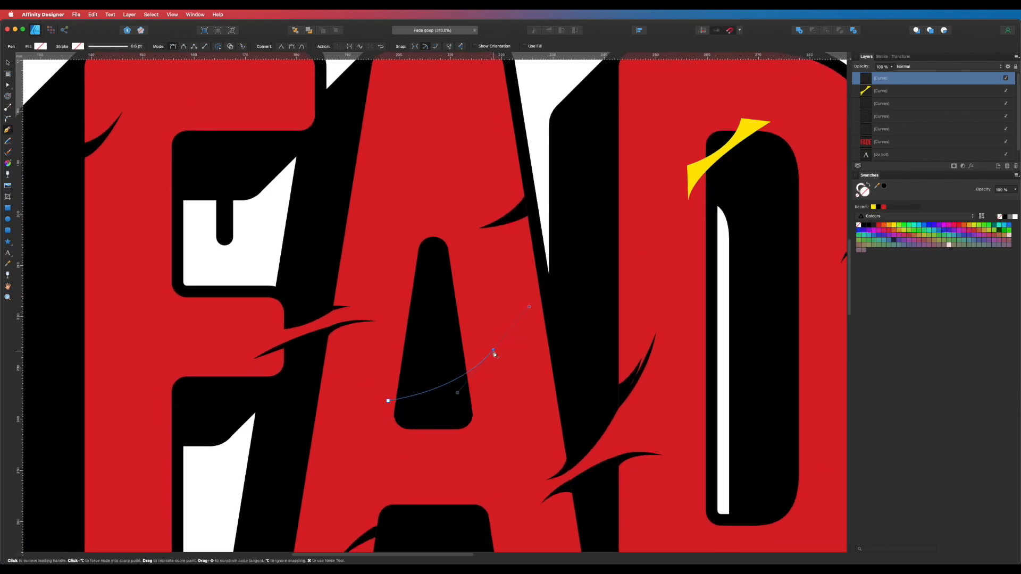
pyautogui.click(491, 396)
pyautogui.moveTo(387, 436); pyautogui.dragTo(350, 480)
pyautogui.click(390, 434)
# Combine the A and D counter strands into one shape with the Add operation and fill it red
pyautogui.press('v')
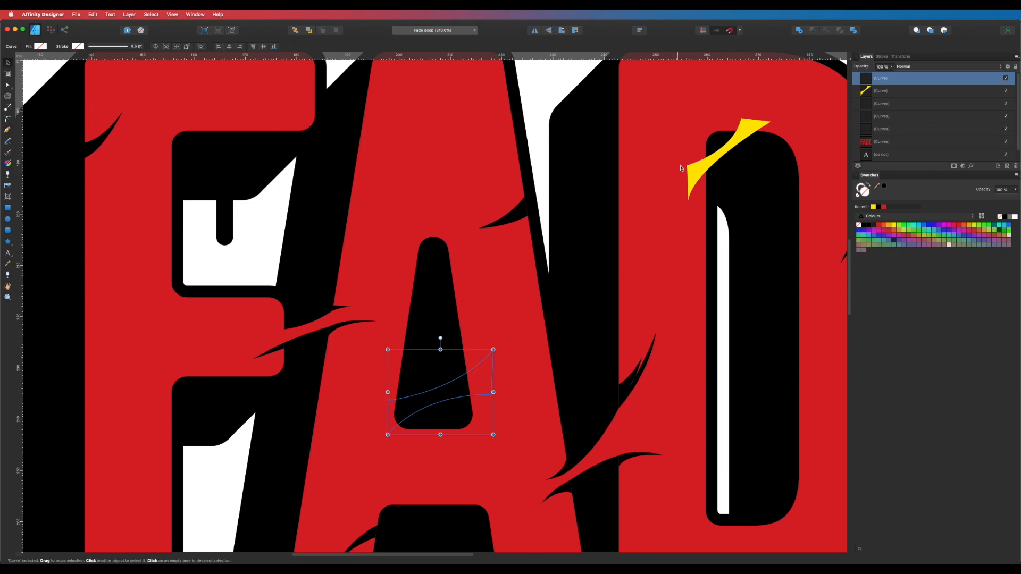
pyautogui.keyDown('shift'); pyautogui.click(710, 171); pyautogui.keyUp('shift')
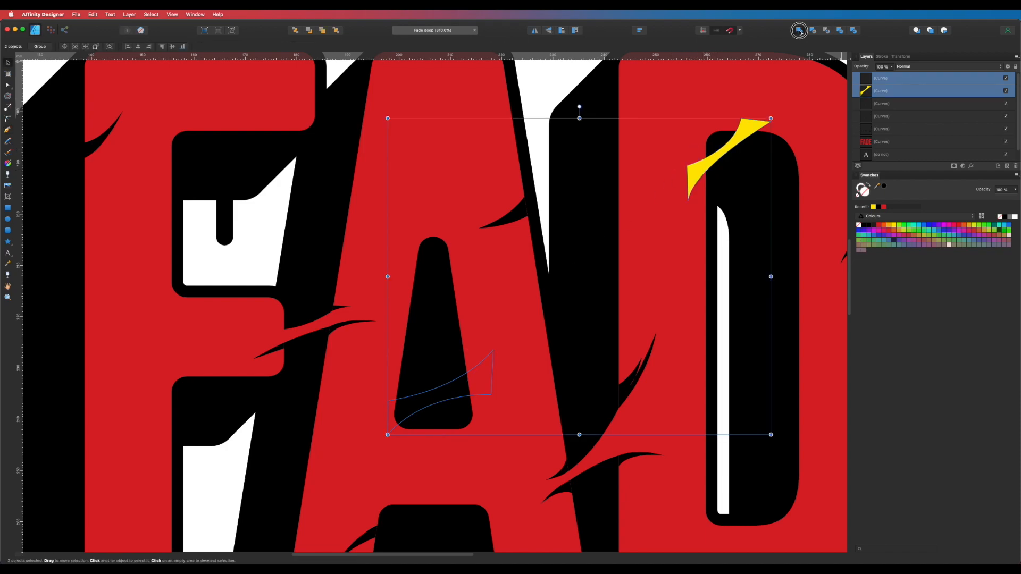
pyautogui.click(800, 31)
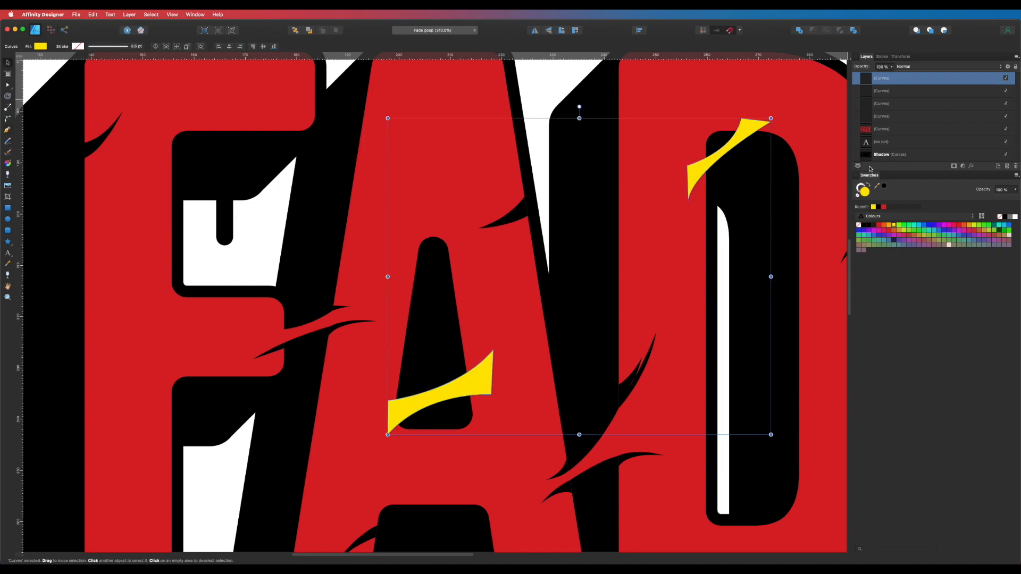
pyautogui.click(885, 207)
pyautogui.scroll(-10, 714, 279)
pyautogui.press('p')
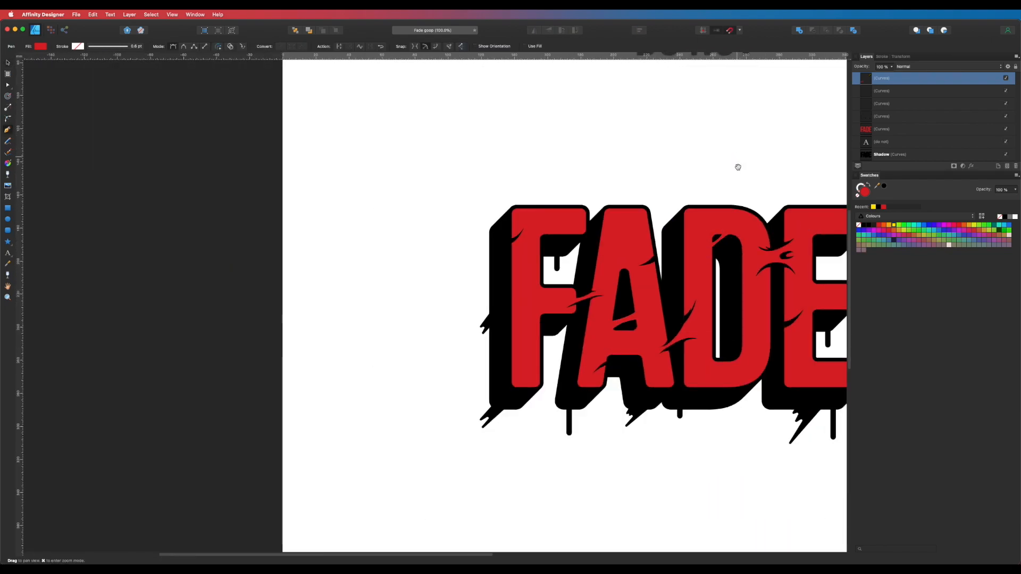
pyautogui.scroll(10, 738, 167)
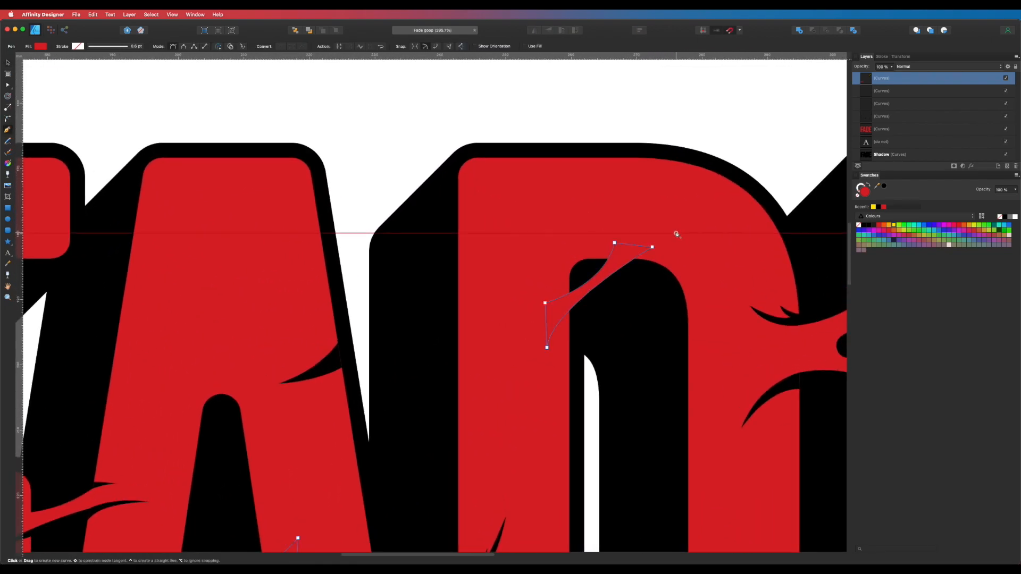
pyautogui.press('v')
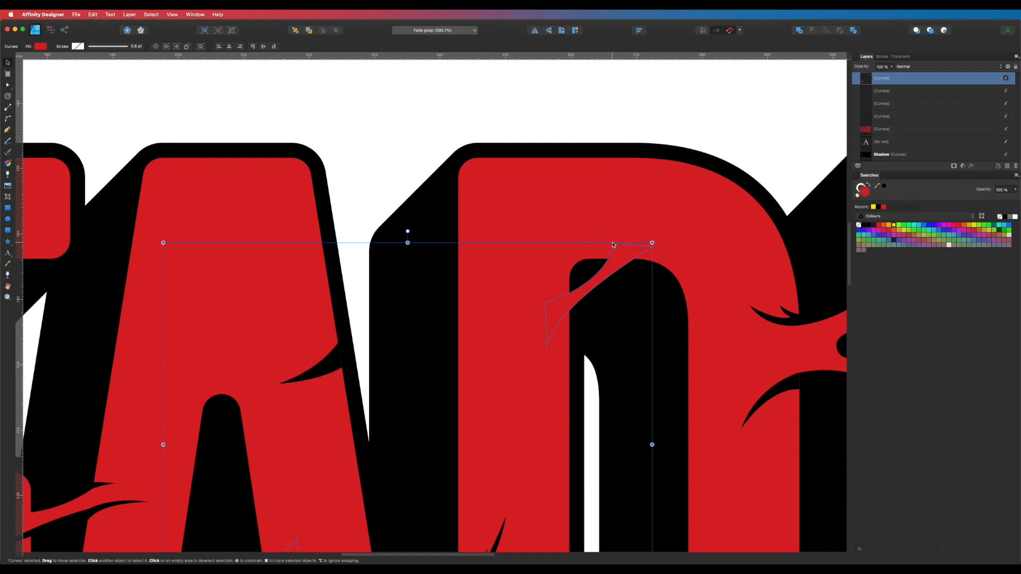
# Draw a closed, curved pointed sliver rising from the upper end of the D's counter strand and fill it black
pyautogui.press('p')
pyautogui.press('Escape')
pyautogui.moveTo(608, 259); pyautogui.dragTo(619, 188)
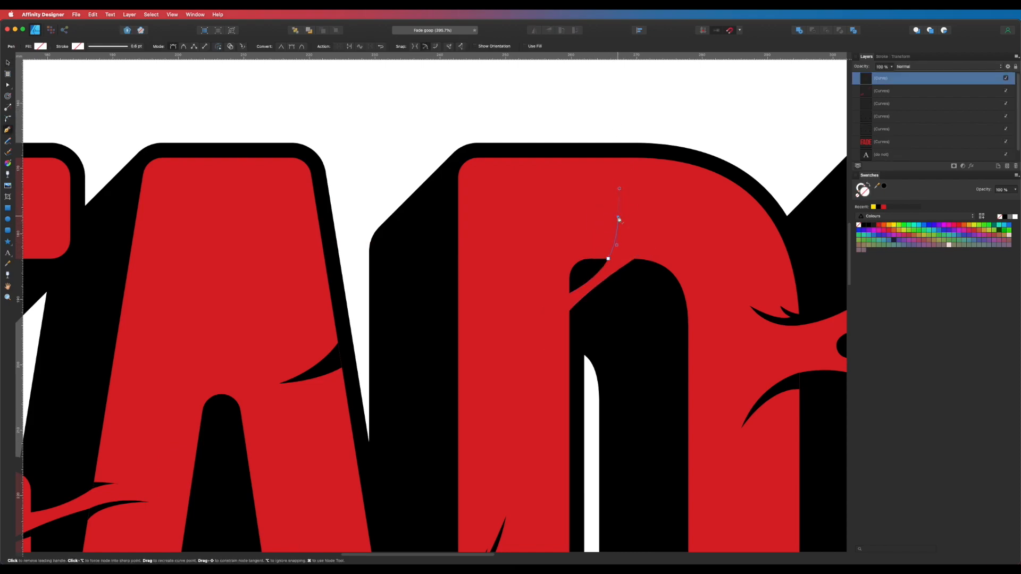
pyautogui.click(619, 218)
pyautogui.moveTo(597, 260); pyautogui.dragTo(581, 270)
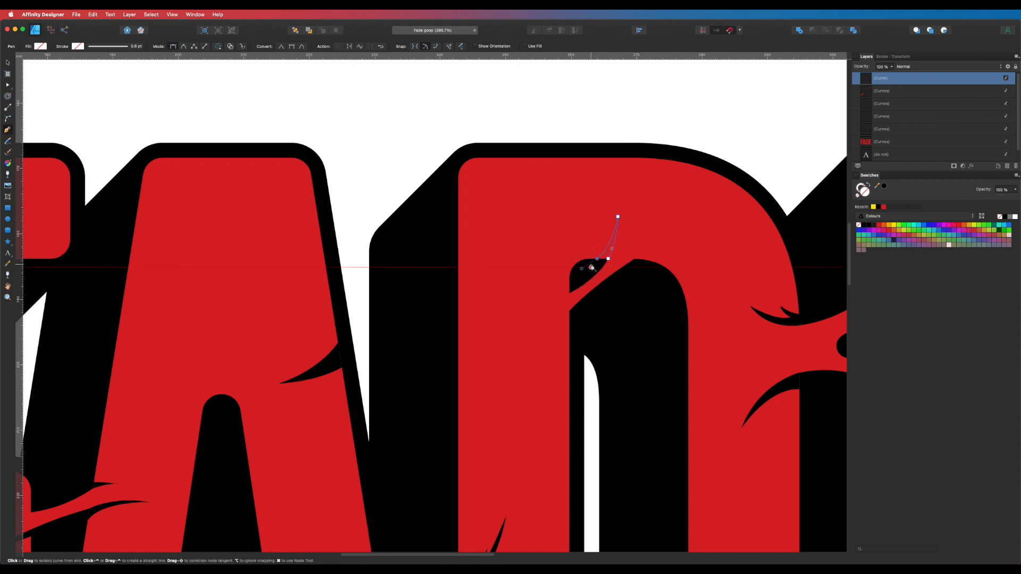
pyautogui.click(610, 261)
pyautogui.click(878, 208)
# Draw a curved pointed sliver from the lower end of the D's counter strand into the stem and fill it yellow
pyautogui.scroll(-2, 653, 270)
pyautogui.hscroll(-3, 653, 271)
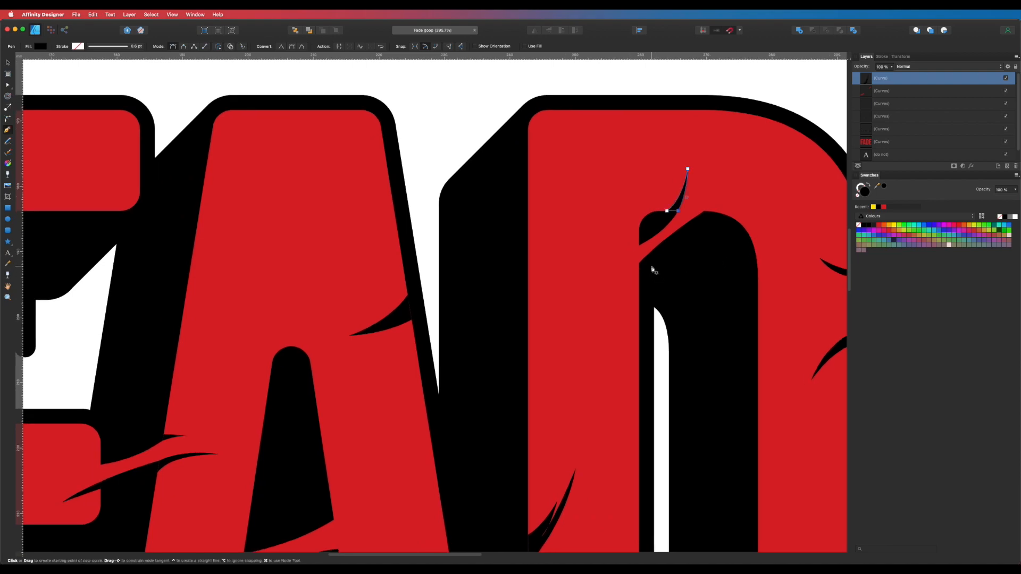
pyautogui.click(639, 263)
pyautogui.moveTo(615, 316)
pyautogui.mouseDown()
pyautogui.moveTo(614, 359)
pyautogui.moveTo(616, 316)
pyautogui.mouseUp()
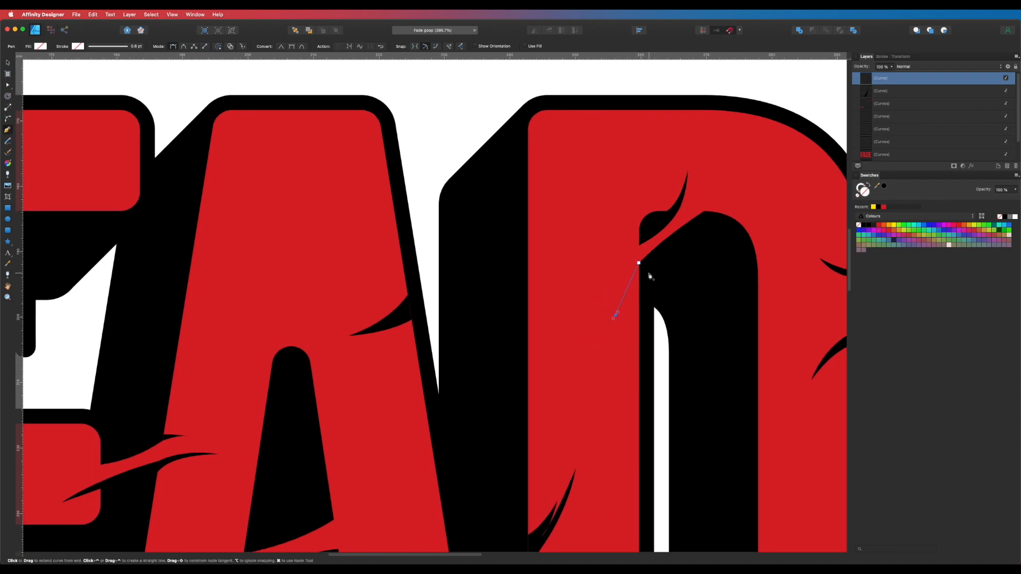
pyautogui.click(615, 316)
pyautogui.click(616, 316)
pyautogui.moveTo(639, 280); pyautogui.dragTo(656, 267)
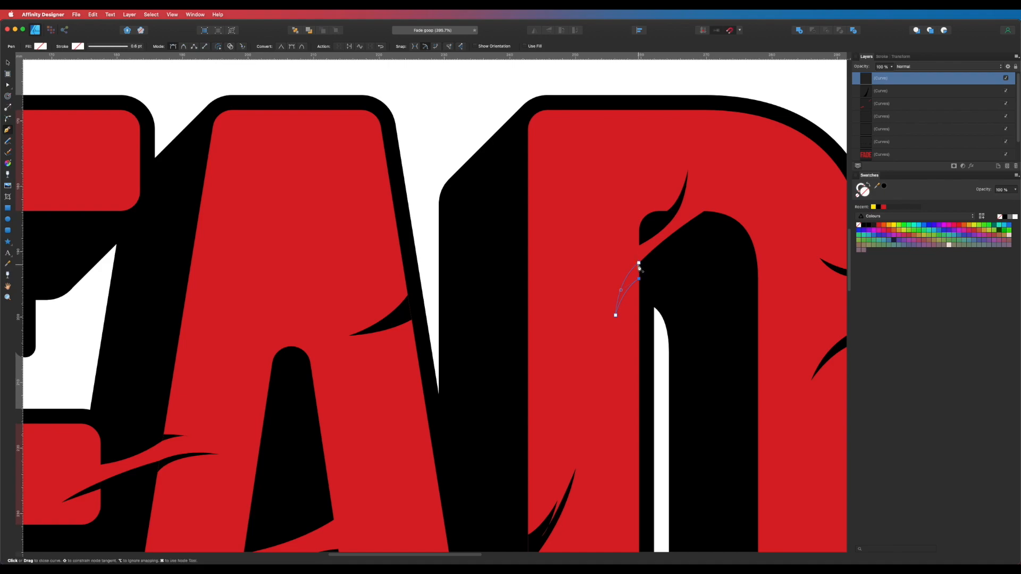
pyautogui.press('v')
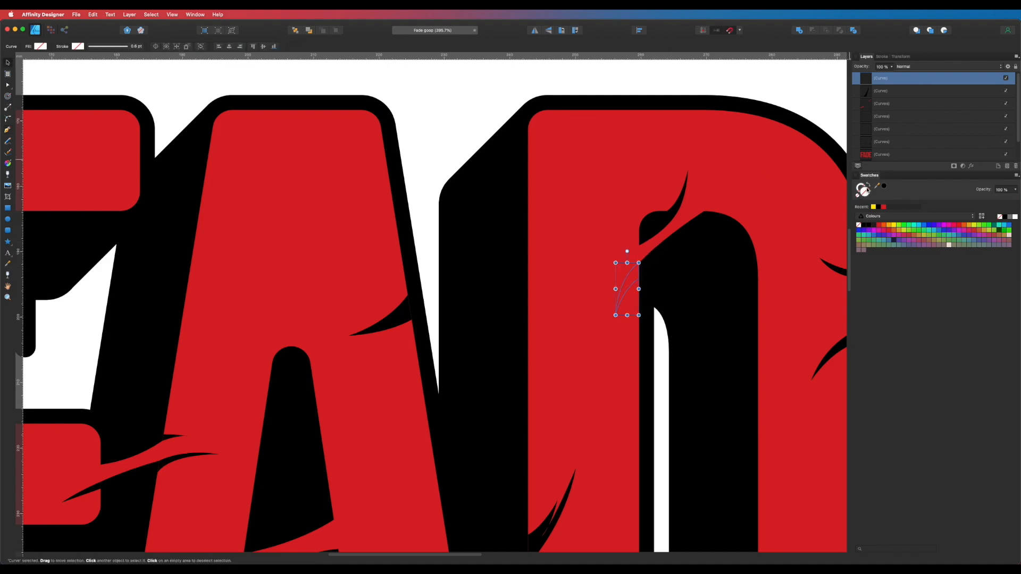
pyautogui.click(874, 208)
# Select both slivers at the ends of the D's counter strand and give them the same yellow fill
pyautogui.press('p')
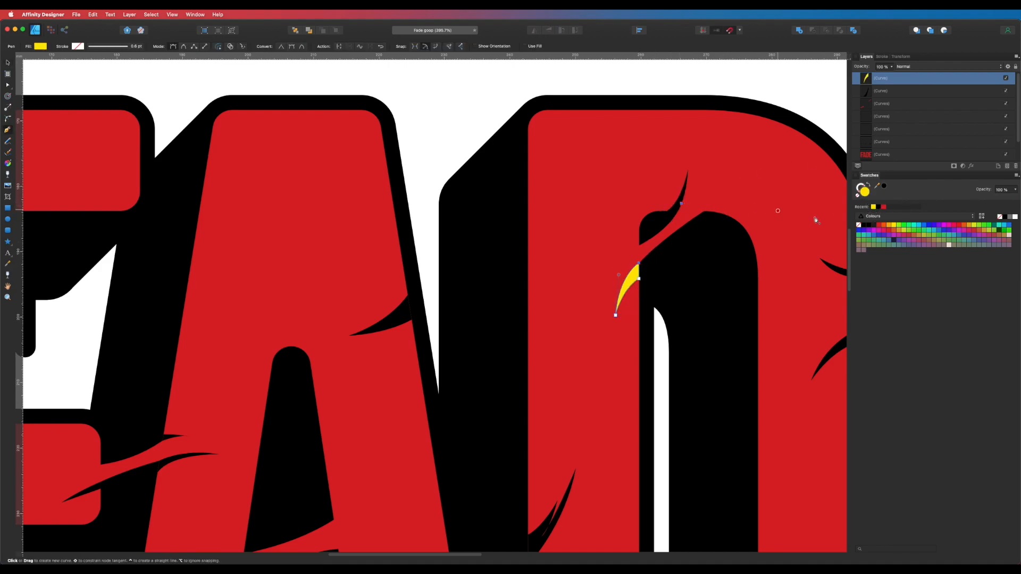
pyautogui.press('v')
pyautogui.keyDown('shift'); pyautogui.click(681, 201); pyautogui.keyUp('shift')
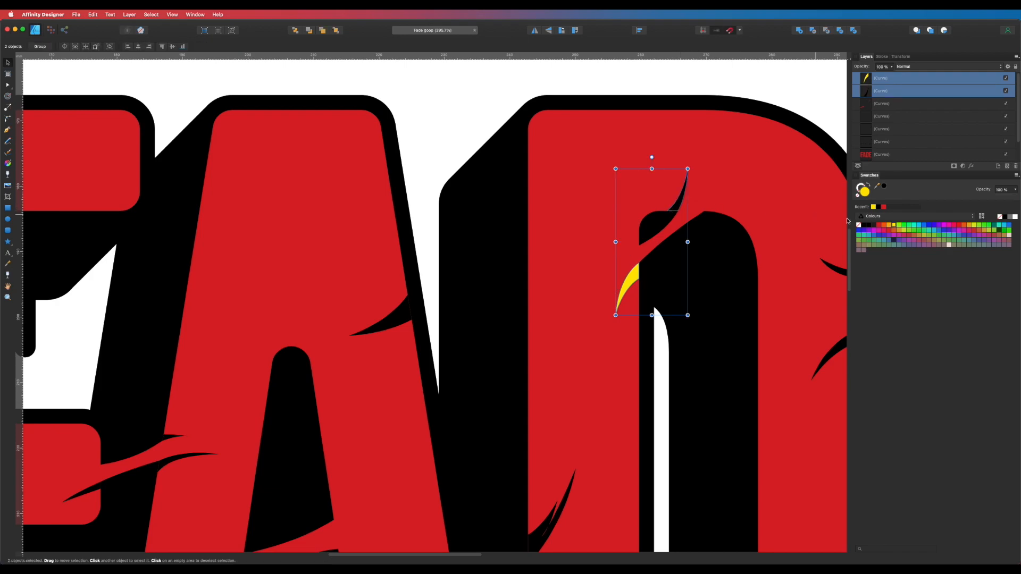
pyautogui.click(874, 207)
pyautogui.scroll(-5, 707, 269)
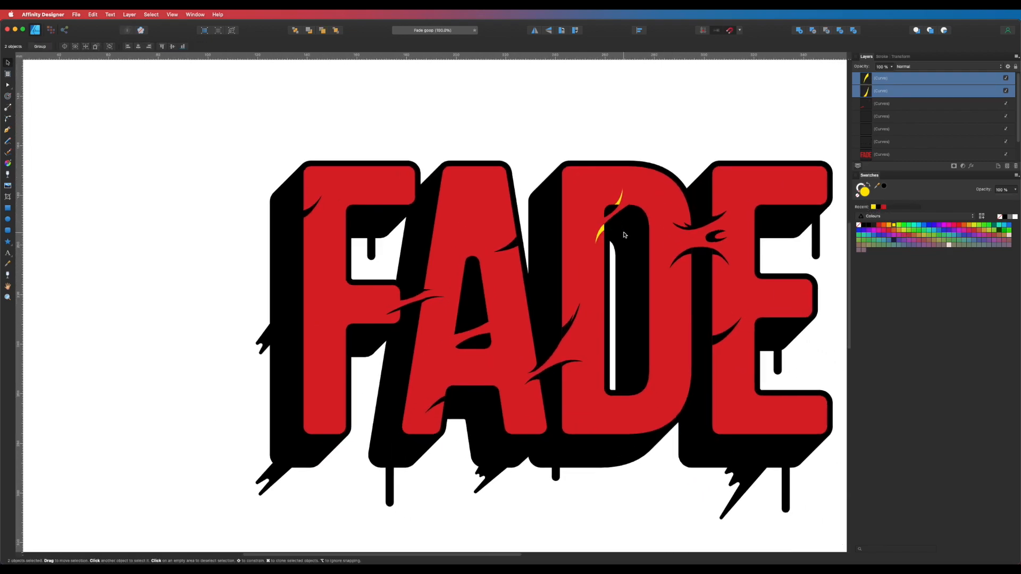
pyautogui.press('p')
pyautogui.scroll(5, 547, 279)
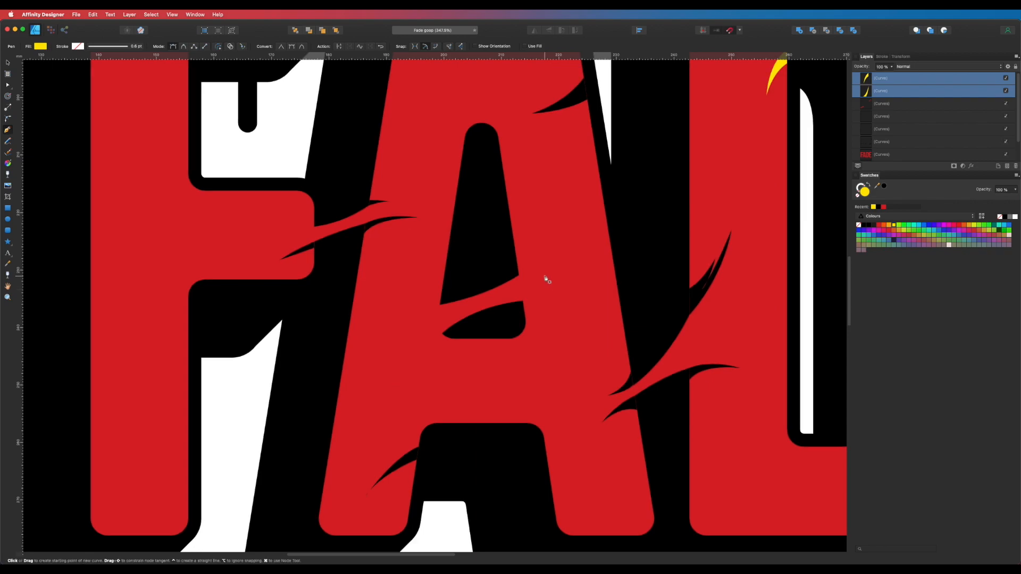
pyautogui.click(520, 275)
pyautogui.moveTo(544, 244); pyautogui.dragTo(556, 215)
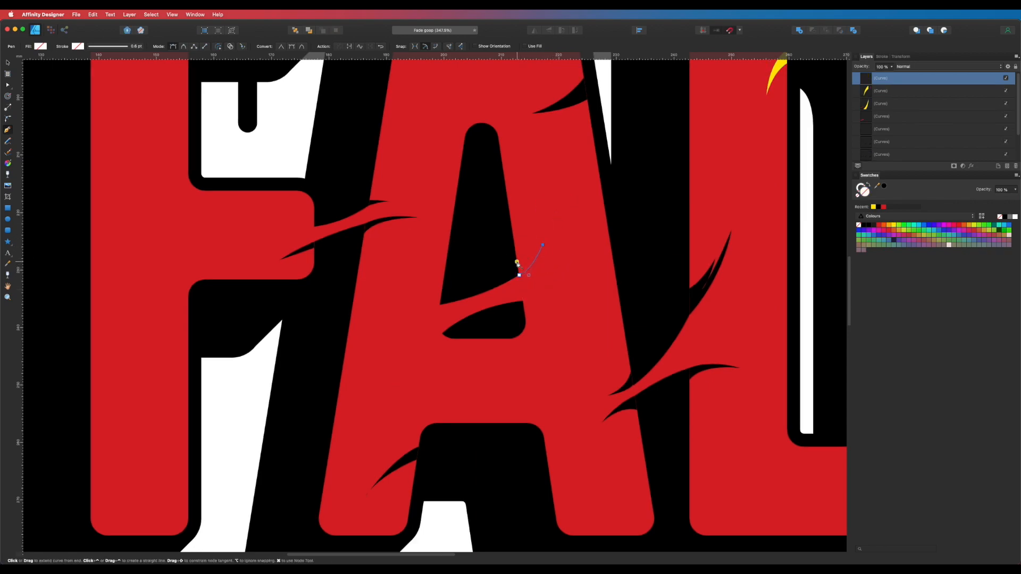
pyautogui.press('super+z')
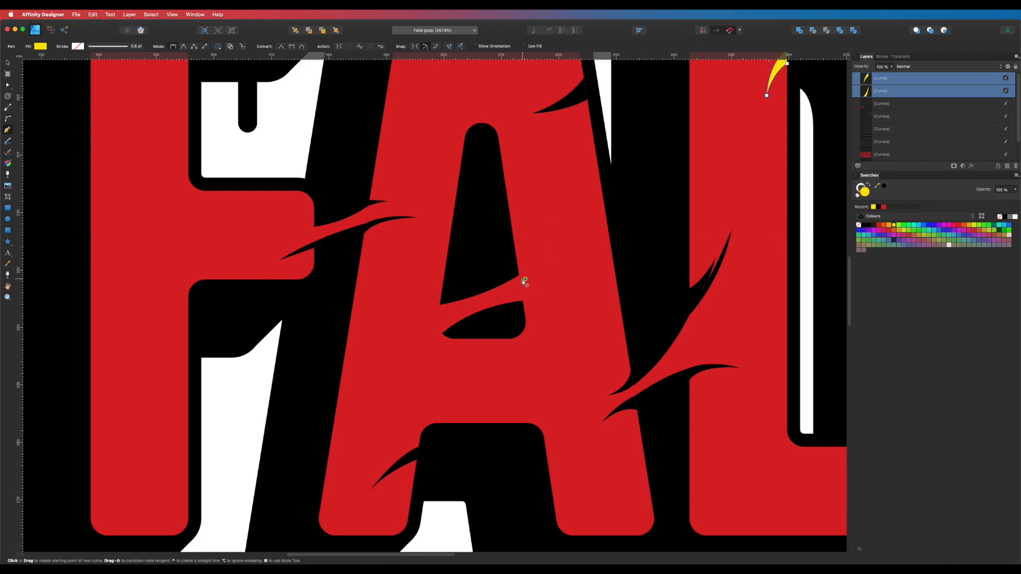
# Draw a closed pointed sliver from the upper edge of the A's counter strand into the letter's right leg
pyautogui.click(519, 275)
pyautogui.moveTo(548, 258); pyautogui.dragTo(563, 243)
pyautogui.press('super+z')
pyautogui.moveTo(546, 255); pyautogui.dragTo(559, 239)
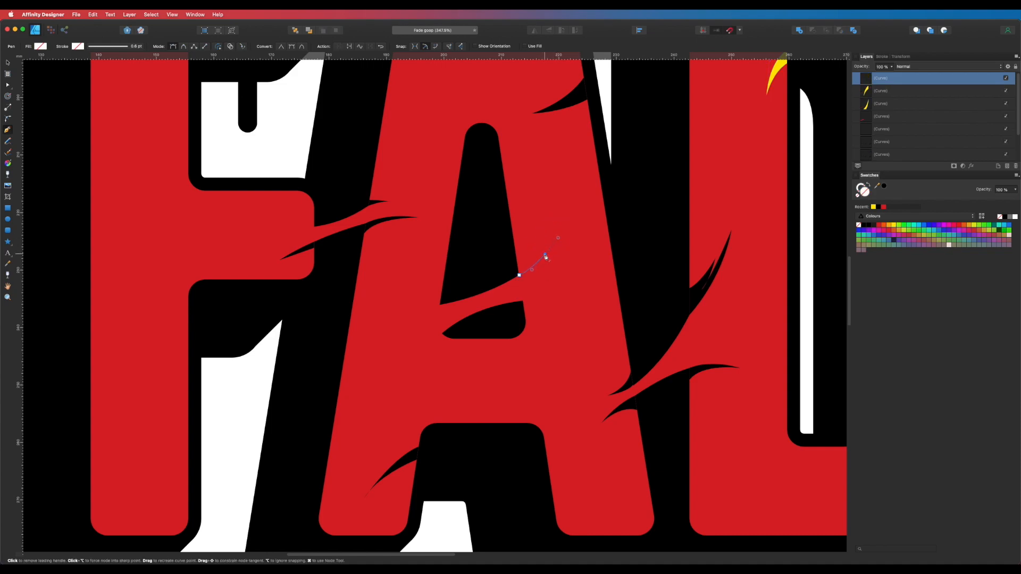
pyautogui.click(504, 266)
pyautogui.click(518, 265)
pyautogui.click(519, 276)
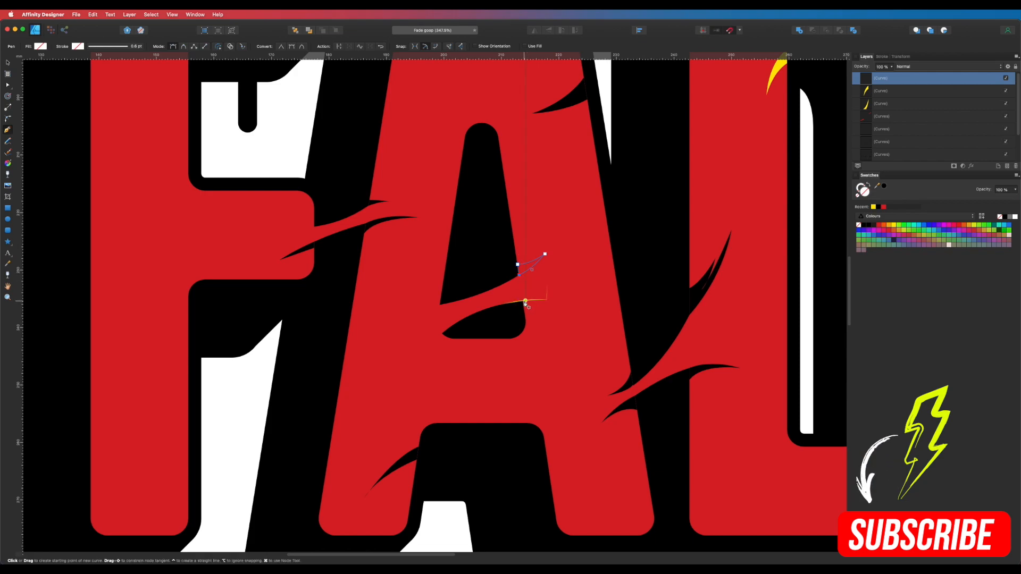
# Draw a second pointed sliver below it at the strand's lower edge and fill both A slivers yellow
pyautogui.moveTo(524, 301)
pyautogui.mouseDown()
pyautogui.moveTo(568, 326)
pyautogui.moveTo(516, 314)
pyautogui.mouseUp()
pyautogui.click(551, 313)
pyautogui.click(524, 310)
pyautogui.press('v')
pyautogui.keyDown('shift'); pyautogui.click(524, 268); pyautogui.keyUp('shift')
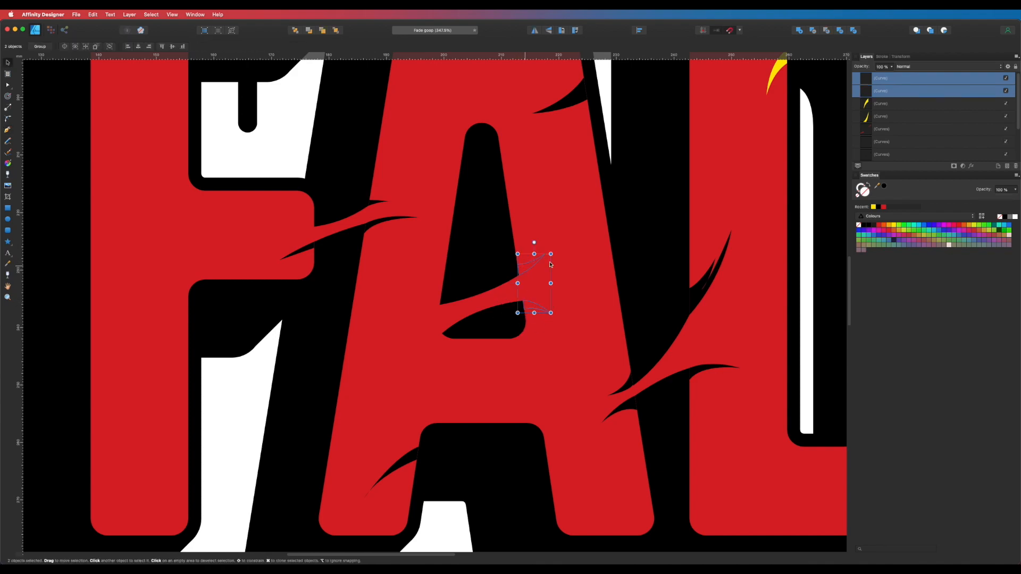
pyautogui.click(873, 207)
pyautogui.hscroll(-5, 704, 269)
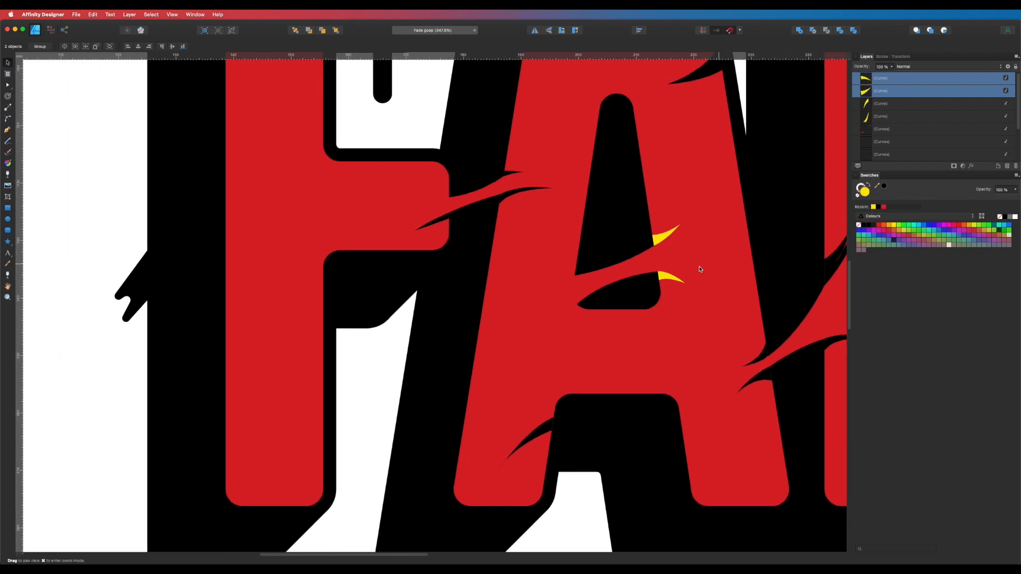
# Draw a curved pointed sliver sweeping down from the lower-left corner of the A's counter and fill it yellow
pyautogui.press('p')
pyautogui.click(578, 306)
pyautogui.moveTo(554, 336); pyautogui.dragTo(541, 359)
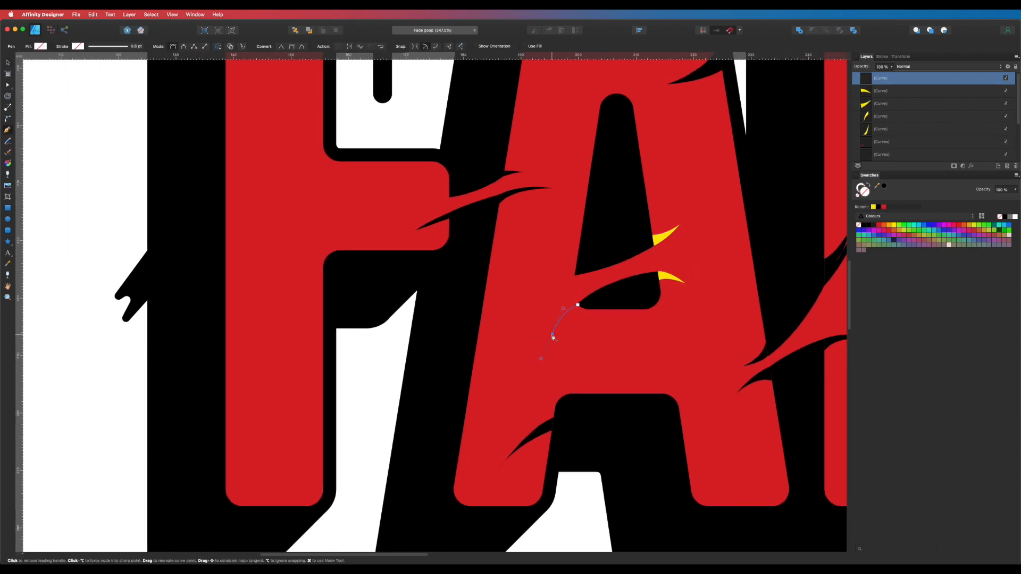
pyautogui.click(553, 336)
pyautogui.moveTo(589, 309); pyautogui.dragTo(845, 373)
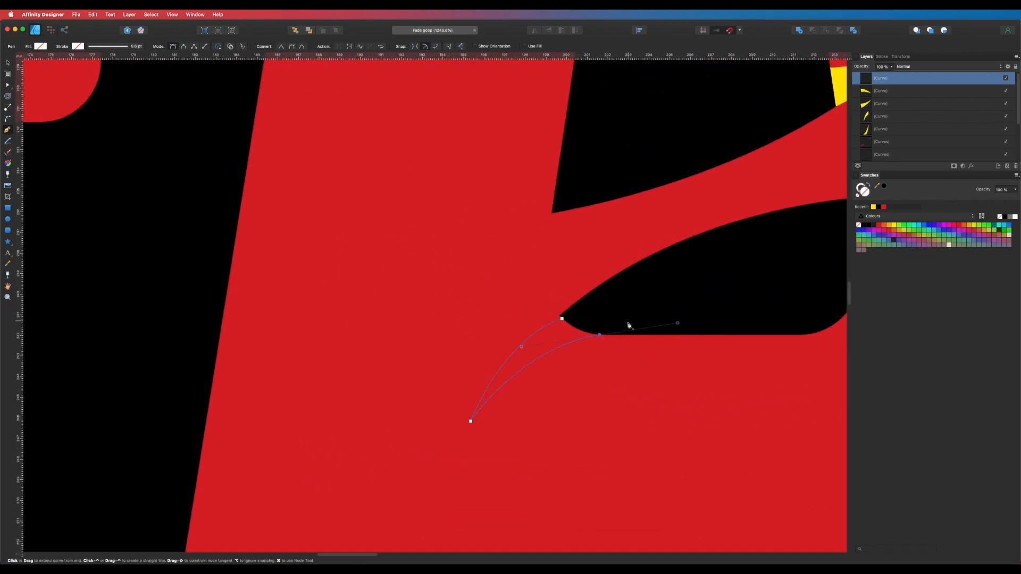
pyautogui.click(600, 336)
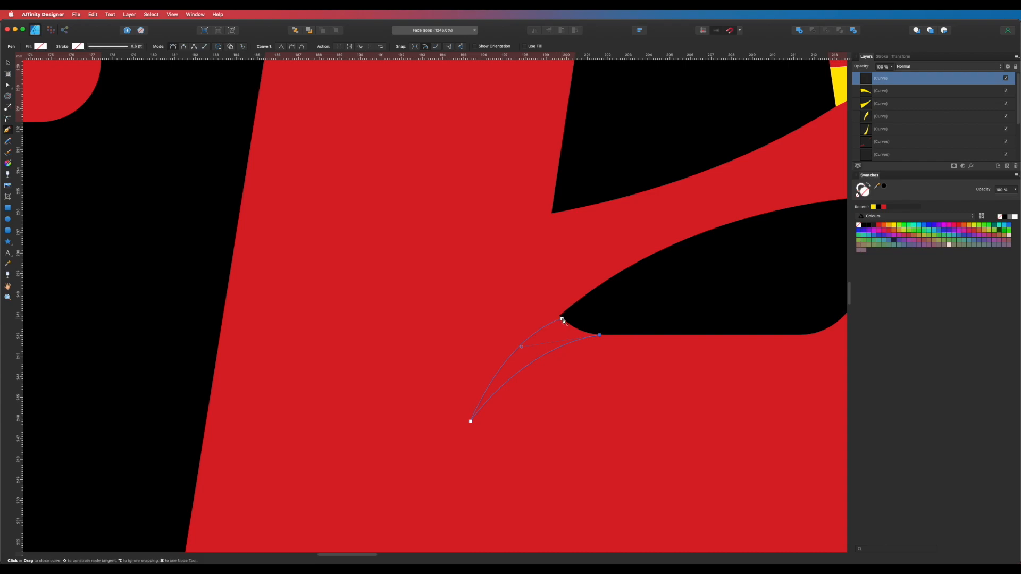
pyautogui.moveTo(563, 319); pyautogui.dragTo(543, 305)
pyautogui.press('v')
pyautogui.scroll(-5, 712, 286)
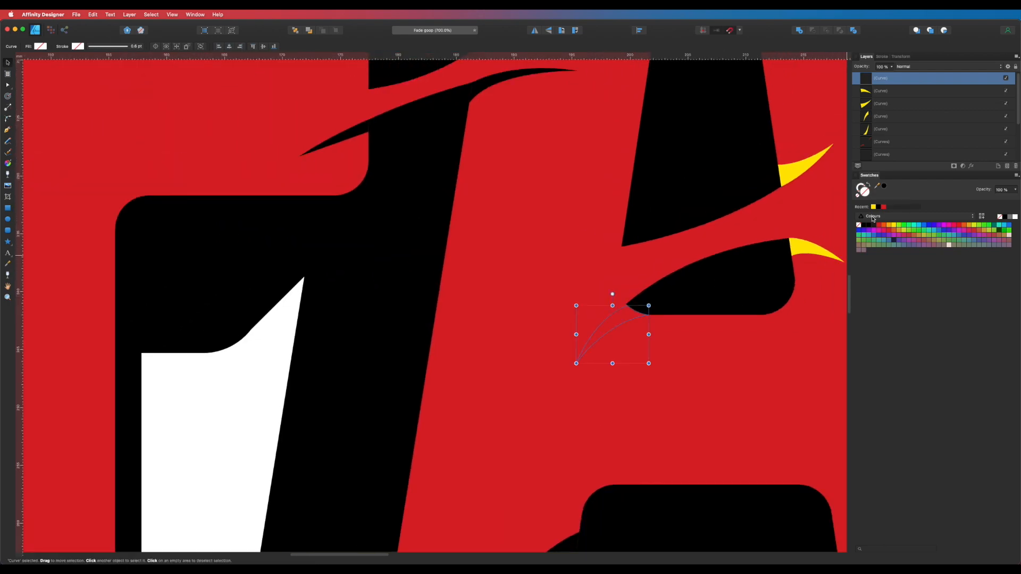
pyautogui.click(874, 207)
# Combine all the A and D counter slivers into one shape with the Add operation and fill it black
pyautogui.keyDown('shift'); pyautogui.click(802, 247); pyautogui.keyUp('shift')
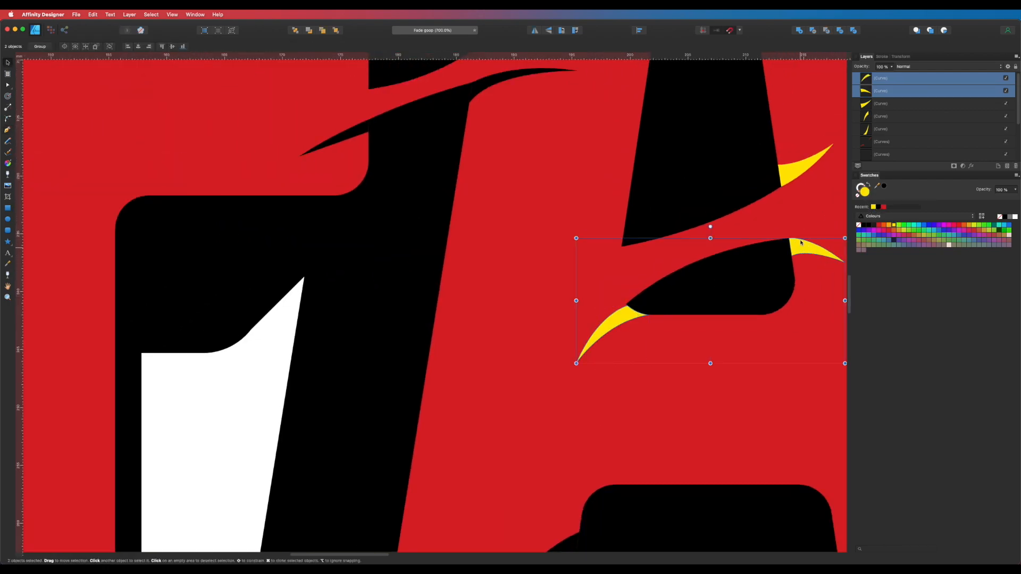
pyautogui.keyDown('shift'); pyautogui.click(792, 176); pyautogui.keyUp('shift')
pyautogui.click(800, 31)
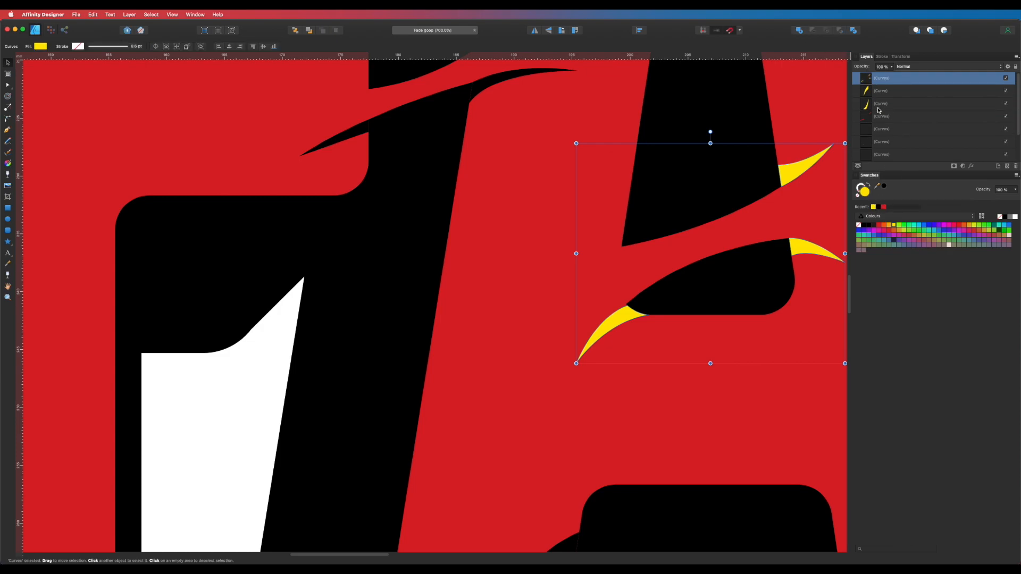
pyautogui.keyDown('shift'); pyautogui.click(879, 108); pyautogui.keyUp('shift')
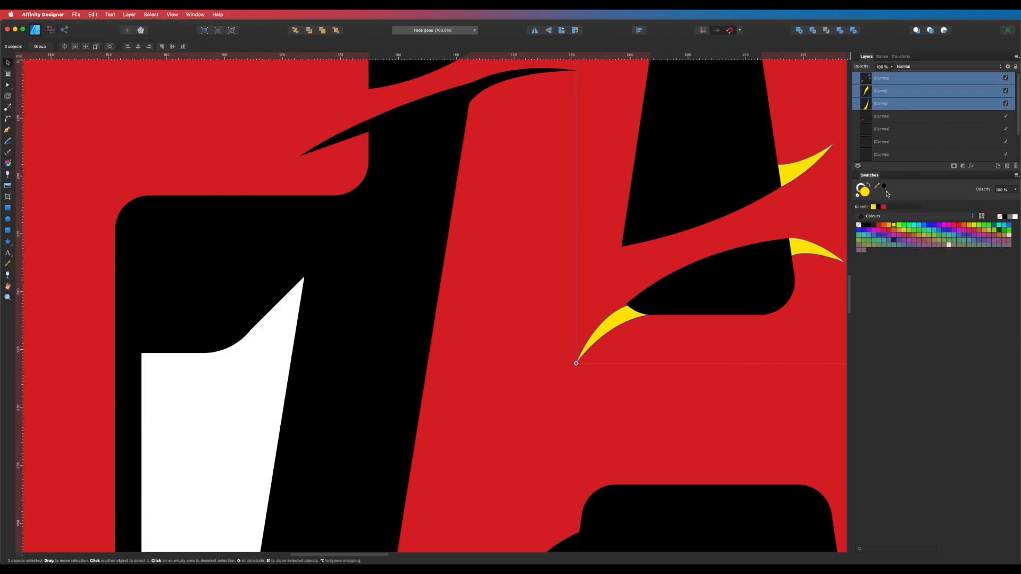
pyautogui.click(801, 31)
pyautogui.click(878, 207)
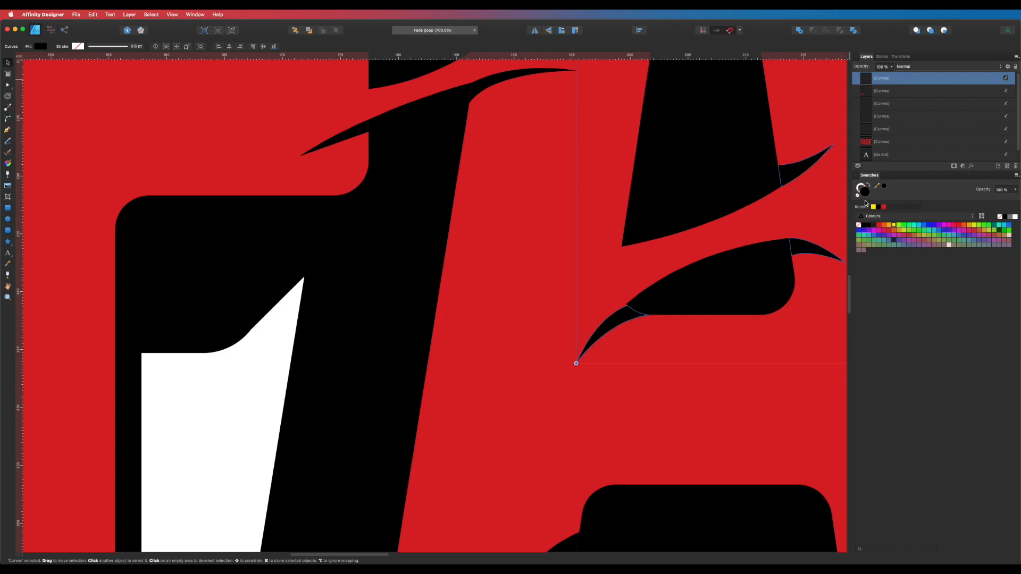
# Adjust the black sliver's node at the notch where it meets the lower-left corner of the A's counter
pyautogui.scroll(-5, 731, 228)
pyautogui.scroll(10, 733, 228)
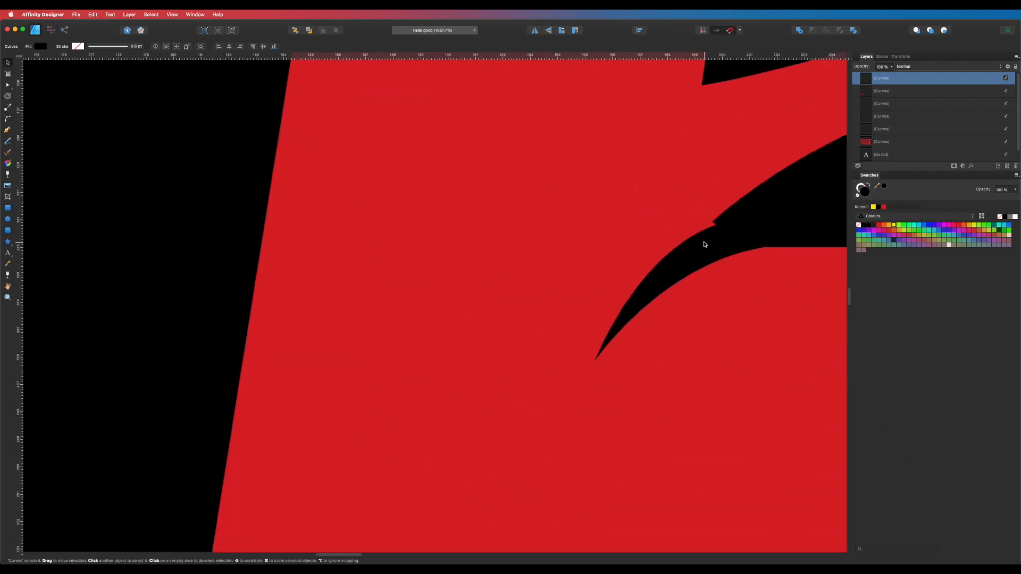
pyautogui.click(712, 228)
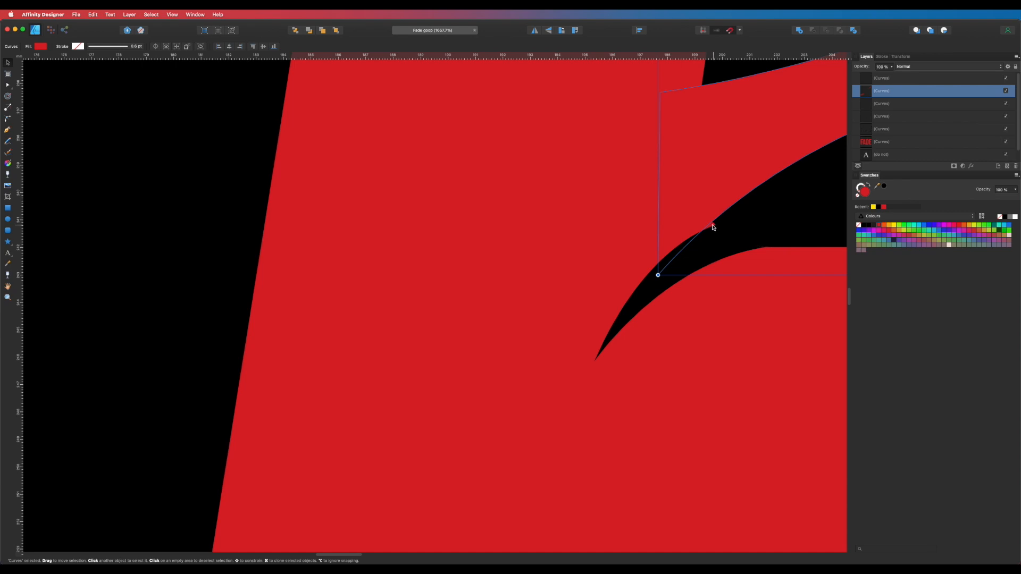
pyautogui.click(628, 247)
pyautogui.click(720, 208)
pyautogui.click(616, 262)
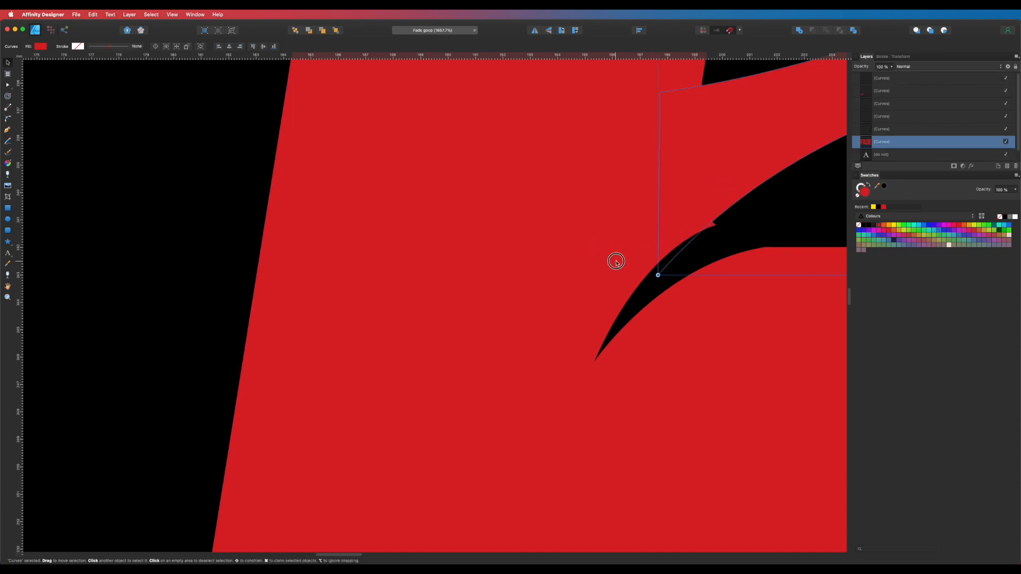
pyautogui.click(706, 238)
pyautogui.press('a')
pyautogui.click(713, 222)
pyautogui.scroll(-8, 750, 234)
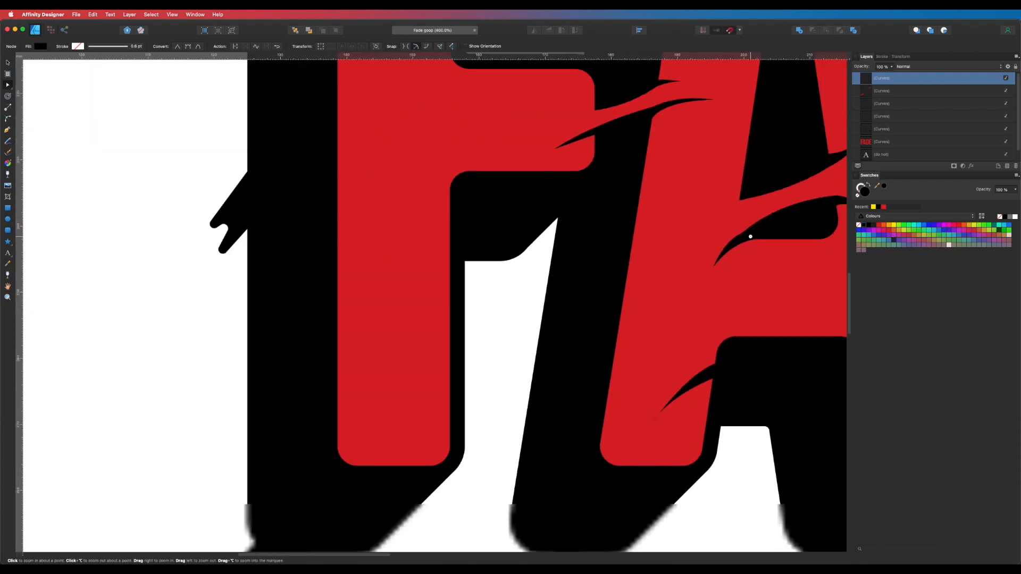
# Deselect the sliver shape and review the whole FADE lettering on the page
pyautogui.keyDown('alt'); pyautogui.keyDown('super'); pyautogui.click(750, 236); pyautogui.keyUp('super'); pyautogui.keyUp('alt')
pyautogui.keyDown('alt'); pyautogui.keyDown('super'); pyautogui.click(750, 237); pyautogui.keyUp('super'); pyautogui.keyUp('alt')
pyautogui.keyDown('alt'); pyautogui.keyDown('super'); pyautogui.click(751, 236); pyautogui.keyUp('super'); pyautogui.keyUp('alt')
pyautogui.moveTo(734, 277); pyautogui.dragTo(555, 297)
pyautogui.press('v')
pyautogui.click(611, 406)
pyautogui.keyDown('alt'); pyautogui.keyDown('super'); pyautogui.click(659, 316); pyautogui.keyUp('super'); pyautogui.keyUp('alt')
pyautogui.moveTo(660, 316); pyautogui.dragTo(587, 348)
pyautogui.press('p')
pyautogui.press('v')
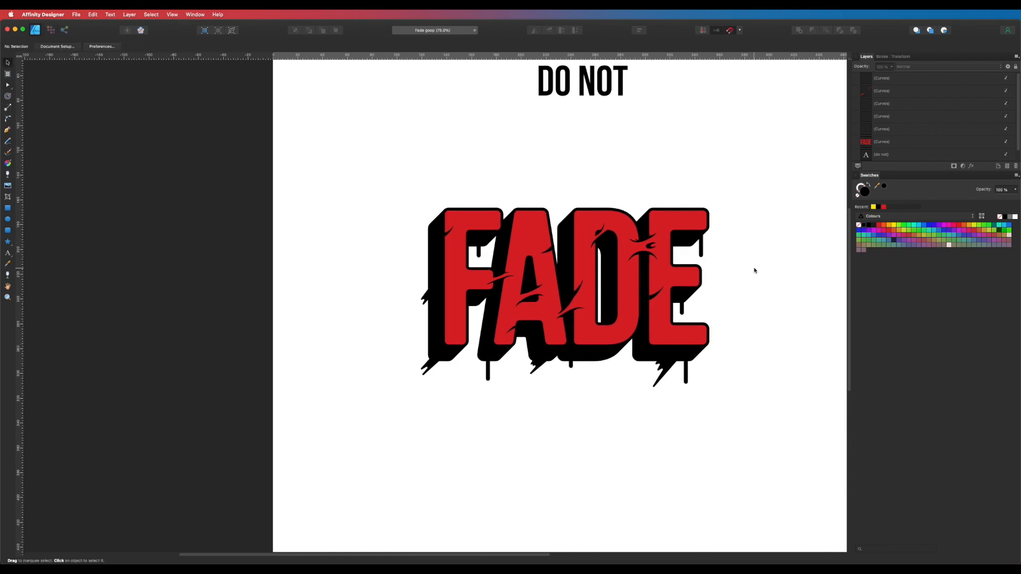
# Scale the DO NOT text down slightly and place it directly above the A of FADE
pyautogui.scroll(5, 755, 271)
pyautogui.hscroll(-3, 755, 271)
pyautogui.click(633, 140)
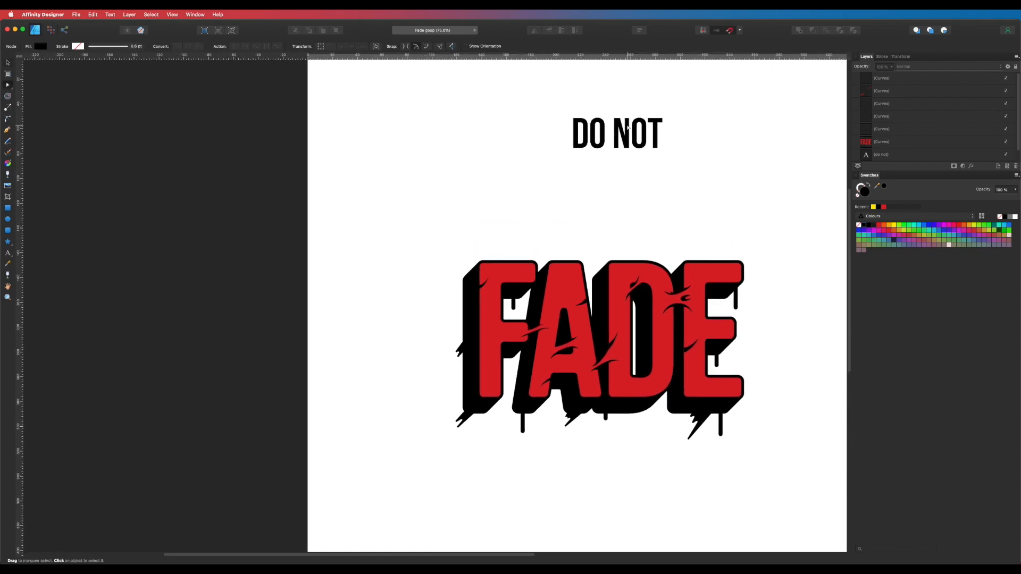
pyautogui.moveTo(633, 140); pyautogui.dragTo(595, 245)
pyautogui.click(639, 218)
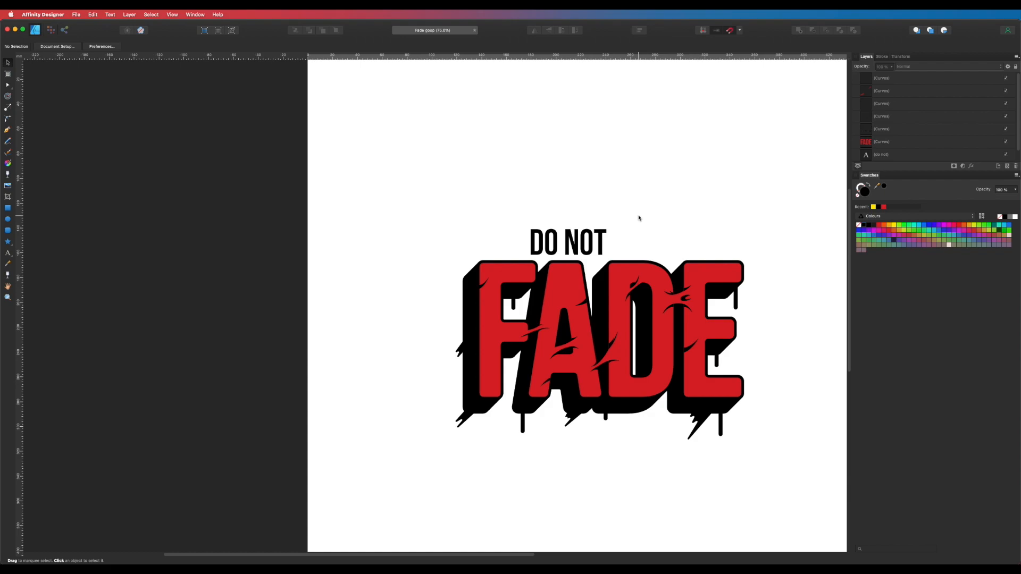
pyautogui.click(553, 236)
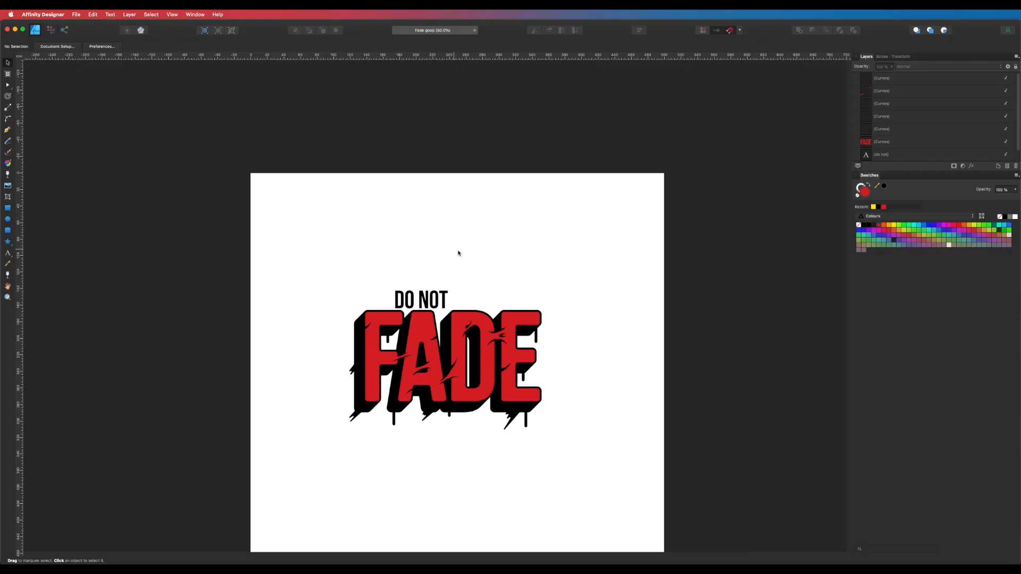
# Paste the black skeletal hand holding art tools and place it above FADE, beside the DO NOT text
pyautogui.press('super+v')
pyautogui.moveTo(537, 300); pyautogui.dragTo(481, 298)
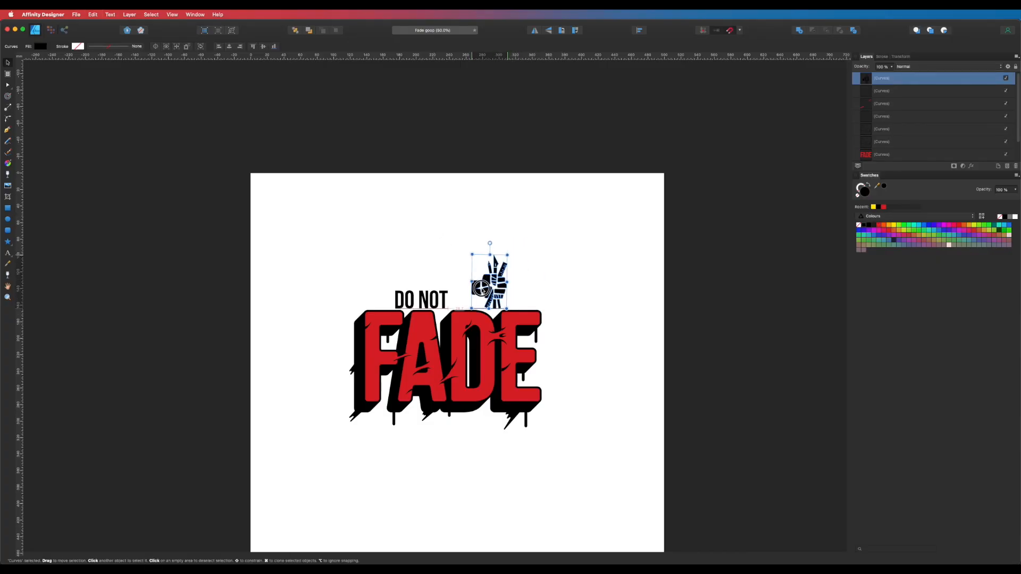
pyautogui.click(558, 296)
# Move the skeletal hand to the upper-right corner of the E, then enlarge DO NOT and position it above the D and E
pyautogui.press('z')
pyautogui.moveTo(564, 295); pyautogui.dragTo(540, 285)
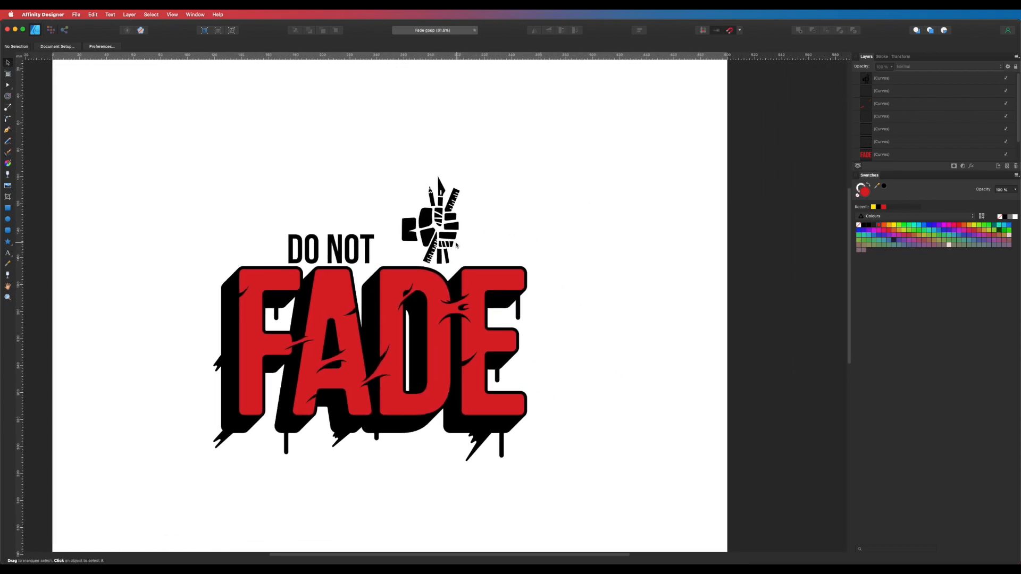
pyautogui.moveTo(450, 240); pyautogui.dragTo(562, 265)
pyautogui.click(424, 232)
pyautogui.moveTo(349, 248); pyautogui.dragTo(366, 203)
pyautogui.scroll(5, 359, 199)
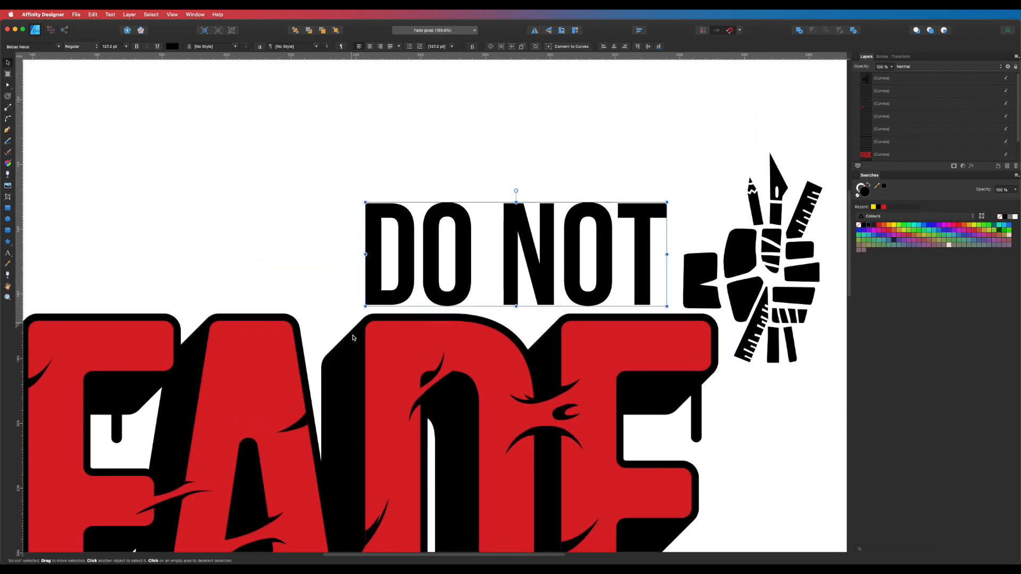
# Rotate the skeletal hand slightly counterclockwise, enlarge it a little and move it close to the T of DO NOT
pyautogui.click(373, 172)
pyautogui.hscroll(5, 531, 164)
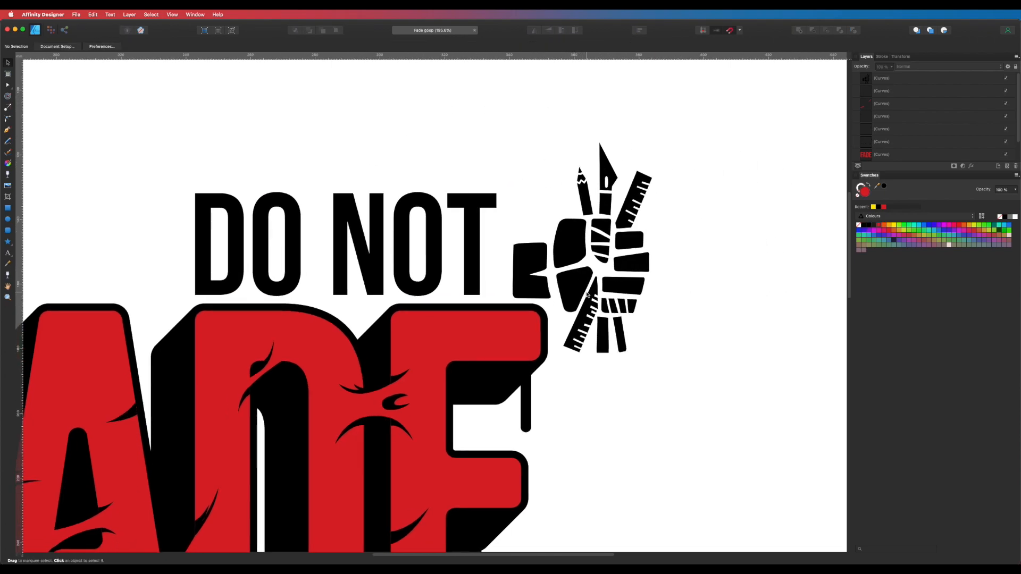
pyautogui.click(567, 262)
pyautogui.moveTo(648, 331); pyautogui.dragTo(657, 321)
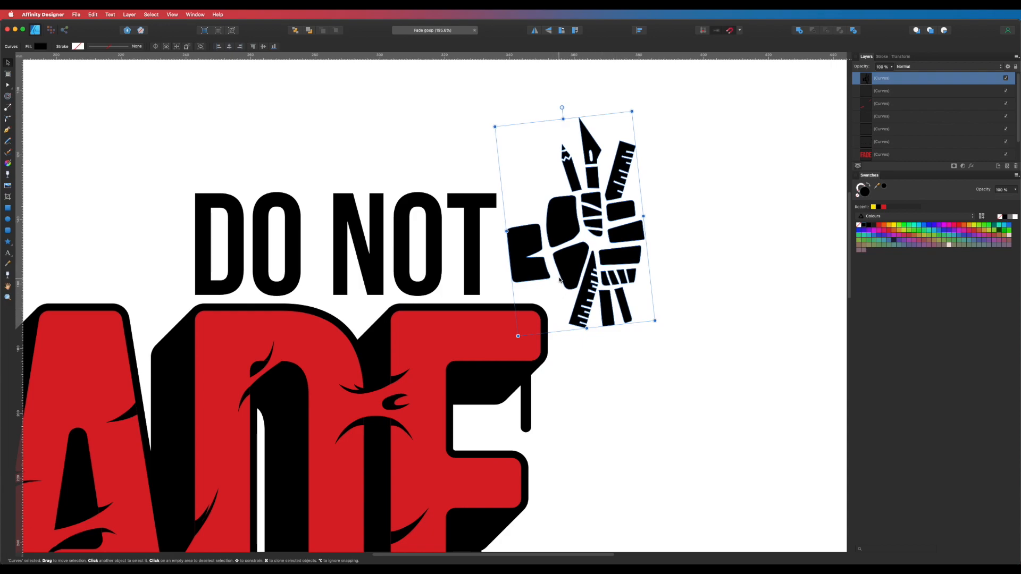
pyautogui.scroll(-5, 612, 255)
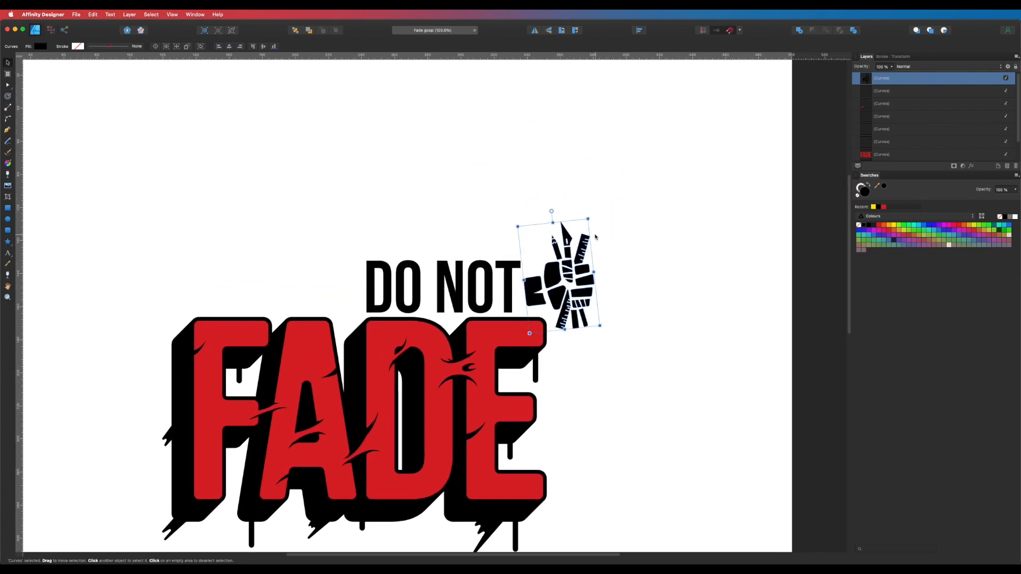
pyautogui.moveTo(588, 218); pyautogui.dragTo(601, 208)
pyautogui.moveTo(564, 294); pyautogui.dragTo(555, 289)
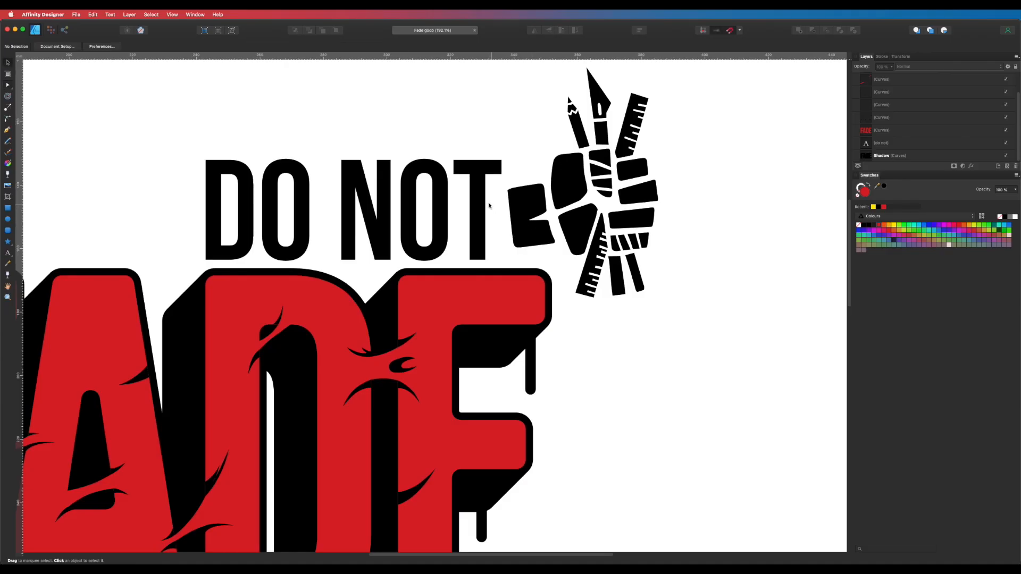
# Convert the DO NOT text to curves, ungroup the letters and merge them into a single shape
pyautogui.click(477, 202)
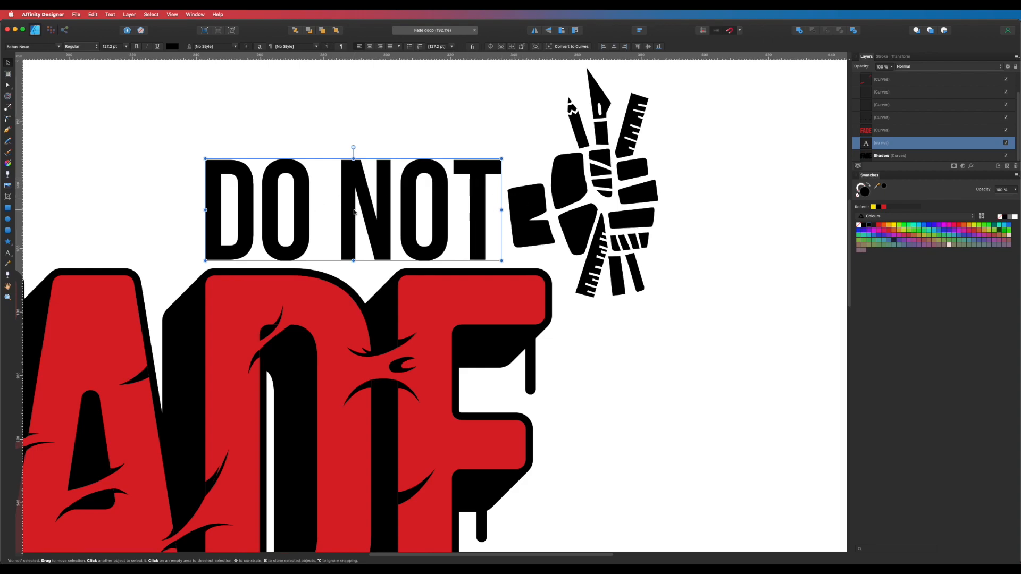
pyautogui.press('super+Return')
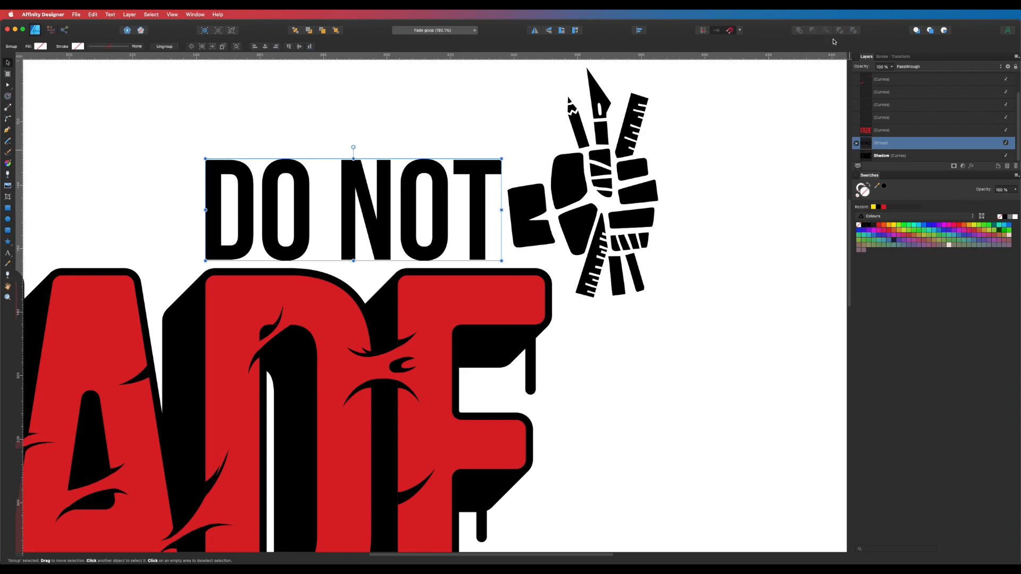
pyautogui.press('super')
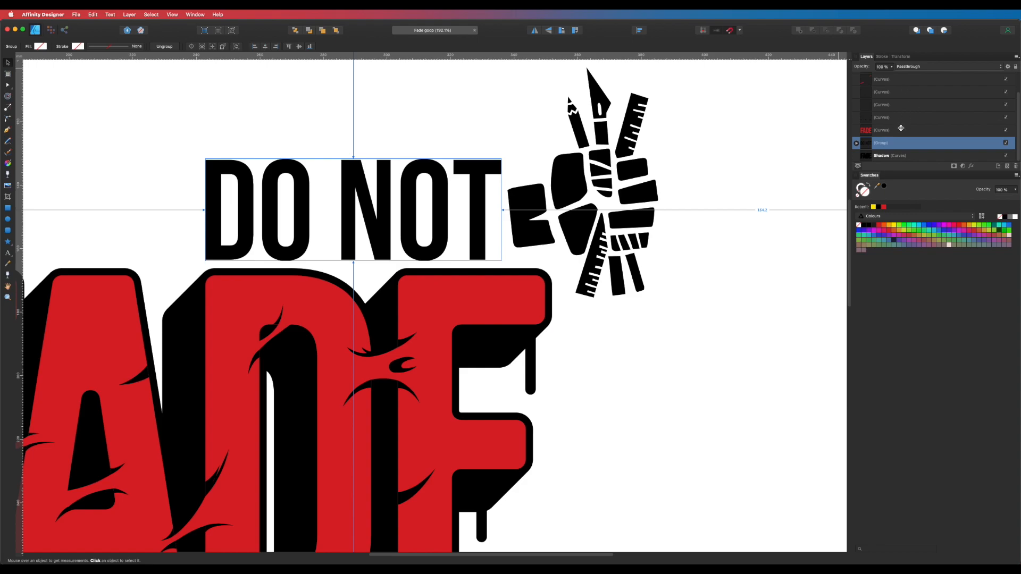
pyautogui.press('super+shift+g')
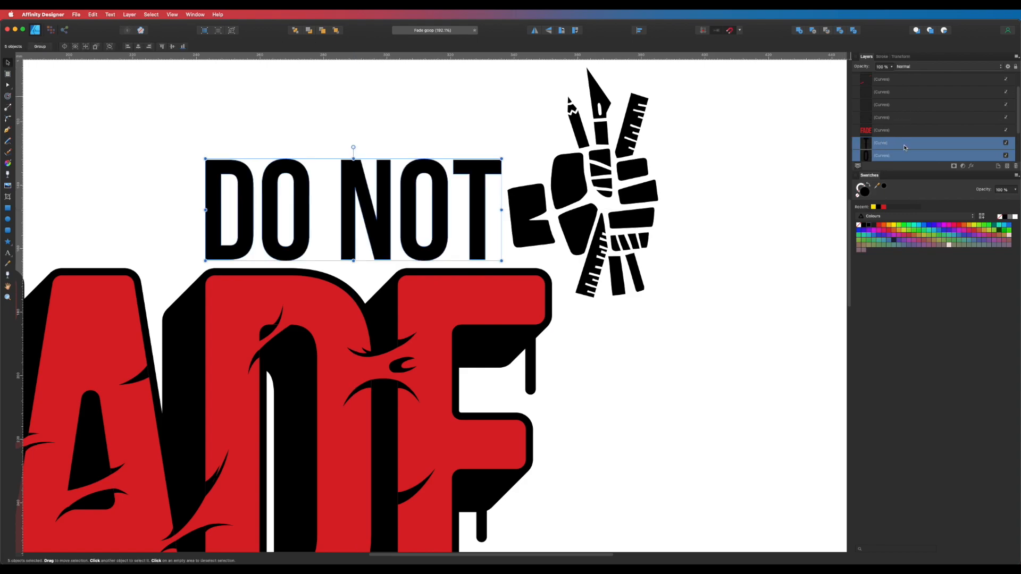
pyautogui.click(798, 32)
# Rename the merged lettering layer Do Not and the skeletal hand layer Logo Hand
pyautogui.doubleClick(885, 142)
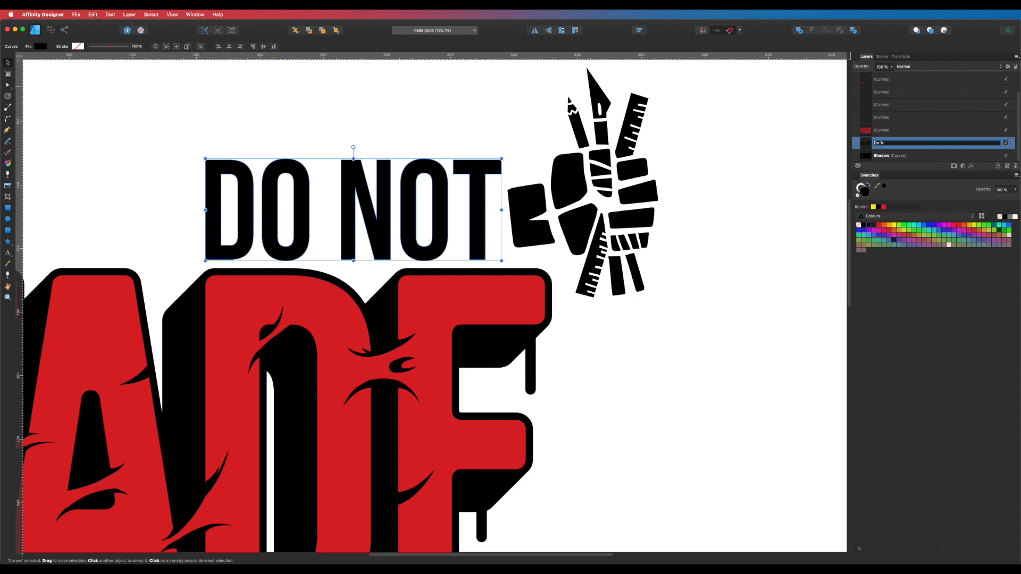
pyautogui.press('Return')
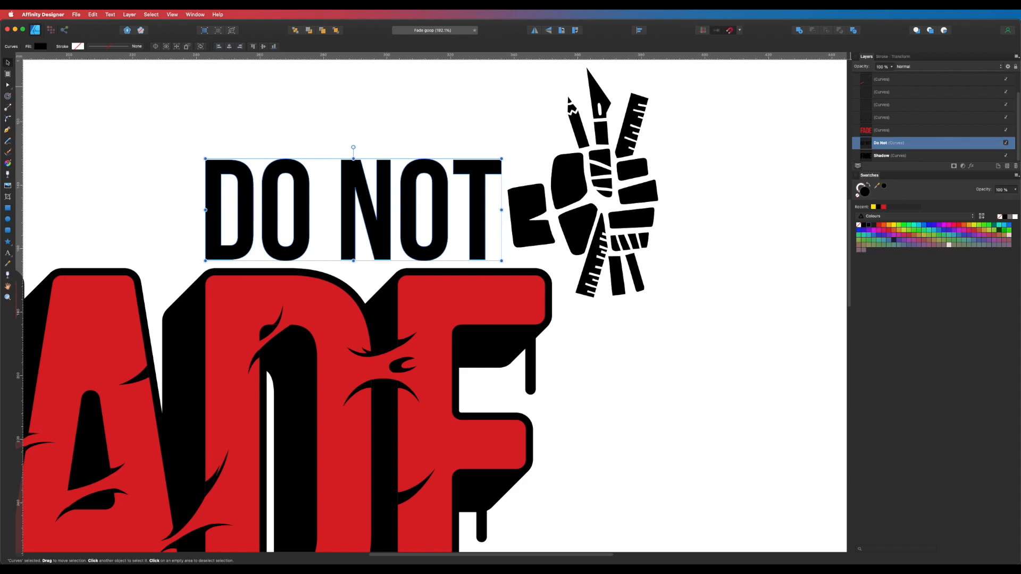
pyautogui.click(647, 200)
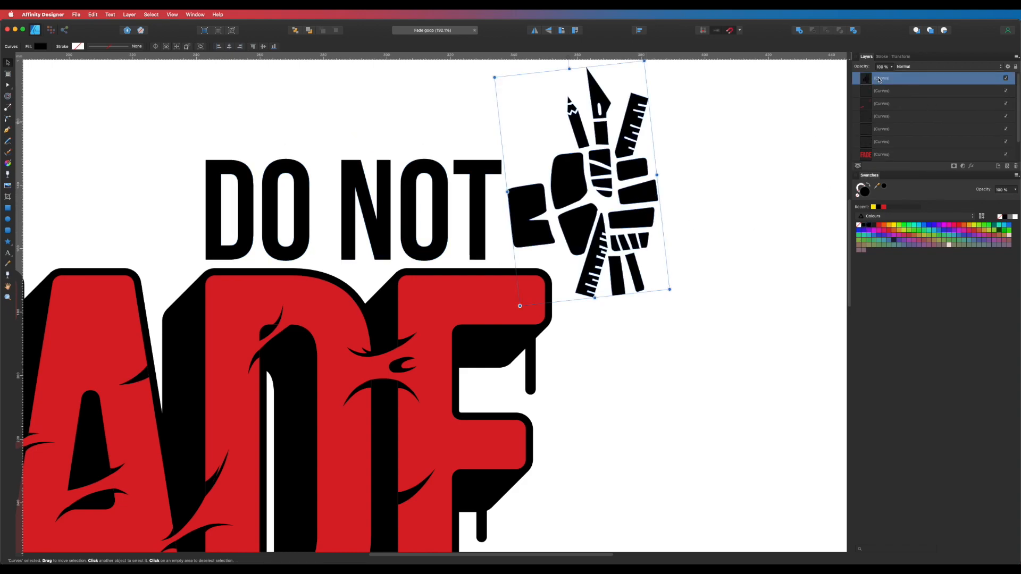
pyautogui.doubleClick(879, 79)
pyautogui.write('Logo Hand')
pyautogui.press('Return')
pyautogui.click(743, 175)
# Round all the corners of the DO NOT lettering with a radius of about 1.3 mm using the Corner tool
pyautogui.doubleClick(476, 215)
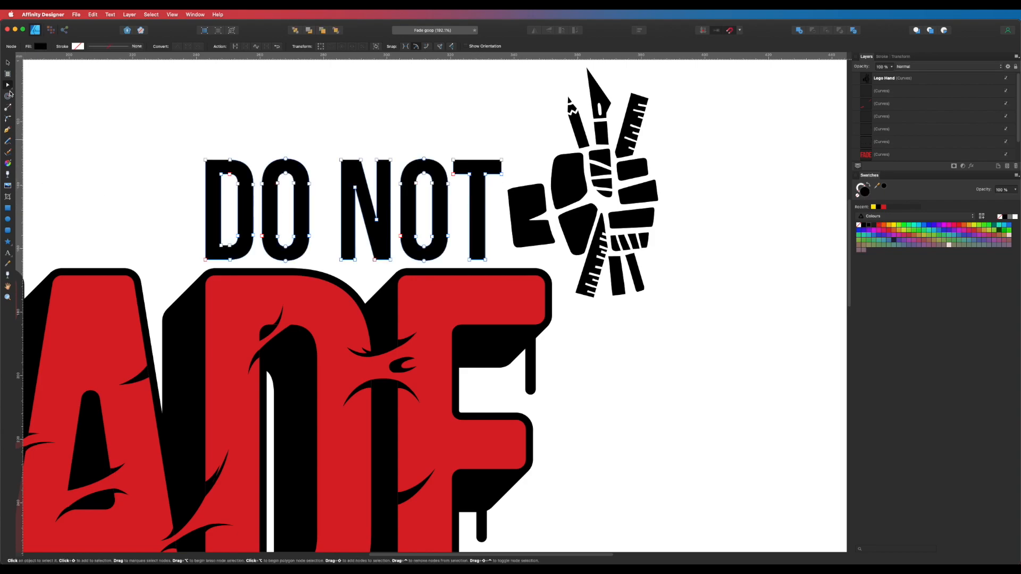
pyautogui.click(7, 120)
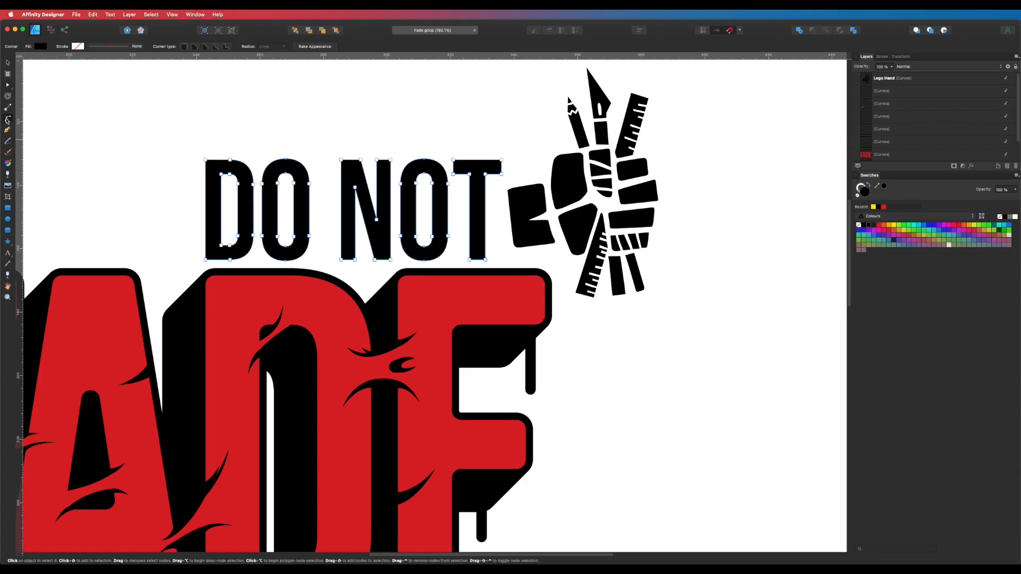
pyautogui.moveTo(165, 127); pyautogui.dragTo(505, 266)
pyautogui.moveTo(501, 175); pyautogui.dragTo(498, 171)
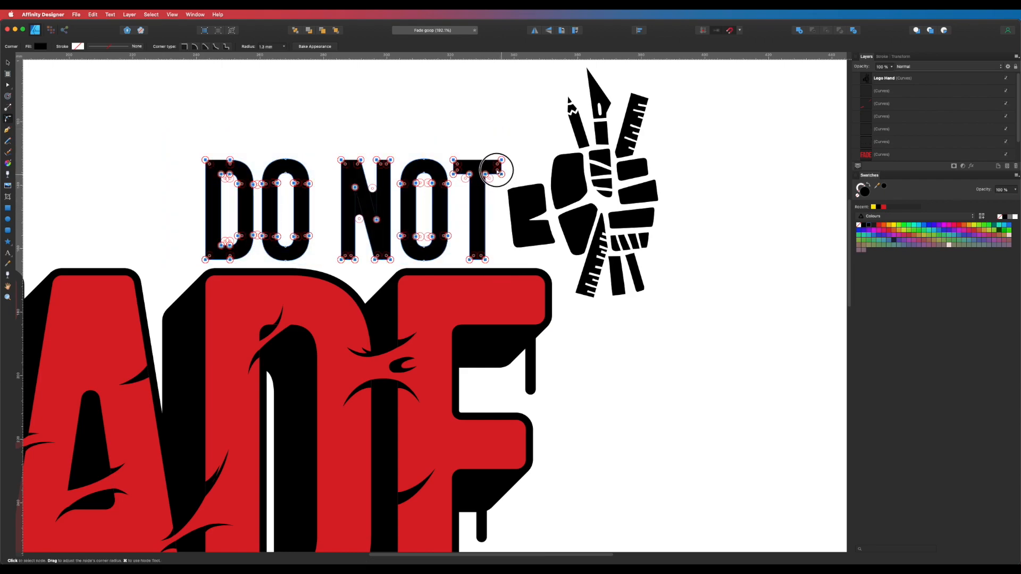
pyautogui.click(432, 141)
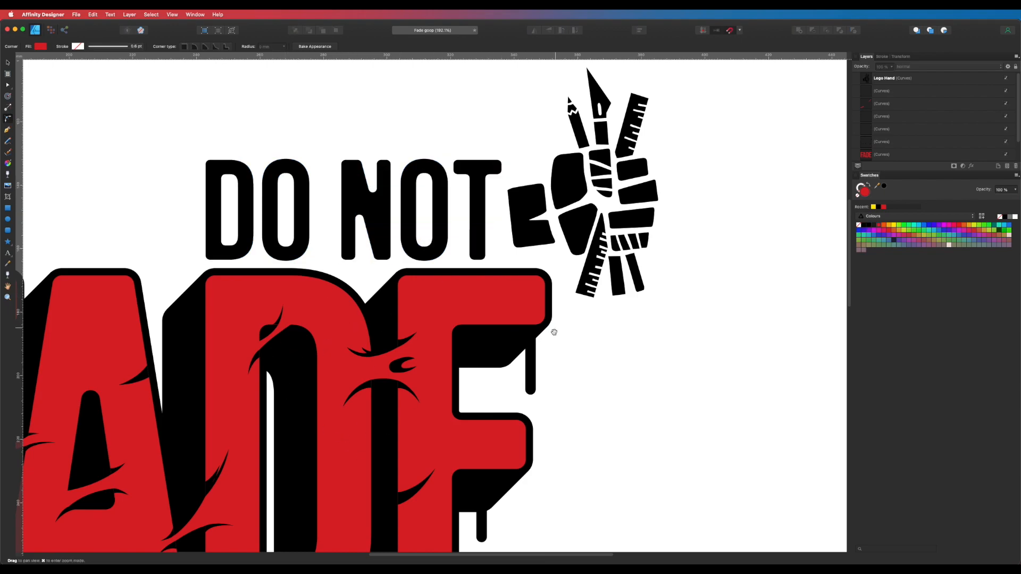
# Nudge the skeletal hand slightly left so it sits tighter against the T of DO NOT
pyautogui.moveTo(554, 332); pyautogui.dragTo(517, 351)
pyautogui.press('v')
pyautogui.press('c')
pyautogui.click(563, 176)
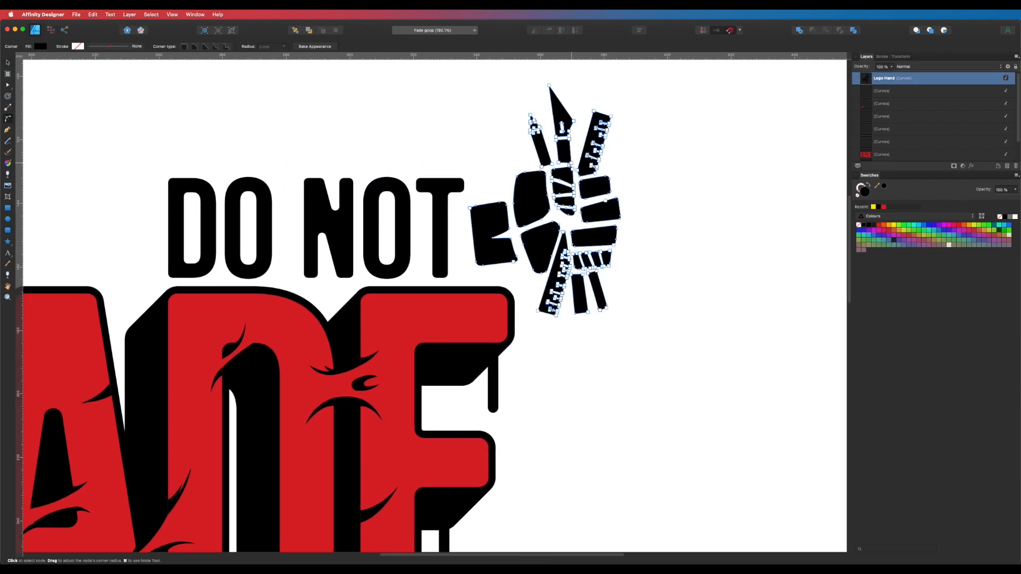
pyautogui.click(601, 229)
pyautogui.press('v')
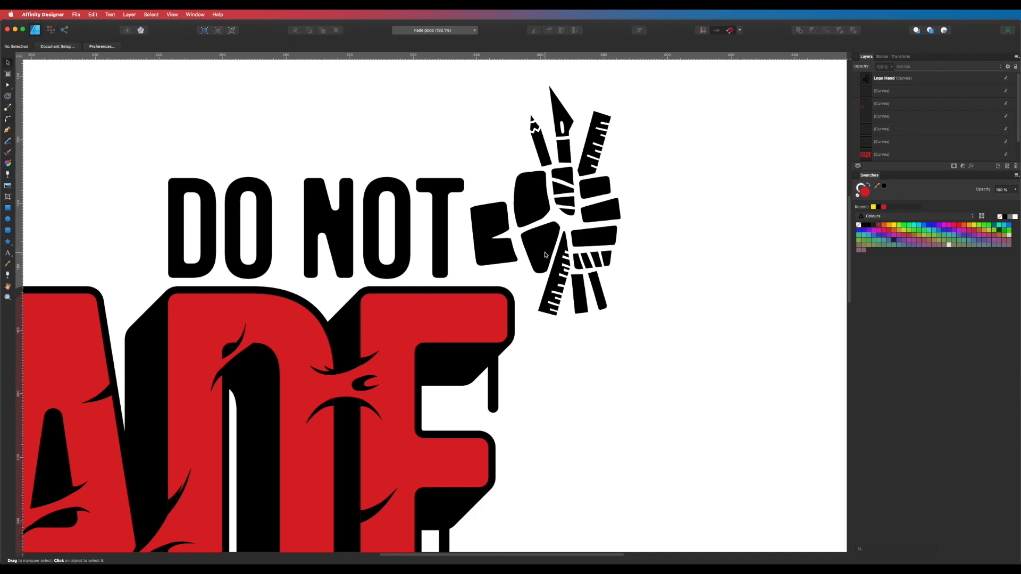
pyautogui.click(531, 256)
pyautogui.moveTo(545, 255); pyautogui.dragTo(538, 256)
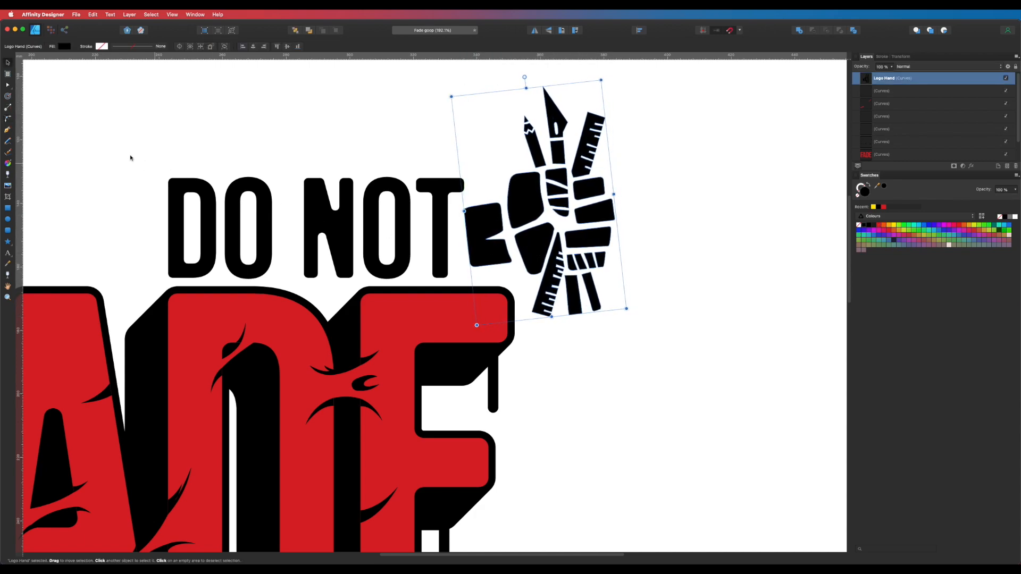
# Draw a narrow vertical rectangle hanging from the lower edge of the hand's leftmost block
pyautogui.click(7, 209)
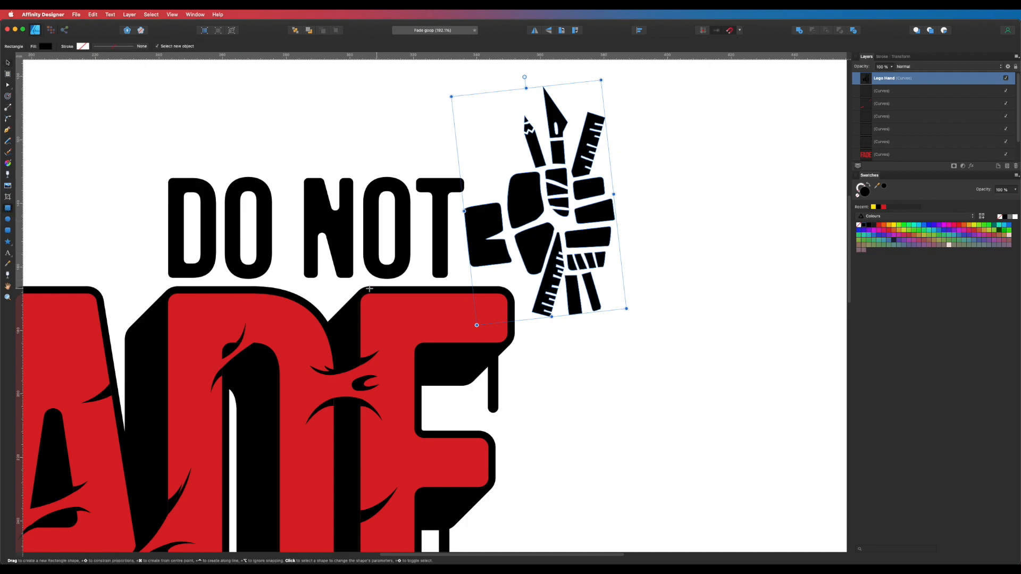
pyautogui.moveTo(479, 257)
pyautogui.mouseDown()
pyautogui.moveTo(483, 282)
pyautogui.moveTo(492, 275)
pyautogui.moveTo(478, 256)
pyautogui.mouseUp()
pyautogui.scroll(5, 480, 282)
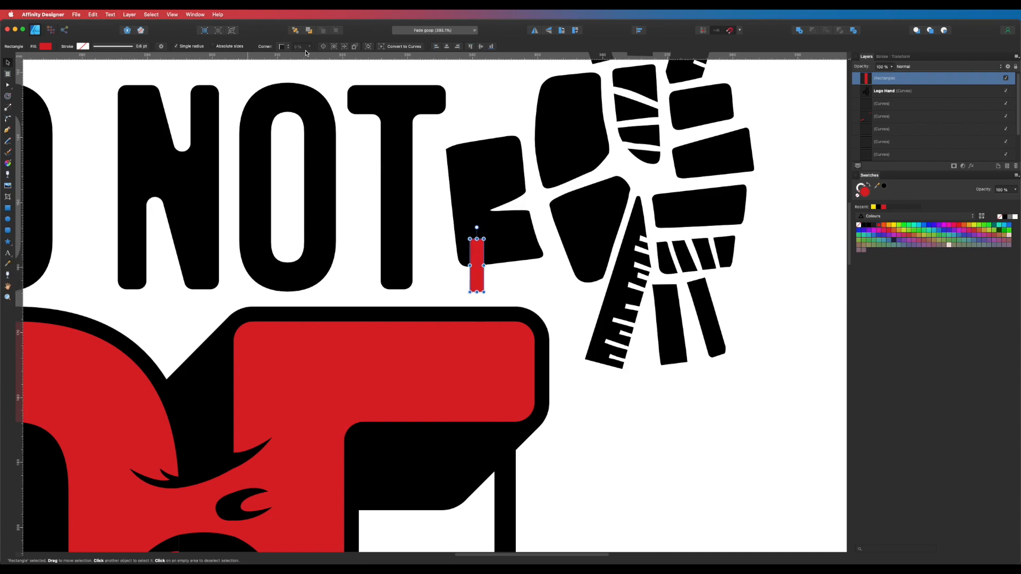
# Give the narrow rectangle rounded corners at 100% and fill it black to form a drip
pyautogui.click(283, 47)
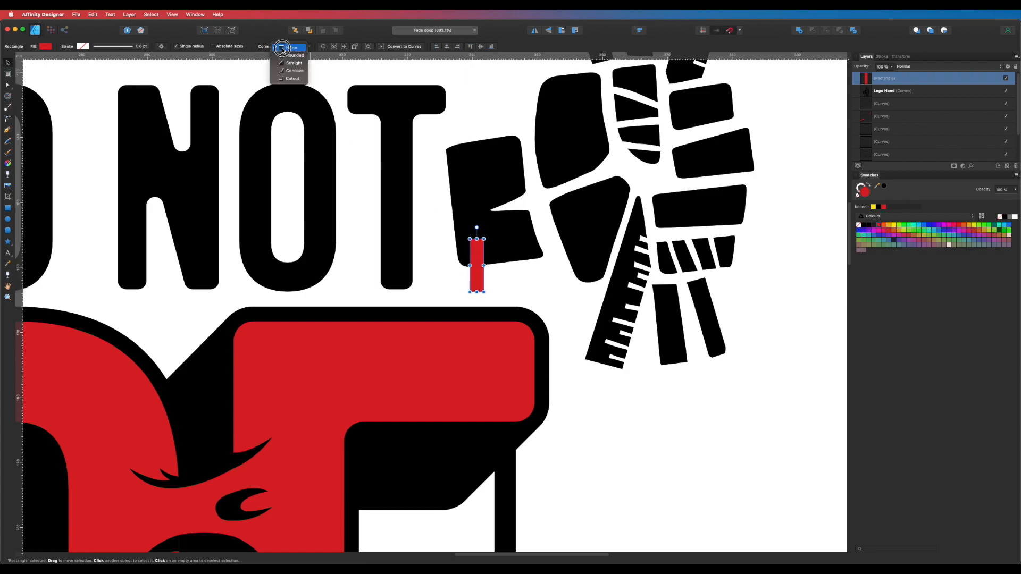
pyautogui.click(297, 55)
pyautogui.click(300, 47)
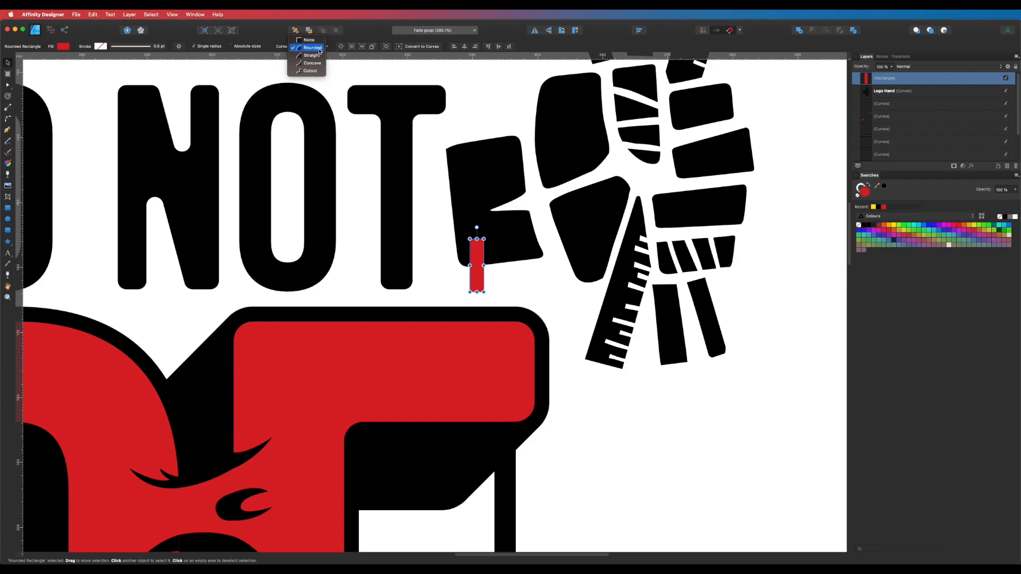
pyautogui.click(328, 47)
pyautogui.moveTo(366, 60); pyautogui.dragTo(382, 58)
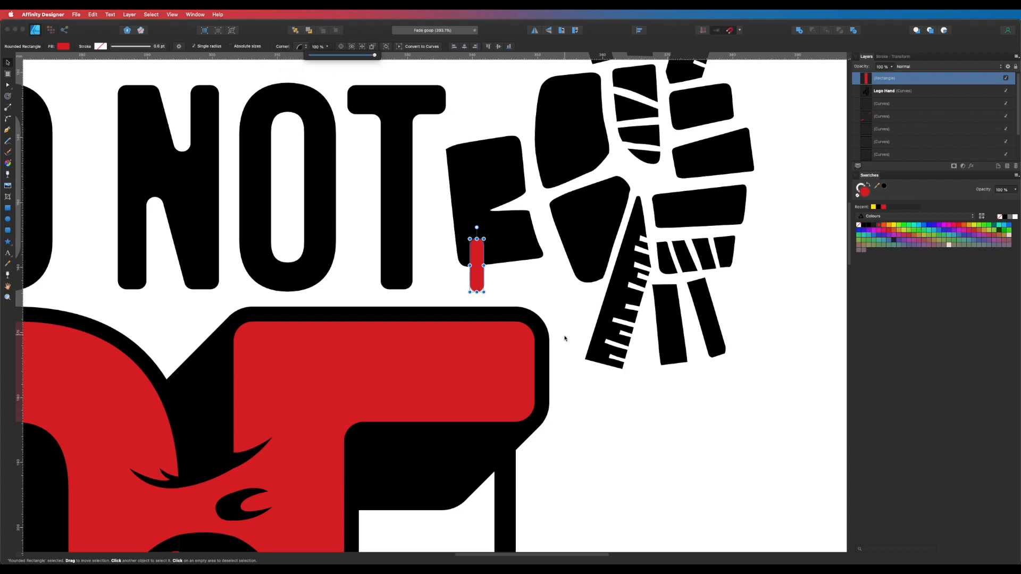
pyautogui.click(881, 208)
# Duplicate the rounded drip below the hand's lower middle bone and at the hand's right edge
pyautogui.moveTo(477, 275); pyautogui.dragTo(755, 206)
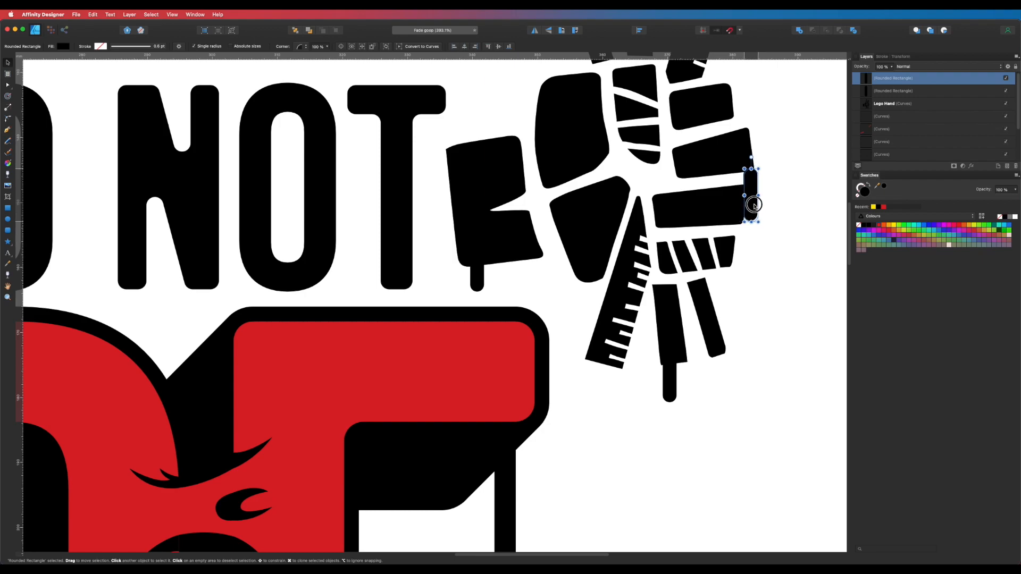
pyautogui.click(728, 165)
pyautogui.scroll(-5, 747, 308)
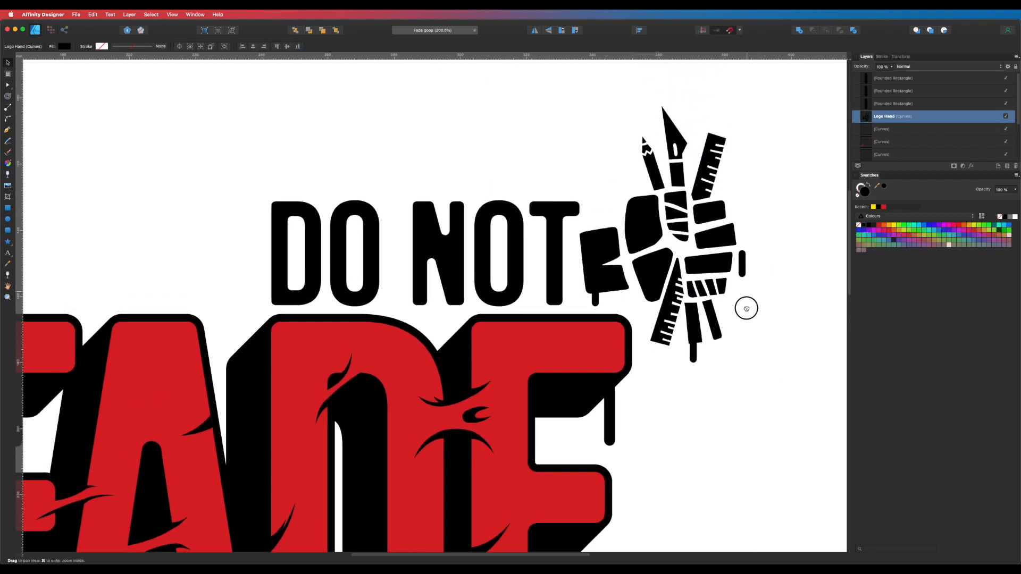
# Rotate the hand slightly further counterclockwise and realign the drips under its leftmost block and lower middle bone
pyautogui.moveTo(747, 309); pyautogui.dragTo(747, 315)
pyautogui.moveTo(756, 352); pyautogui.dragTo(758, 339)
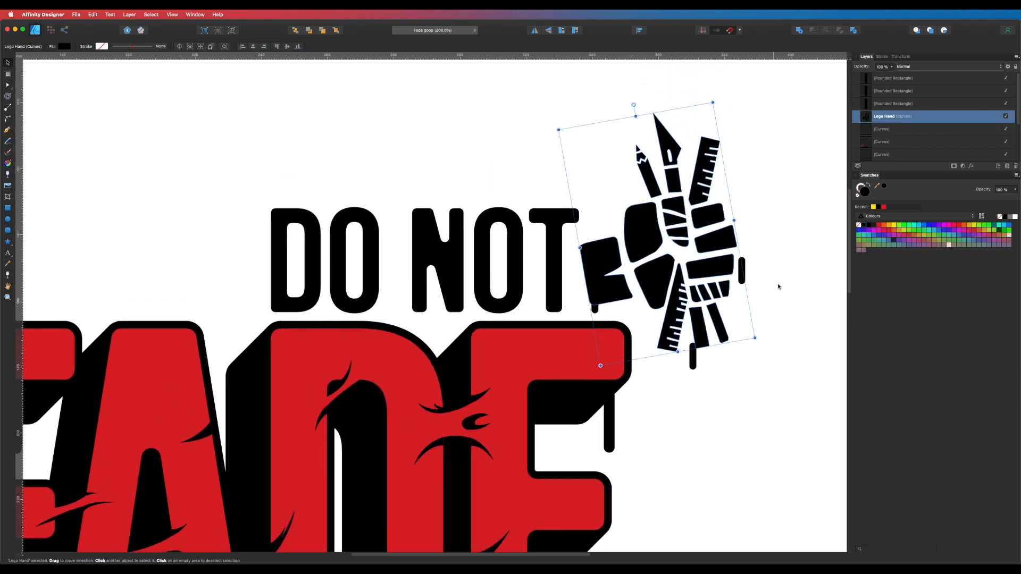
pyautogui.click(778, 287)
pyautogui.moveTo(694, 368); pyautogui.dragTo(701, 370)
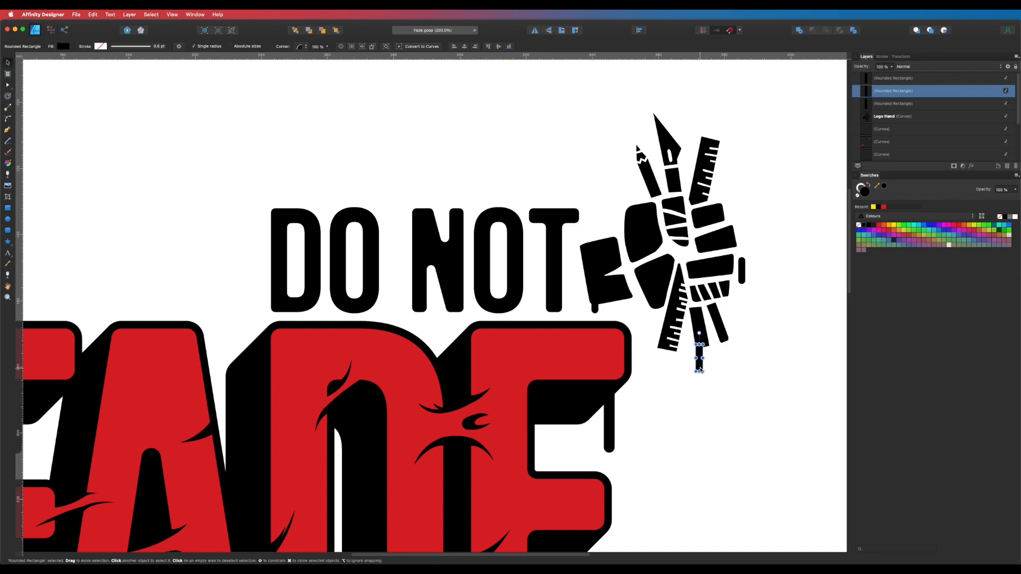
pyautogui.click(720, 410)
pyautogui.moveTo(596, 312); pyautogui.dragTo(611, 318)
pyautogui.click(782, 320)
# Stretch the drip at the hand's right edge into a longer one and shift it left against the finger bones
pyautogui.moveTo(743, 267); pyautogui.dragTo(734, 319)
pyautogui.click(732, 276)
pyautogui.click(733, 273)
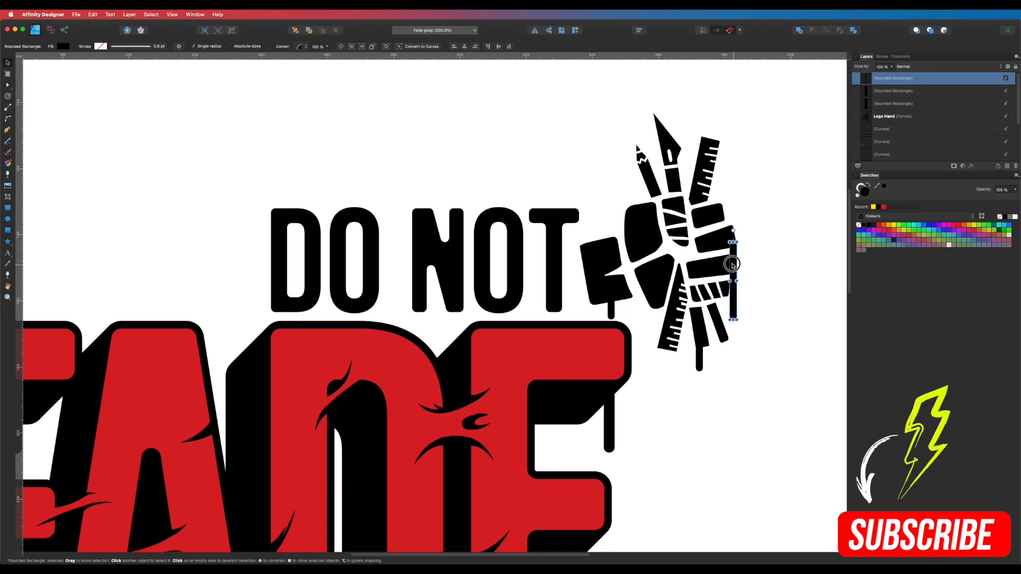
pyautogui.click(766, 259)
pyautogui.scroll(5, 736, 250)
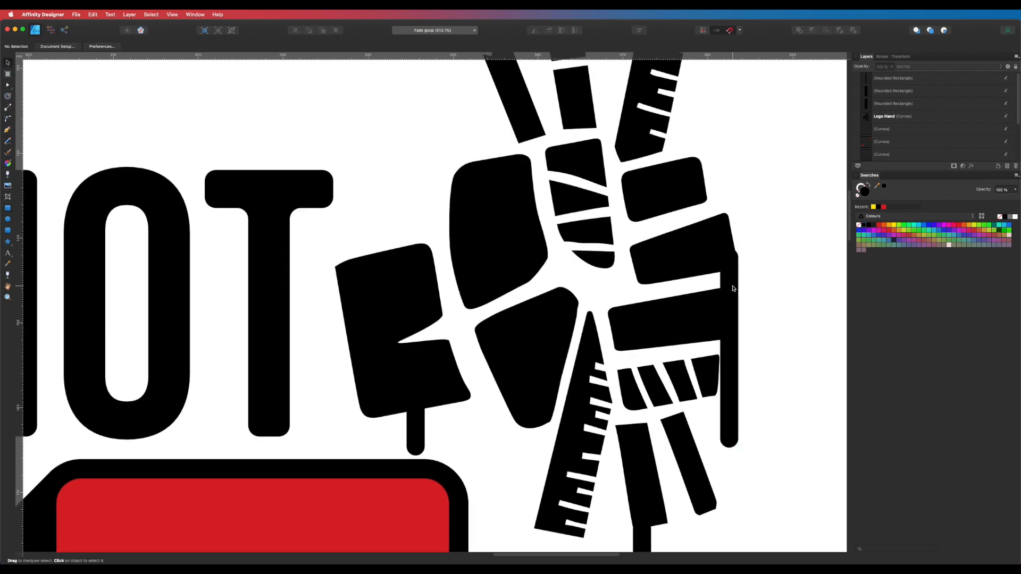
pyautogui.moveTo(732, 286); pyautogui.dragTo(729, 287)
pyautogui.click(768, 347)
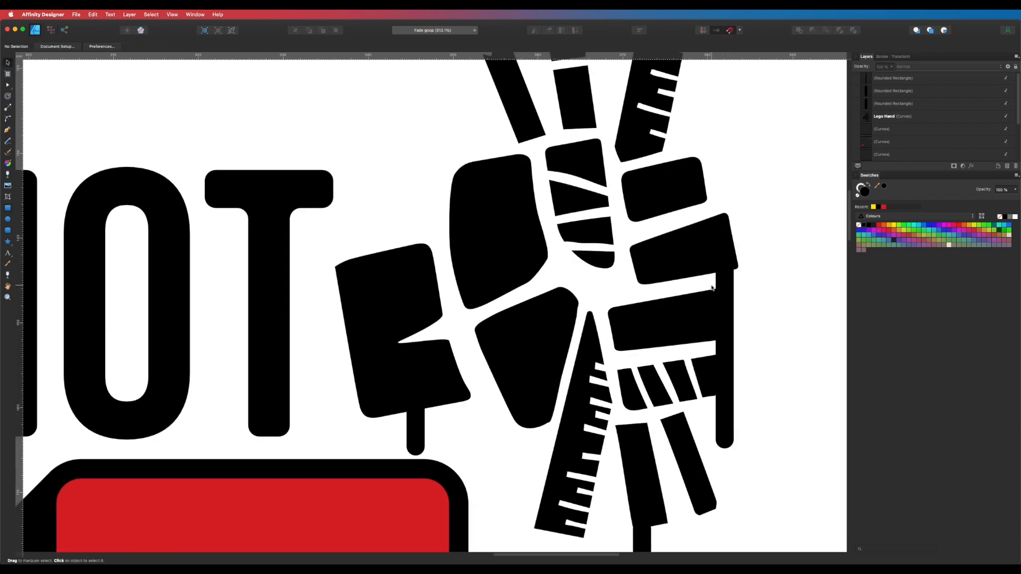
# Adjust the hand's position slightly and delete the long drip at its right edge
pyautogui.click(735, 244)
pyautogui.scroll(-8, 693, 251)
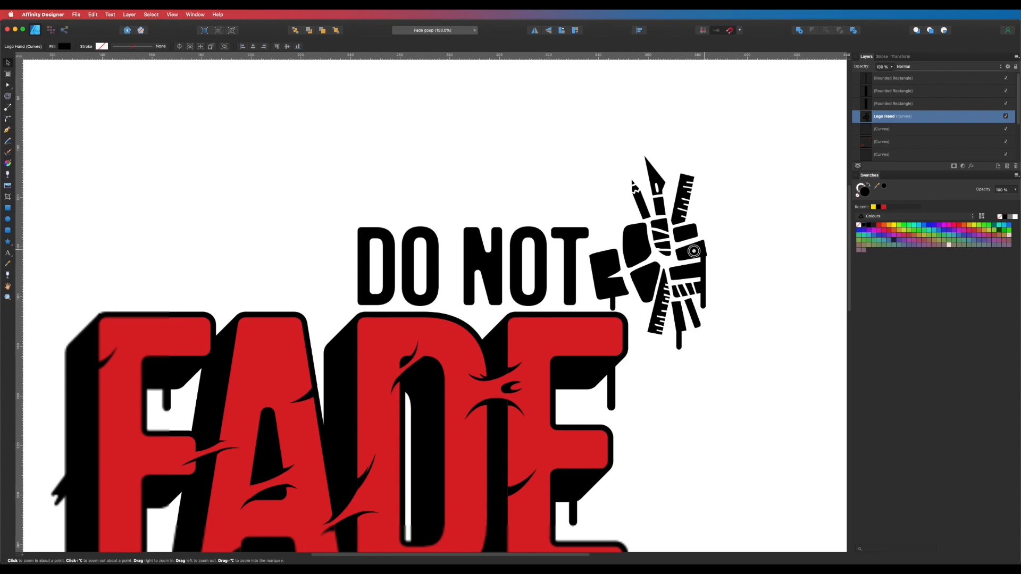
pyautogui.moveTo(701, 286)
pyautogui.mouseDown()
pyautogui.moveTo(735, 310)
pyautogui.moveTo(704, 290)
pyautogui.mouseUp()
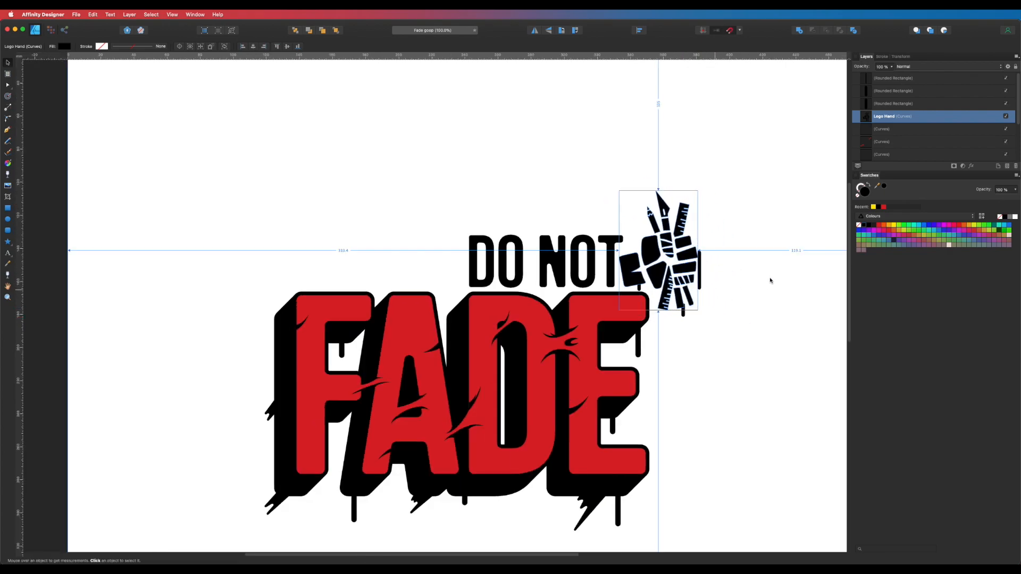
pyautogui.click(763, 284)
pyautogui.click(700, 290)
pyautogui.press('Delete')
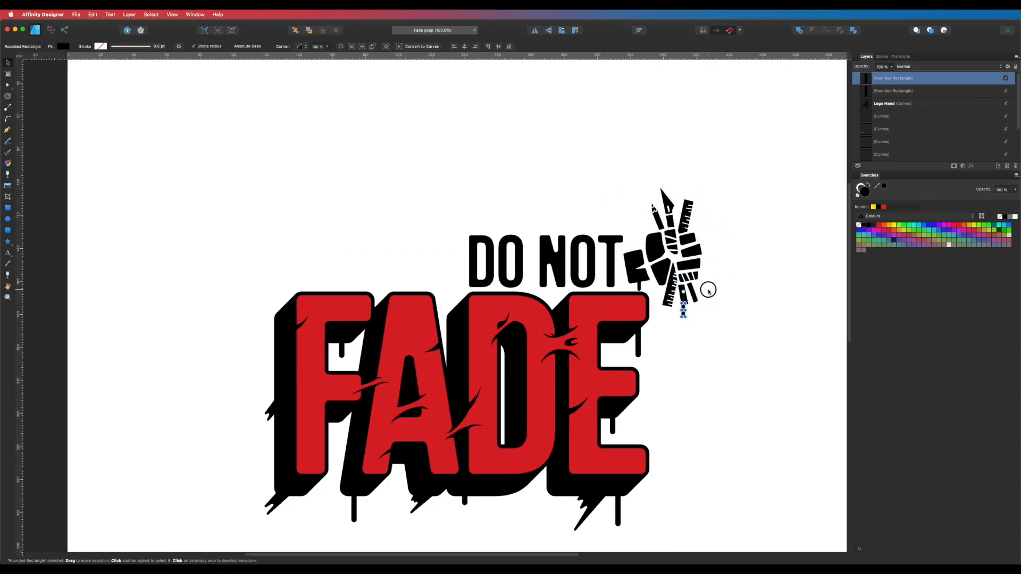
# Lengthen the drip below the hand's lower middle bone downward
pyautogui.scroll(5, 668, 327)
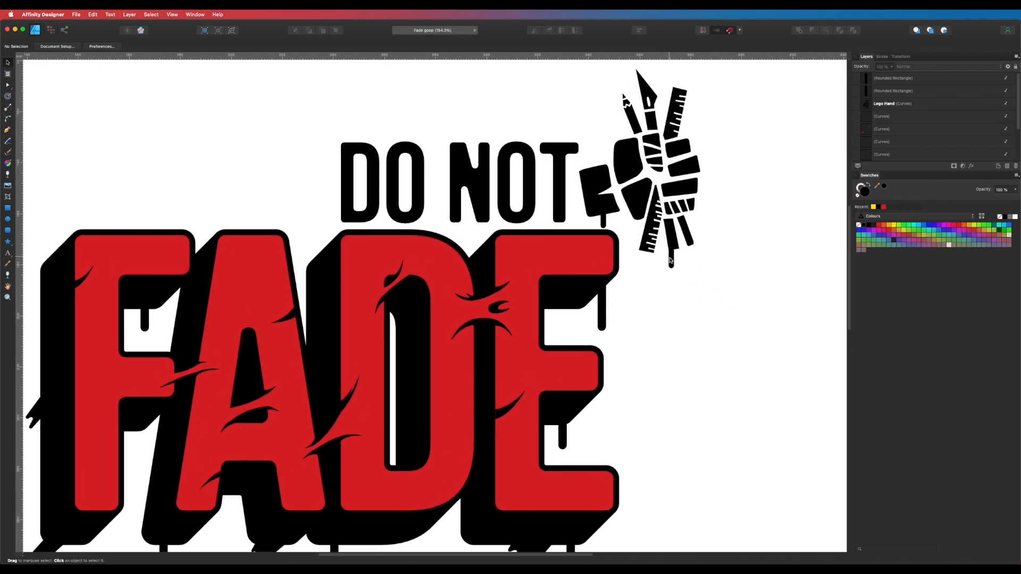
pyautogui.click(671, 266)
pyautogui.moveTo(671, 269); pyautogui.dragTo(668, 280)
pyautogui.click(691, 295)
pyautogui.scroll(4, 691, 287)
pyautogui.scroll(-8, 674, 248)
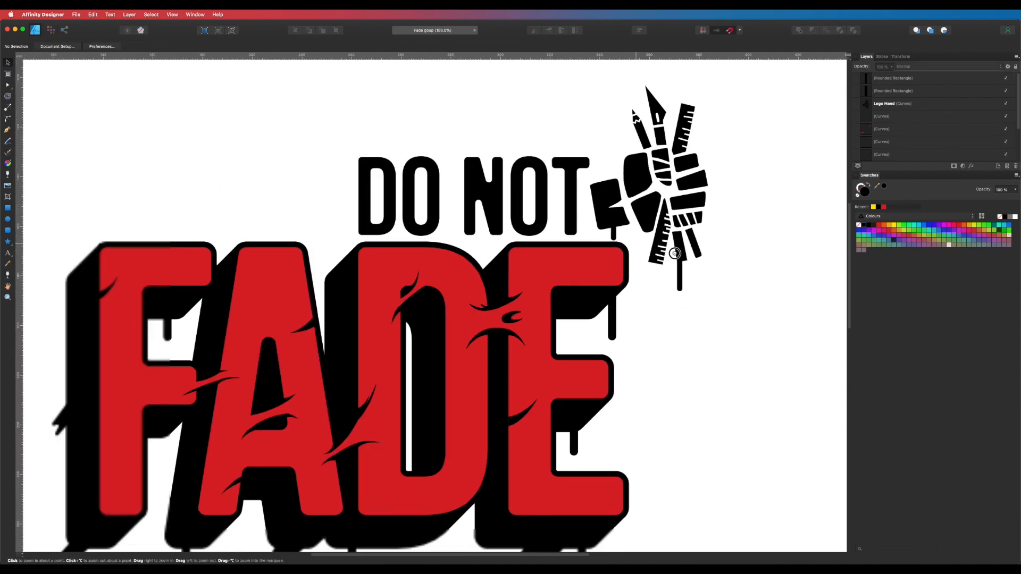
# Merge the red detail curves inside the A and D with the red FADE lettering into one shape using Add
pyautogui.moveTo(672, 310); pyautogui.dragTo(688, 267)
pyautogui.keyDown('super'); pyautogui.click(688, 266); pyautogui.keyUp('super')
pyautogui.moveTo(722, 296); pyautogui.dragTo(751, 347)
pyautogui.moveTo(746, 310); pyautogui.dragTo(727, 290)
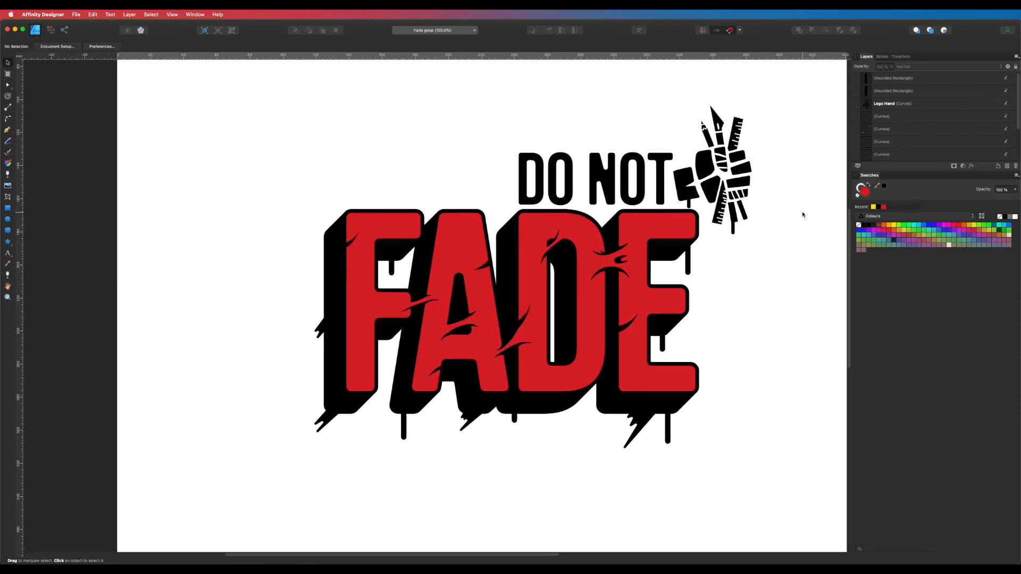
pyautogui.click(890, 127)
pyautogui.scroll(-2, 896, 126)
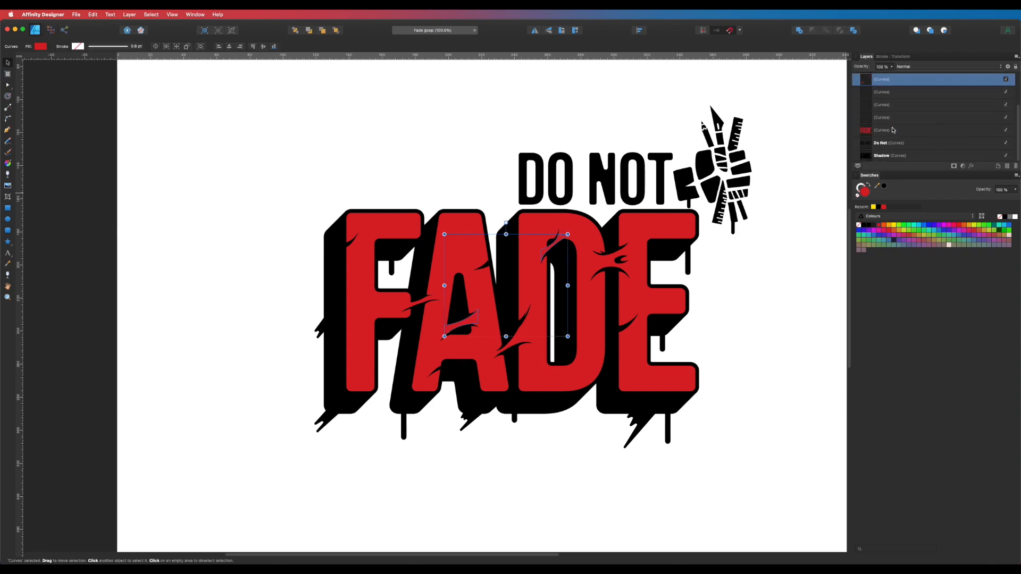
pyautogui.keyDown('super'); pyautogui.click(889, 132); pyautogui.keyUp('super')
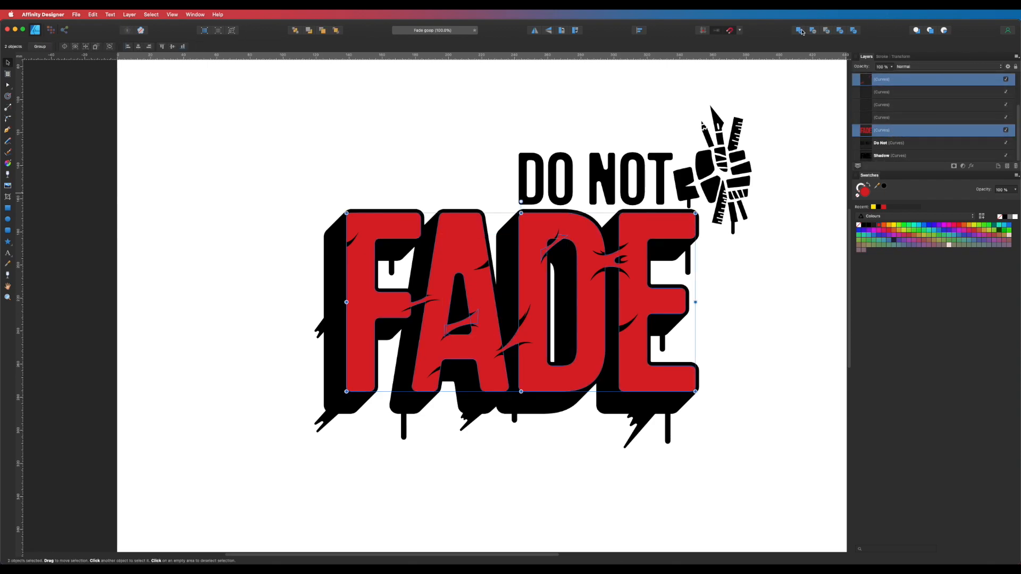
pyautogui.click(801, 30)
# Merge all the separate black sliver and shadow drip curves layers into one shape above the red lettering using Add
pyautogui.click(888, 132)
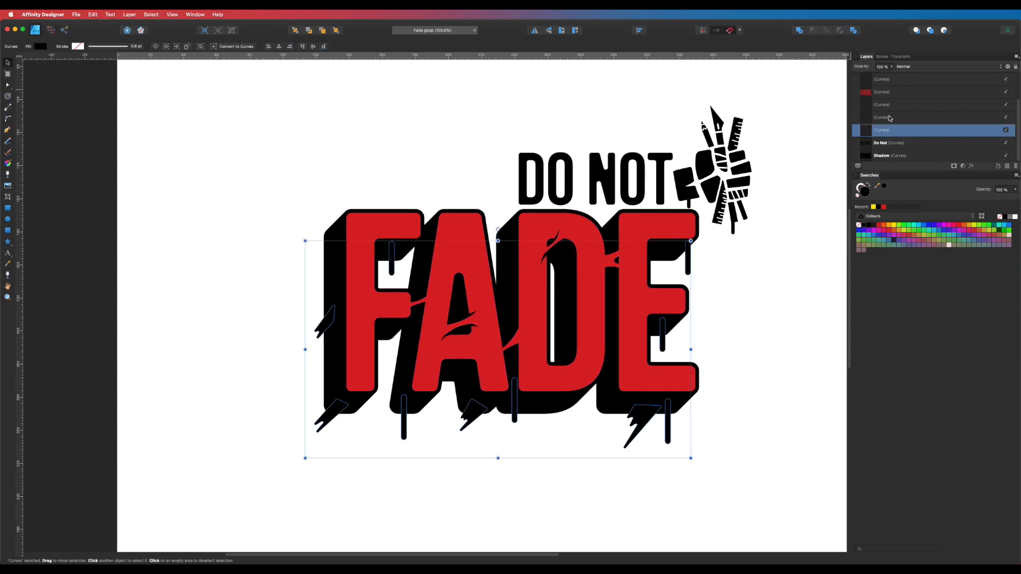
pyautogui.keyDown('shift'); pyautogui.click(886, 108); pyautogui.keyUp('shift')
pyautogui.scroll(3, 891, 121)
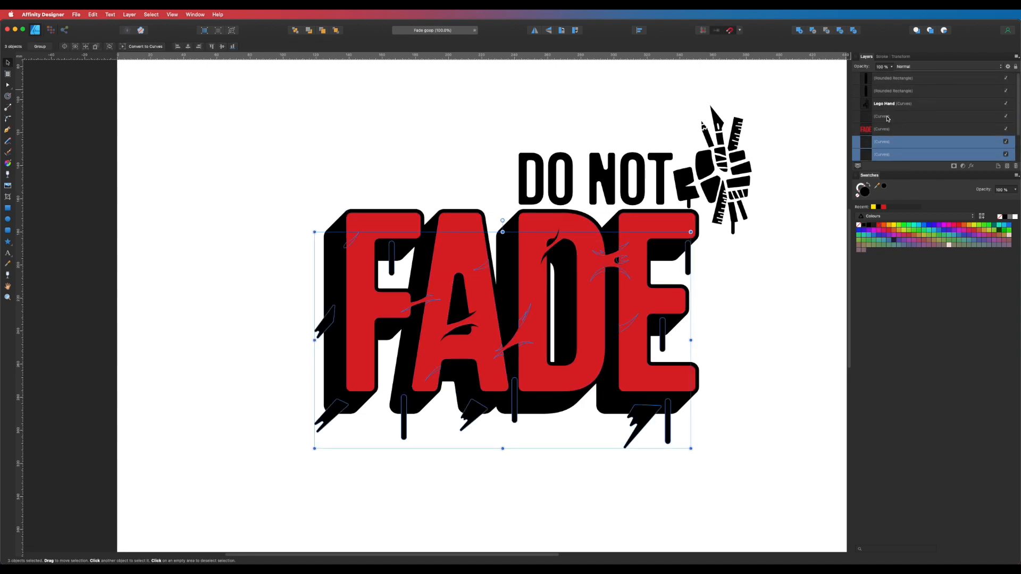
pyautogui.keyDown('super'); pyautogui.click(887, 117); pyautogui.keyUp('super')
pyautogui.click(799, 31)
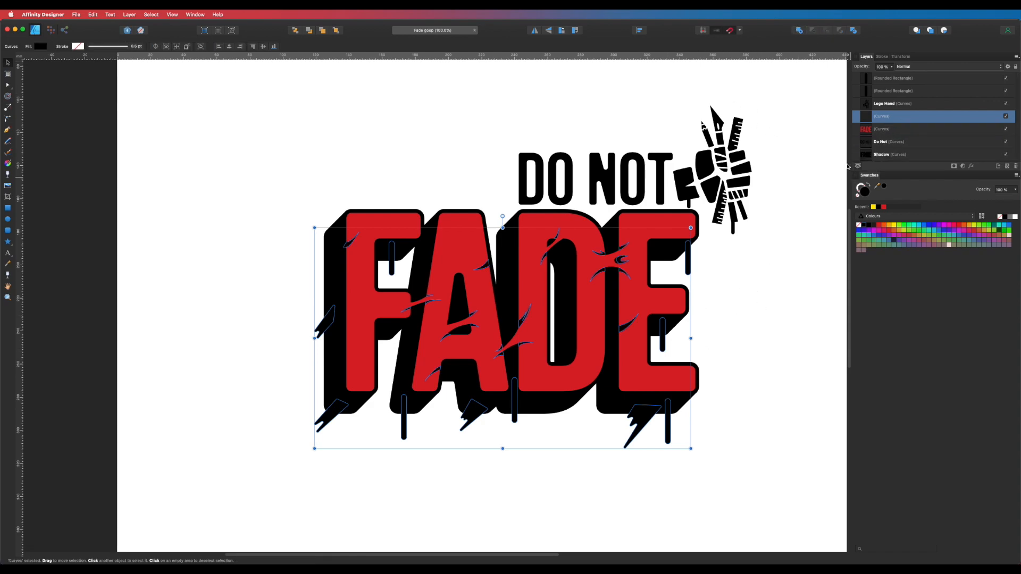
# Check what the Do Not, Logo Hand and rounded rectangle layers contain, and clear the selection
pyautogui.click(878, 141)
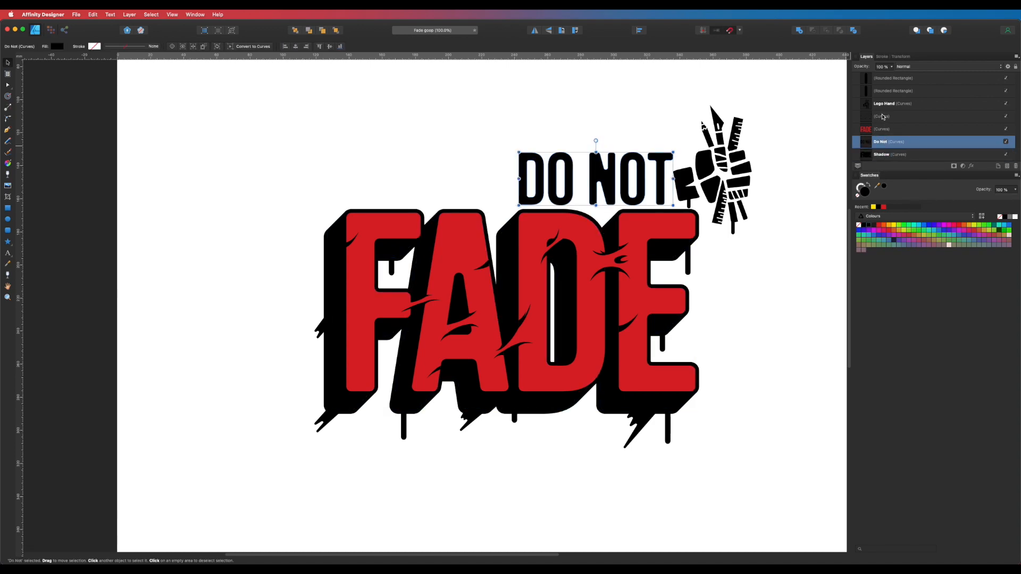
pyautogui.click(883, 103)
pyautogui.click(883, 91)
pyautogui.click(830, 171)
pyautogui.press('m')
pyautogui.hscroll(1, 734, 305)
pyautogui.press('v')
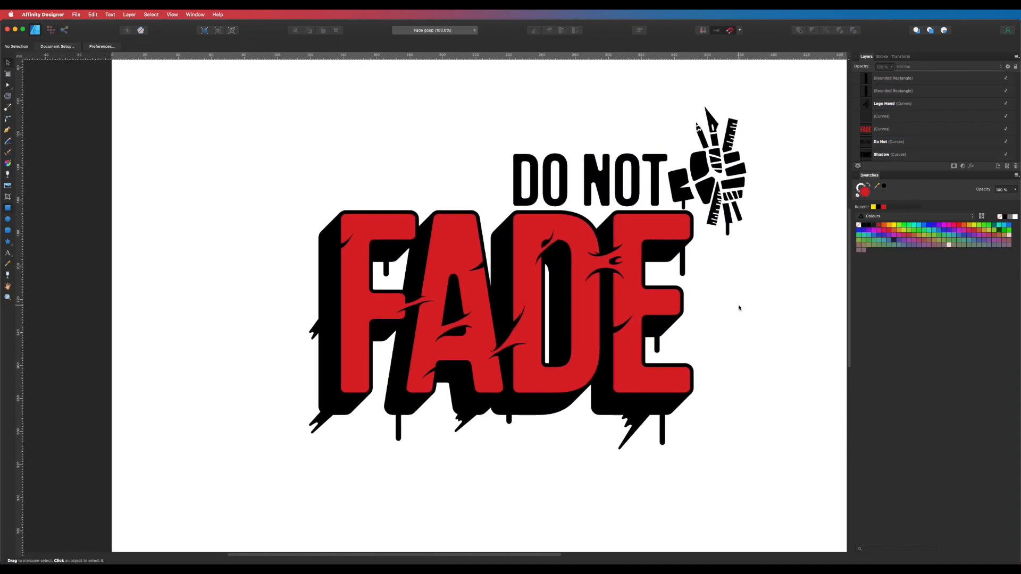
# Try magenta, golden and yellow-green fills on the FADE lettering and settle on orange
pyautogui.click(631, 306)
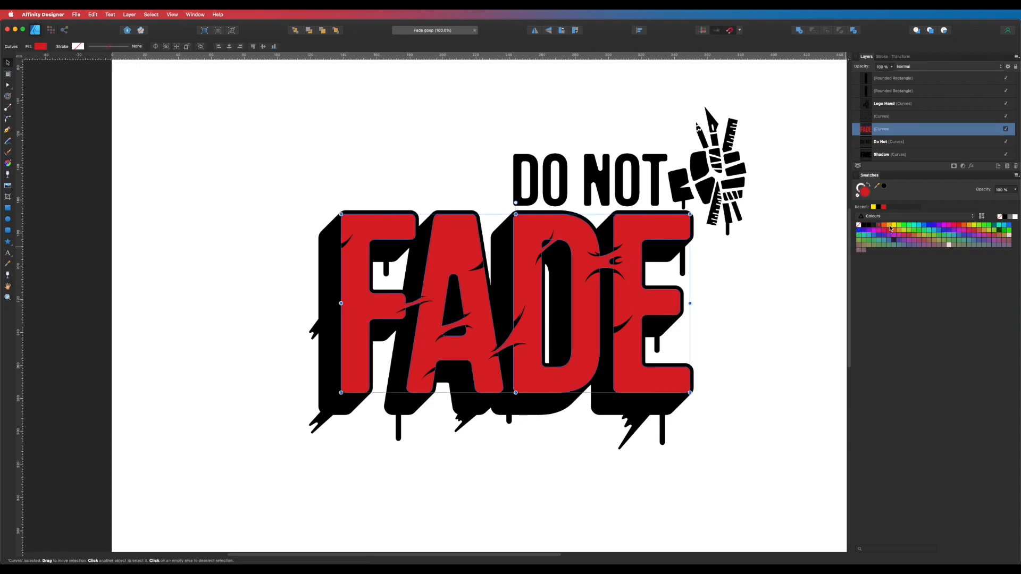
pyautogui.click(914, 228)
pyautogui.click(947, 228)
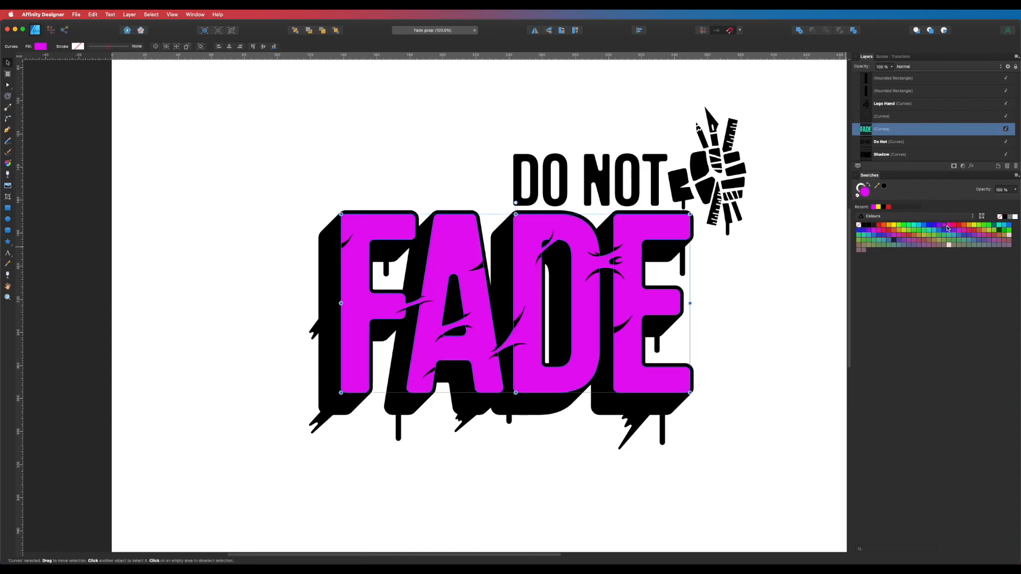
pyautogui.click(967, 225)
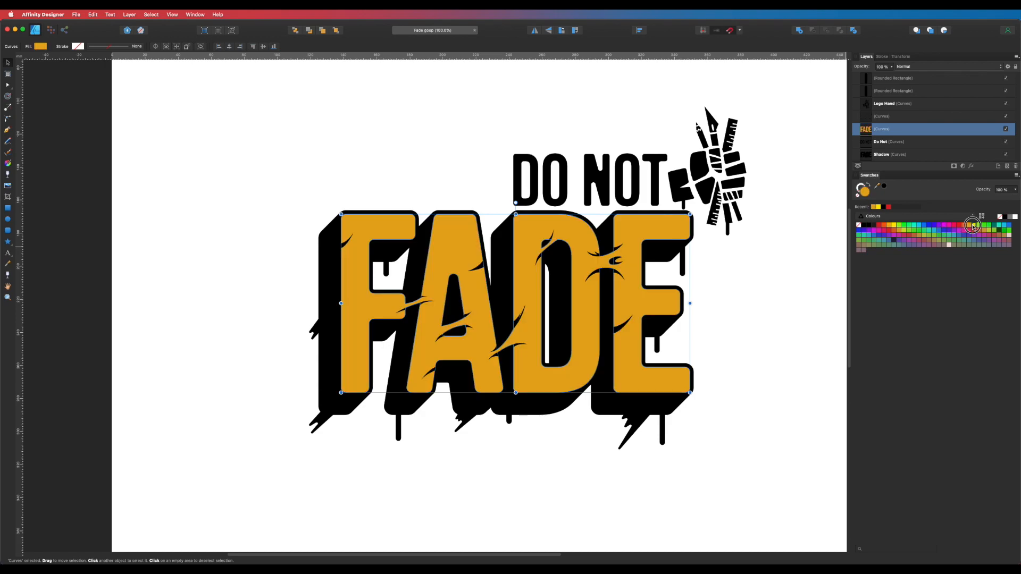
pyautogui.click(972, 226)
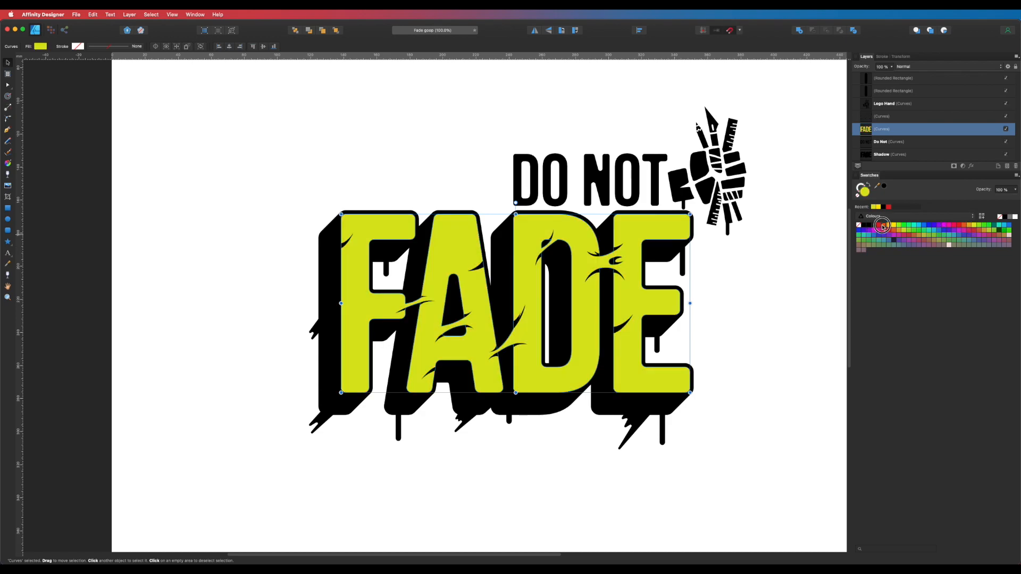
pyautogui.click(883, 226)
pyautogui.click(777, 276)
pyautogui.scroll(1, 739, 314)
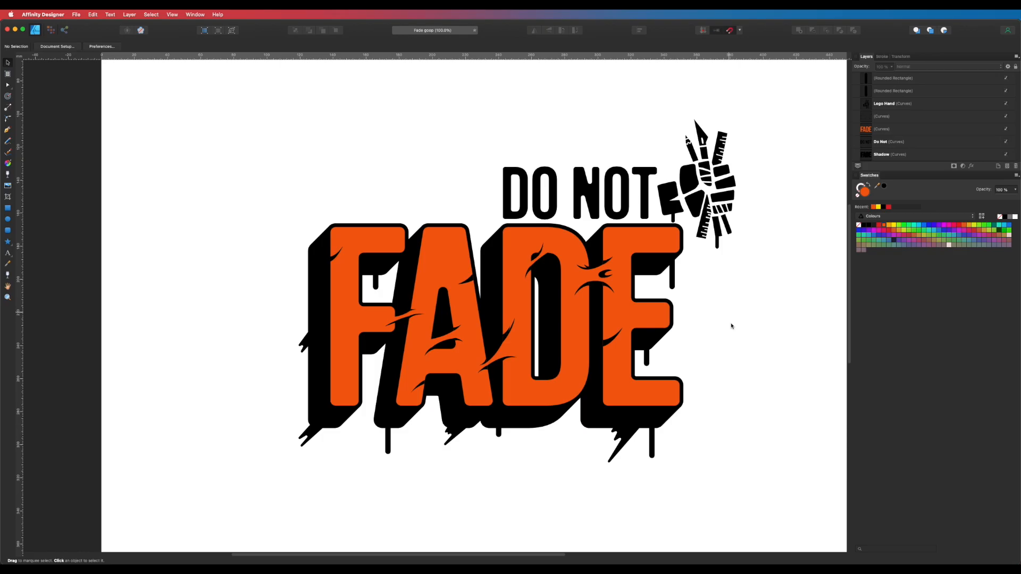